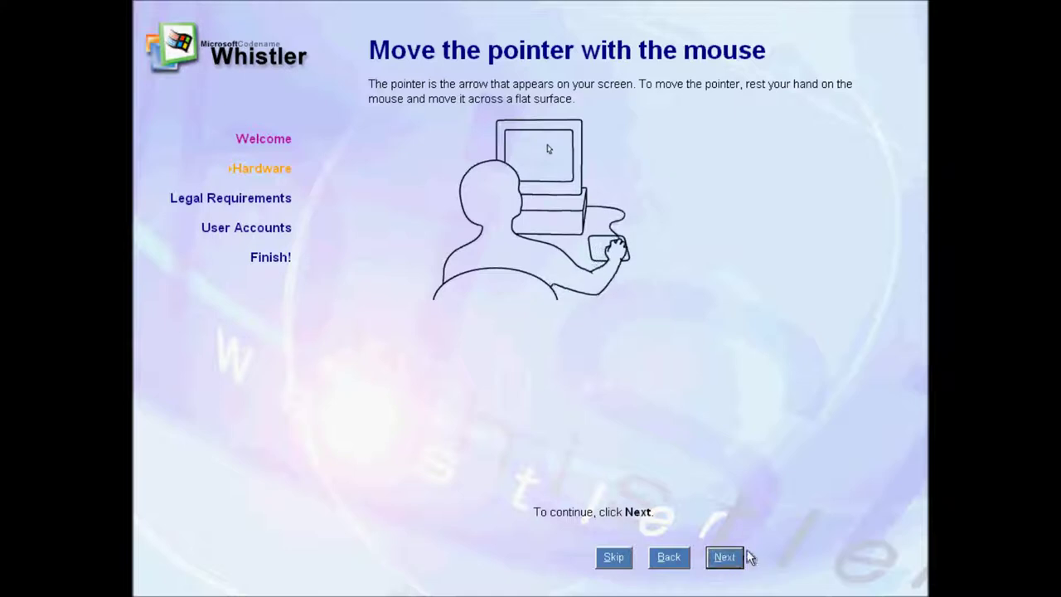
- Advance through the mouse tutorial's pointer lessons to the page for practising clicks
left_click(733, 564)
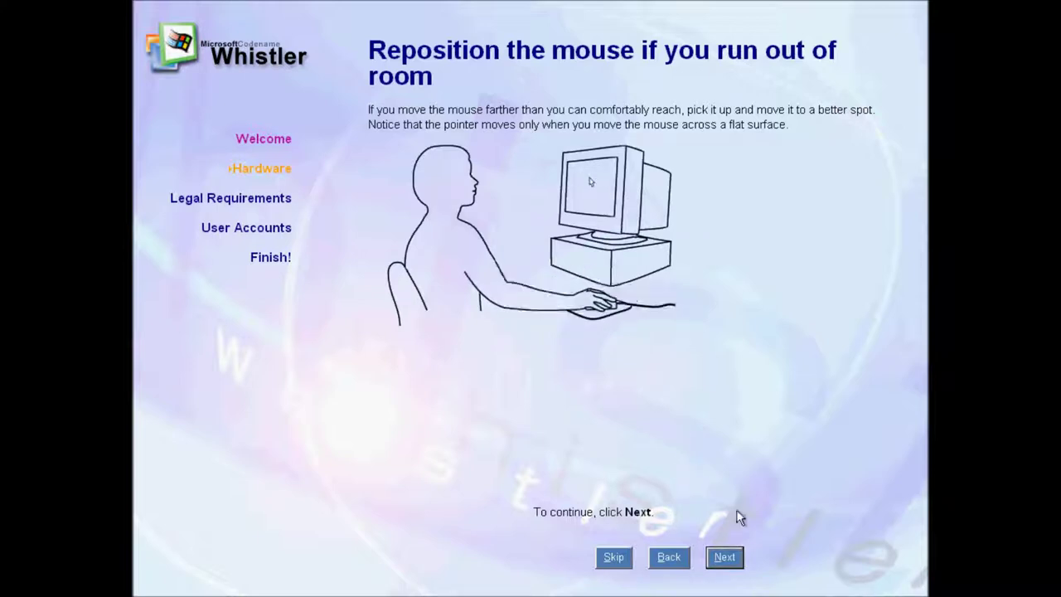
left_click(735, 555)
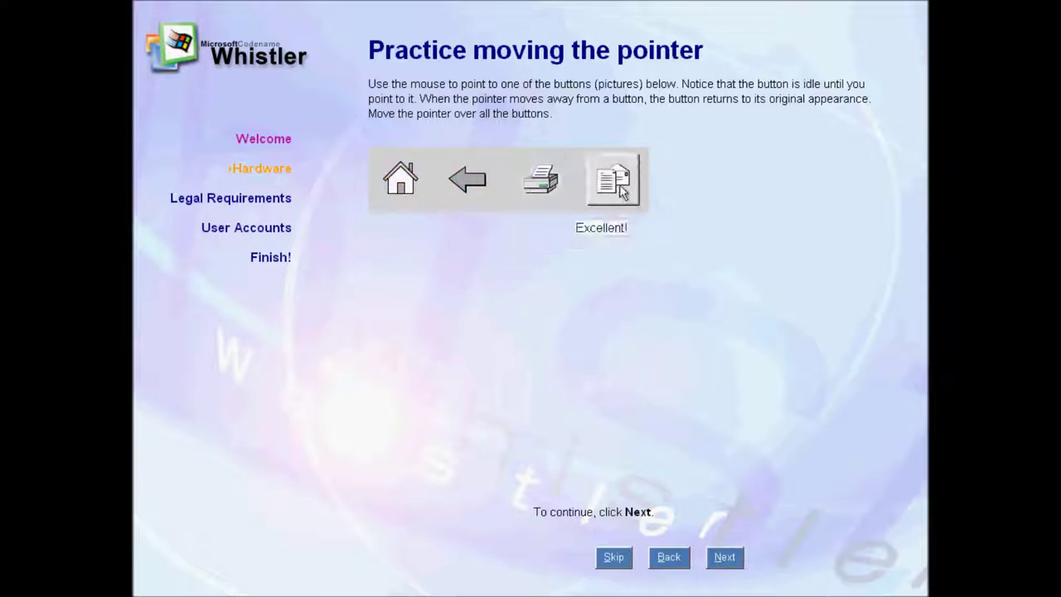
left_click(727, 558)
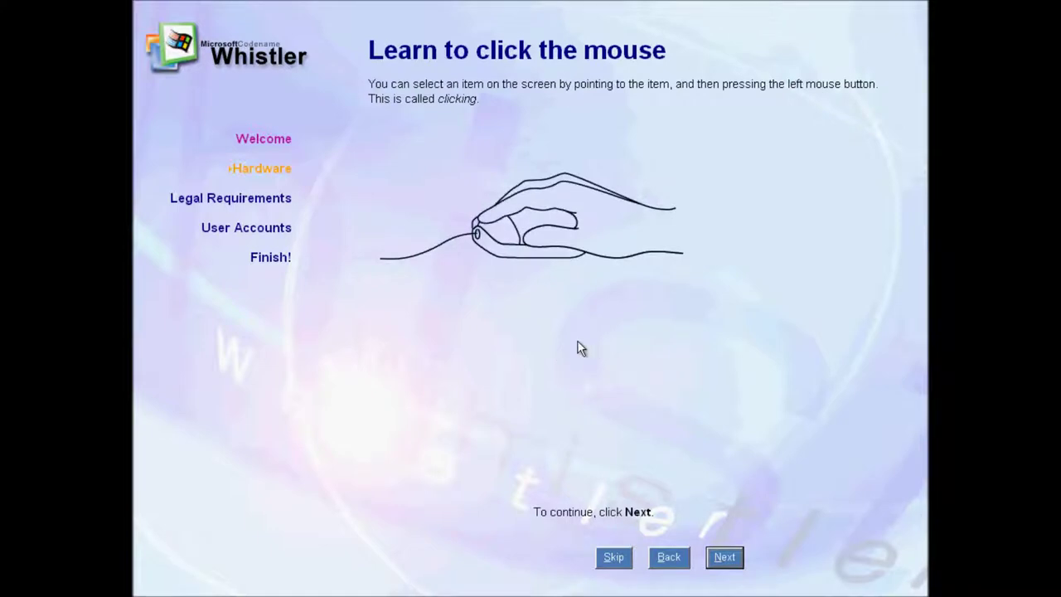
left_click(650, 339)
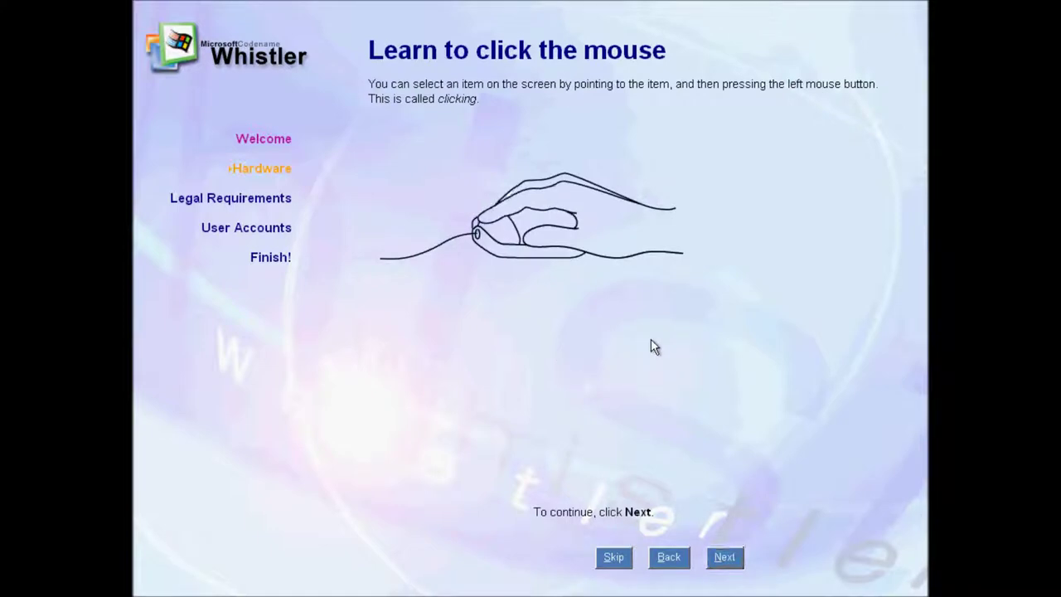
left_click(726, 559)
- Try the house, printer and documents practice pictures and continue to the lesson on selecting options with the mouse
left_click(398, 162)
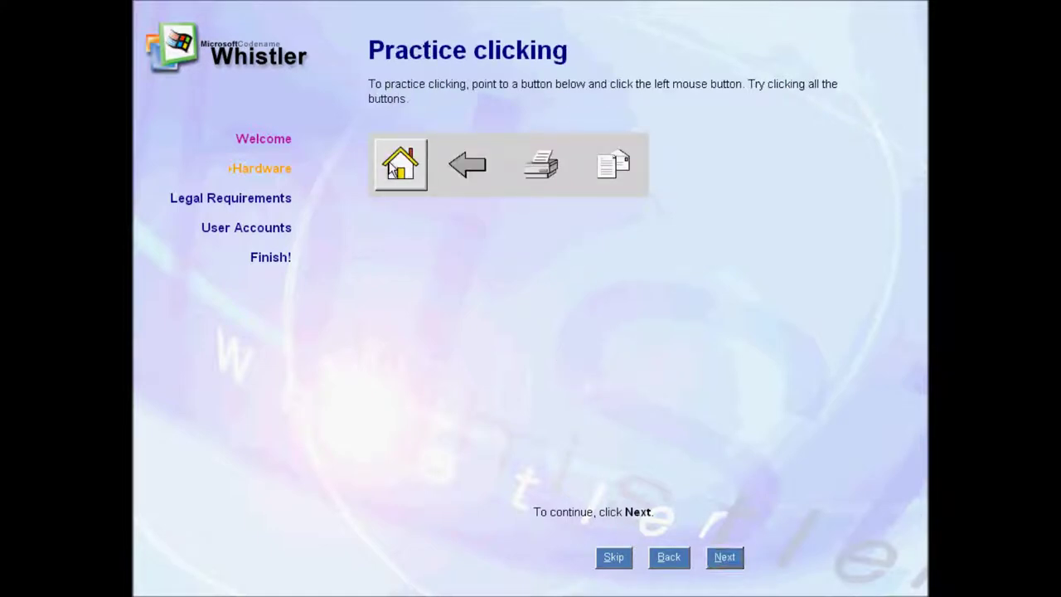
left_click(522, 161)
left_click(614, 164)
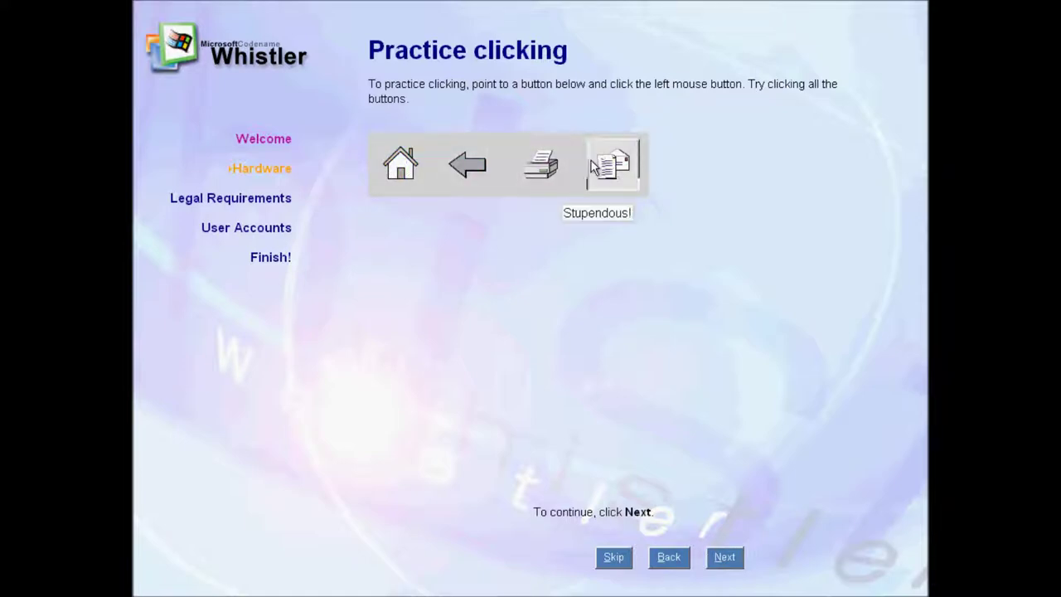
left_click(726, 557)
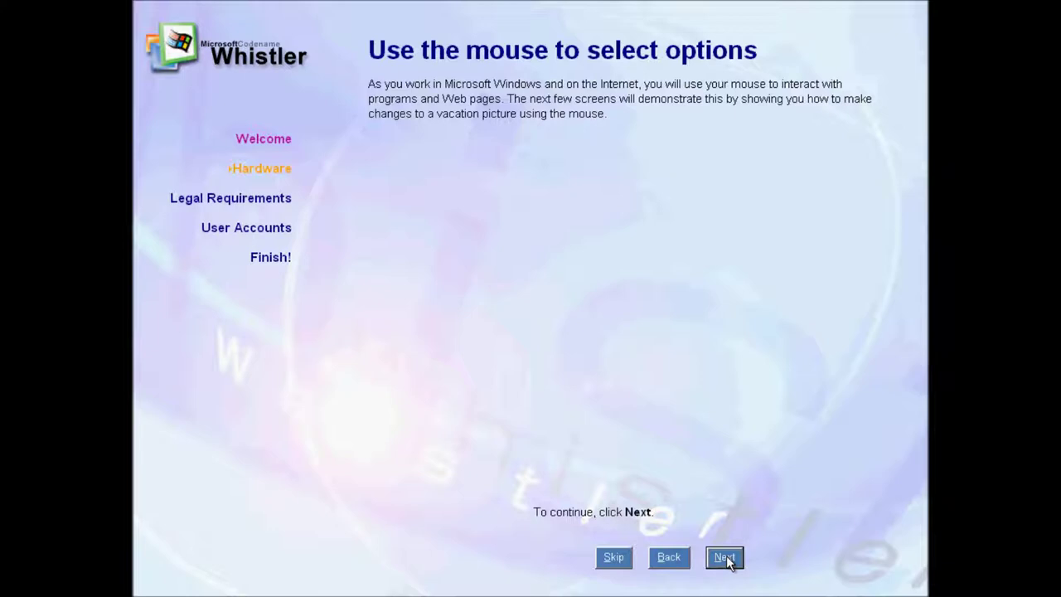
- Continue to the list-selection lesson, skip the rest of the mouse tutorial and finish the Windows Whistler setup
left_click(727, 559)
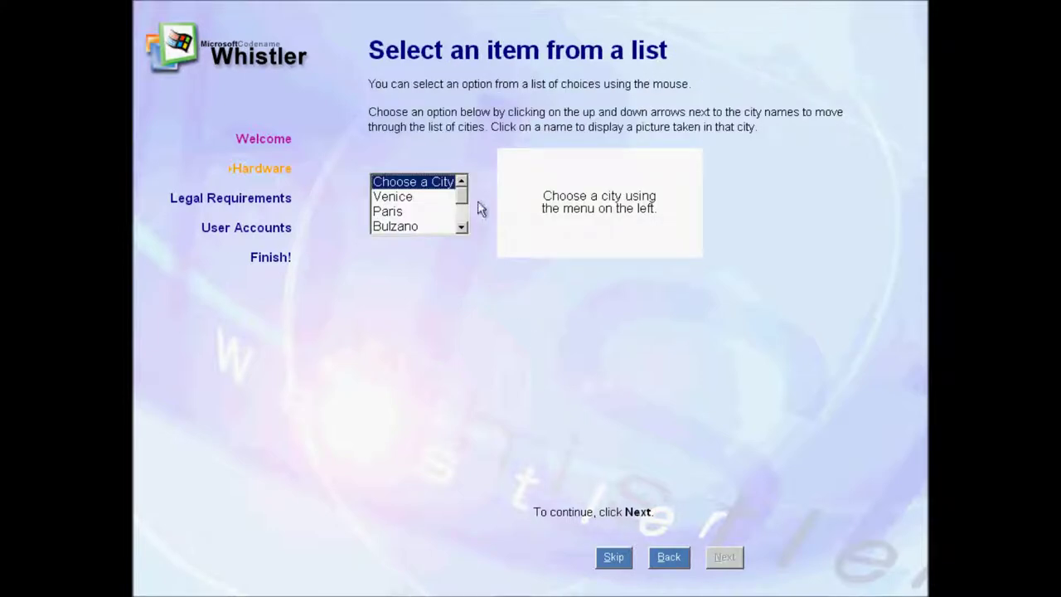
mouse_move(462, 199)
left_mouse_down()
mouse_move(462, 227)
mouse_move(466, 182)
left_mouse_up()
left_click(627, 562)
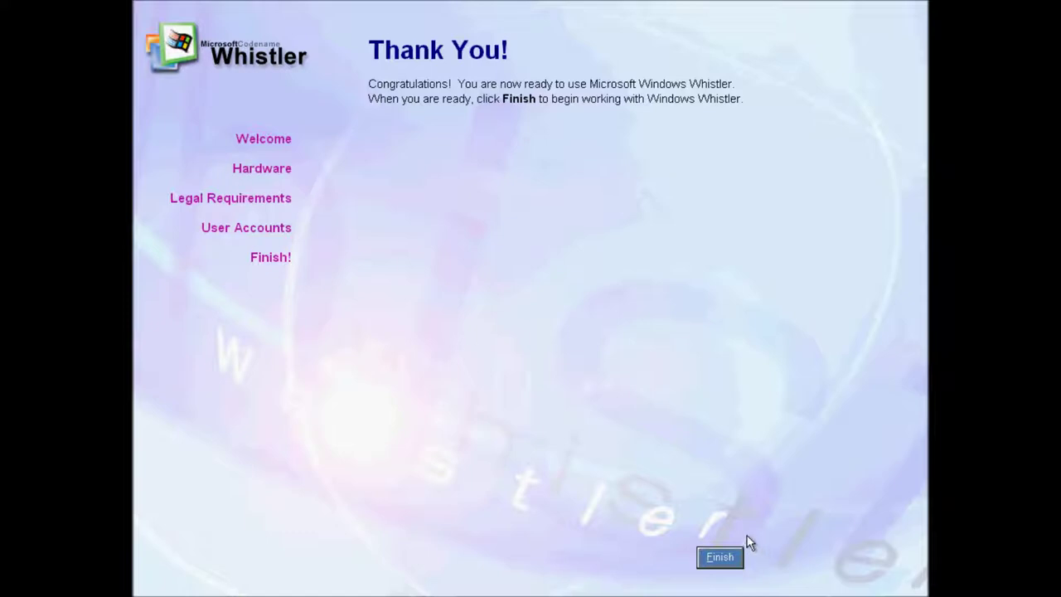
left_click(723, 557)
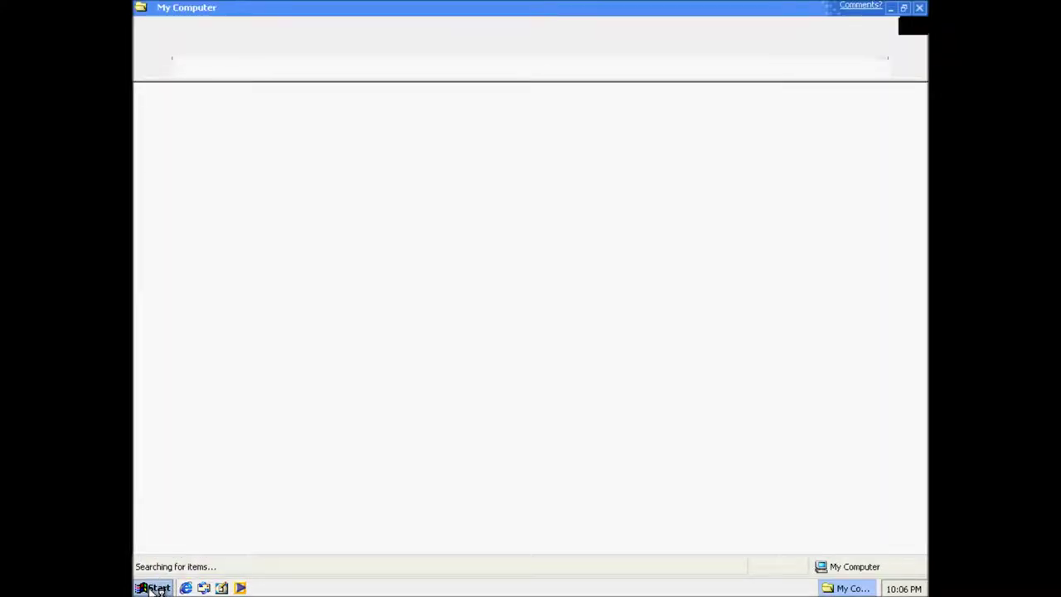
left_click(156, 588)
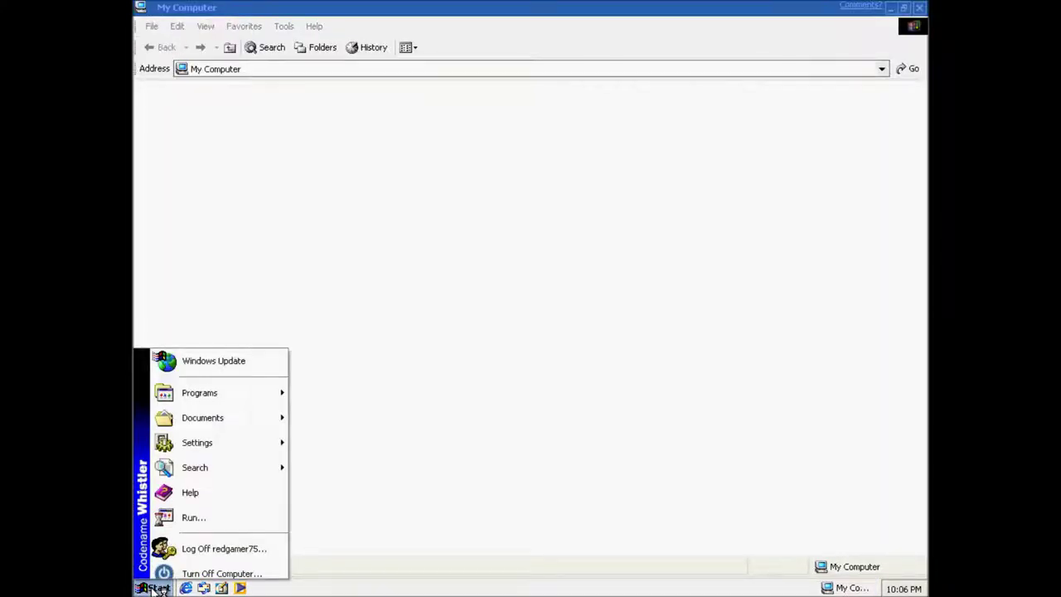
left_click(555, 420)
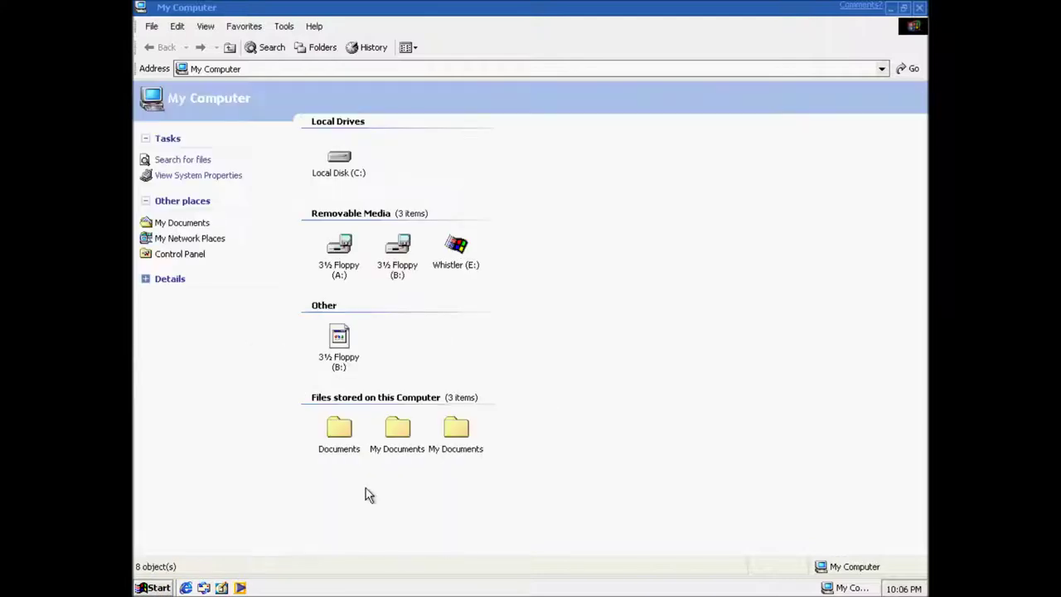
left_click(153, 587)
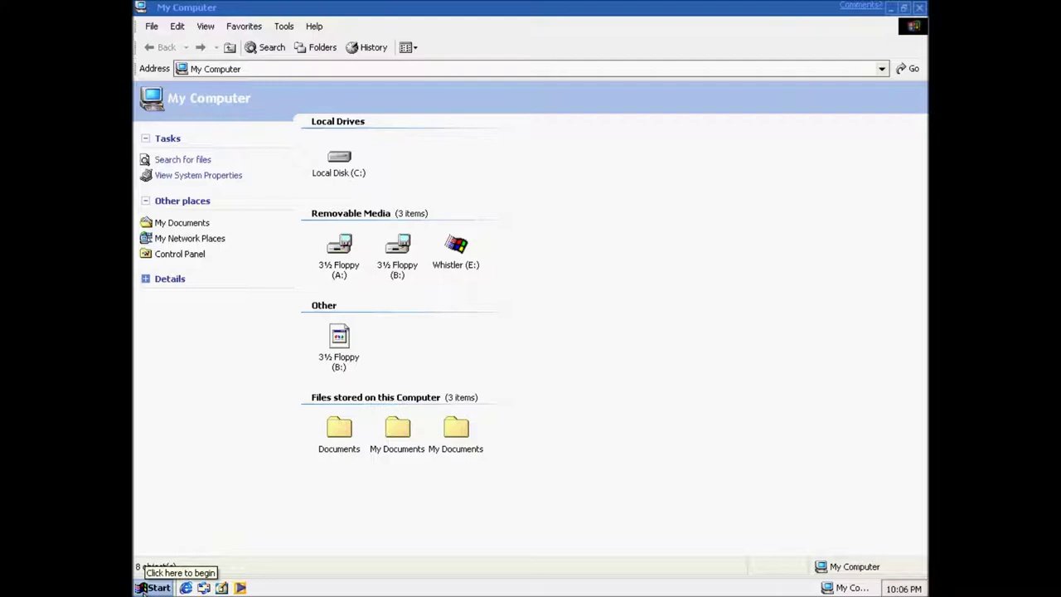
- Open the Control Panel from My Computer, switch it to the Simple Control Panel view and close the window
left_click(180, 254)
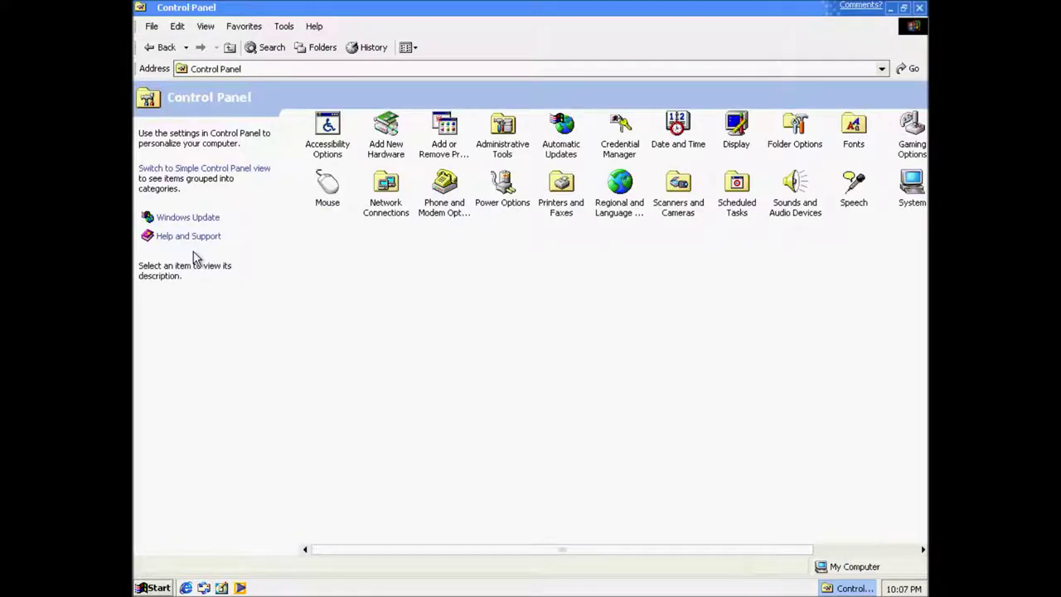
left_click(204, 172)
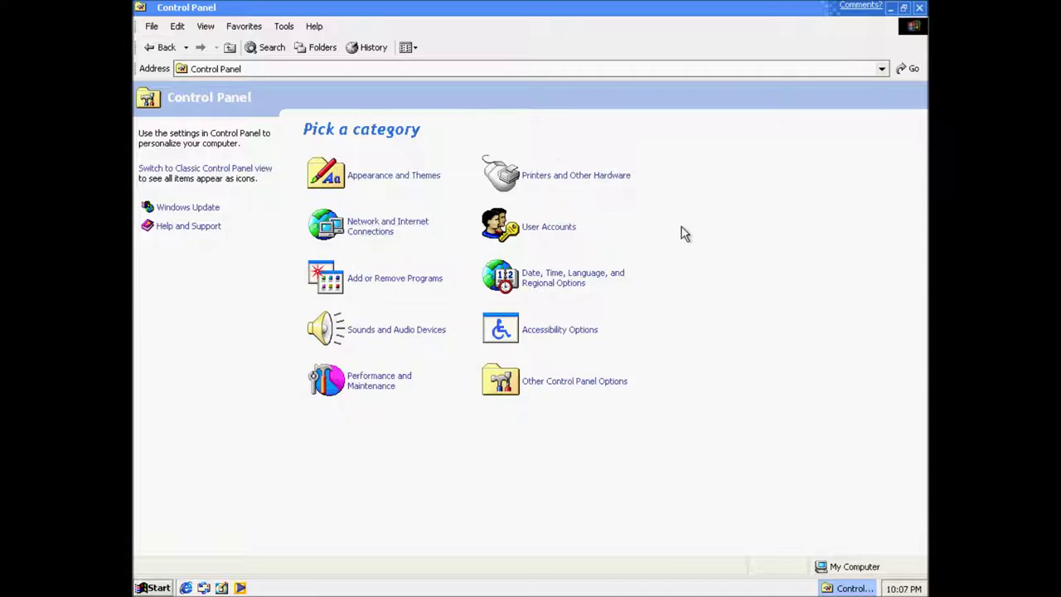
left_click(922, 10)
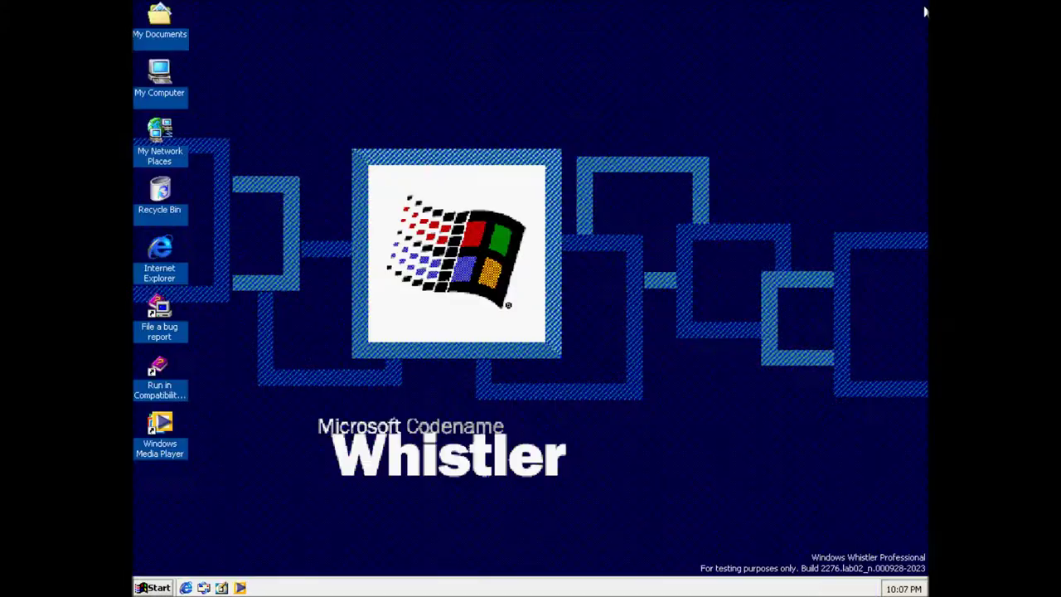
- Open the desktop's display properties and review the available screen savers and the styles for windows and buttons
right_click(522, 100)
left_click(607, 228)
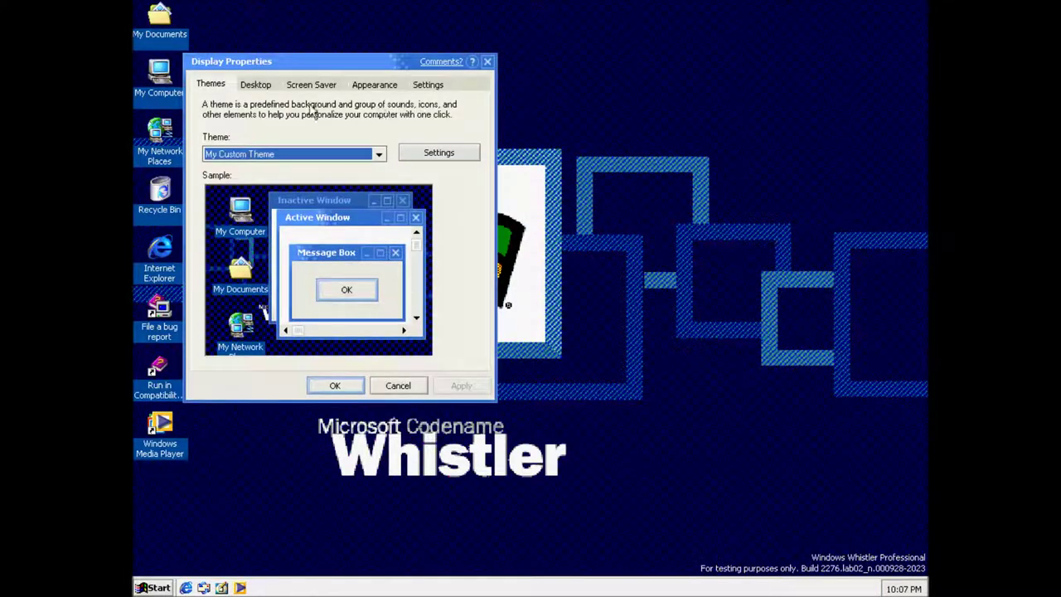
left_click(303, 86)
left_click(318, 259)
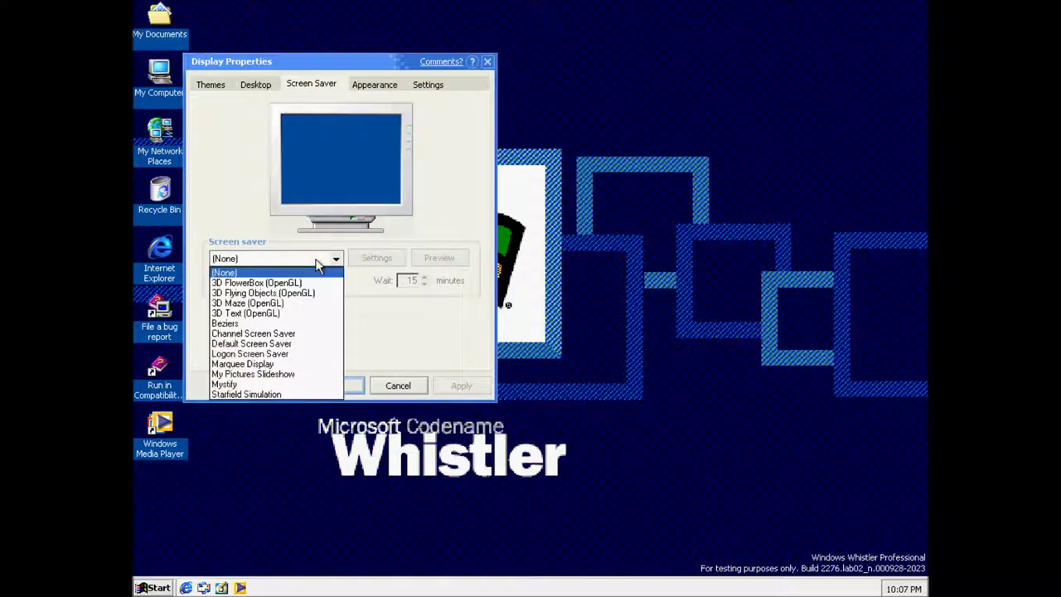
left_click(318, 260)
left_click(383, 86)
left_click(321, 277)
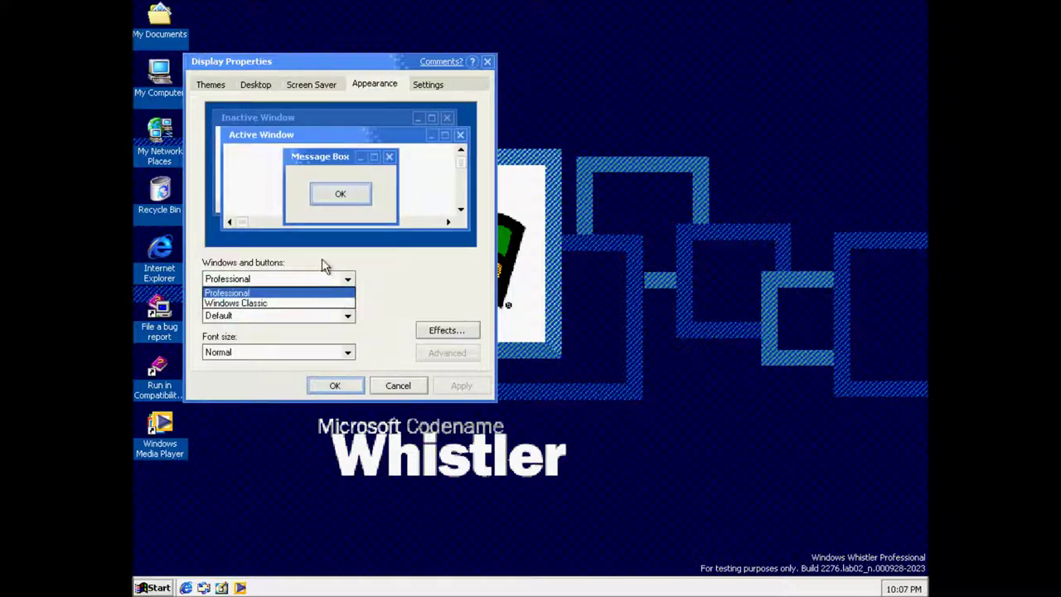
- Choose Professional as the desktop background and apply it
left_click(246, 84)
left_click(254, 84)
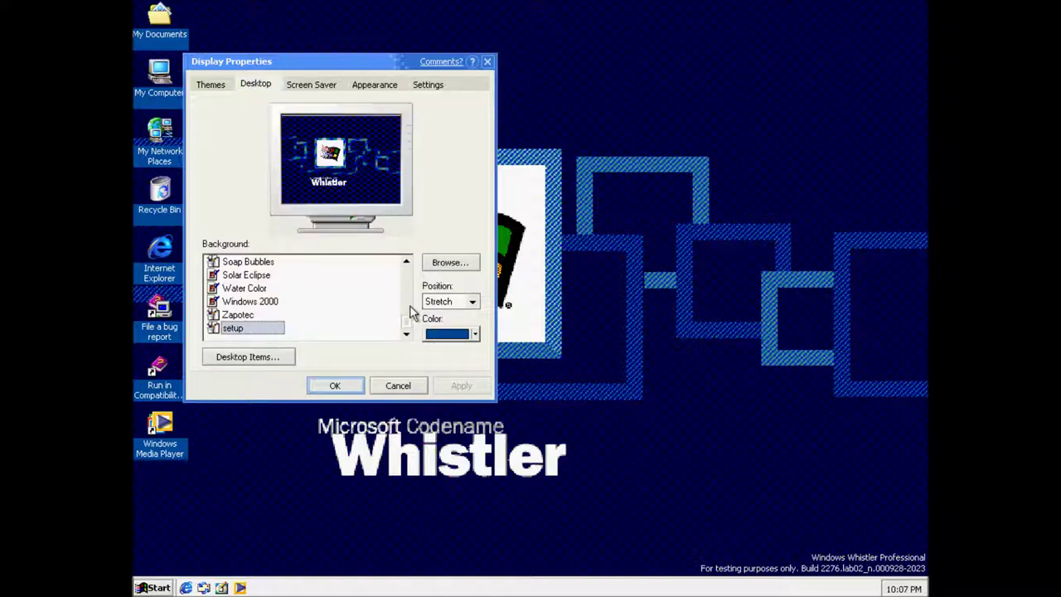
left_click(406, 262)
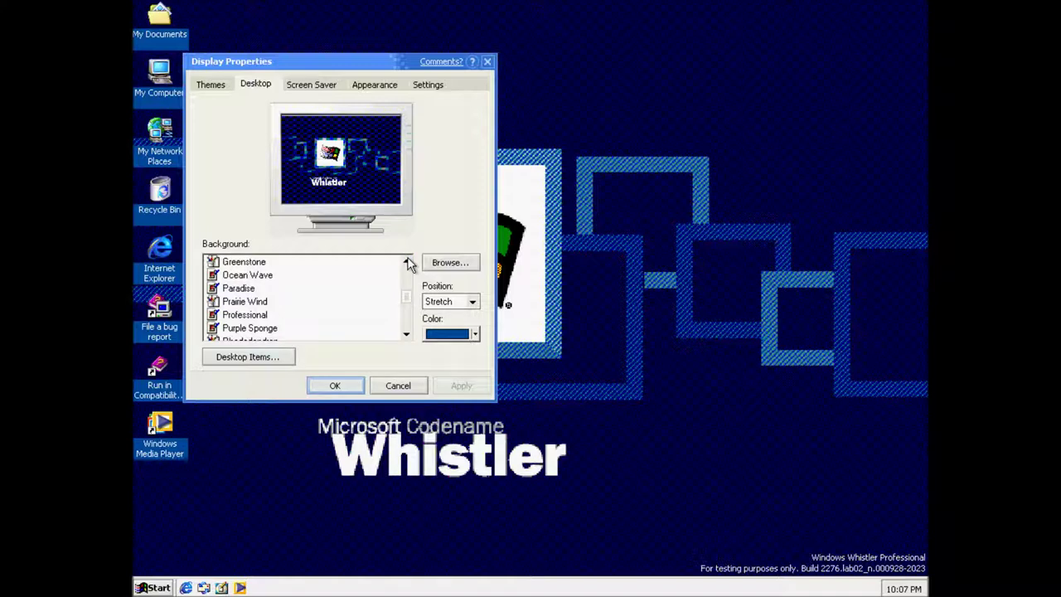
left_click(264, 319)
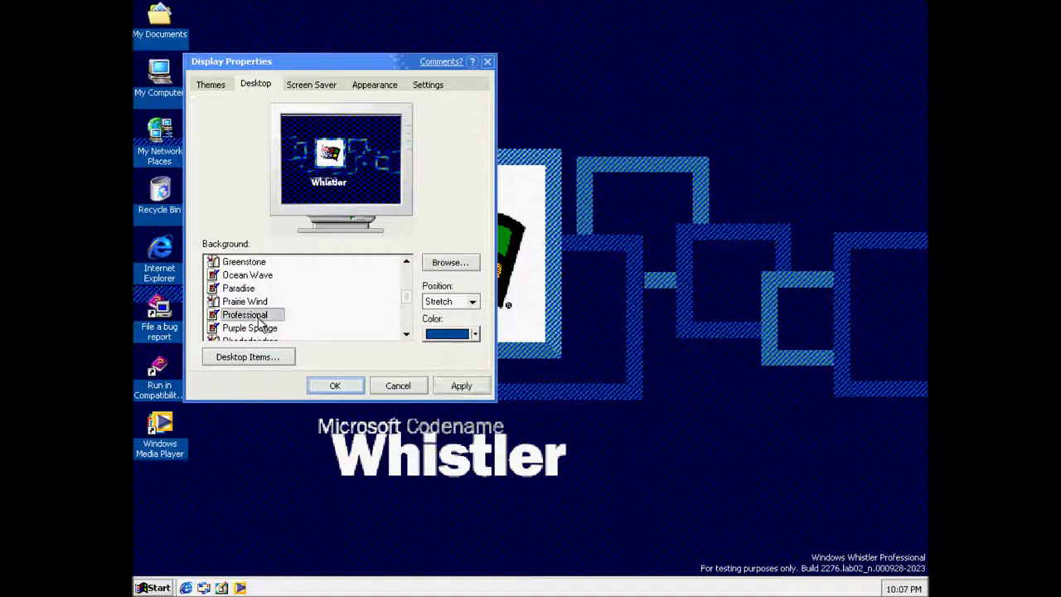
left_click(462, 392)
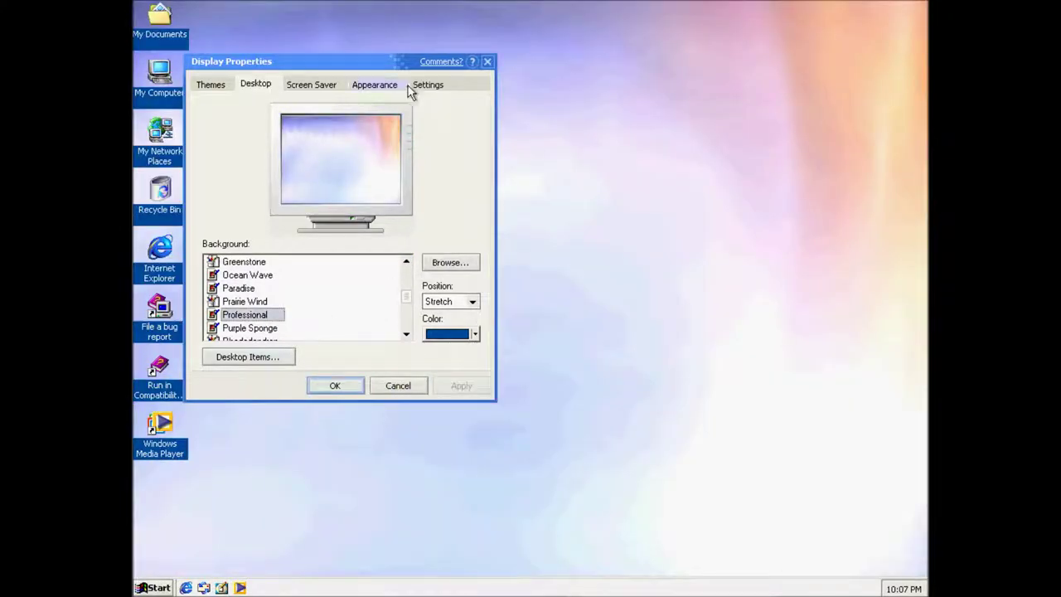
- Move the Display Properties dialog aside and apply Windows 2000 as the desktop background
left_click_drag(384, 64, 732, 86)
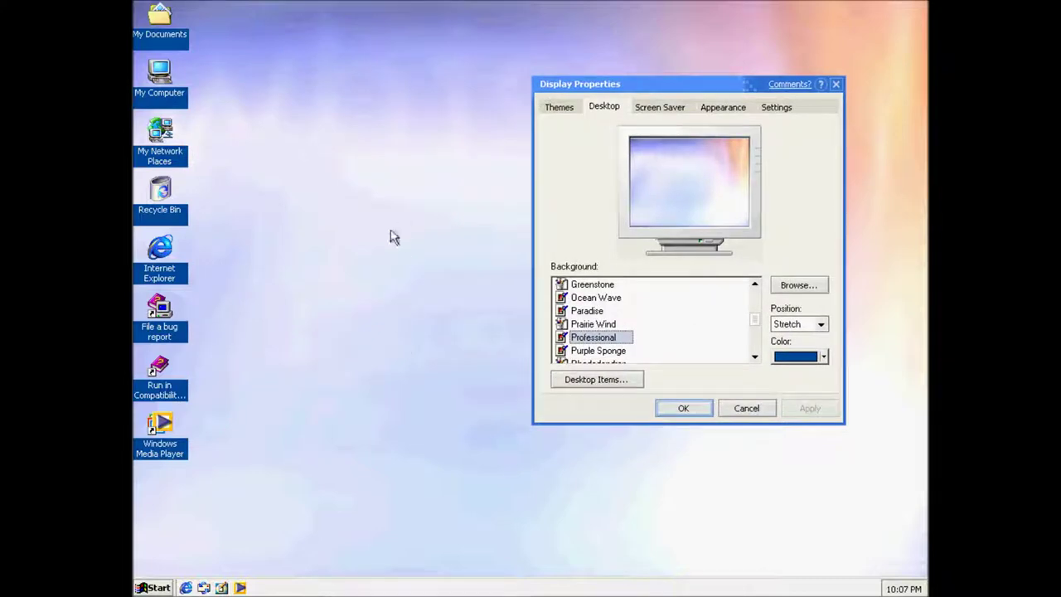
left_click_drag(755, 319, 756, 365)
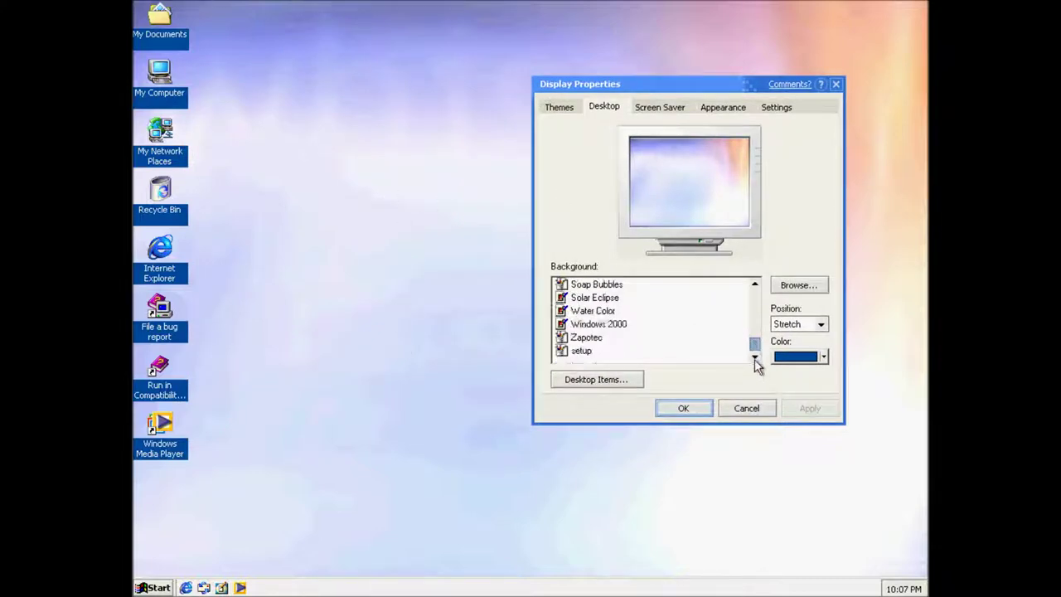
left_click(591, 326)
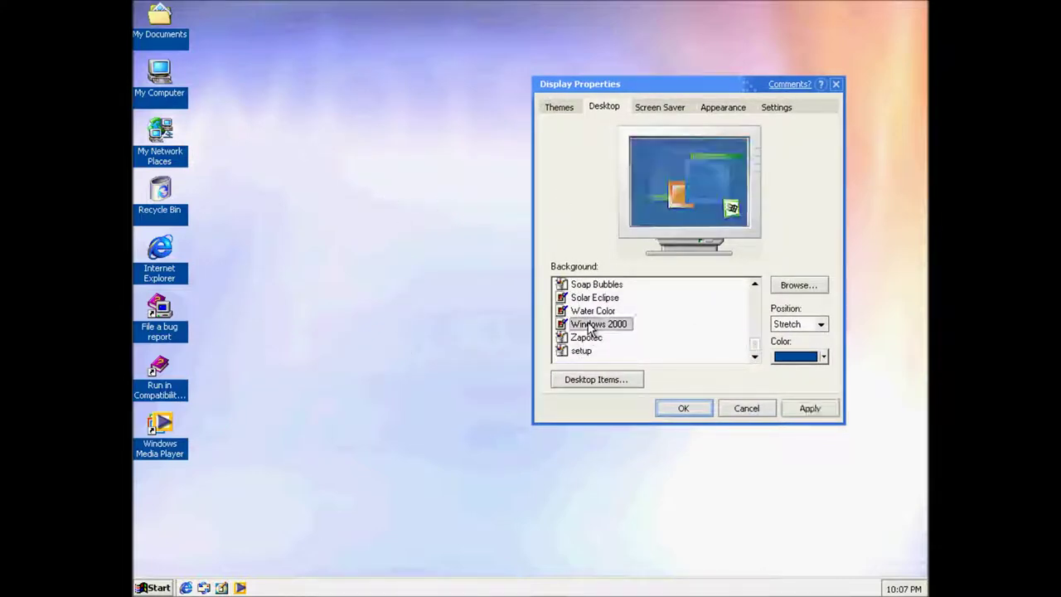
left_click(808, 408)
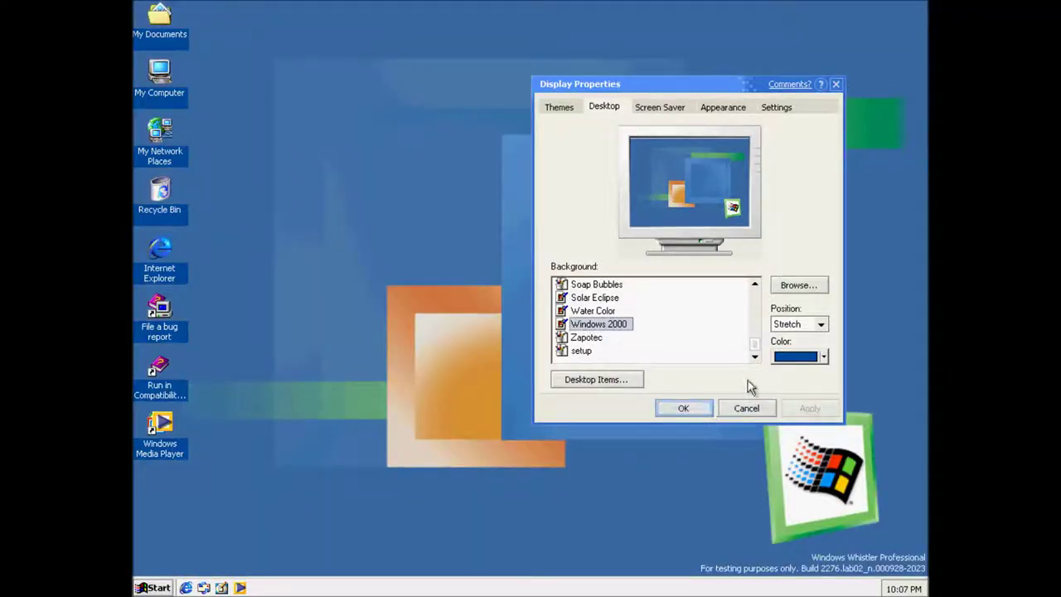
- Check the Desktop Items settings without changing them and close the display properties
left_click(614, 380)
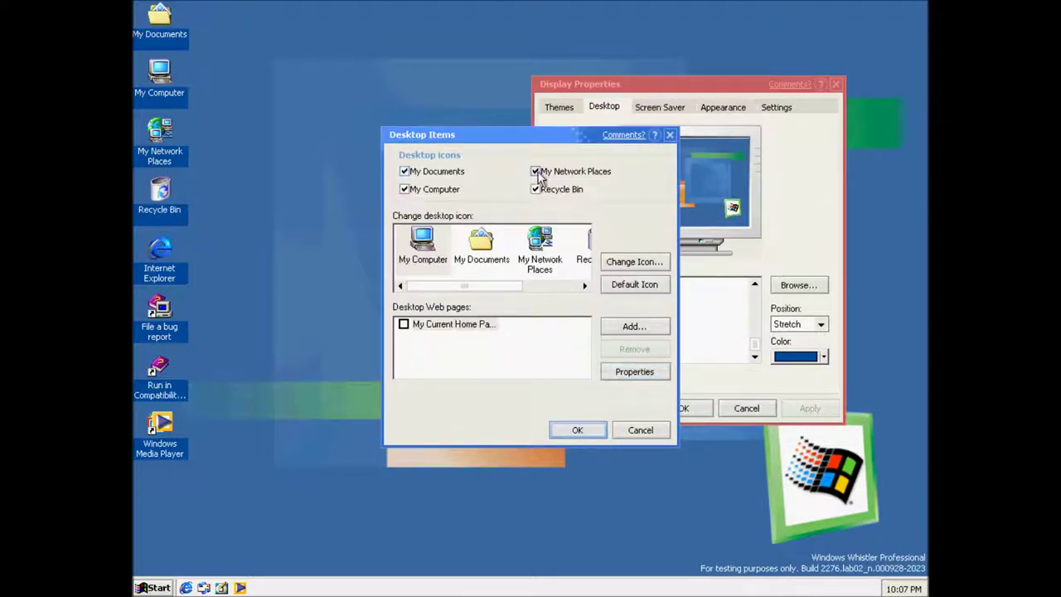
left_click(577, 430)
left_click(693, 408)
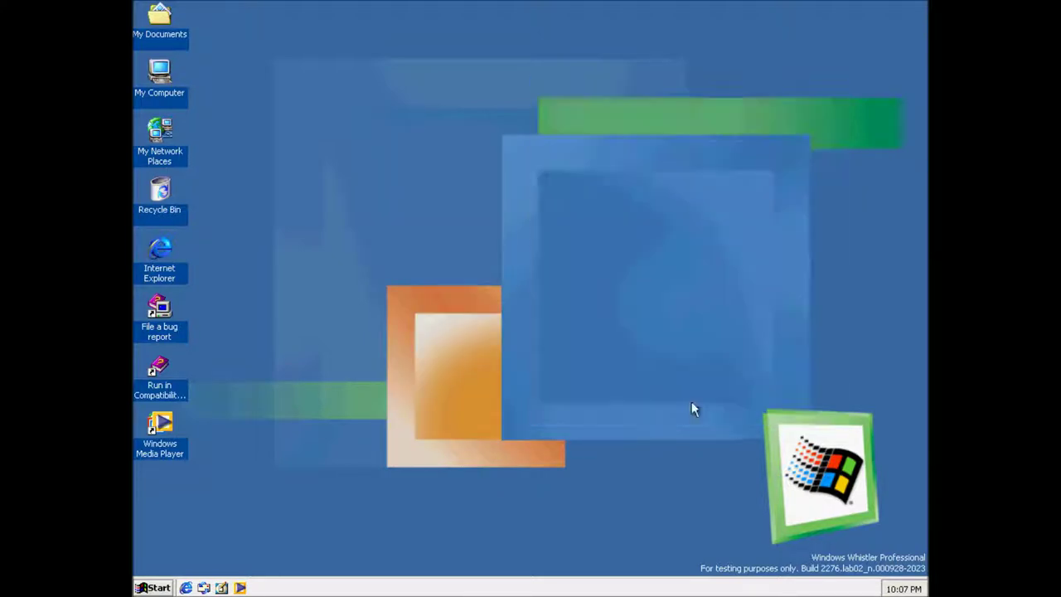
left_click(155, 588)
left_click(154, 588)
- Open the Control Panel through My Computer and switch it to the Classic Control Panel view
double_click(167, 97)
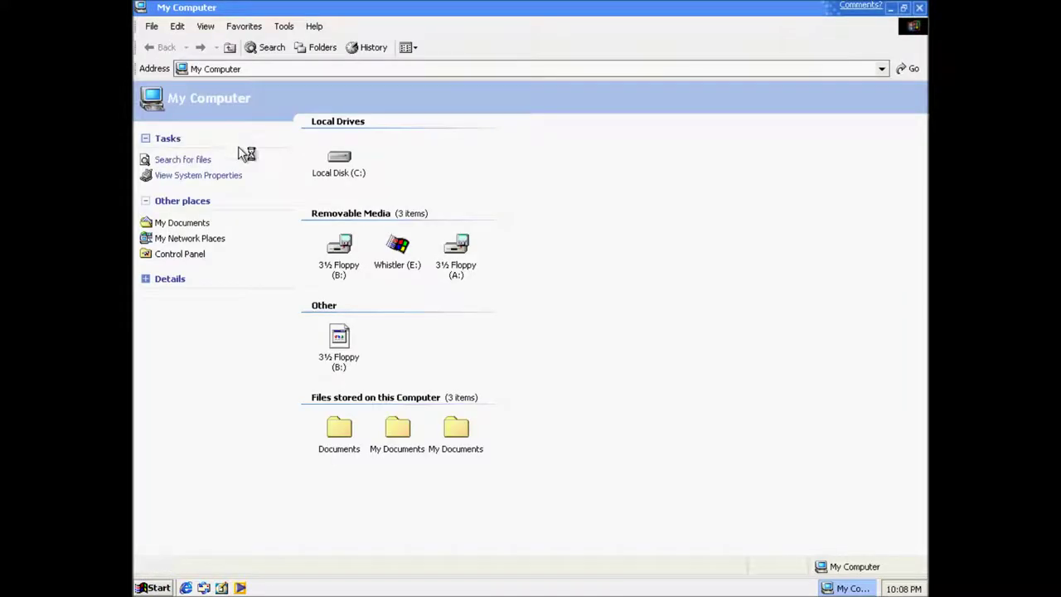
left_click(198, 258)
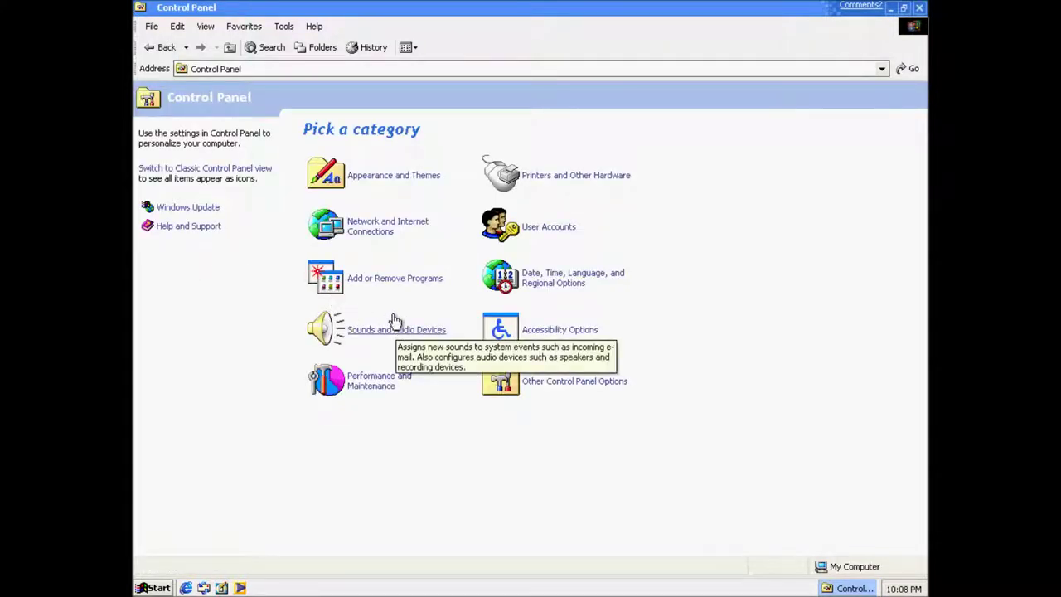
left_click(207, 171)
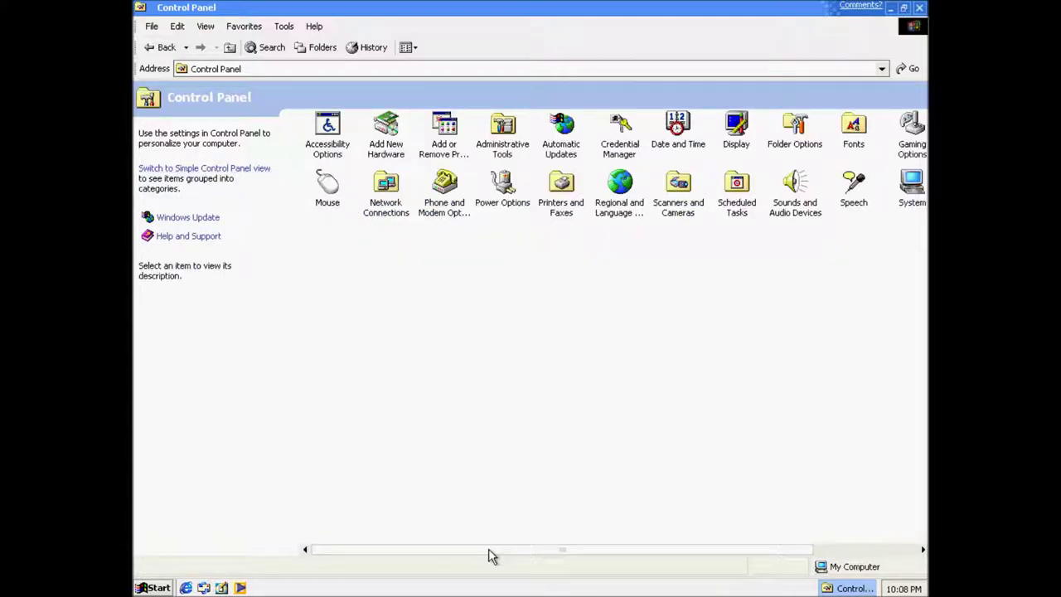
- Open the Taskbar and Start Menu properties and switch the Start menu style to Simple Start menu
left_click_drag(491, 551, 655, 548)
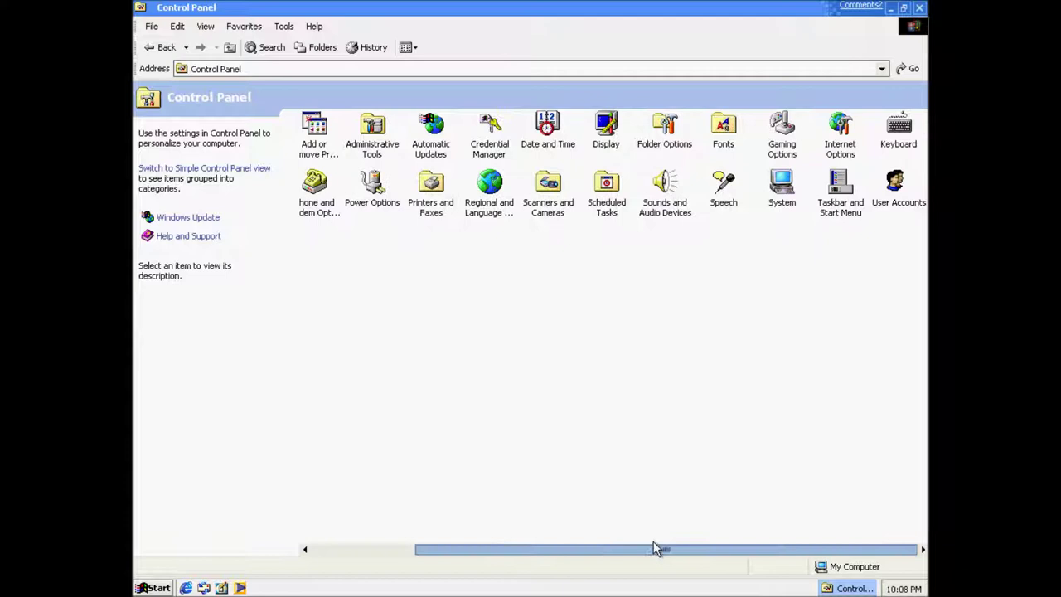
double_click(850, 183)
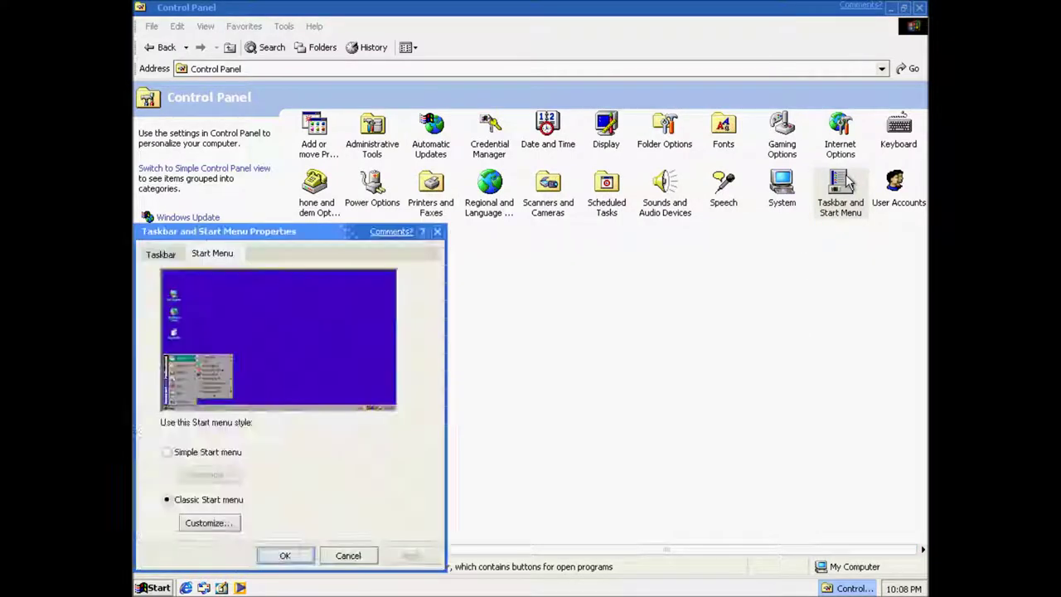
left_click(167, 454)
left_click(285, 555)
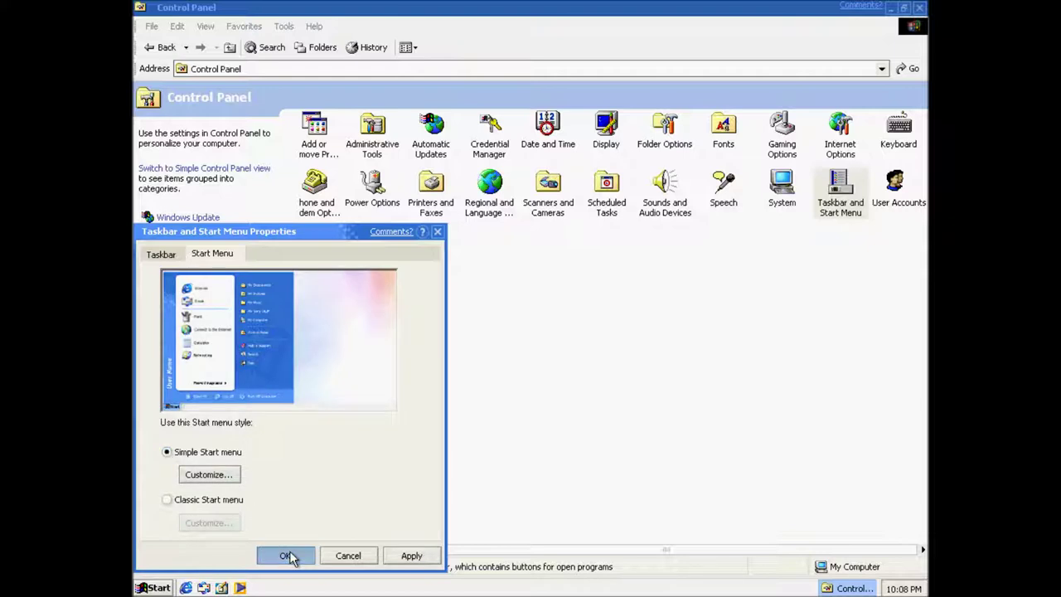
- Close the Control Panel and enable the My Documents, My Computer and My Network Places icons on the desktop
left_click(920, 8)
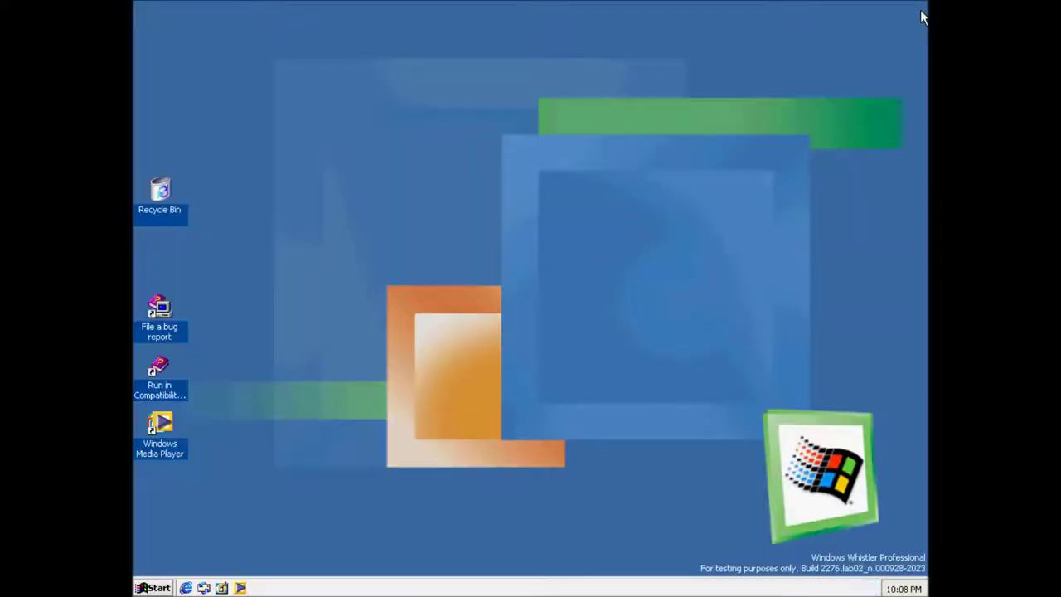
right_click(333, 395)
left_click(405, 529)
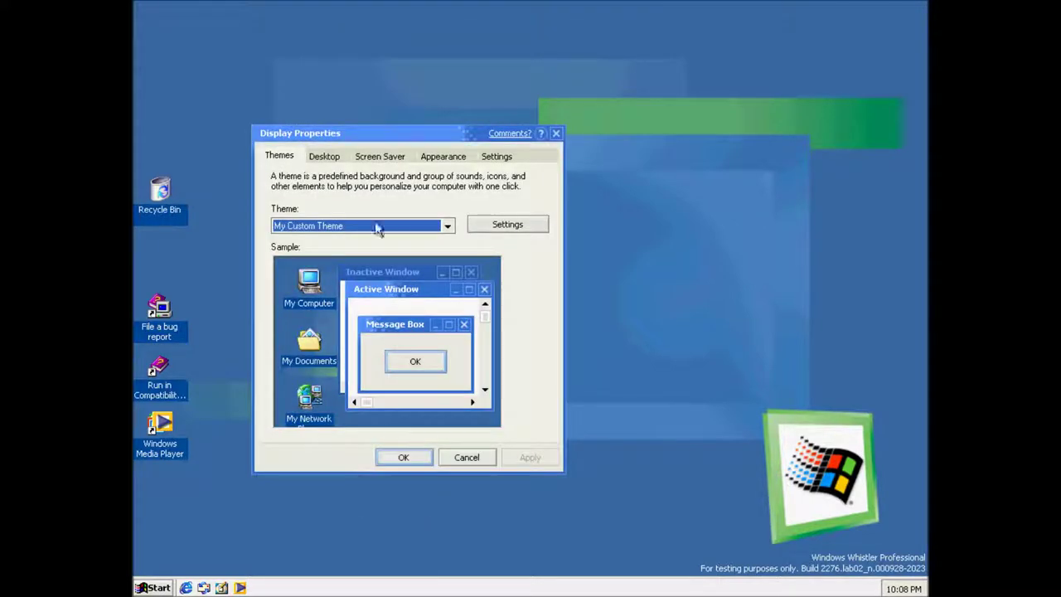
left_click(329, 154)
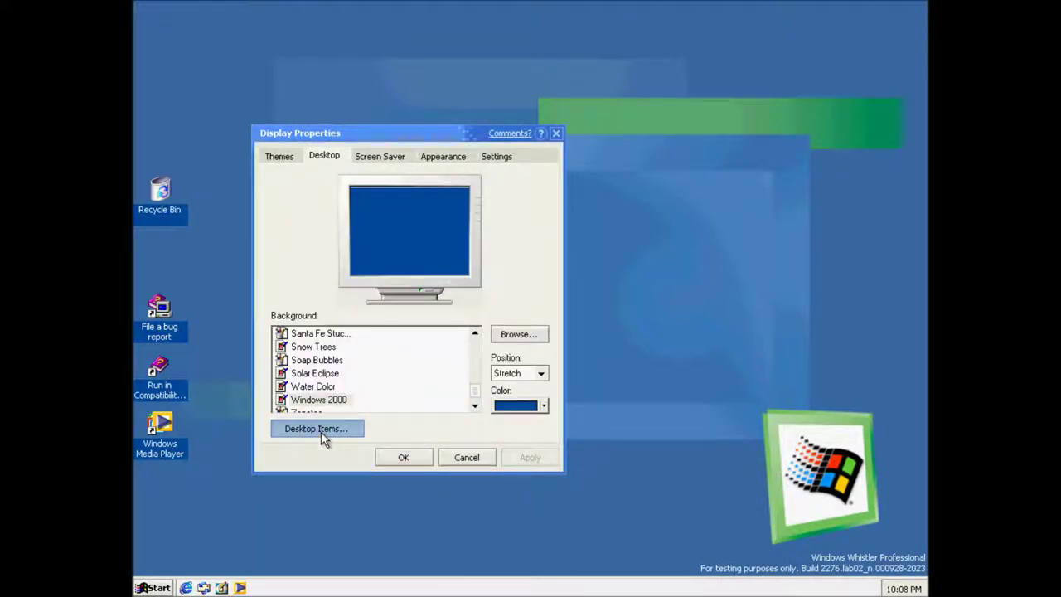
left_click(321, 431)
left_click(417, 190)
left_click(417, 172)
left_click(578, 431)
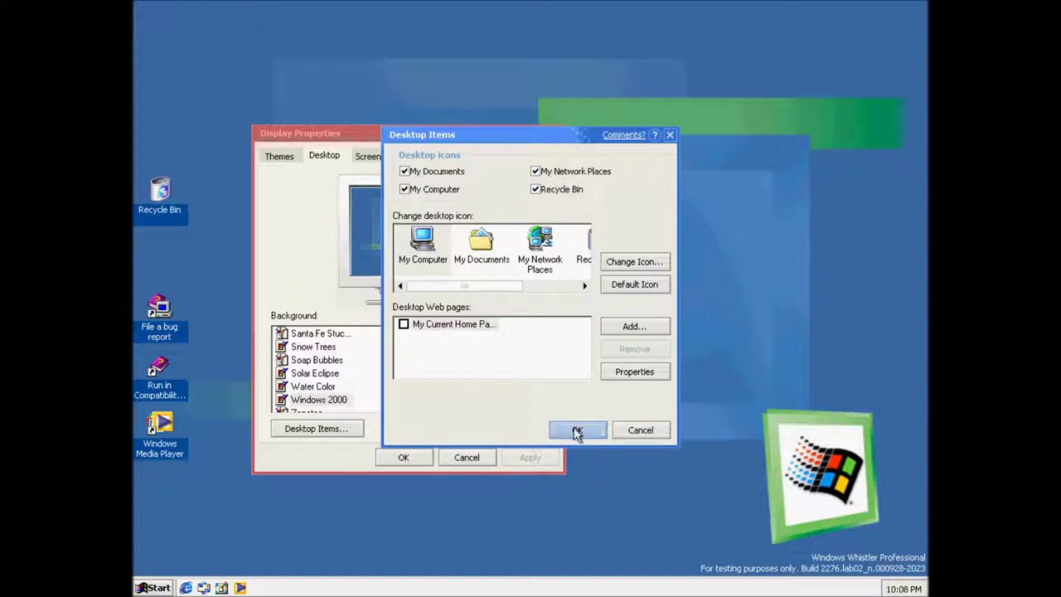
left_click(403, 458)
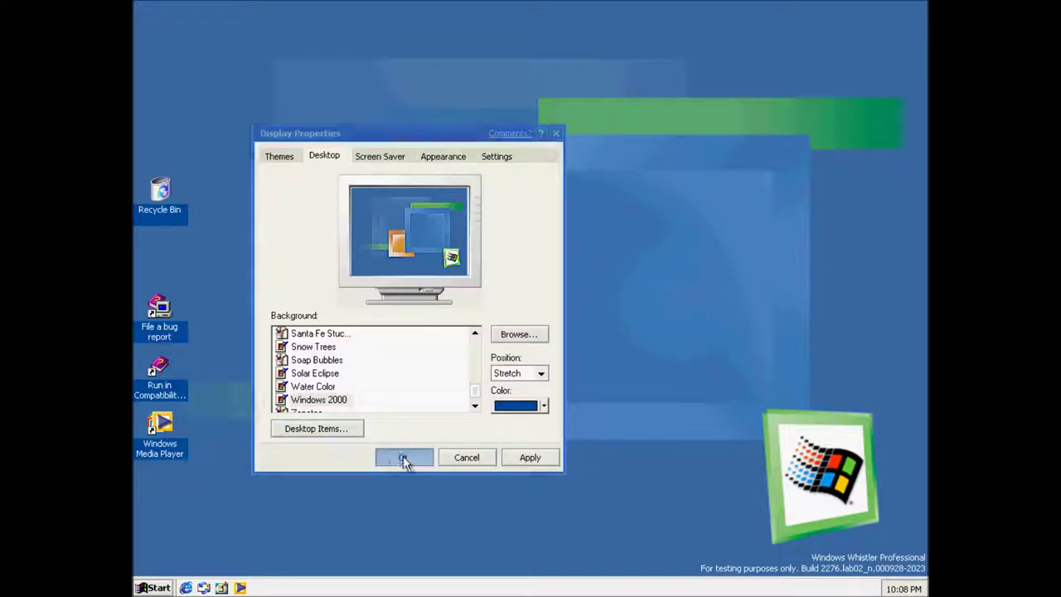
- Look at the new Start menu and check which icons Desktop Items offers, leaving all display settings as they are
left_click(170, 588)
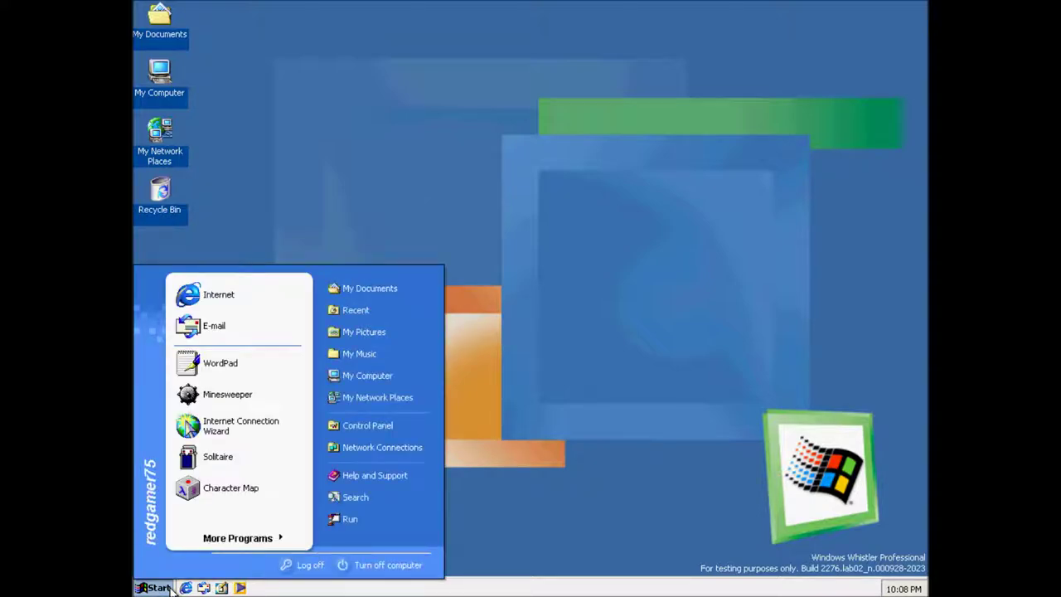
left_click(165, 586)
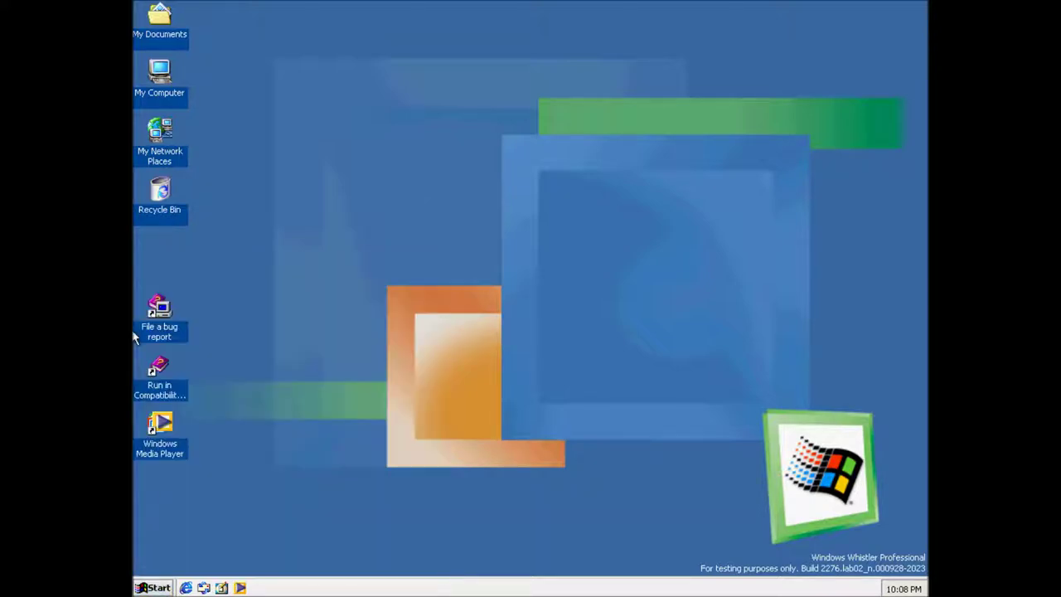
right_click(161, 253)
left_click(233, 377)
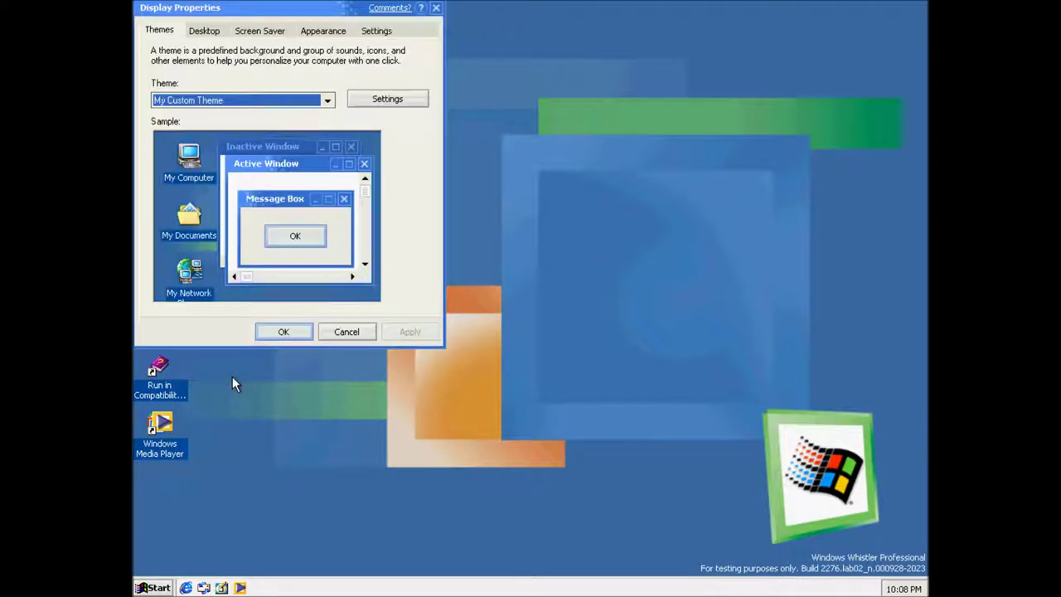
left_click(218, 33)
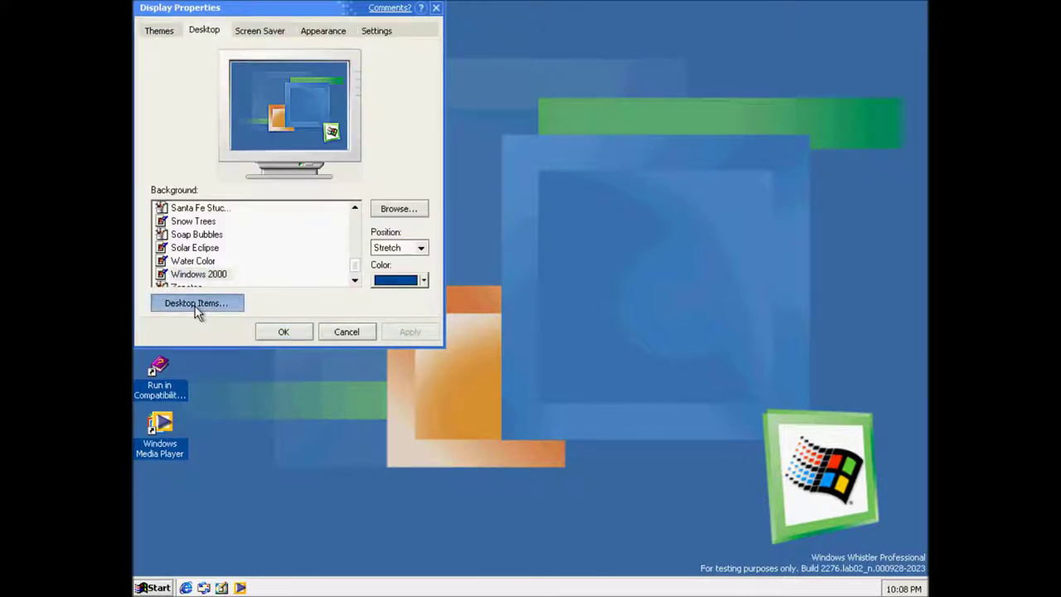
left_click(197, 307)
left_click_drag(467, 286, 415, 289)
left_click(649, 437)
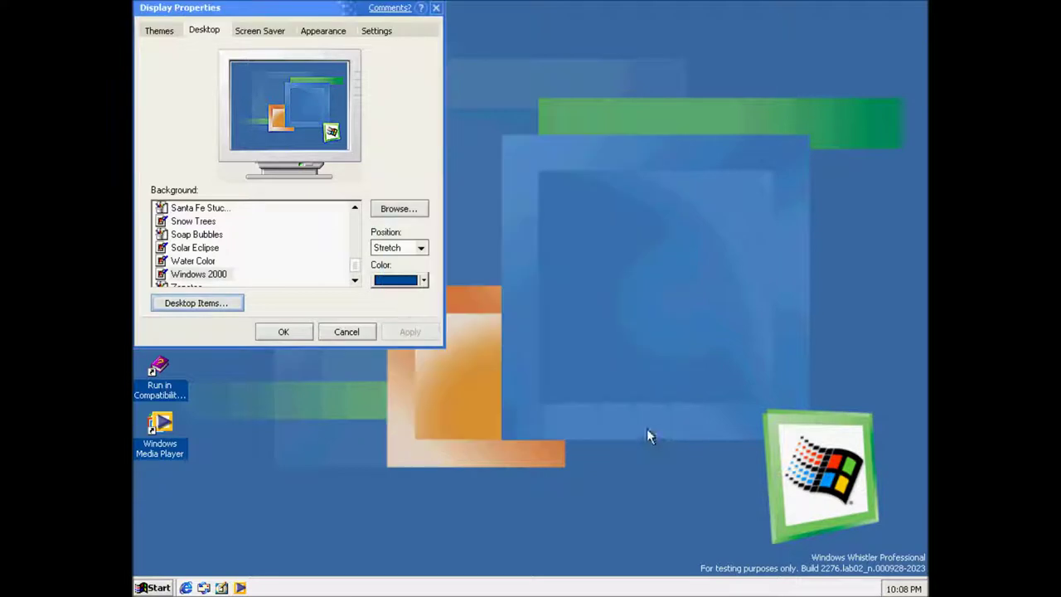
left_click(345, 332)
- Copy IEXPLORE from the Internet Explorer folder in Program Files on Local Disk (C:) and minimize the folder window
left_click(158, 79)
double_click(158, 79)
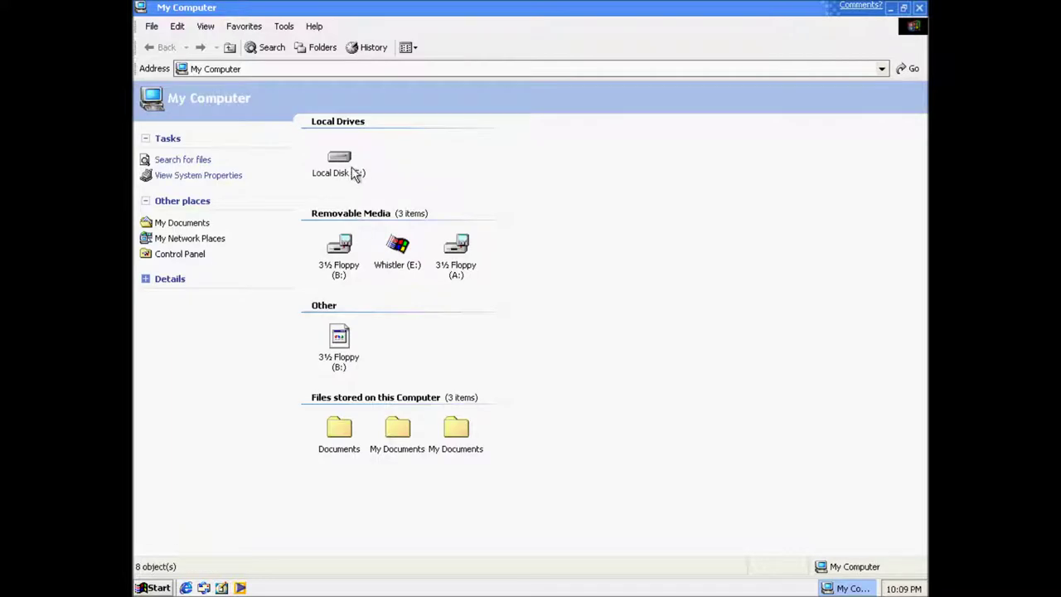
double_click(342, 164)
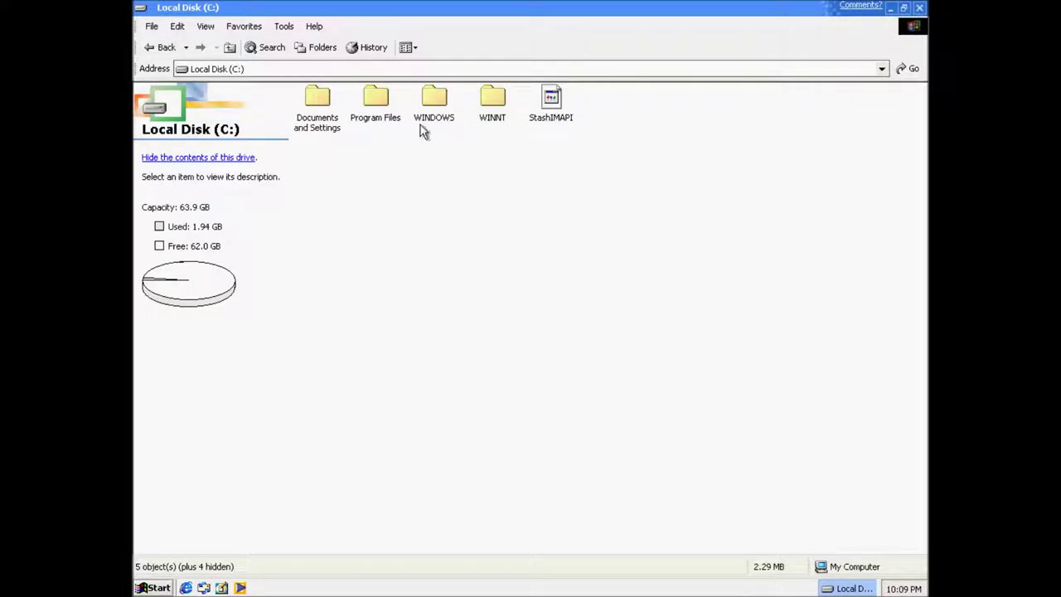
double_click(377, 103)
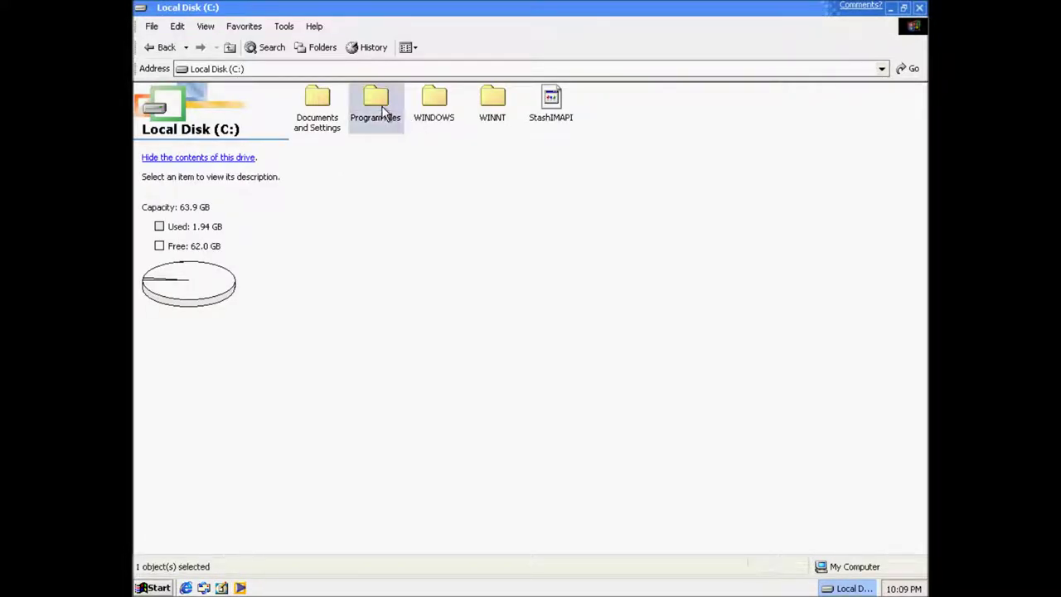
double_click(551, 108)
right_click(564, 141)
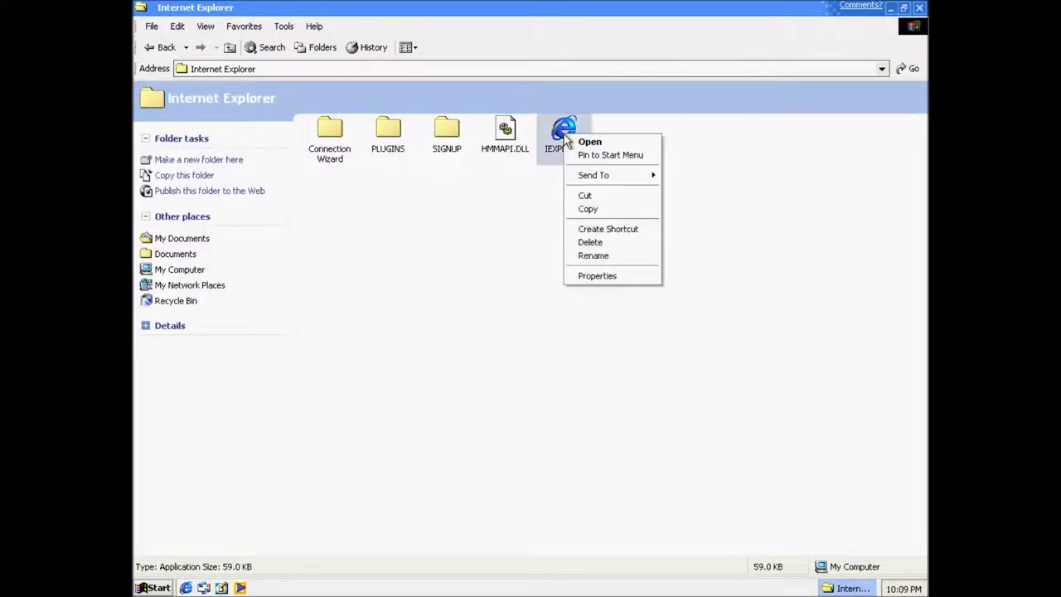
left_click(600, 209)
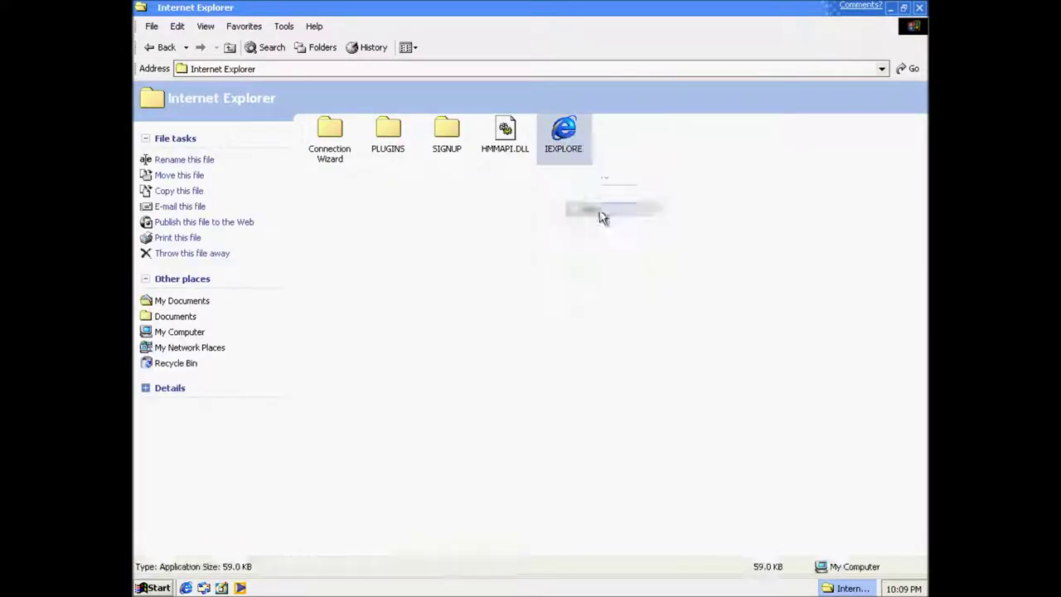
left_click(919, 8)
- Start a new desktop shortcut and choose IEXPLORE.EXE in Program Files\Internet Explorer on drive C as its target
right_click(153, 269)
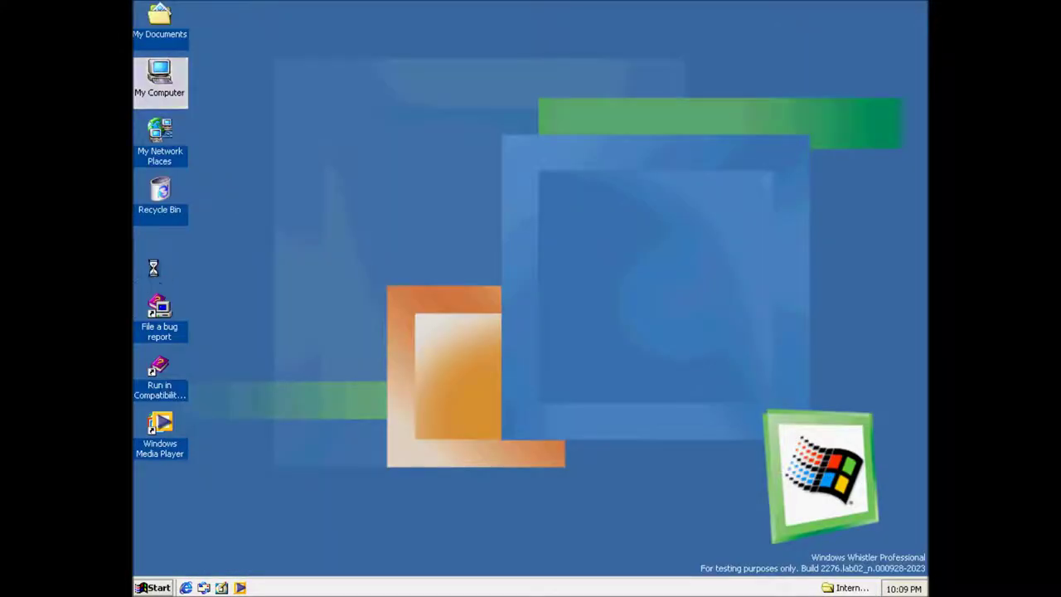
mouse_move(214, 384)
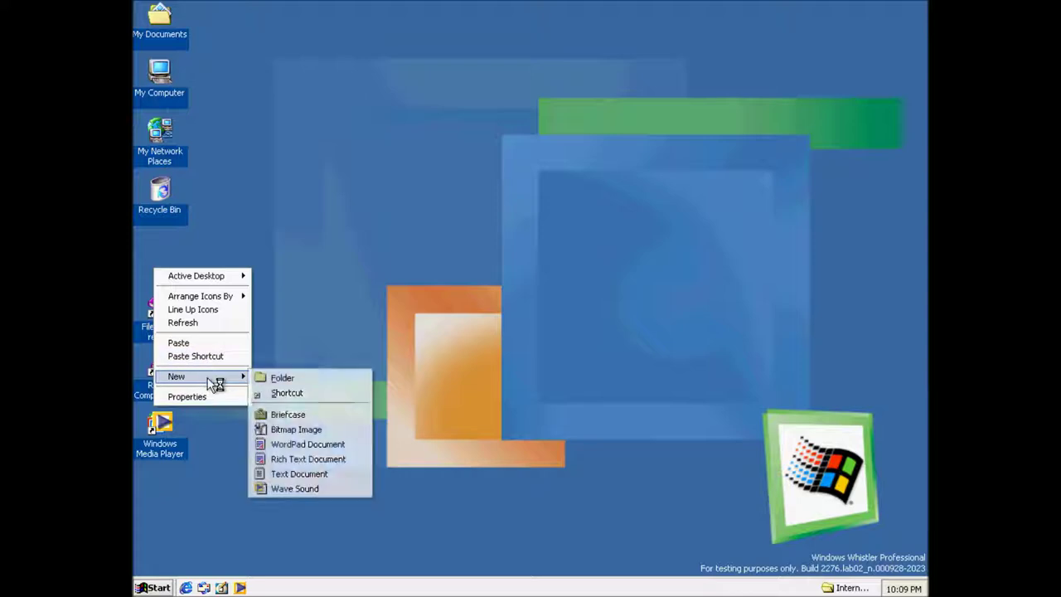
left_click(289, 393)
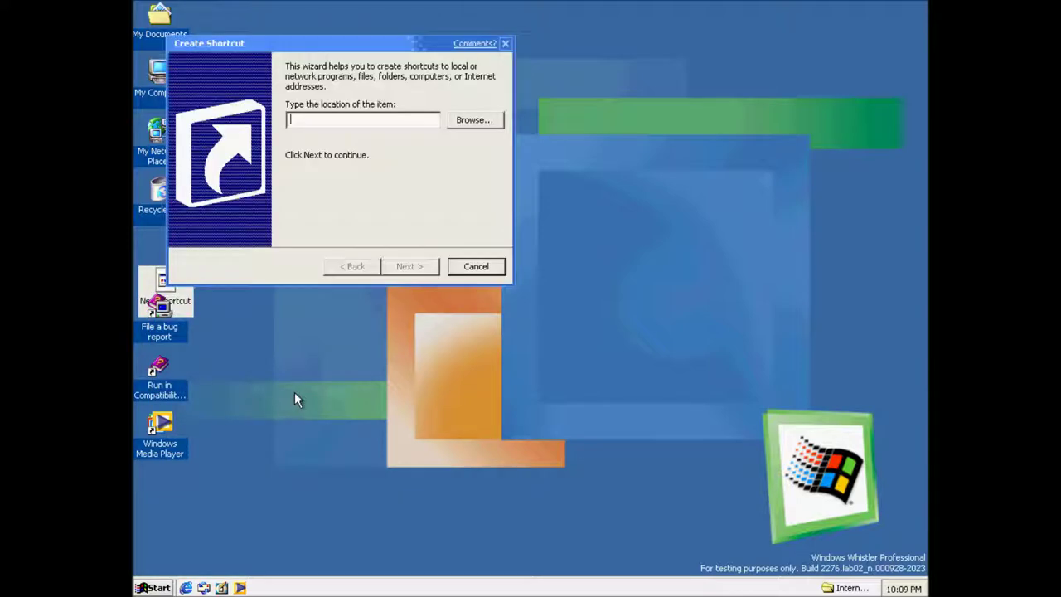
left_click(476, 123)
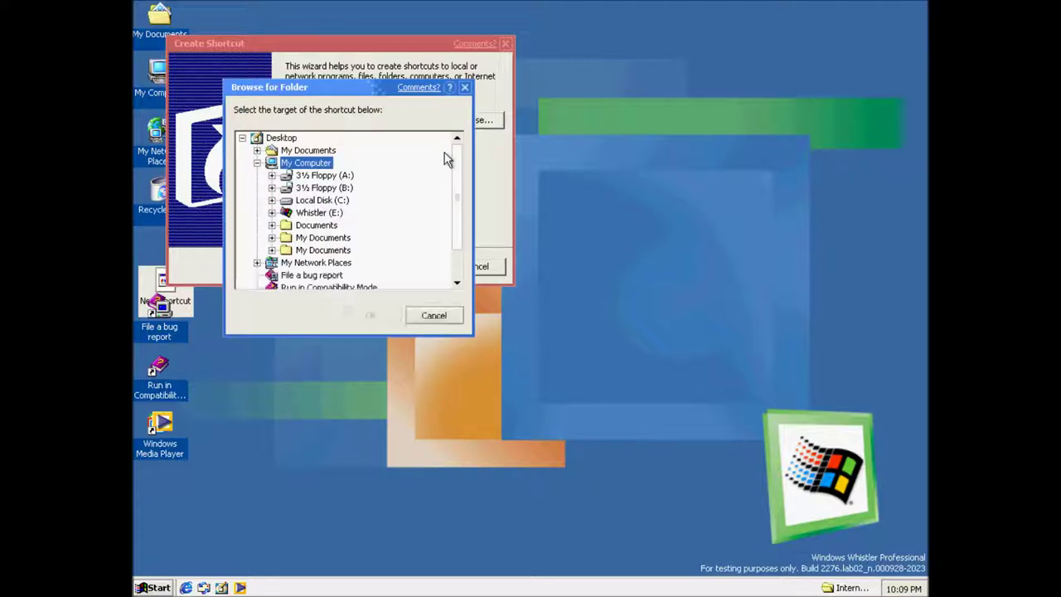
left_click(272, 201)
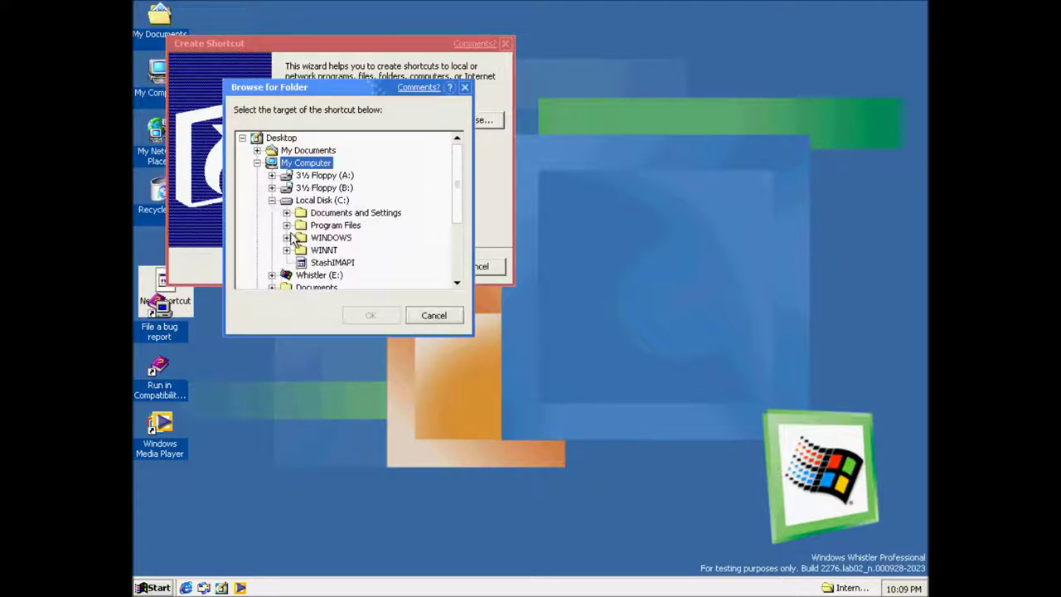
left_click(287, 225)
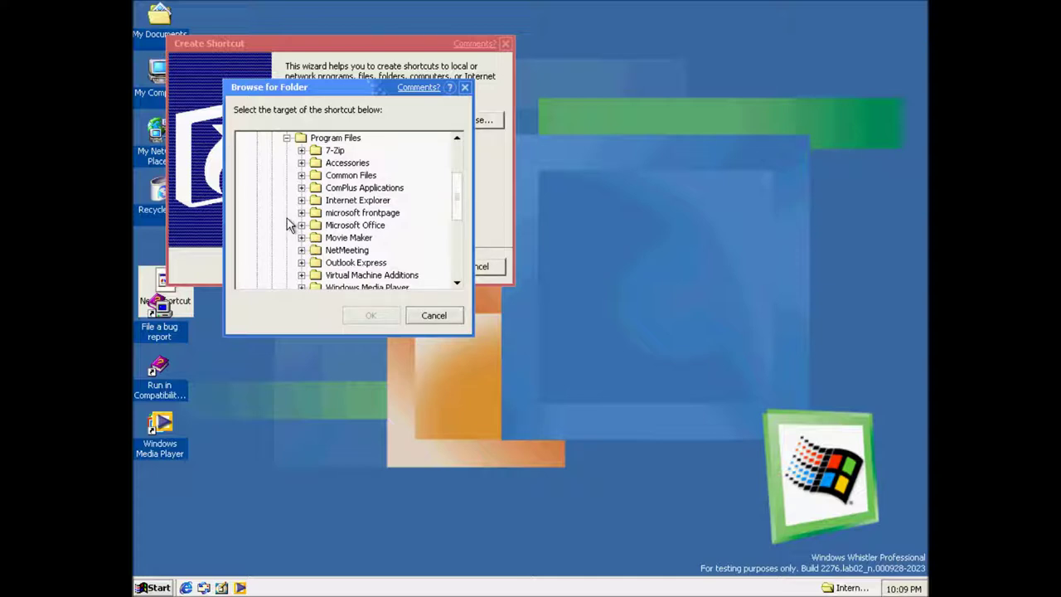
left_click(302, 201)
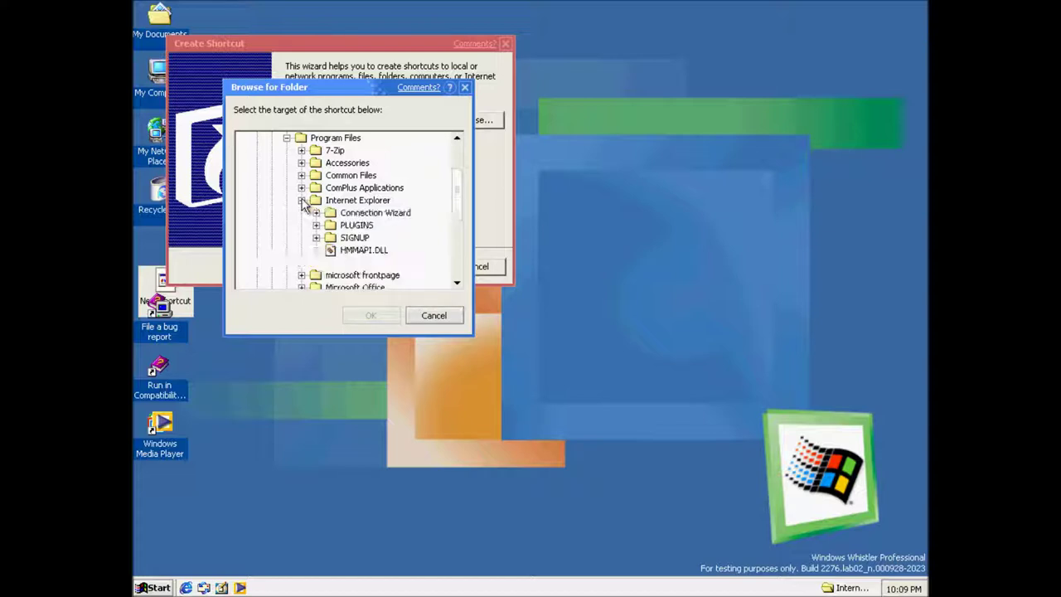
left_click(356, 262)
left_click(371, 315)
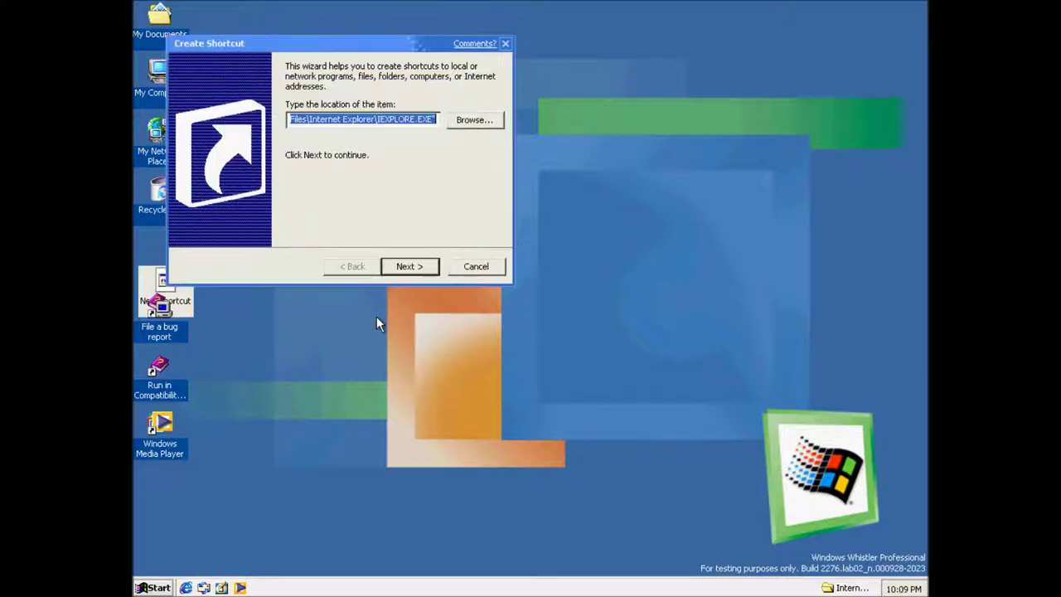
- Name the shortcut Internet Explorer and finish creating it
left_click(408, 267)
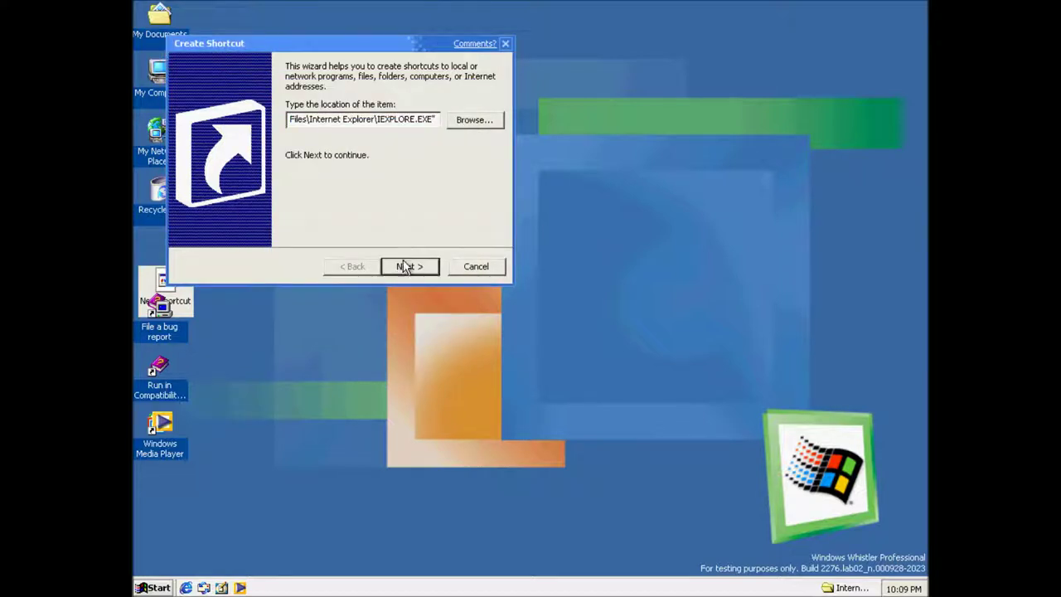
type("I")
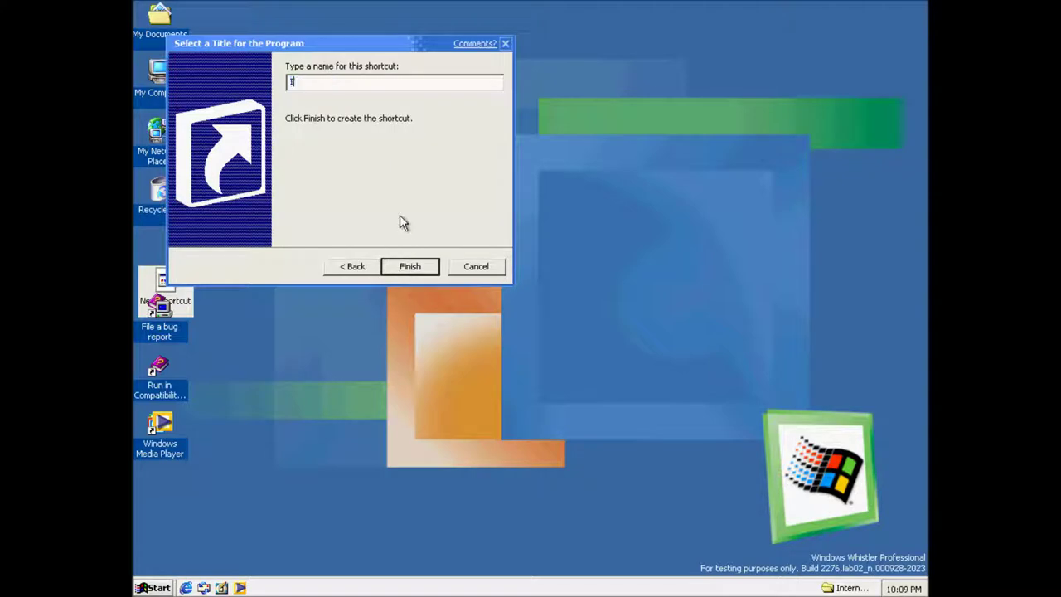
type("nternet Explorer")
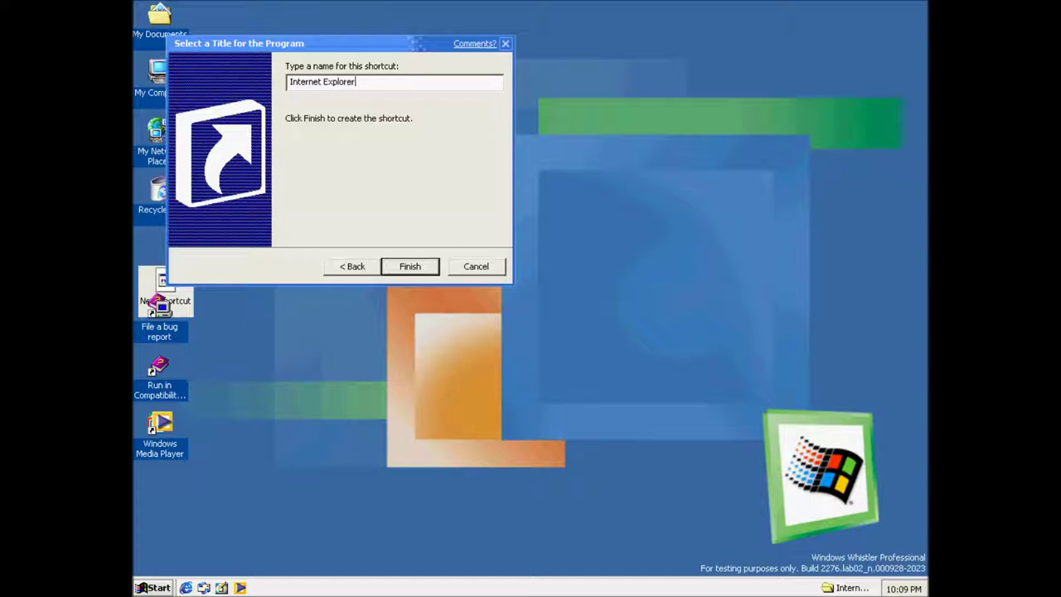
left_click(402, 267)
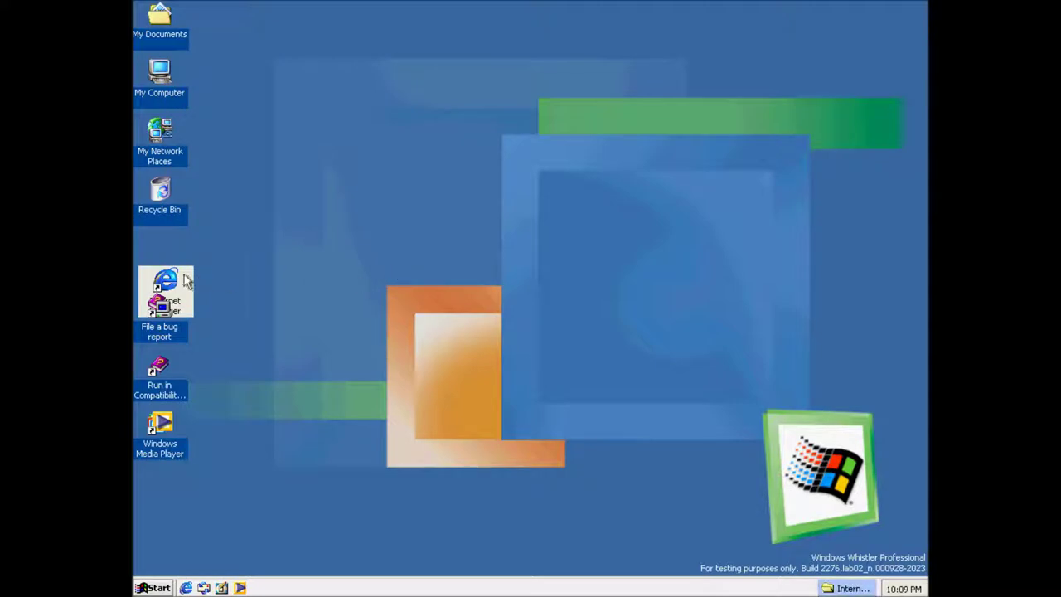
- Move the Internet Explorer shortcut between Recycle Bin and File a bug report, and arrange the refreshed desktop's icons by name
left_click_drag(169, 284, 164, 264)
right_click(288, 234)
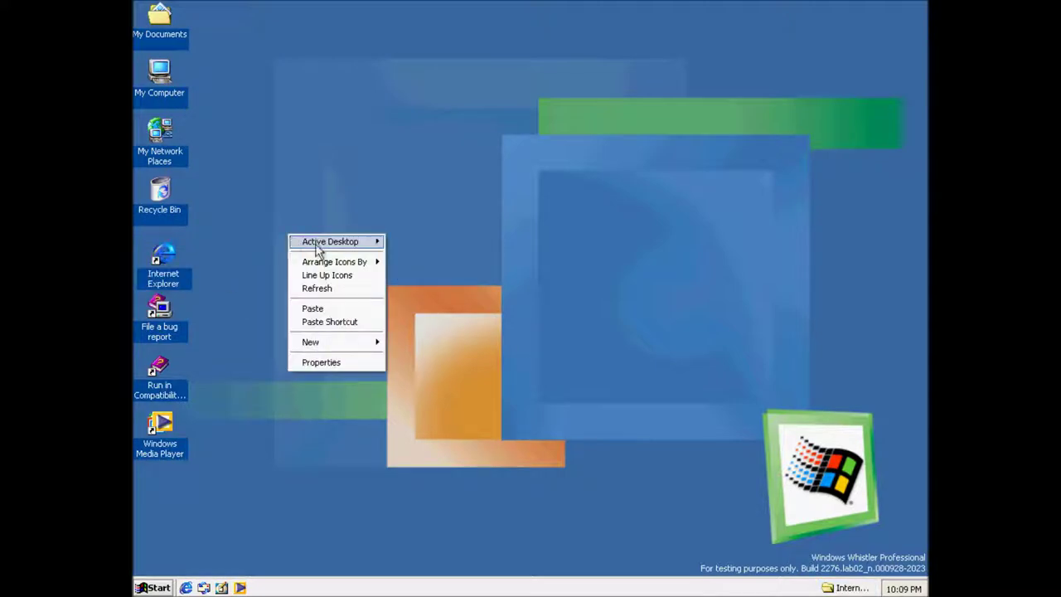
left_click(333, 288)
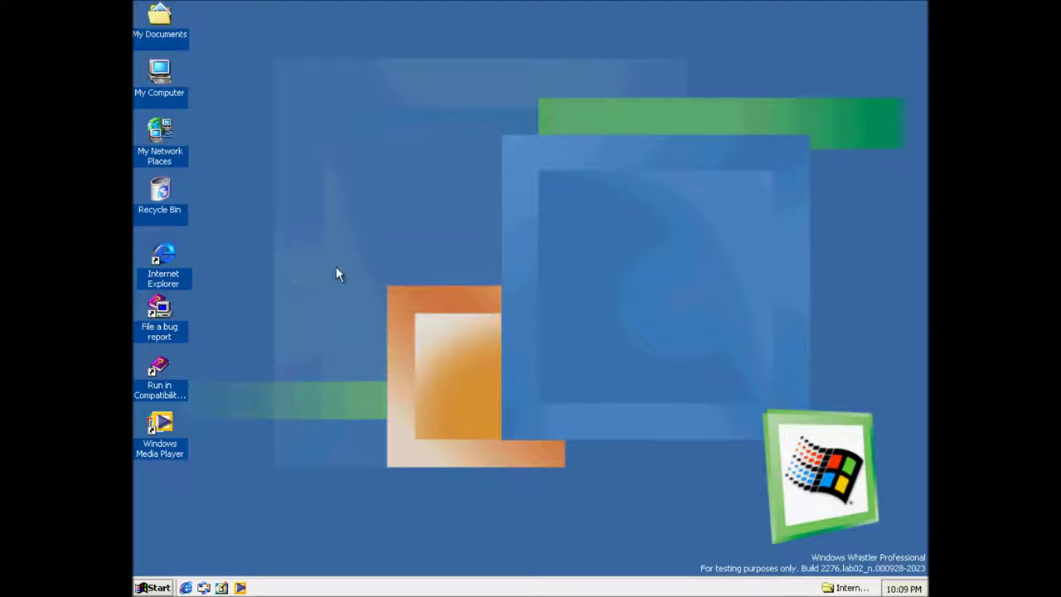
right_click(336, 267)
mouse_move(384, 294)
left_click(448, 298)
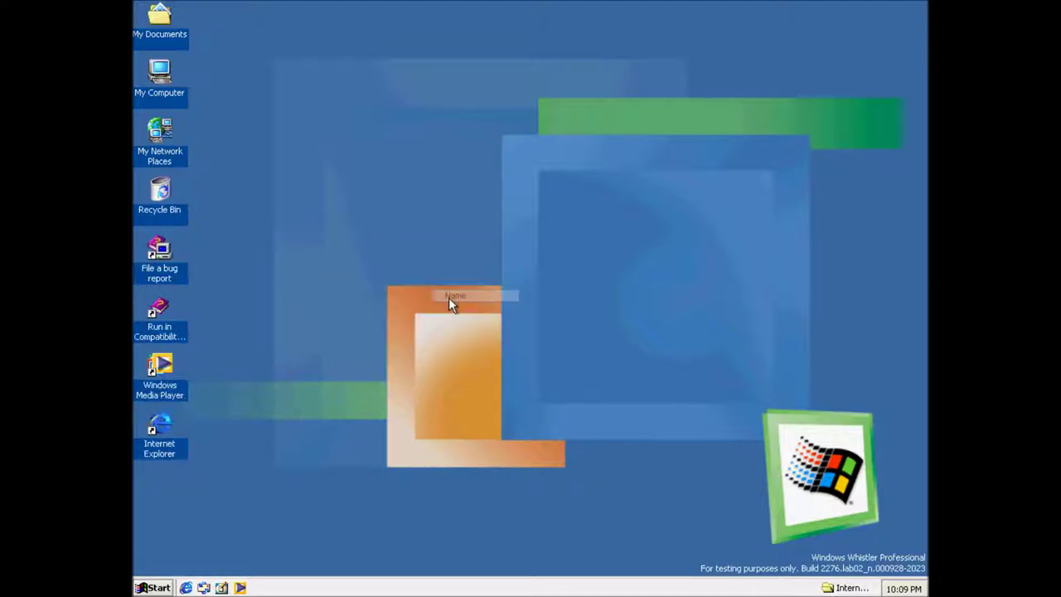
right_click(449, 299)
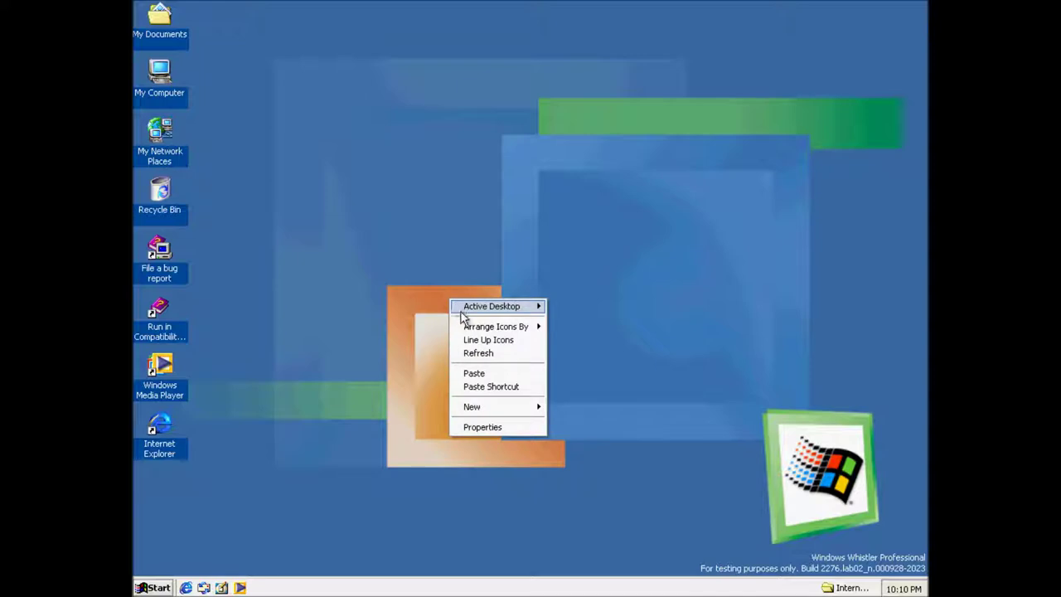
mouse_move(470, 329)
left_click(323, 301)
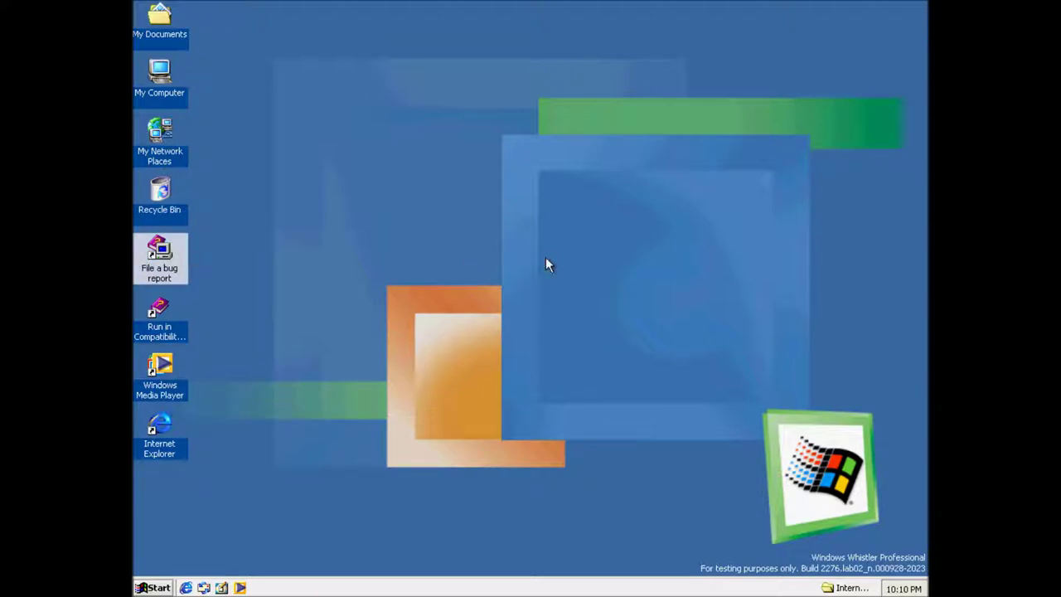
- Close the minimized Internet Explorer folder window and try opening Help and Support, aborting it while busy
left_click(847, 587)
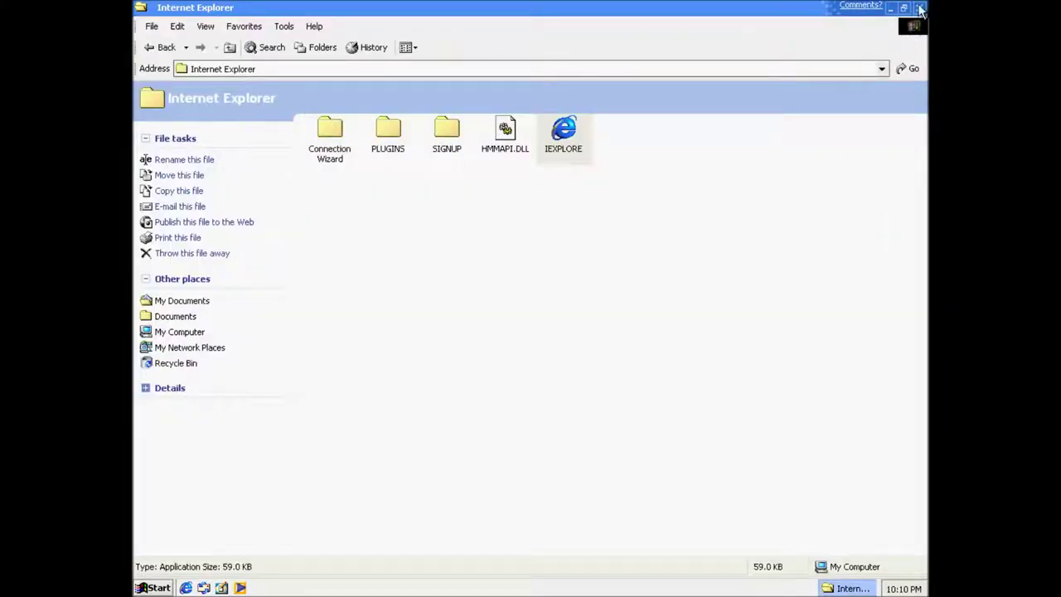
left_click(918, 8)
key("F1")
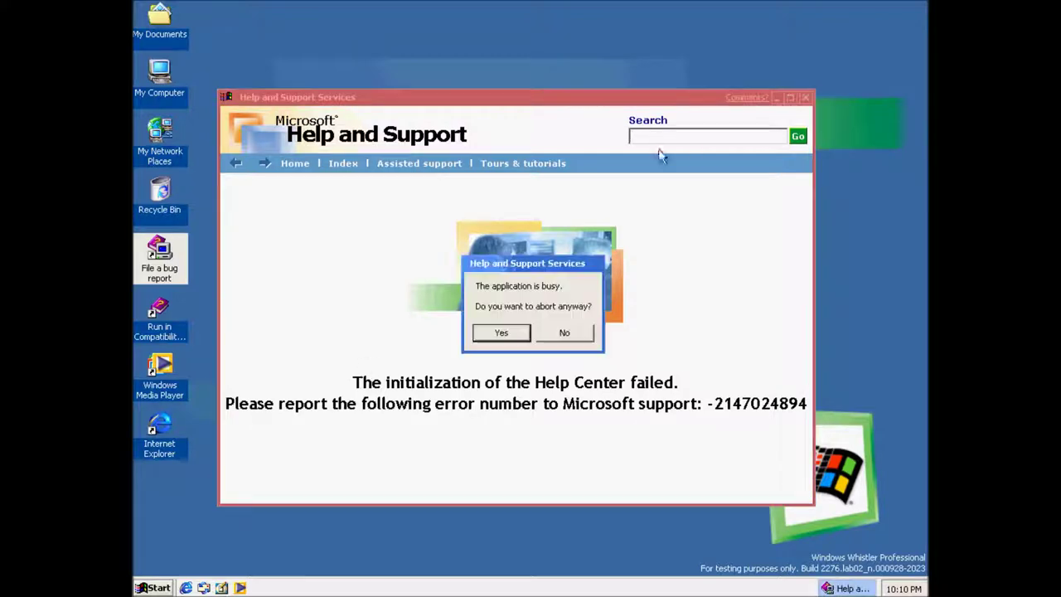
left_click(502, 332)
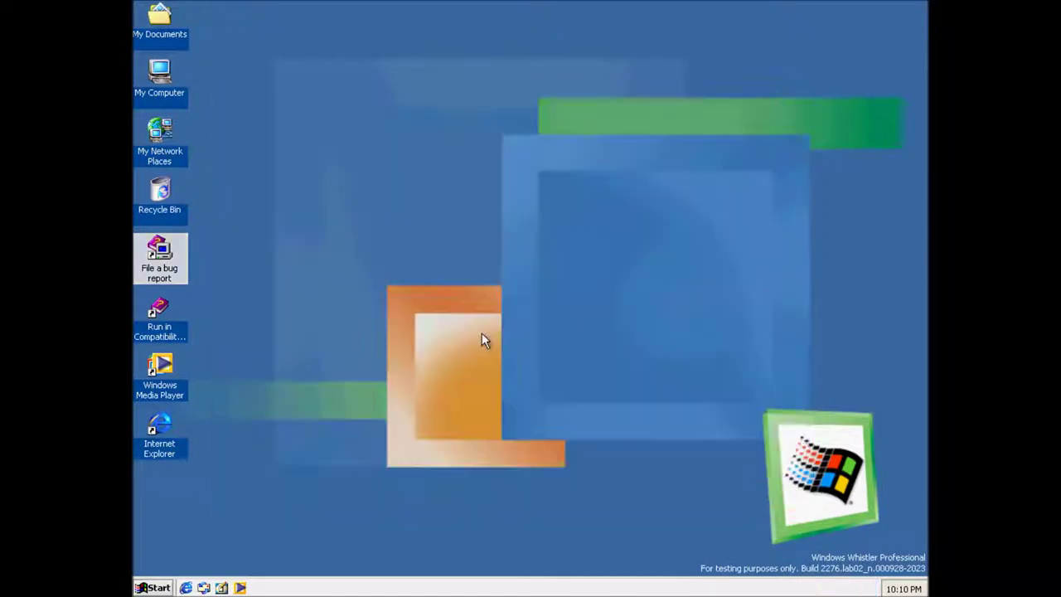
- Open the Run in Compatibility Mode desktop shortcut, maximize its Help and Support Services window and close it
left_click(141, 326)
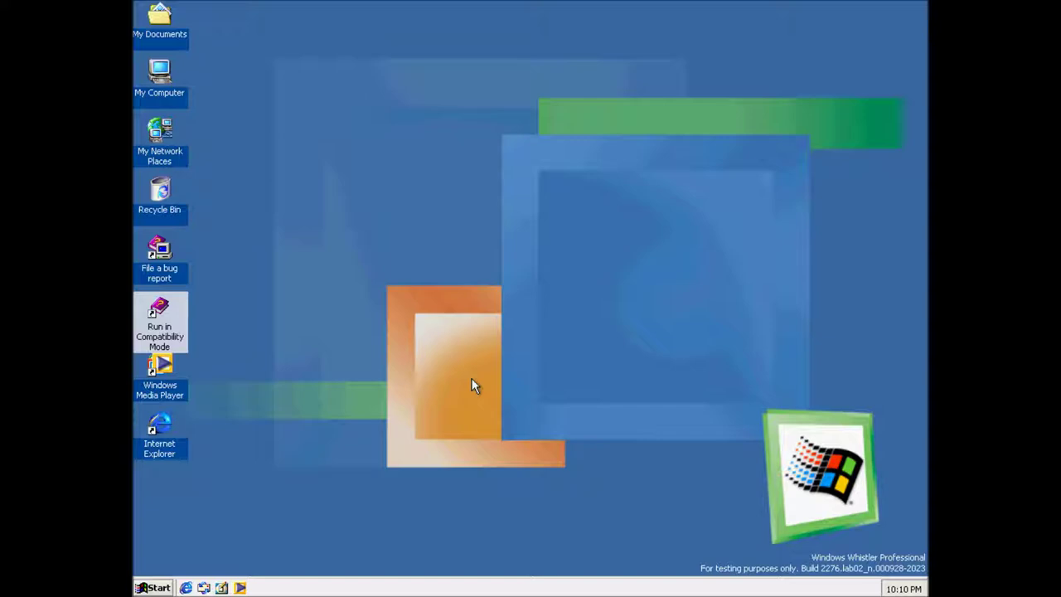
double_click(167, 314)
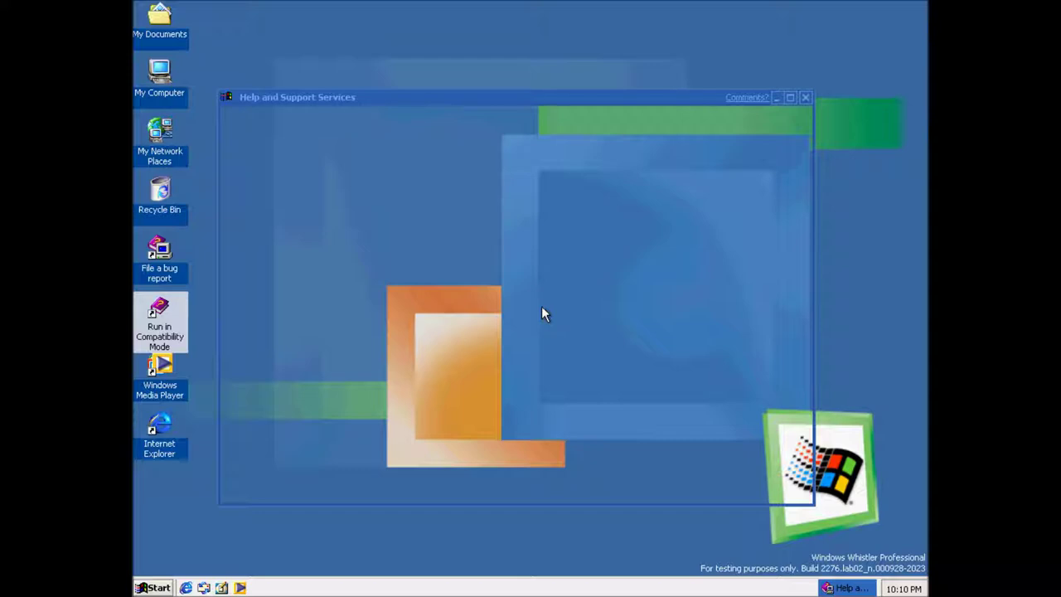
left_click(791, 98)
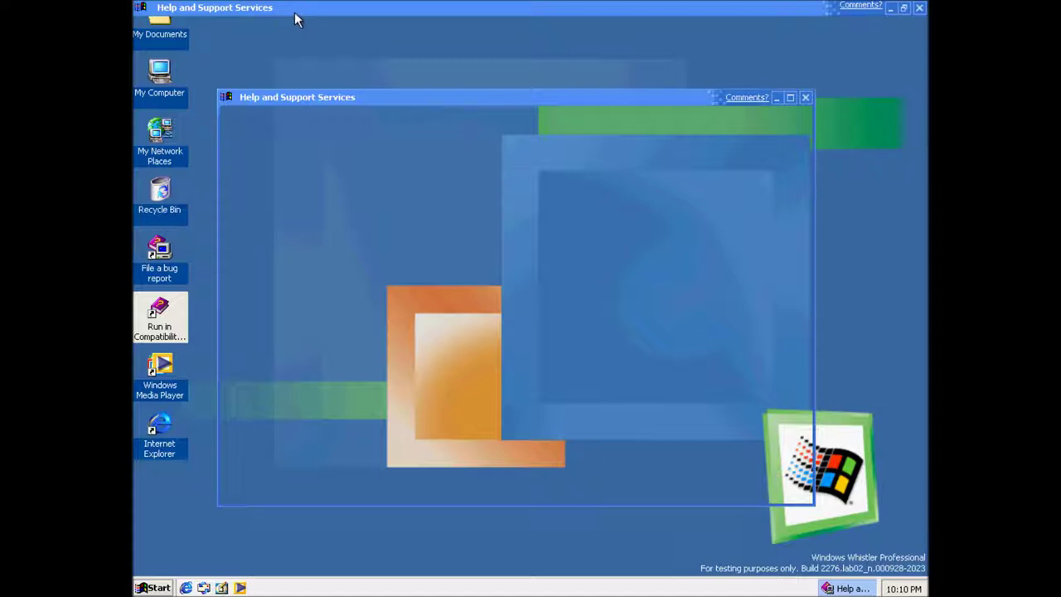
left_click(919, 7)
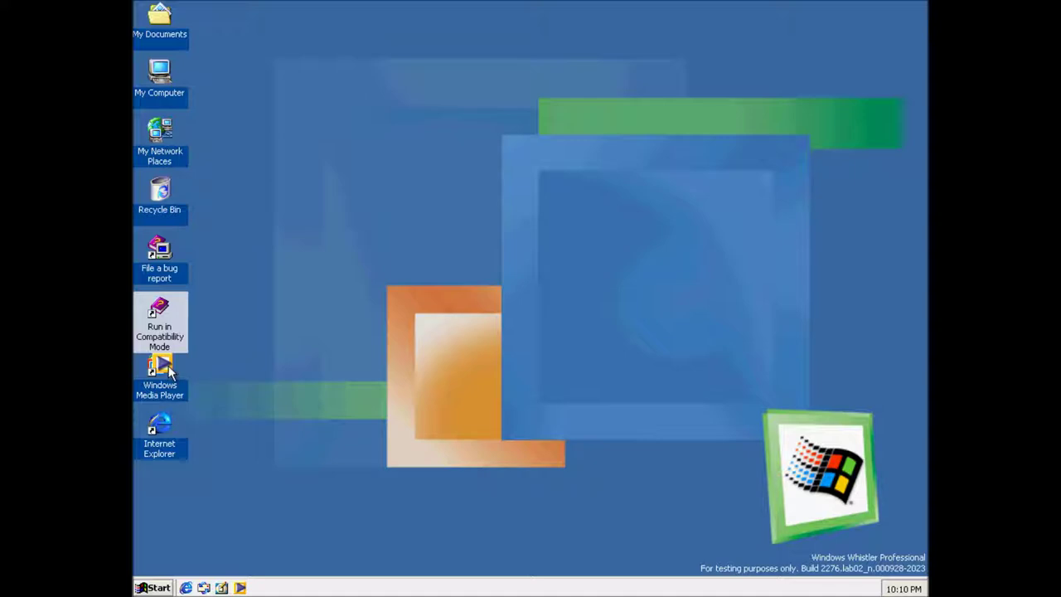
- Launch Windows Movie Maker from the Accessories programs and exit its welcome tour
left_click(153, 586)
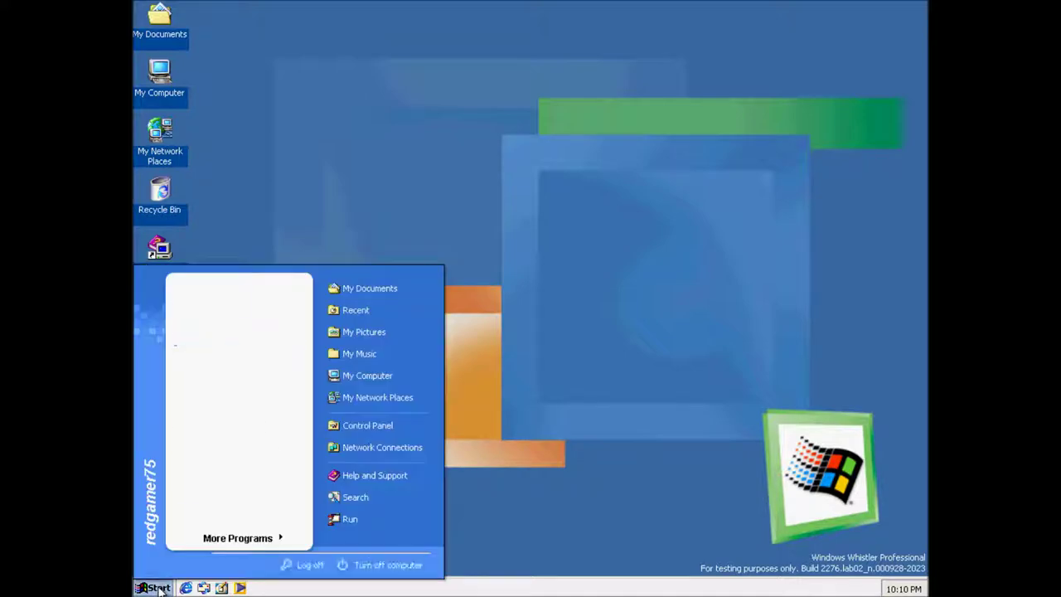
left_click(241, 538)
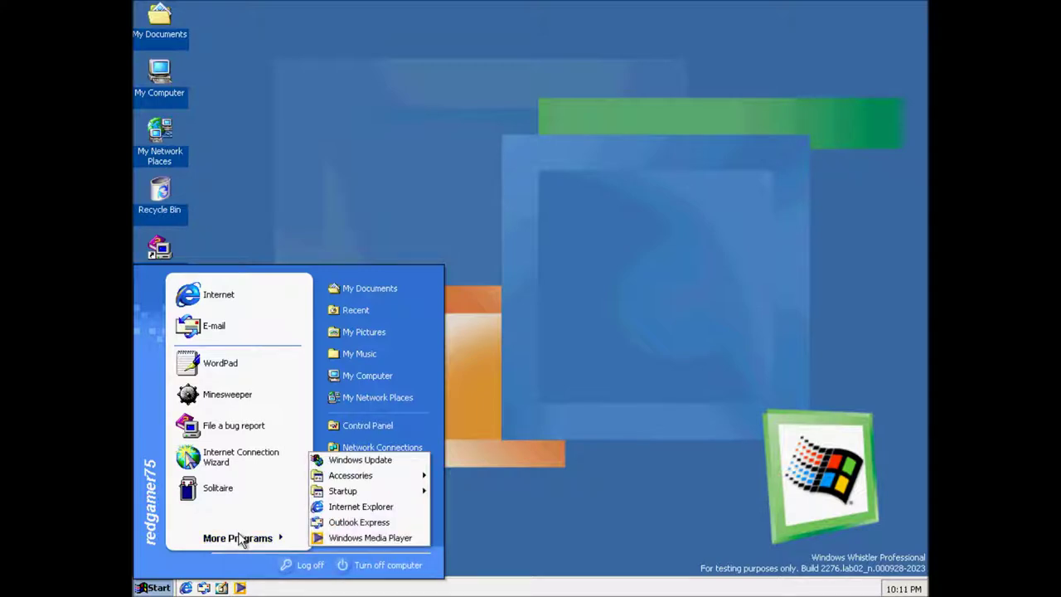
mouse_move(424, 481)
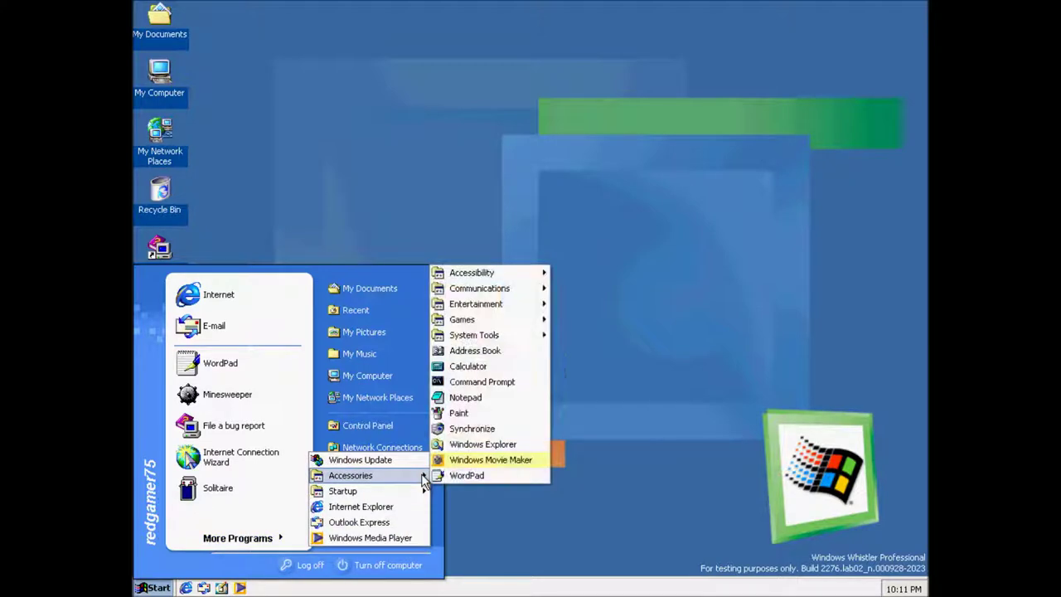
left_click(482, 460)
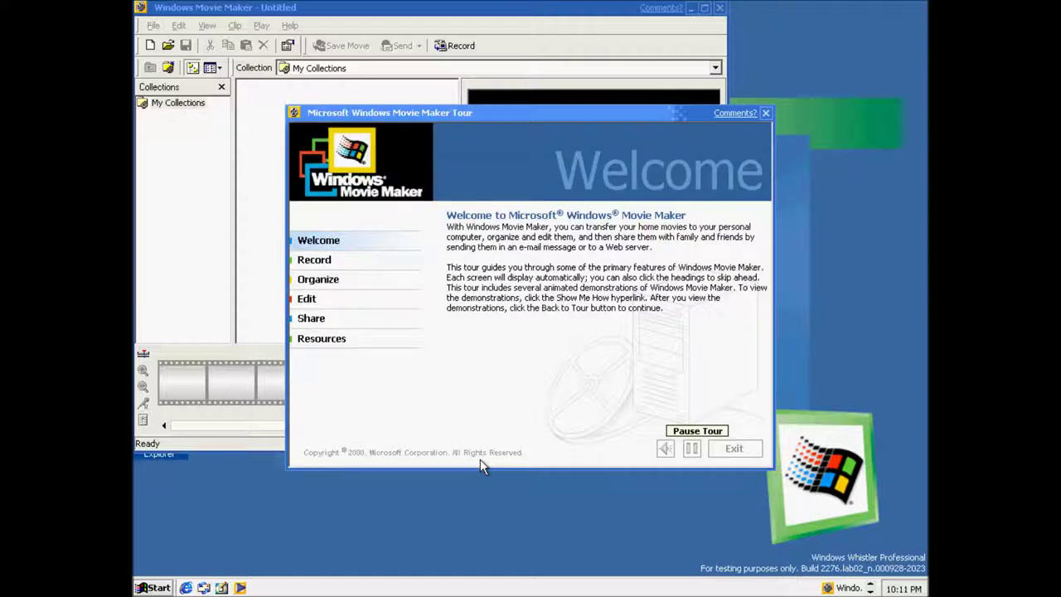
left_click(734, 450)
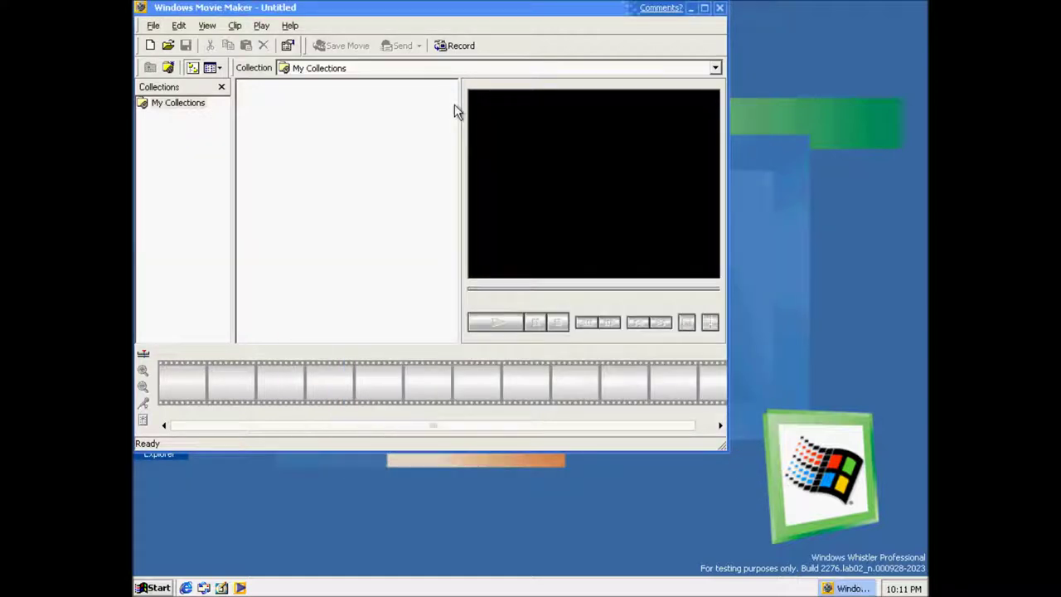
- View the version information for Windows Movie Maker, dismiss it and close the program
left_click(290, 26)
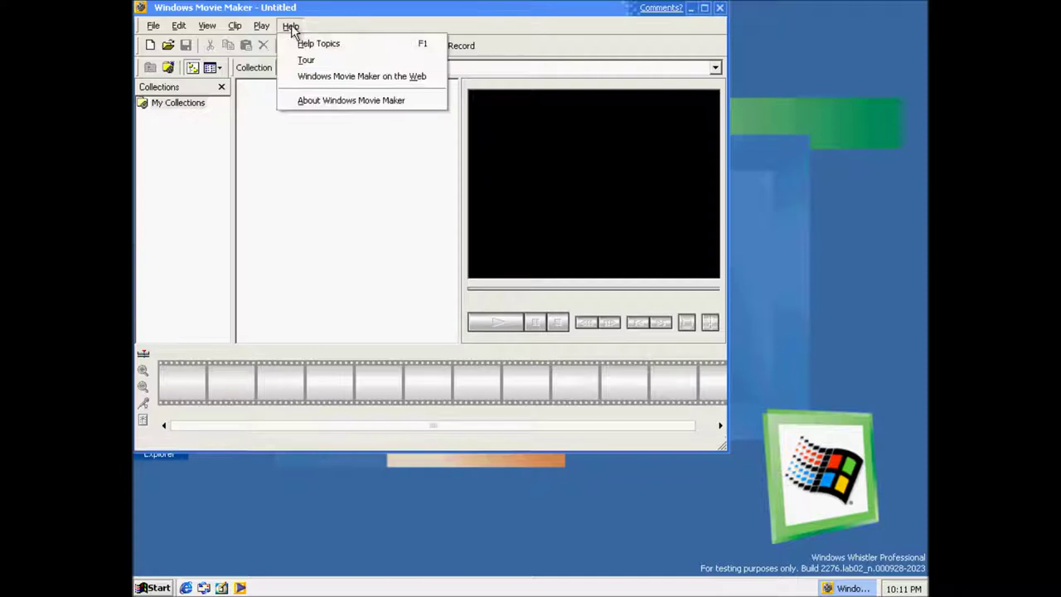
left_click(323, 101)
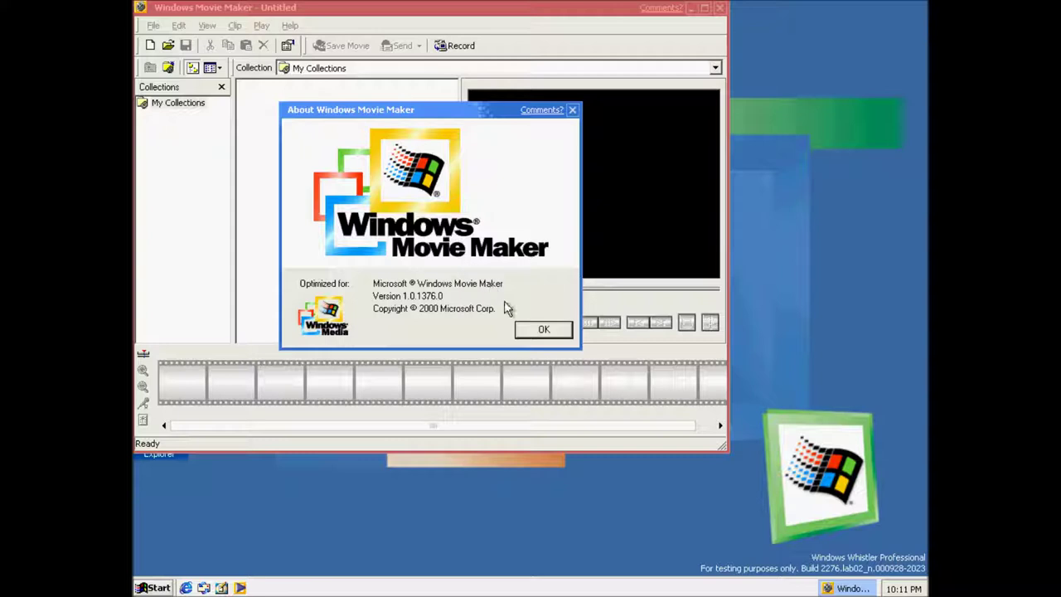
left_click(541, 328)
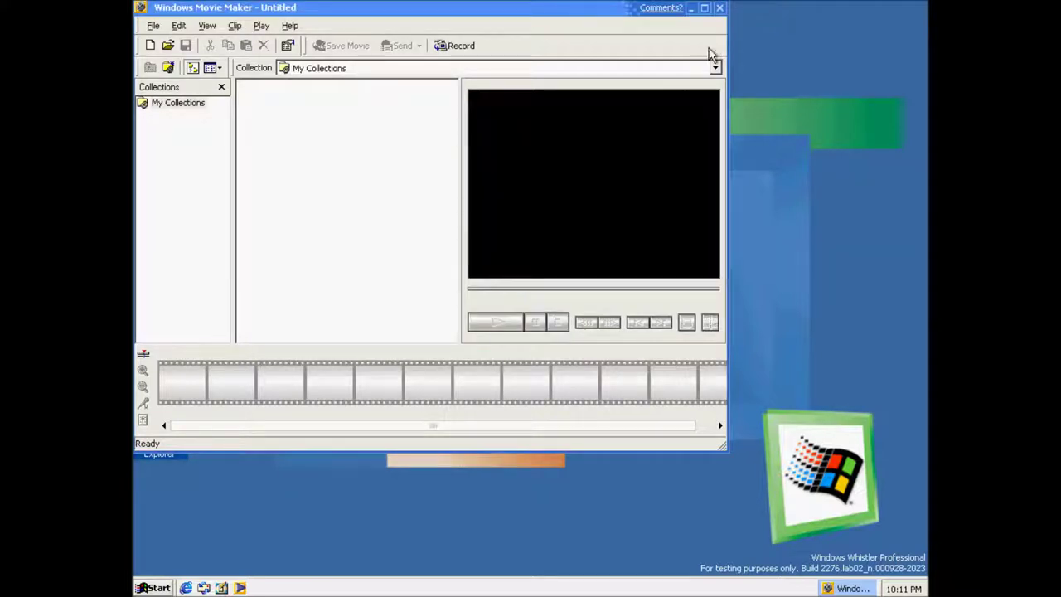
left_click(720, 8)
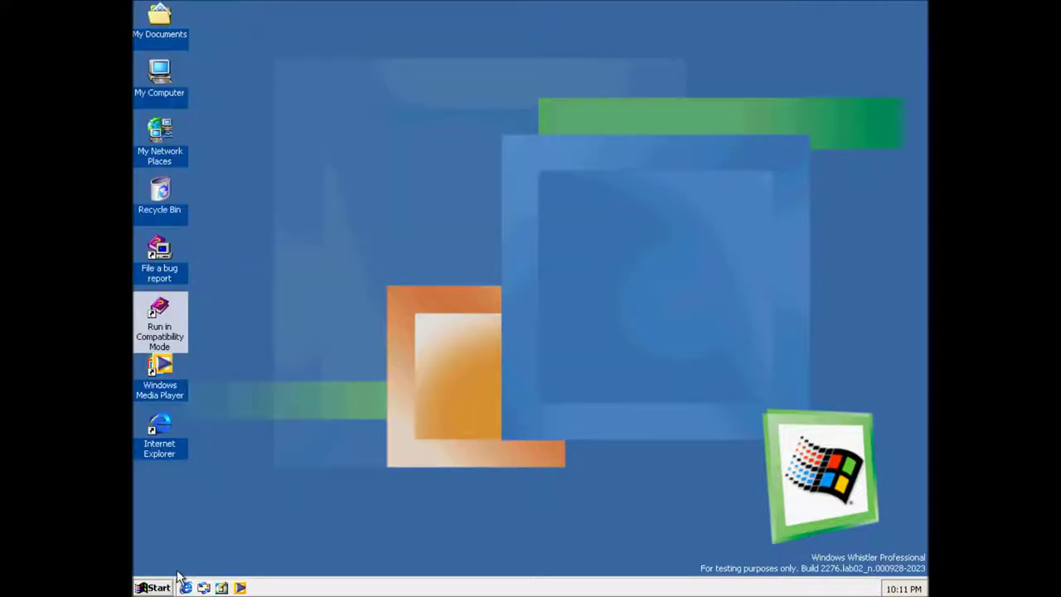
- Browse the Games and Accessibility groups under Accessories, and view the My Pictures folder before closing it
left_click(157, 587)
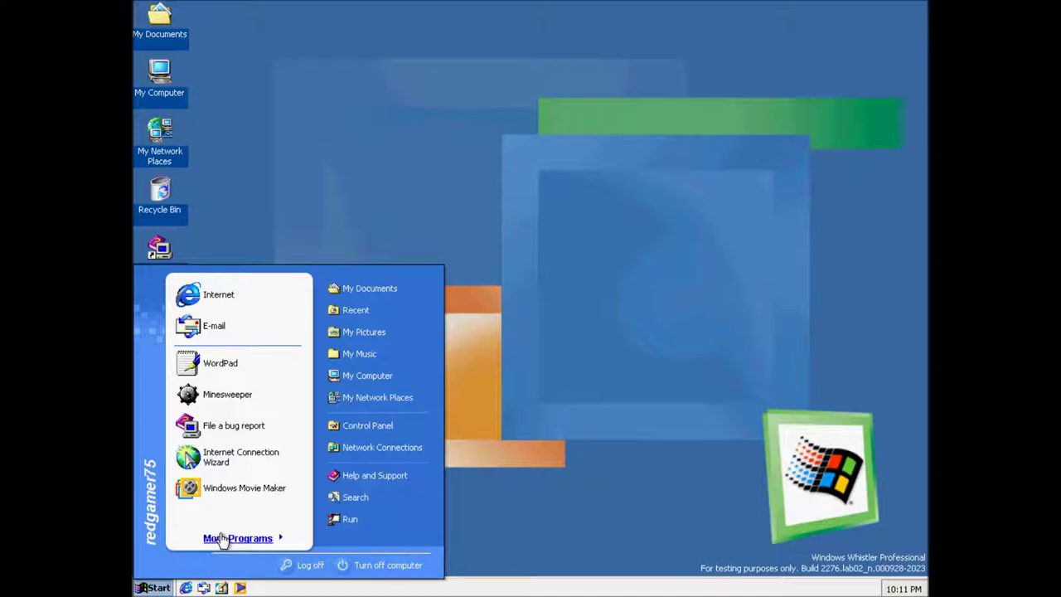
mouse_move(222, 539)
mouse_move(356, 477)
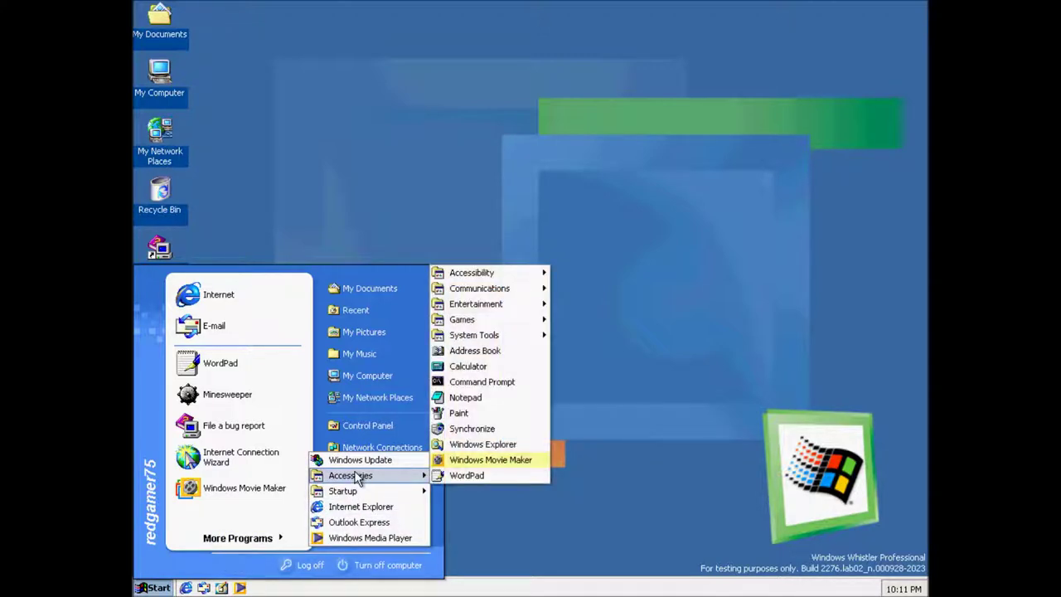
mouse_move(504, 340)
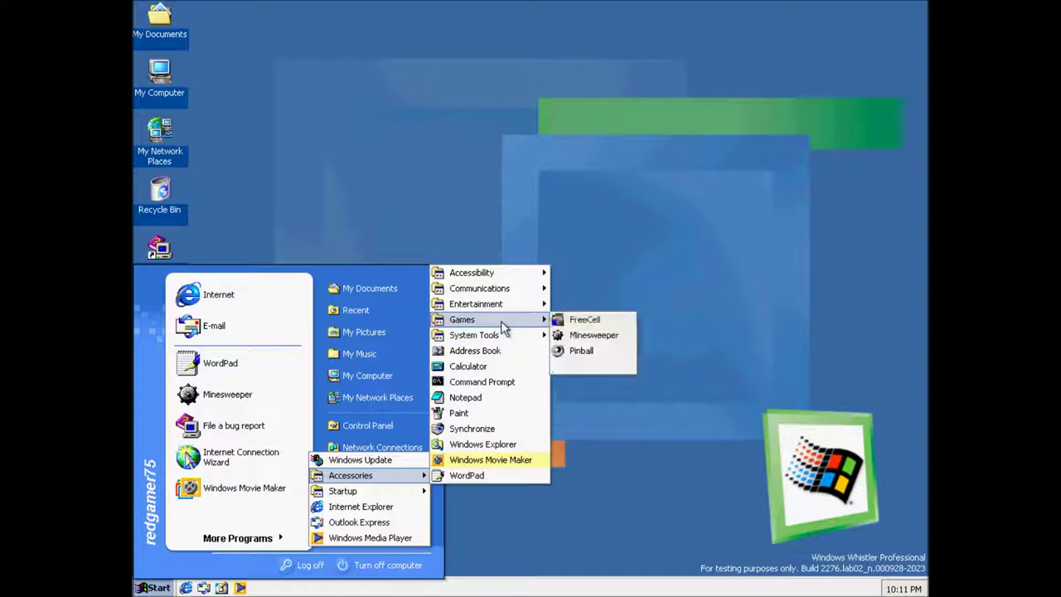
mouse_move(511, 292)
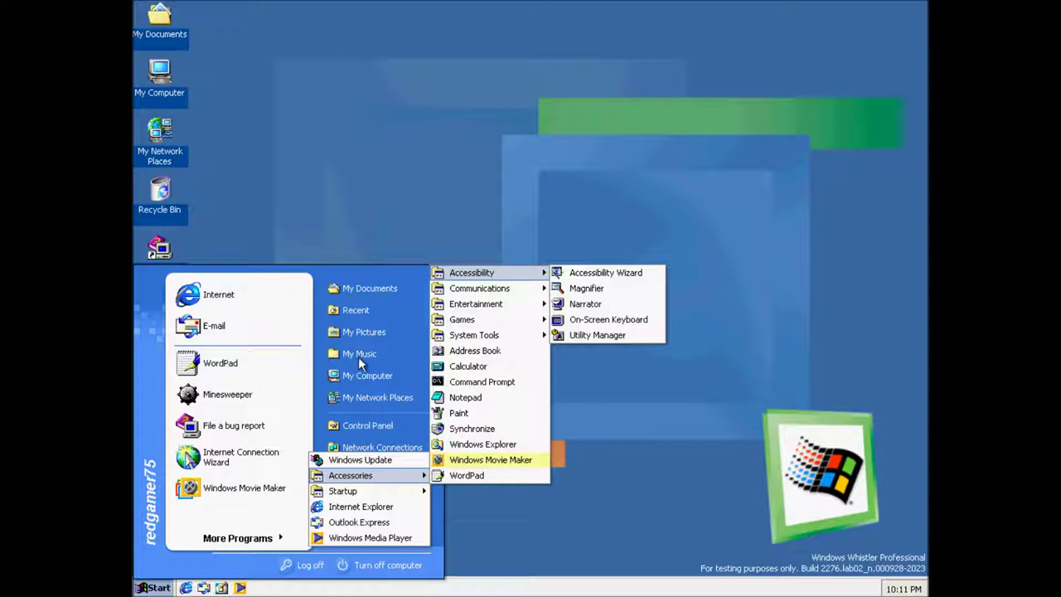
left_click(365, 332)
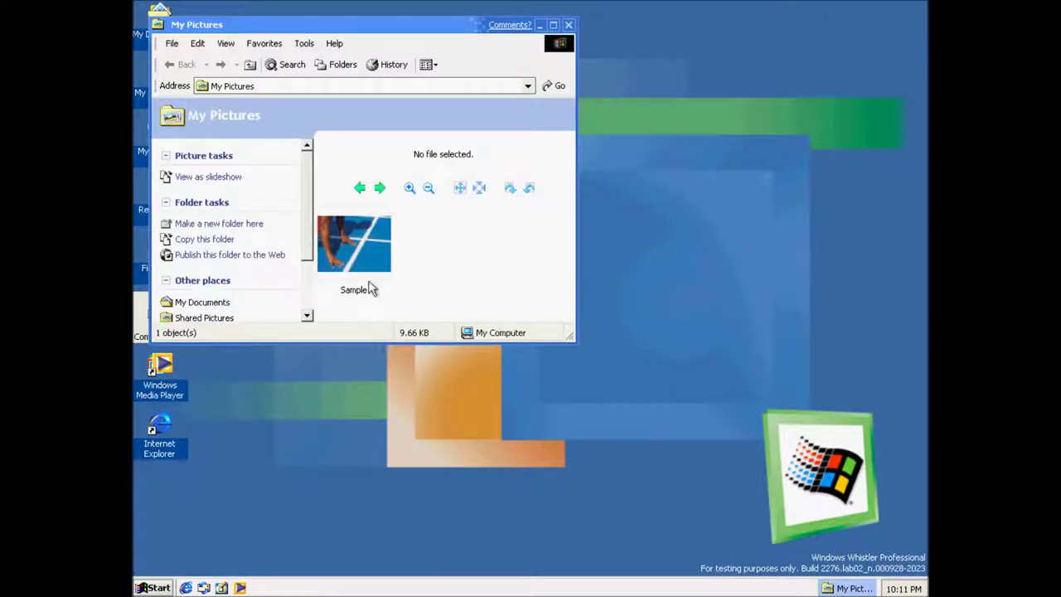
left_click(569, 25)
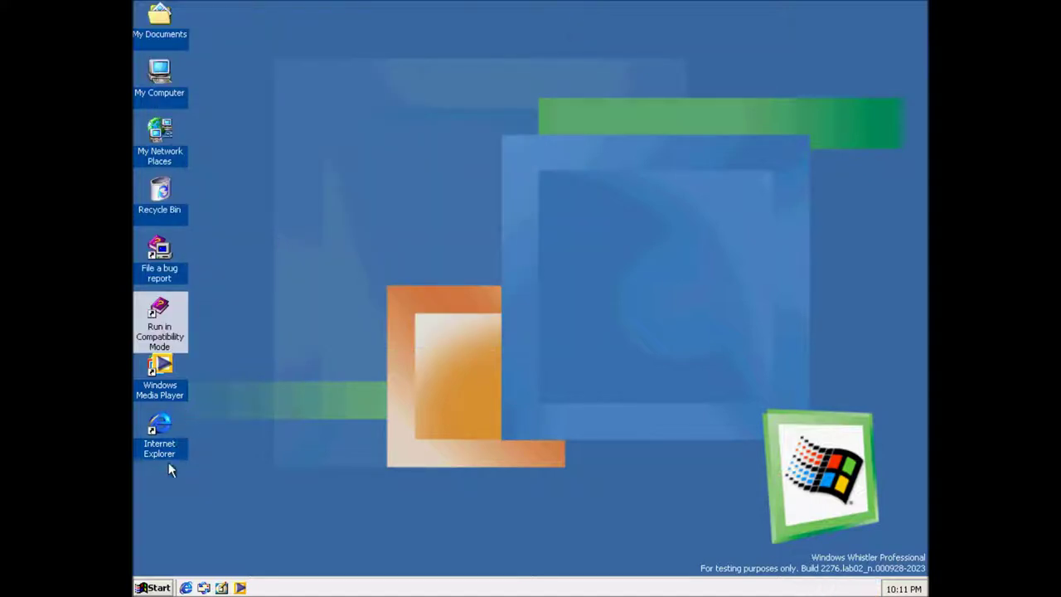
- Open Windows Media Player from the desktop, try starting playback and close the Internet Explorer advertisement window
double_click(170, 369)
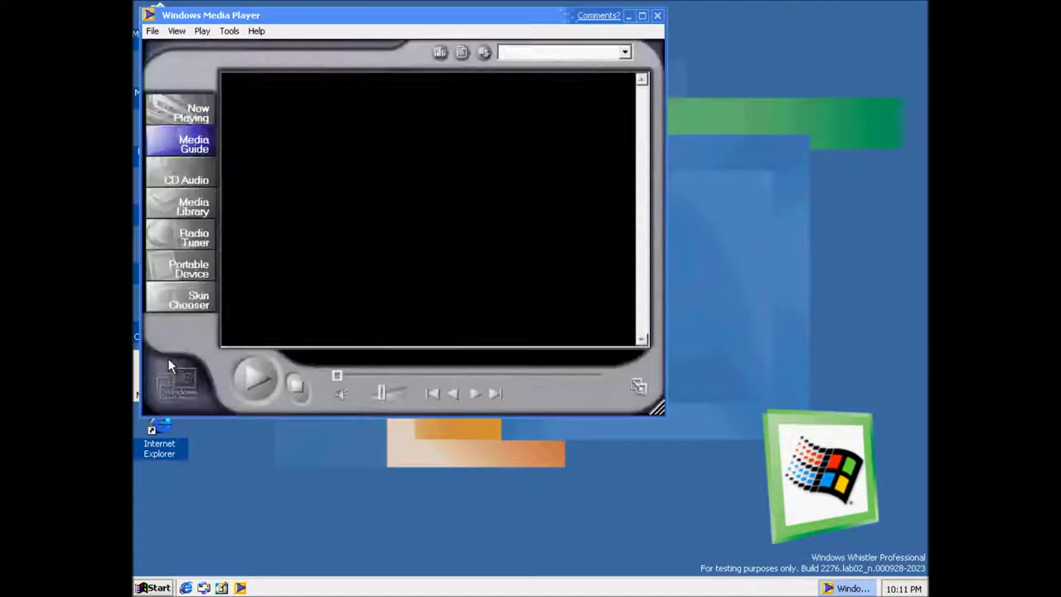
left_click(269, 374)
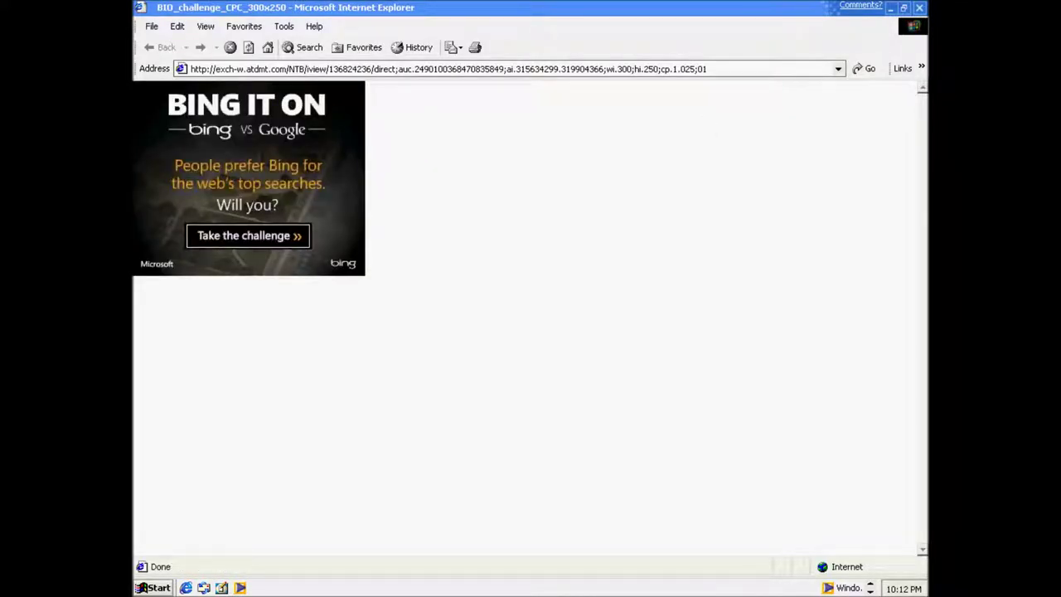
left_click(920, 8)
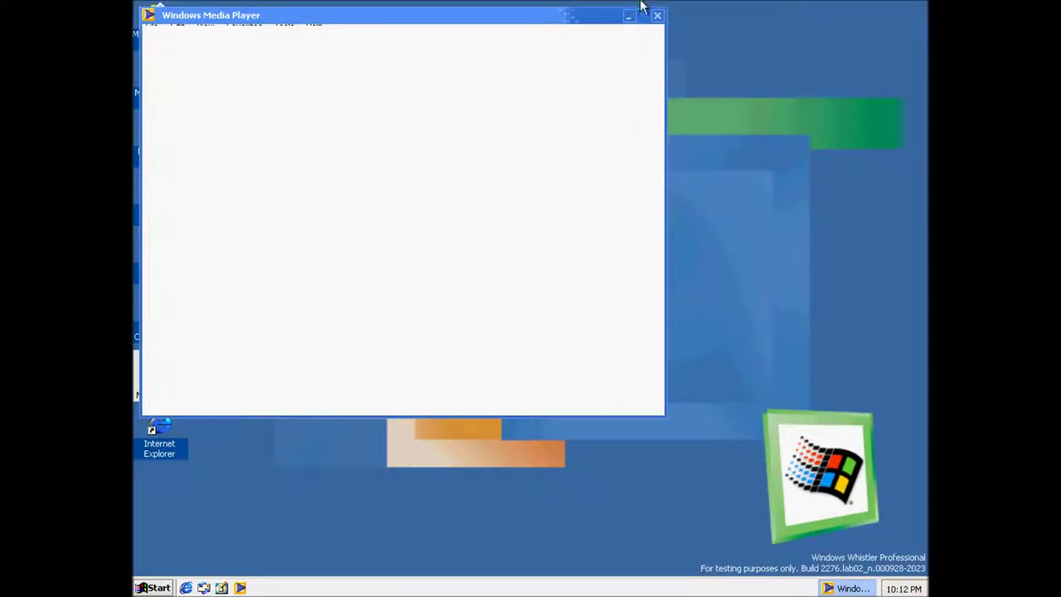
left_click(658, 24)
left_click(564, 364)
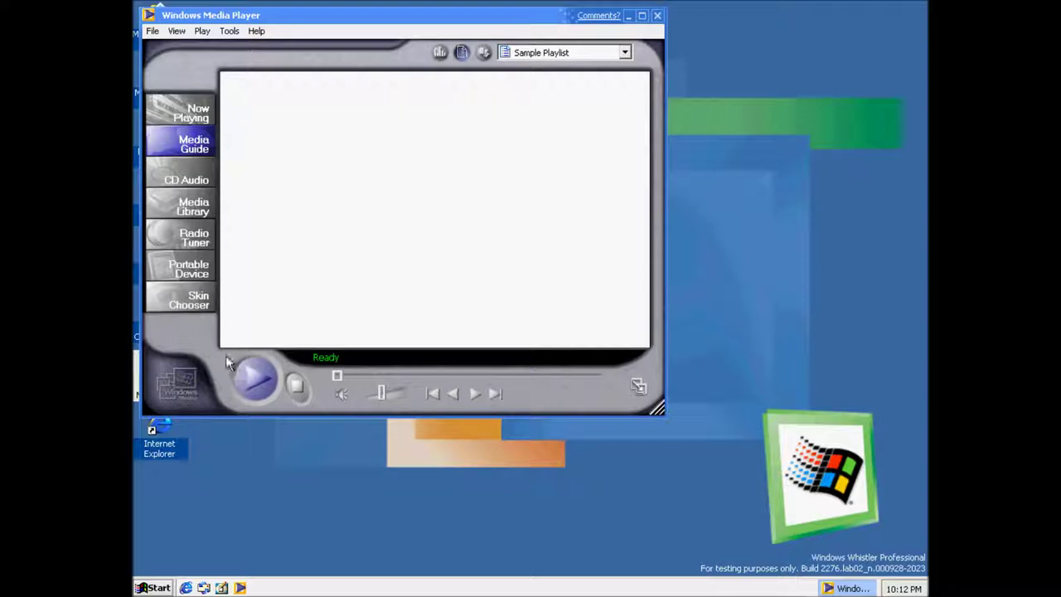
- Apply the (Default Media Player) skin and return the player to full mode
left_click(196, 304)
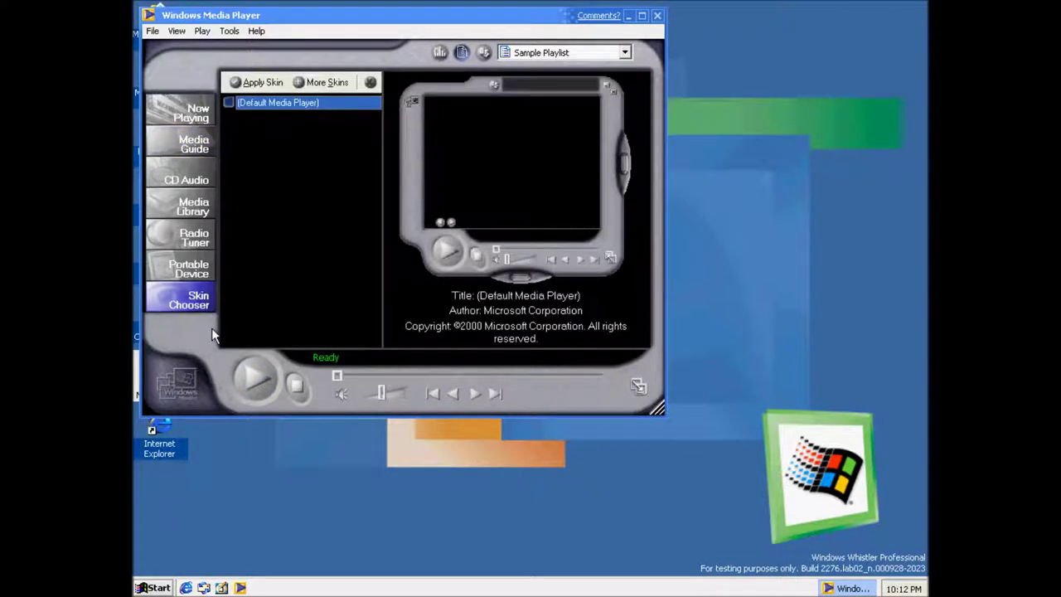
left_click(262, 83)
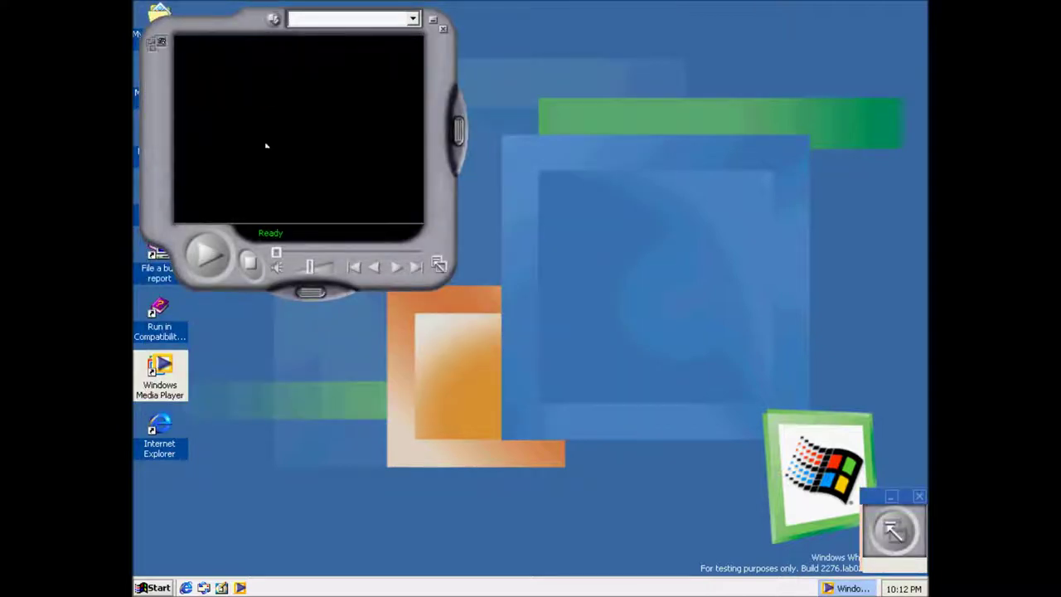
left_click(440, 265)
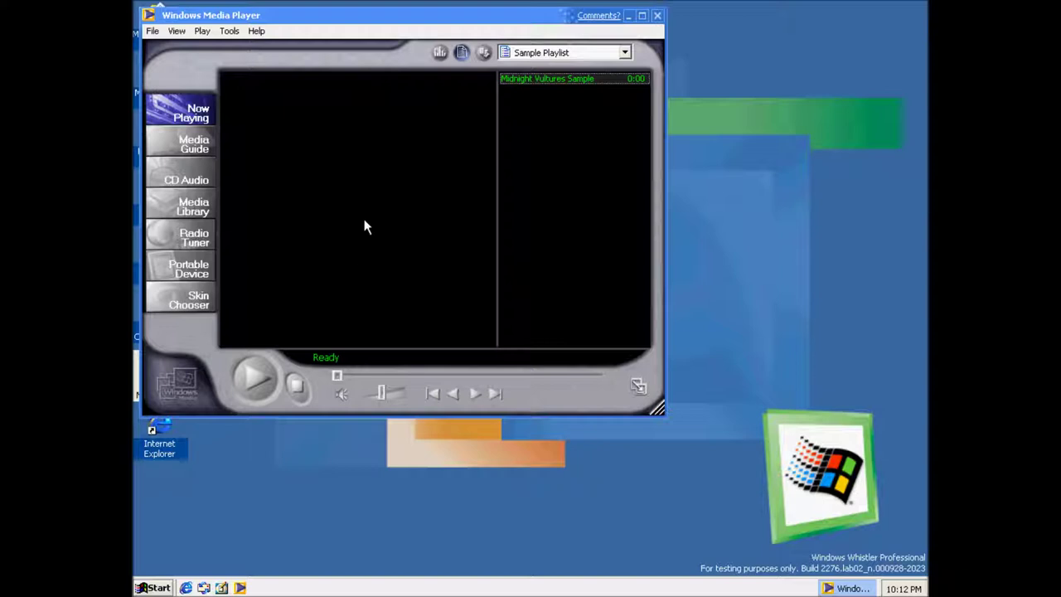
- Play the Sample Playlist track and cycle backward and forward through the Ambience visualizations, ending on Dizzy
left_click(266, 382)
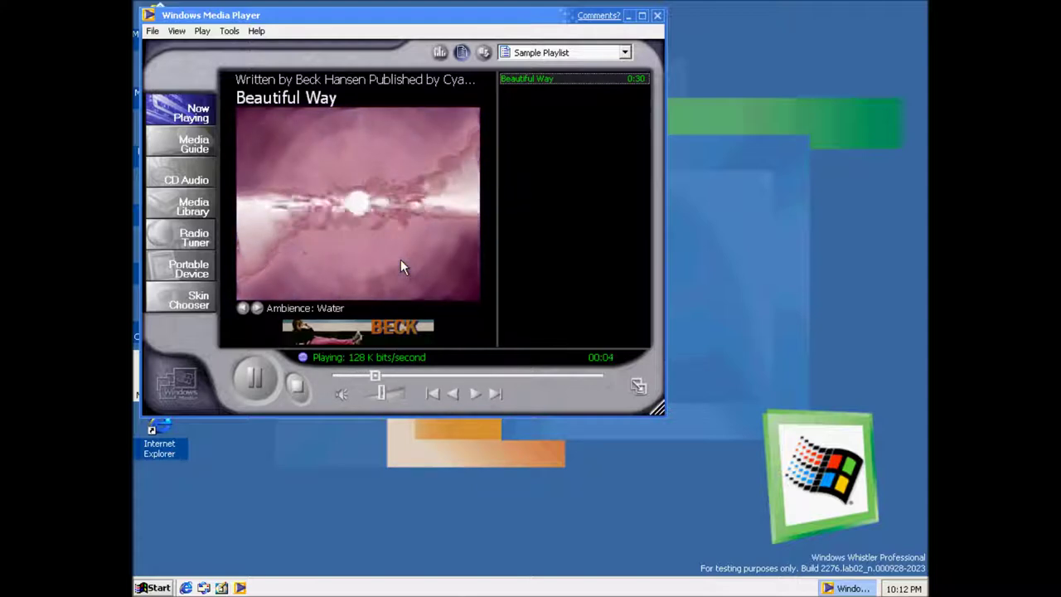
left_click(257, 307)
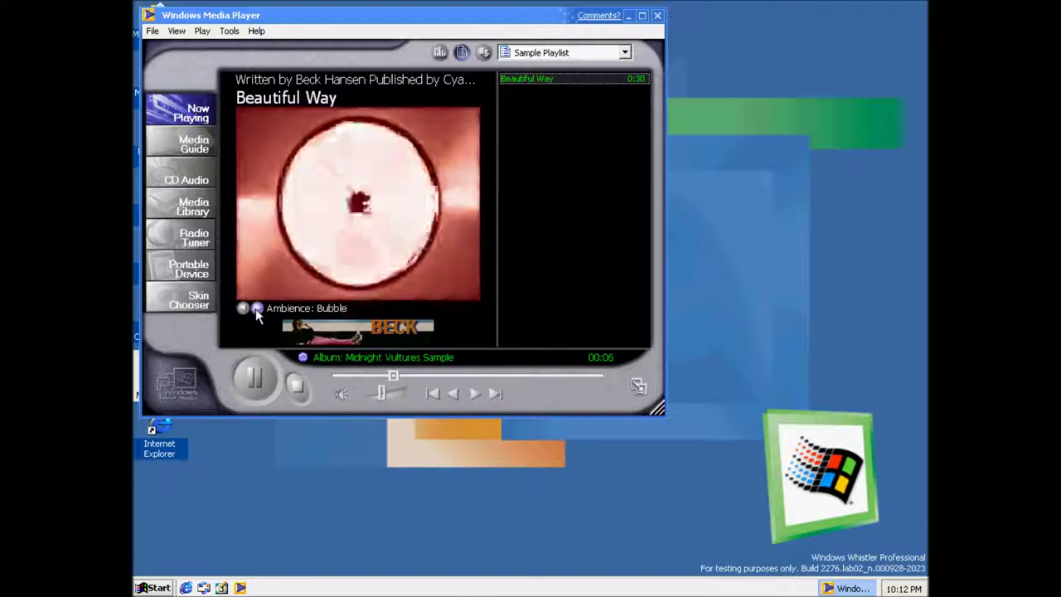
left_click(243, 307)
left_click(243, 308)
left_click(243, 308)
left_click(243, 307)
left_click(243, 308)
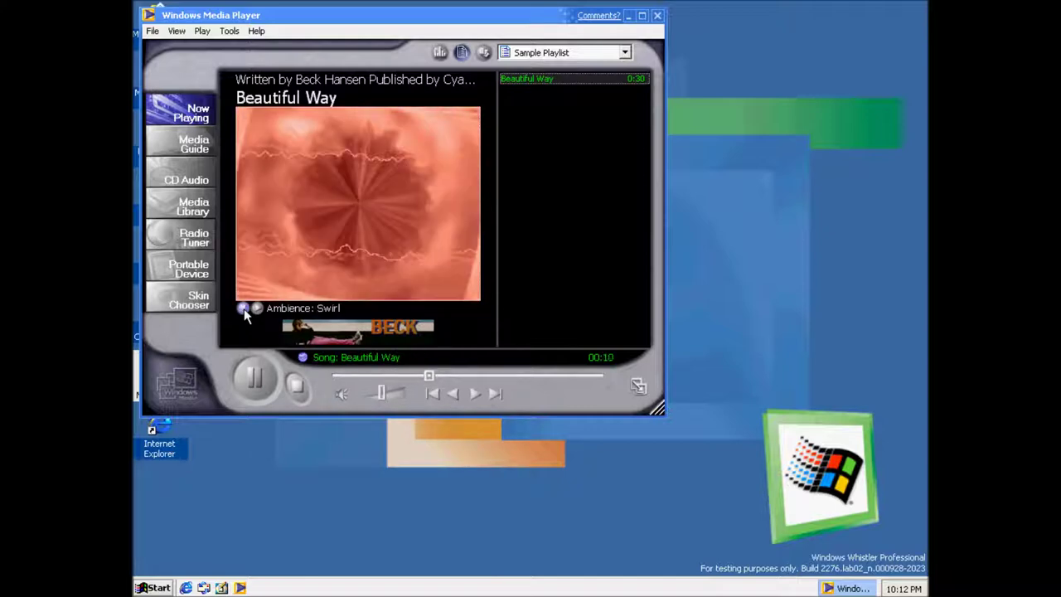
left_click(243, 308)
left_click(257, 308)
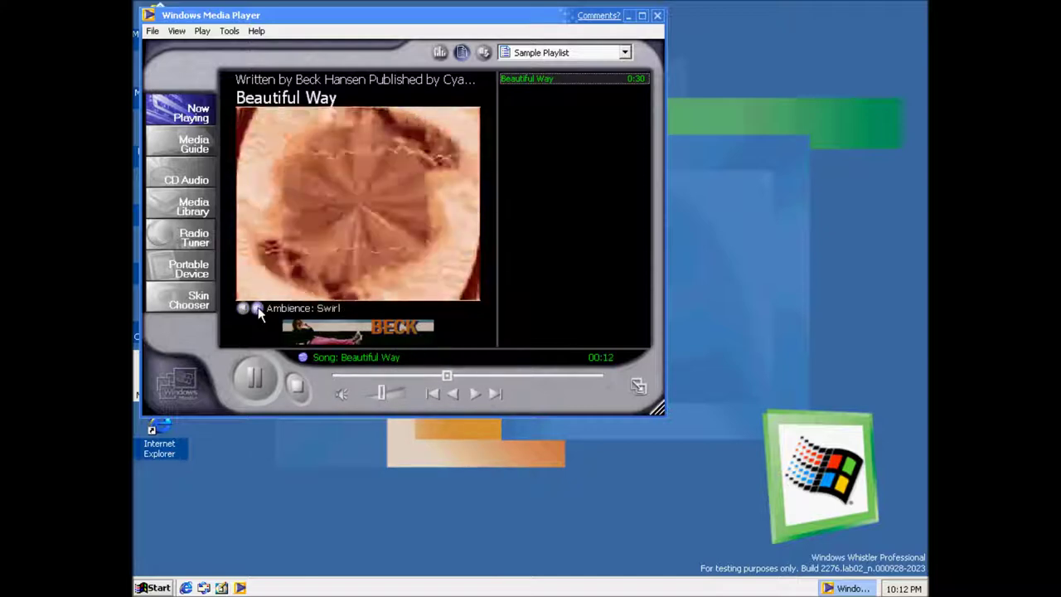
left_click(257, 307)
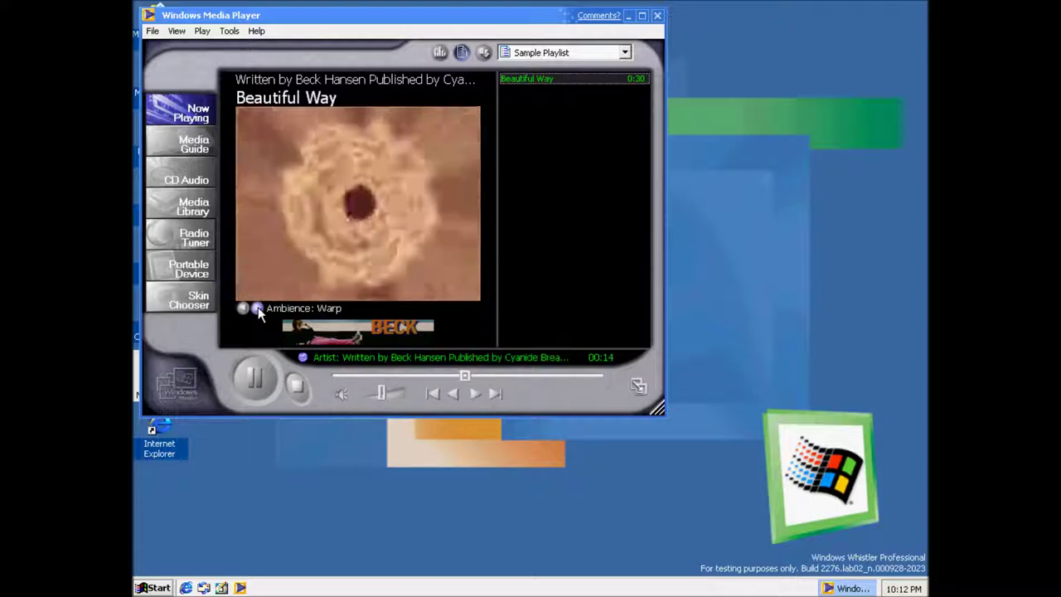
left_click(257, 308)
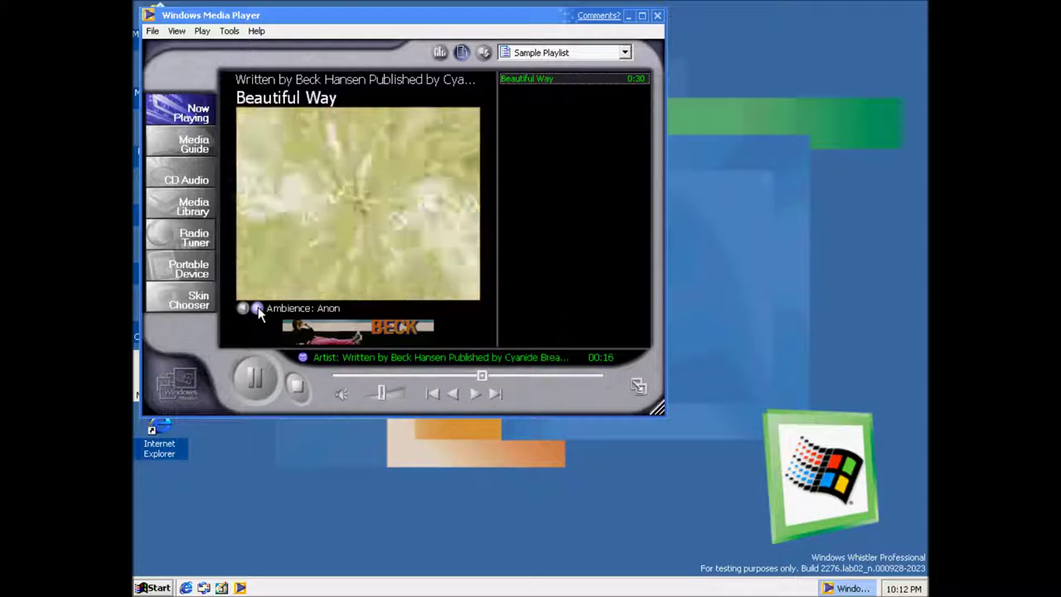
left_click(257, 307)
left_click(257, 308)
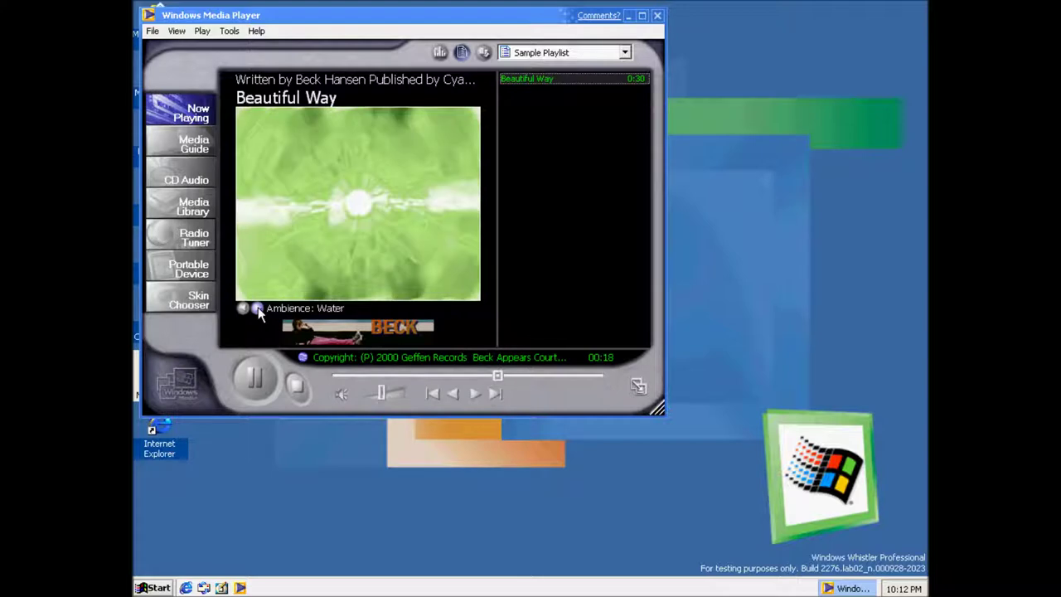
left_click(257, 308)
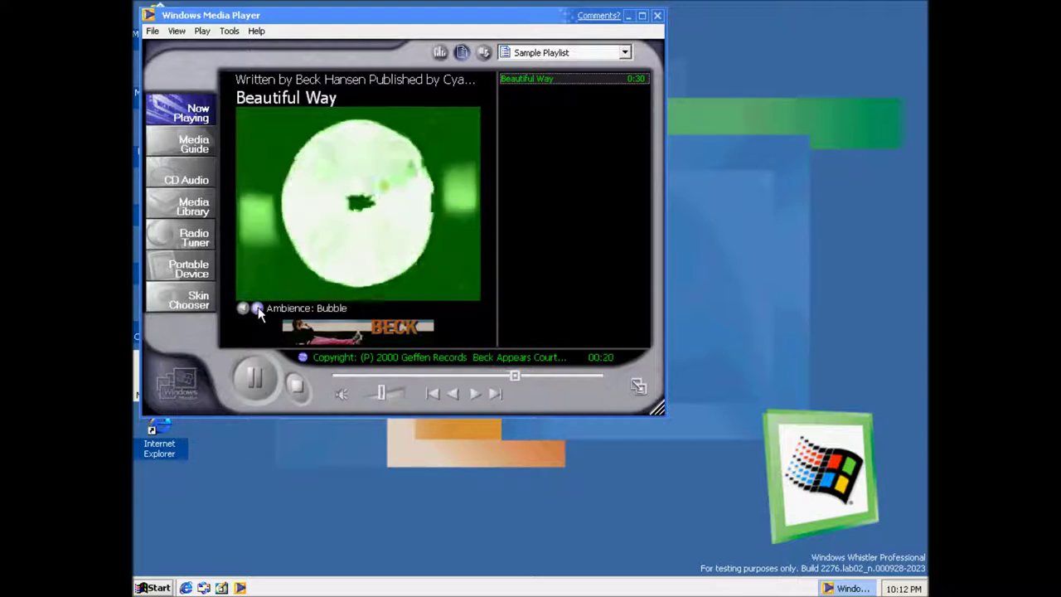
left_click(257, 307)
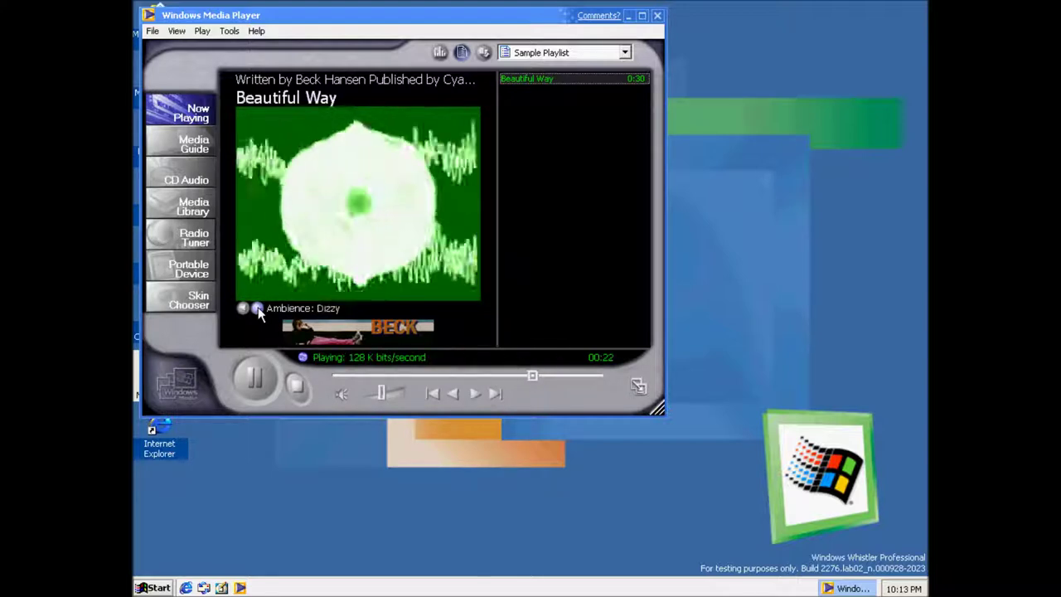
- Advance from Dizzy through the Ambience visualizations, including Windmill, Blender and X Marks the Spot, while the track plays
left_click(257, 308)
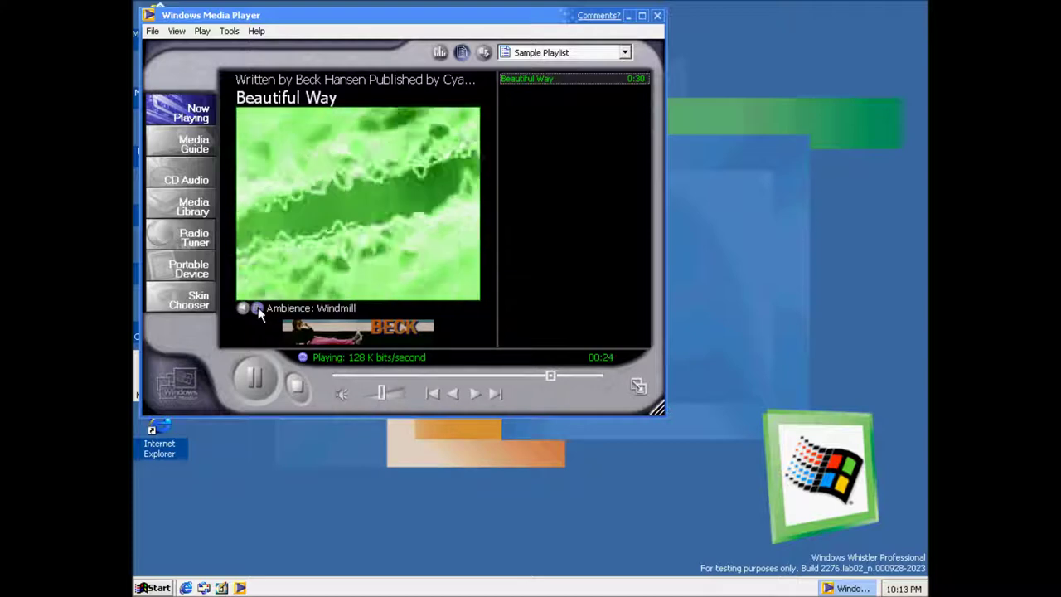
left_click(257, 308)
left_click(257, 307)
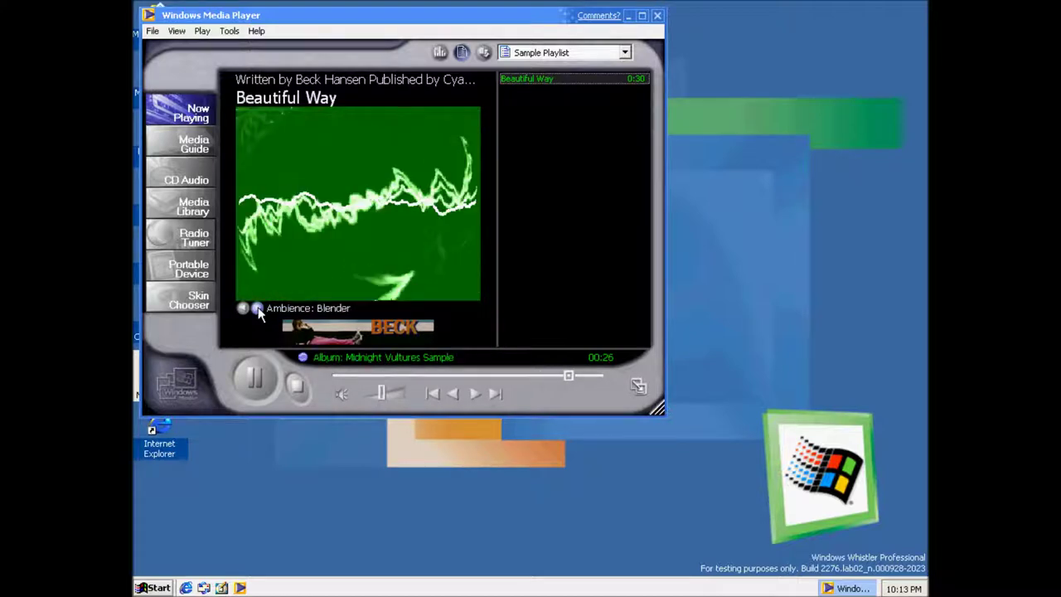
left_click(257, 308)
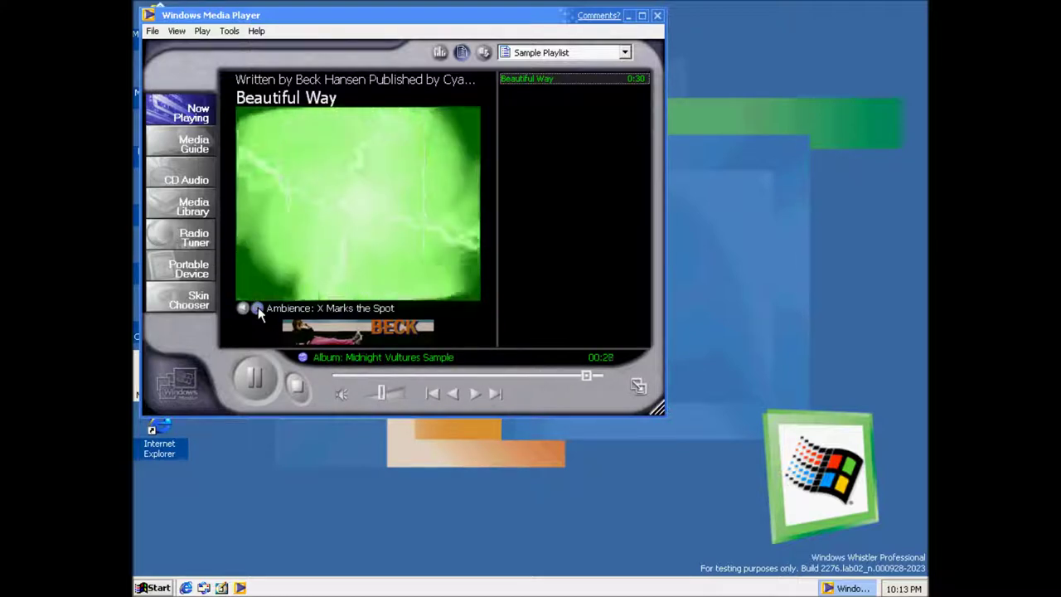
left_click(257, 308)
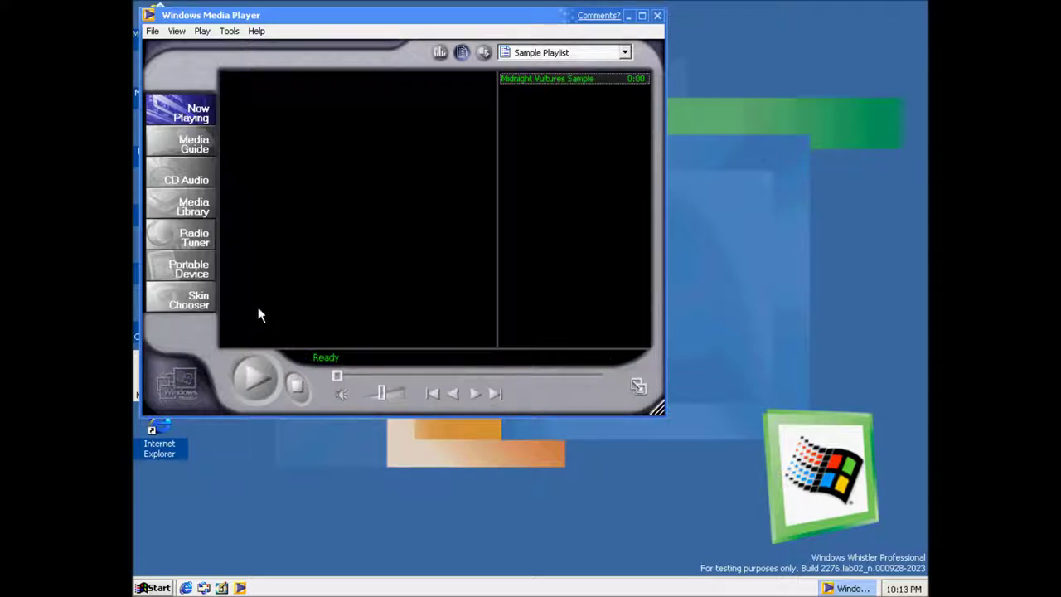
- Replay the Beautiful Way sample track and advance through the Bars and Waves visualizations to Particle: Rotating Particle
left_click(252, 383)
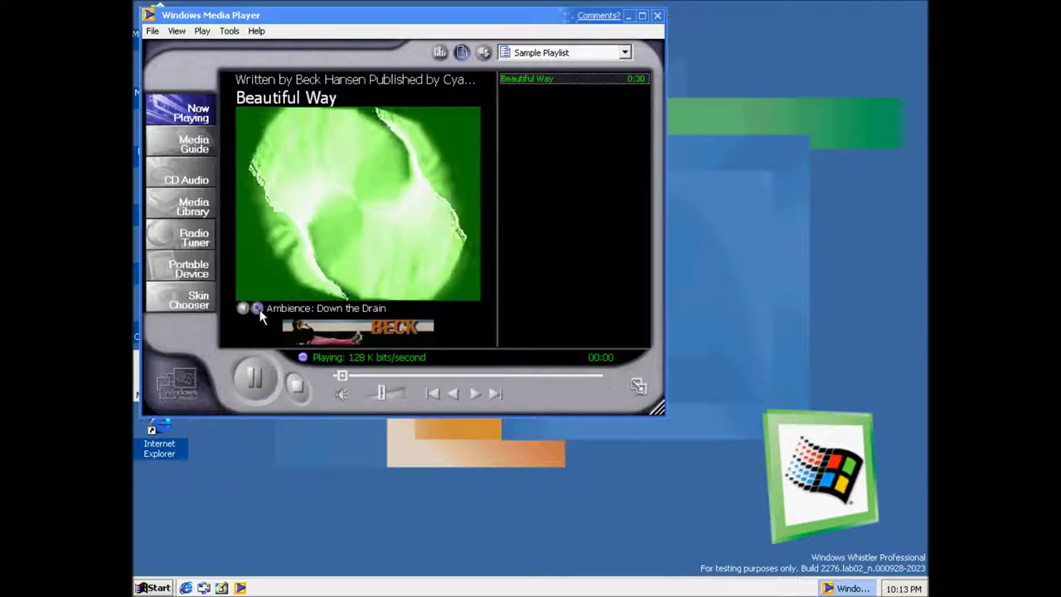
left_click(257, 307)
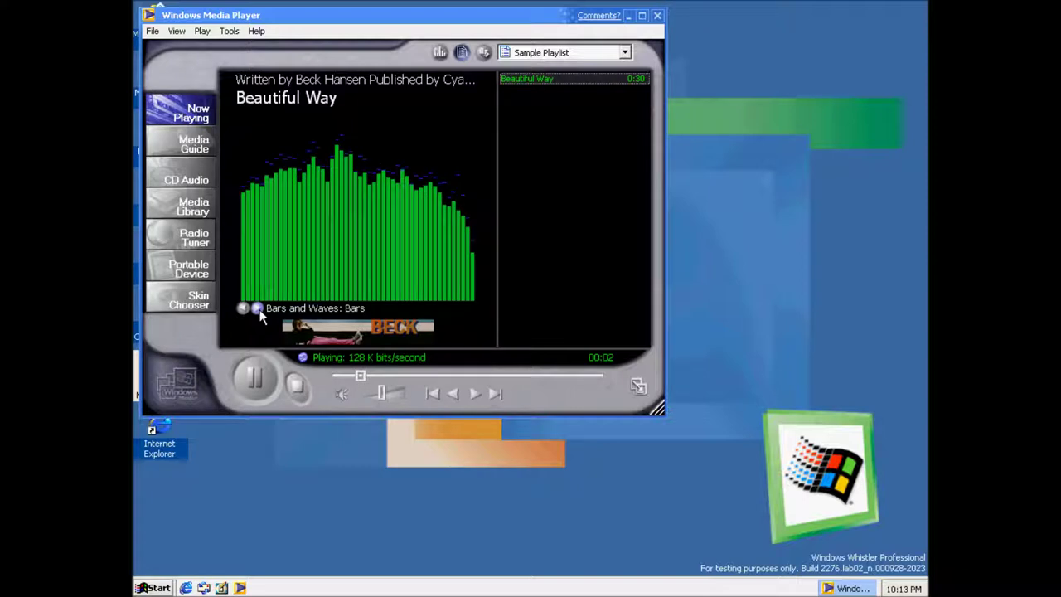
left_click(257, 308)
left_click(257, 308)
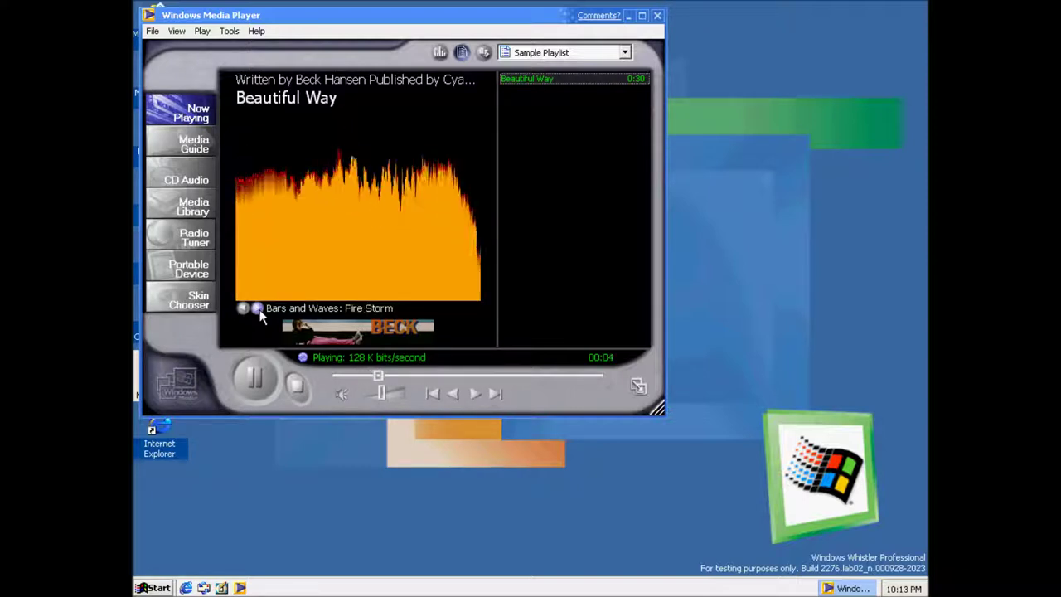
left_click(257, 308)
left_click(257, 308)
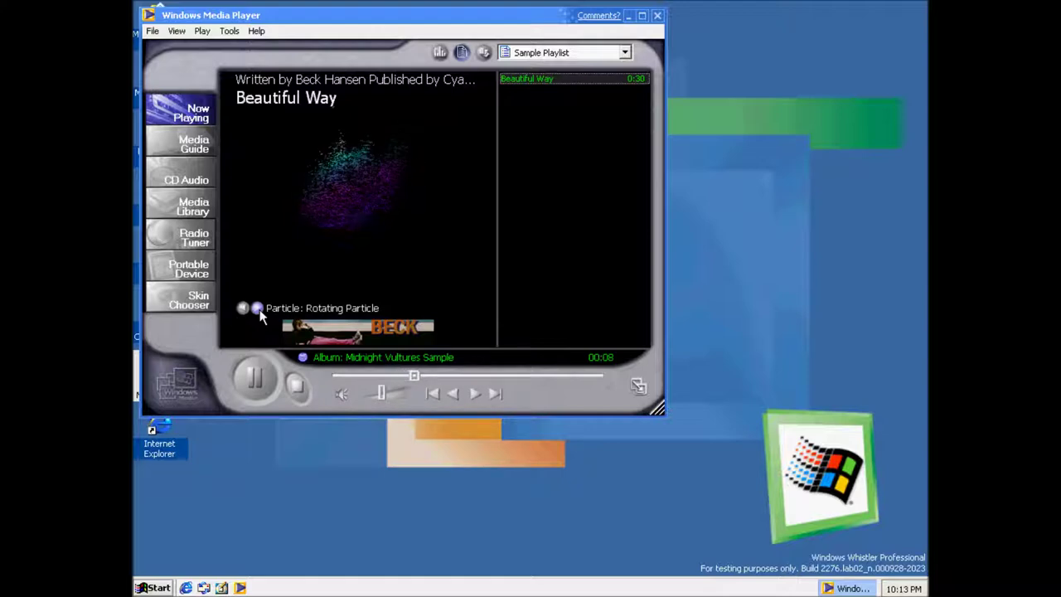
- Advance through the Plenoptic visualizations, including Smokey Circles, Vox, Fountain and Spyro, until Ambience: Swirl is selected
left_click(257, 308)
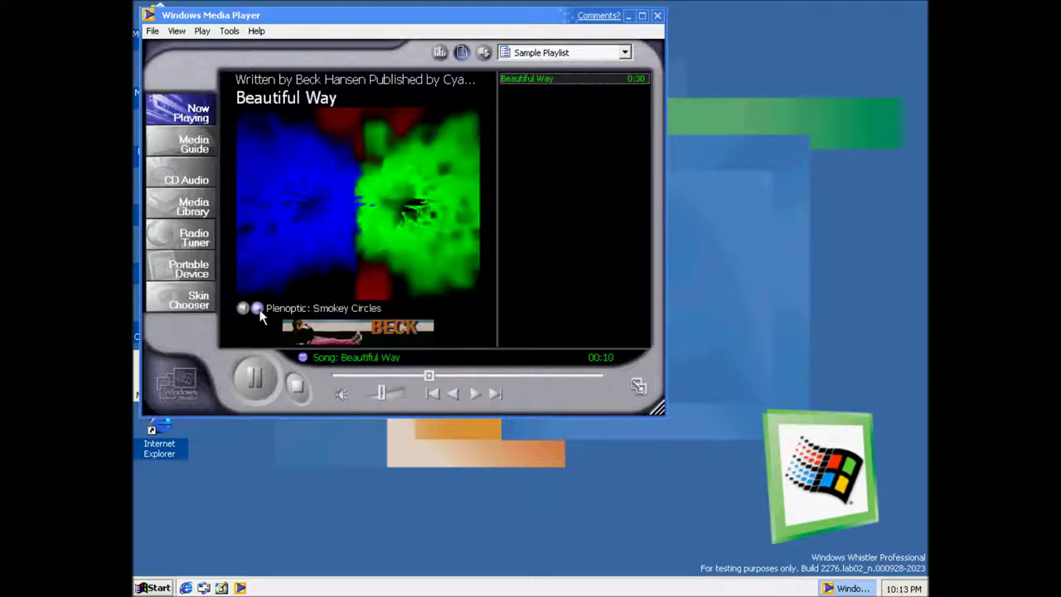
left_click(257, 308)
left_click(257, 308)
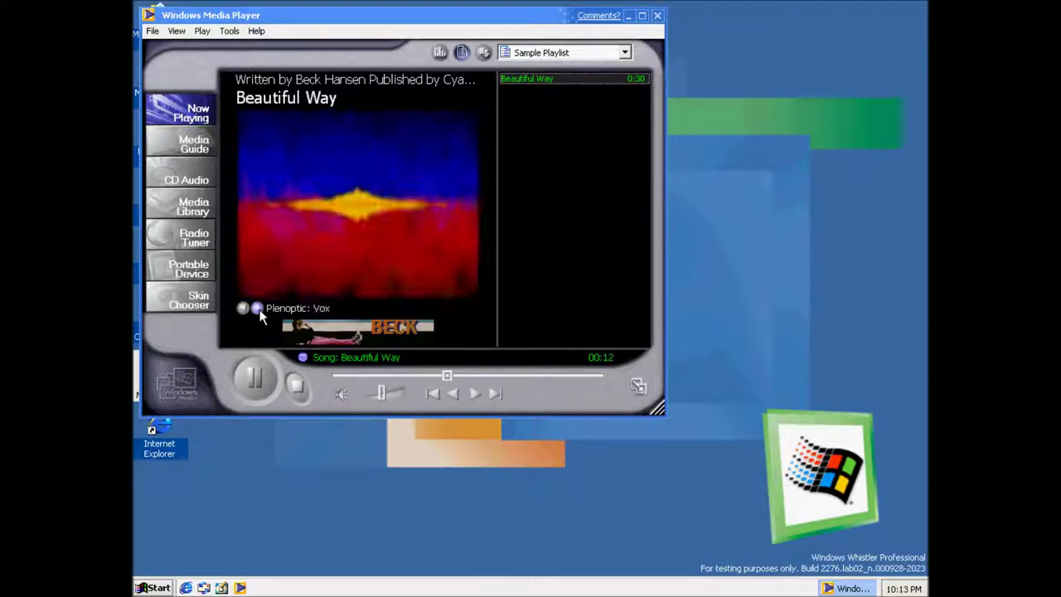
left_click(257, 308)
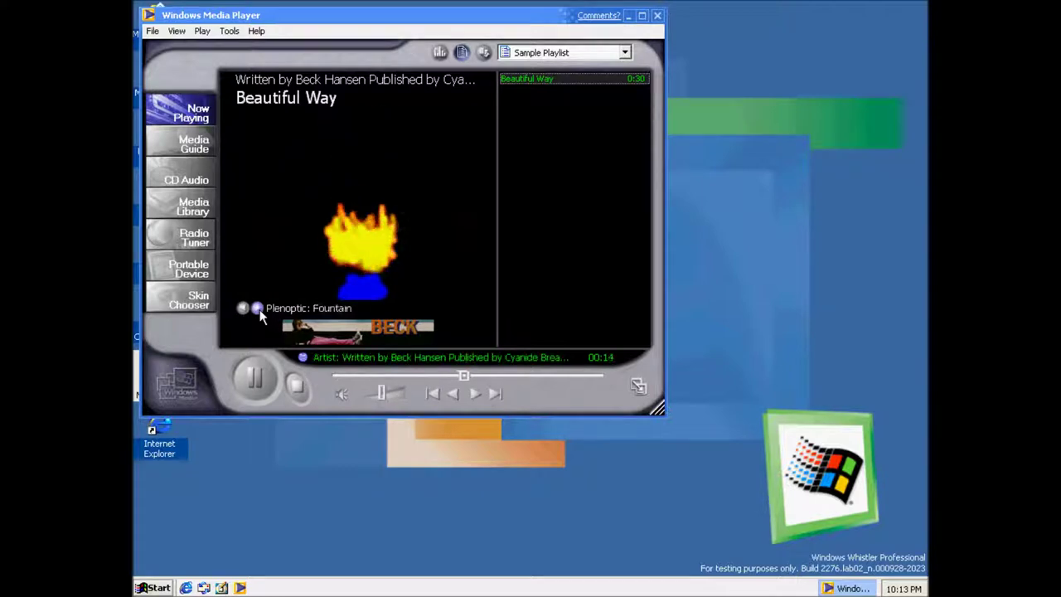
left_click(257, 308)
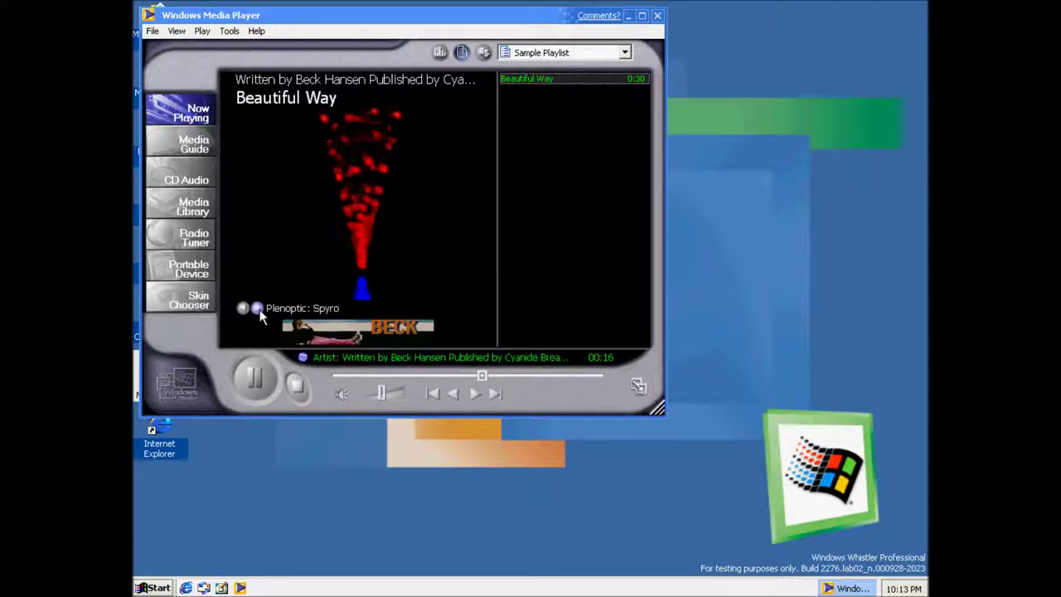
left_click(257, 307)
left_click(257, 307)
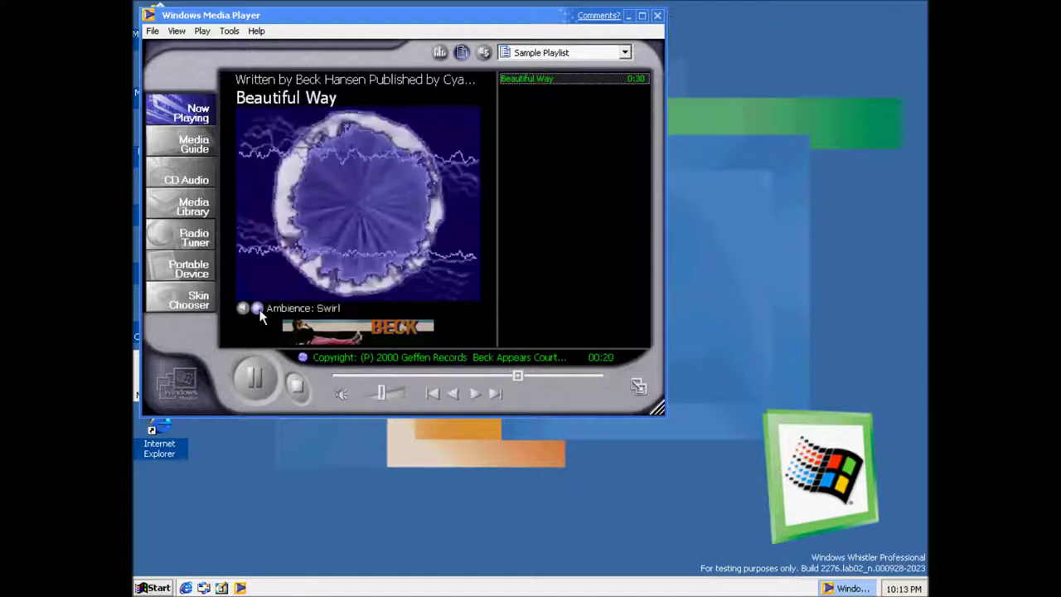
- Stop the track's playback and close Windows Media Player
left_click(296, 386)
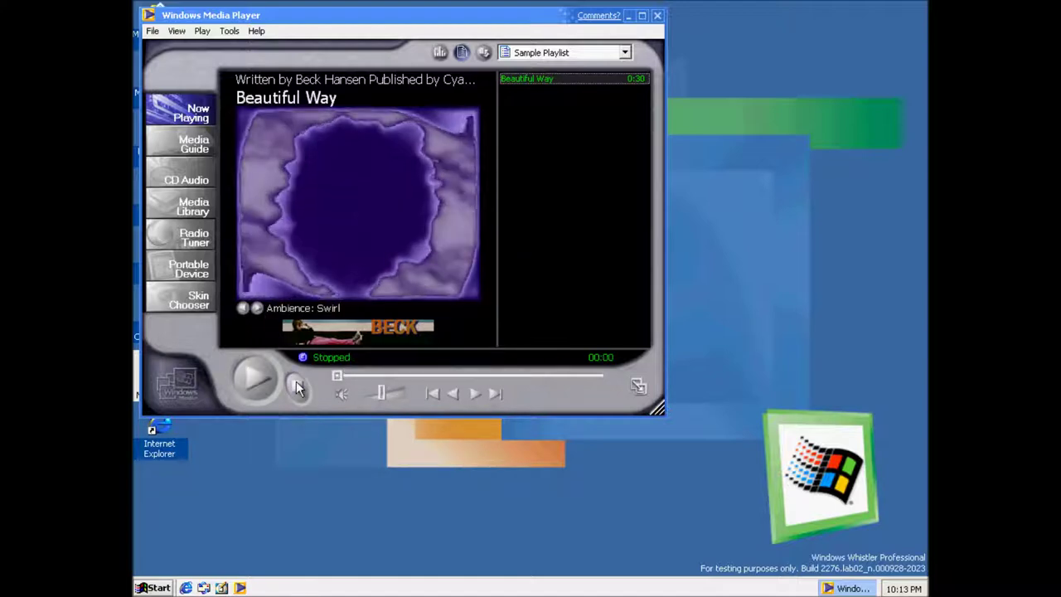
left_click(657, 14)
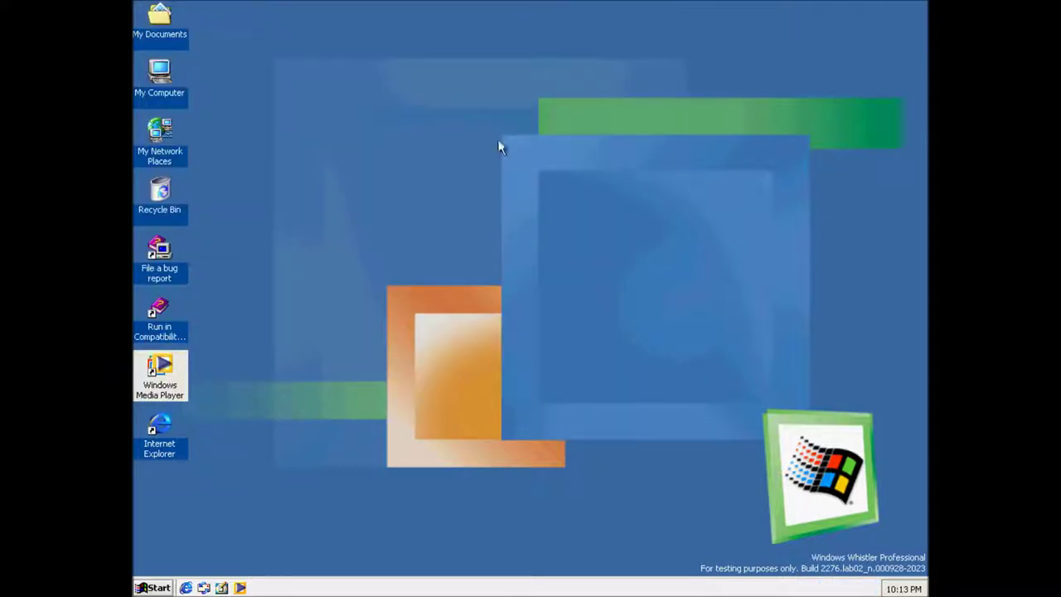
- Open Internet Explorer from the desktop and search the web for "super mario wallpapers"
double_click(161, 426)
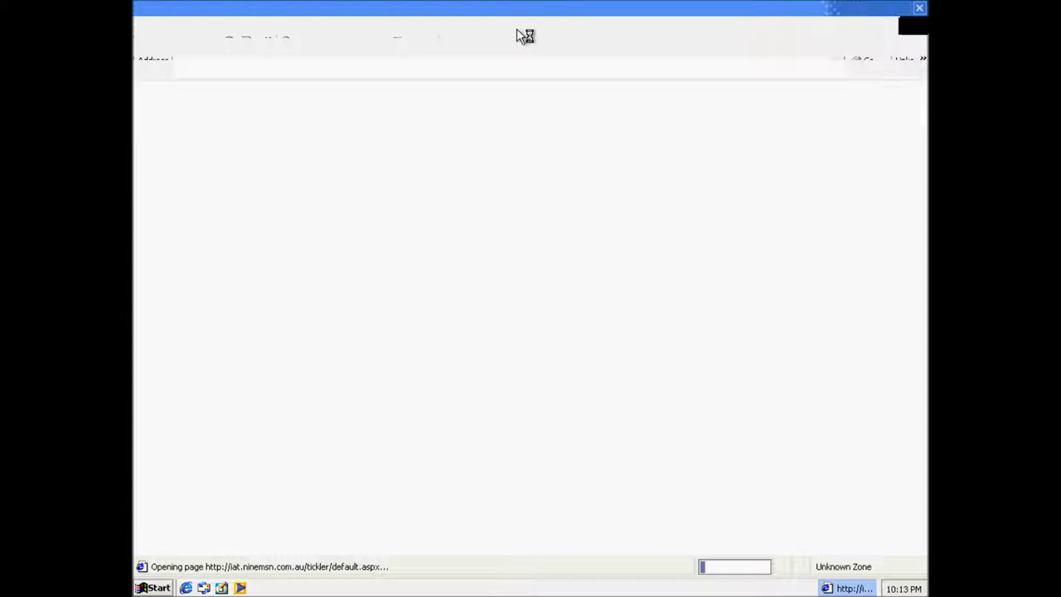
left_click(502, 68)
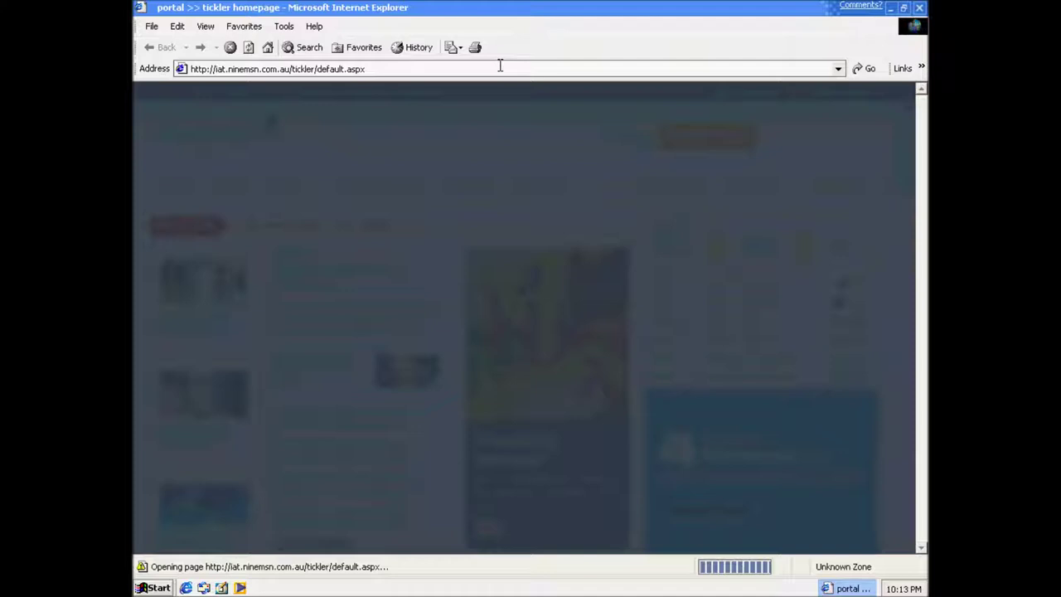
left_click(500, 68)
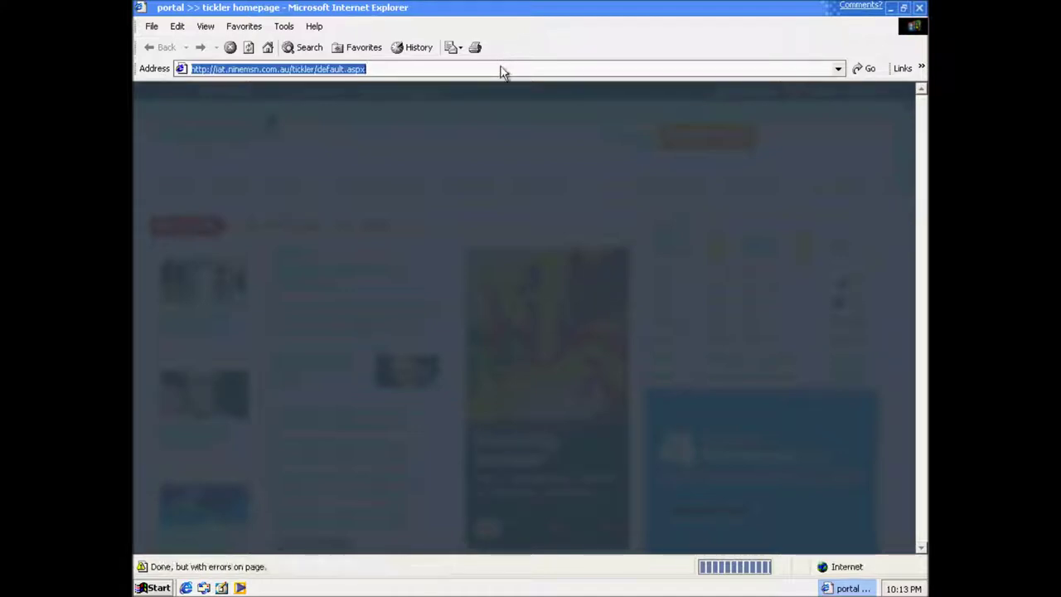
type("sup")
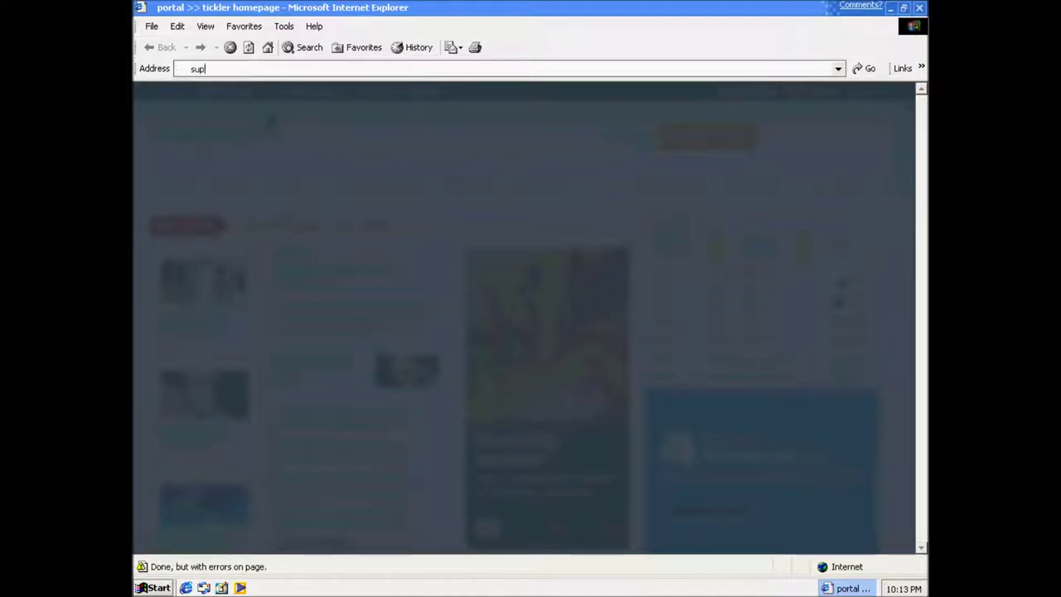
type("er mario wallpapers")
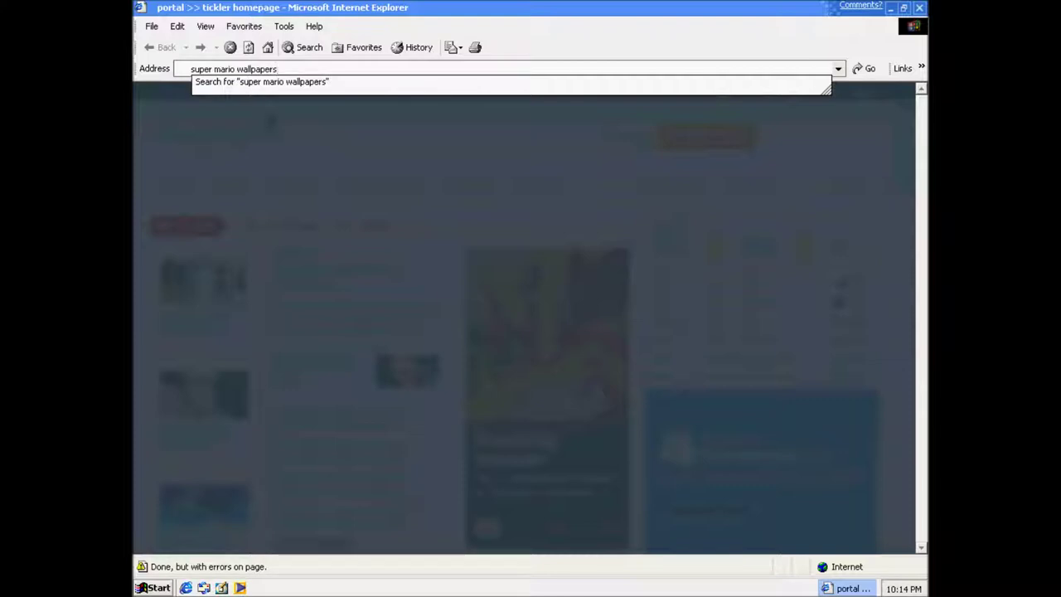
key("Return")
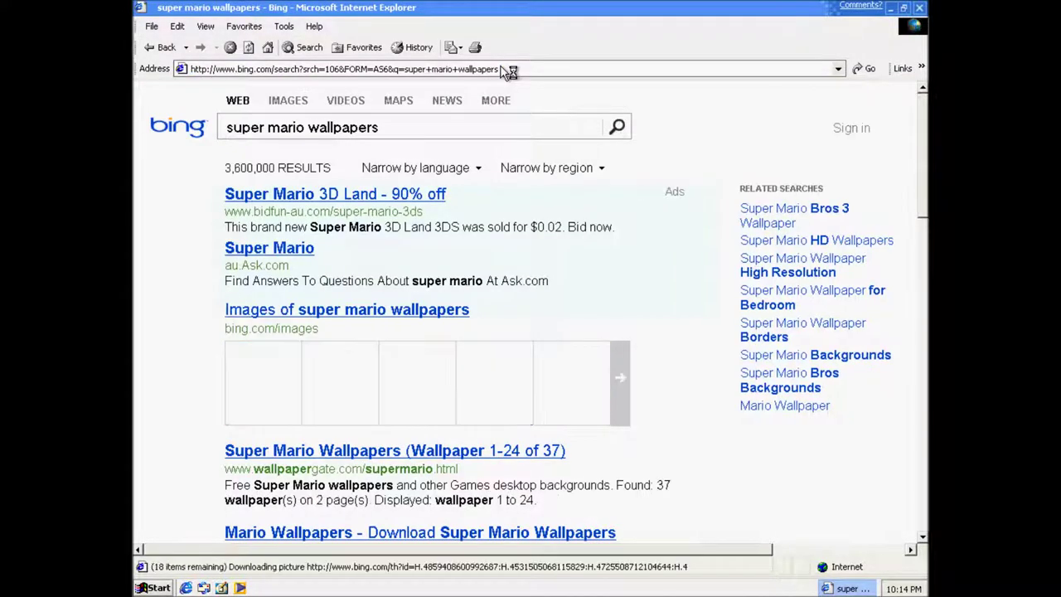
- Look through the Bing image results for super mario wallpapers, then return to the web results
left_click(284, 100)
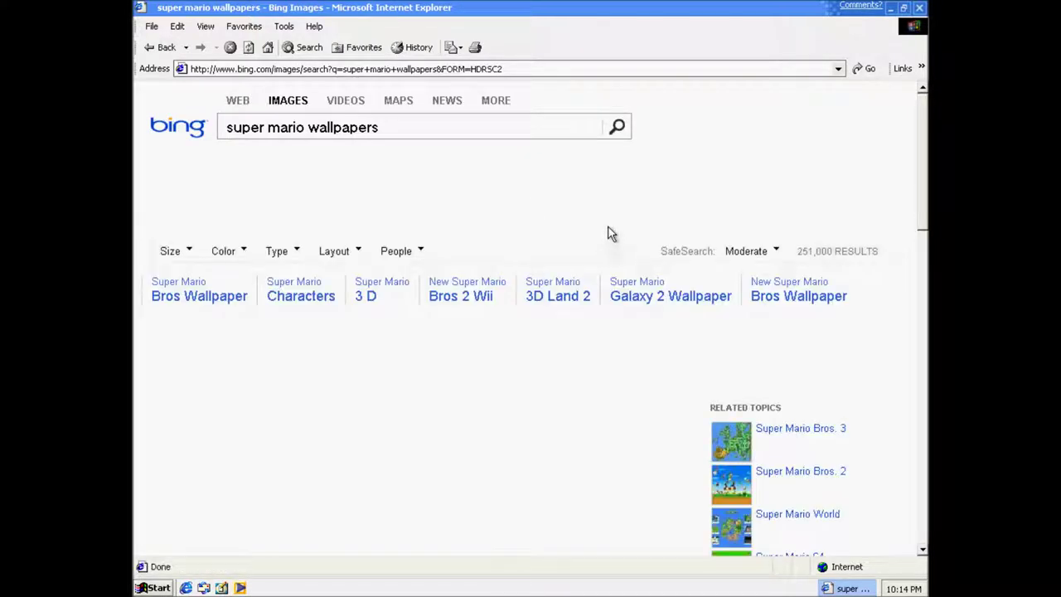
scroll(614, 232, "down", 10)
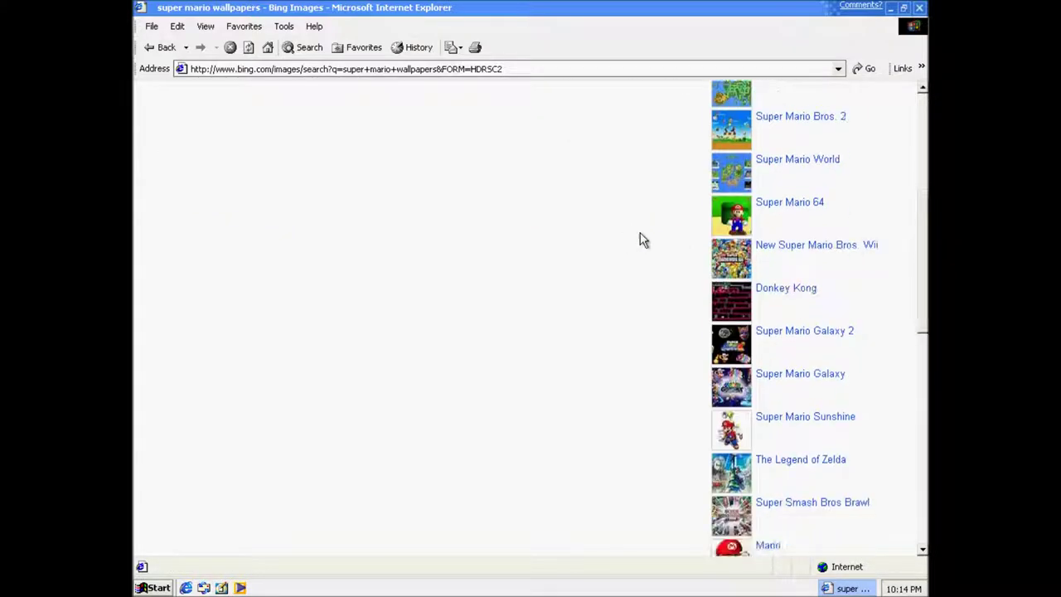
scroll(641, 233, "down", 3)
scroll(641, 233, "up", 15)
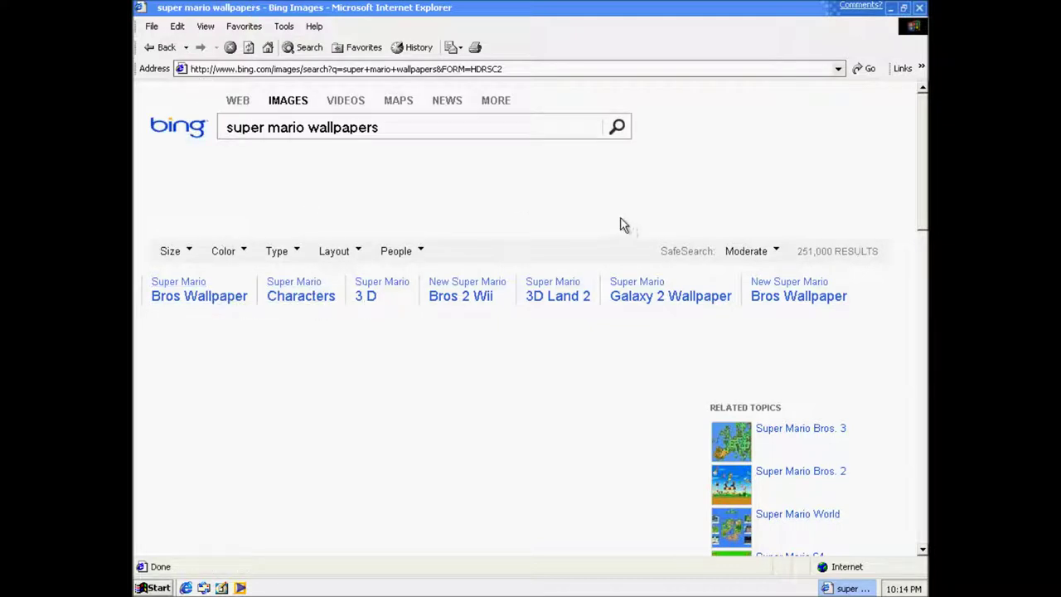
left_click(162, 47)
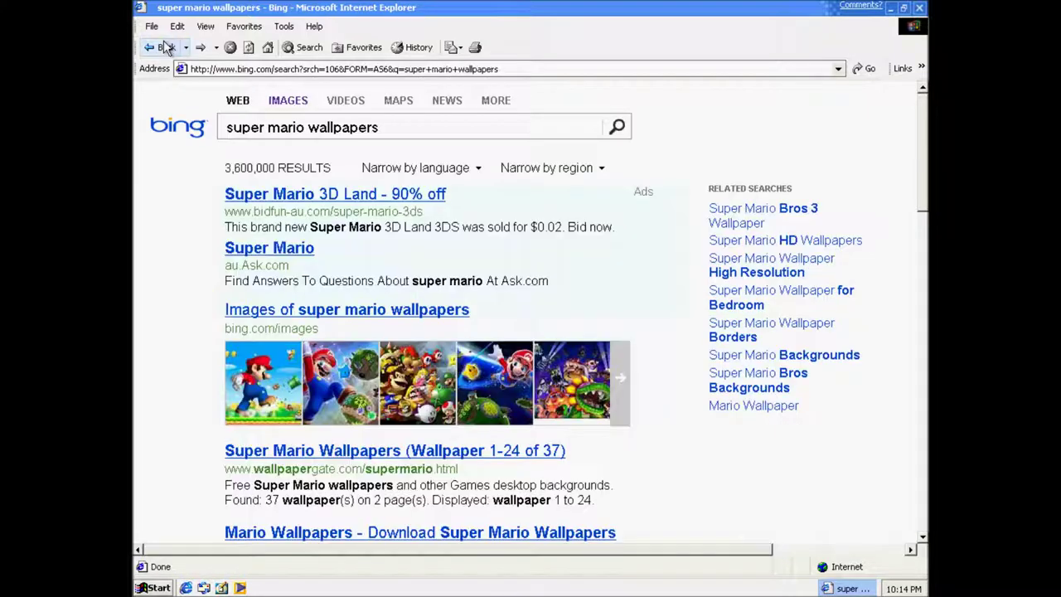
- Open the wallpapergate.com Super Mario Wallpapers result, dismiss the error messages and close the browser window
left_click(512, 454)
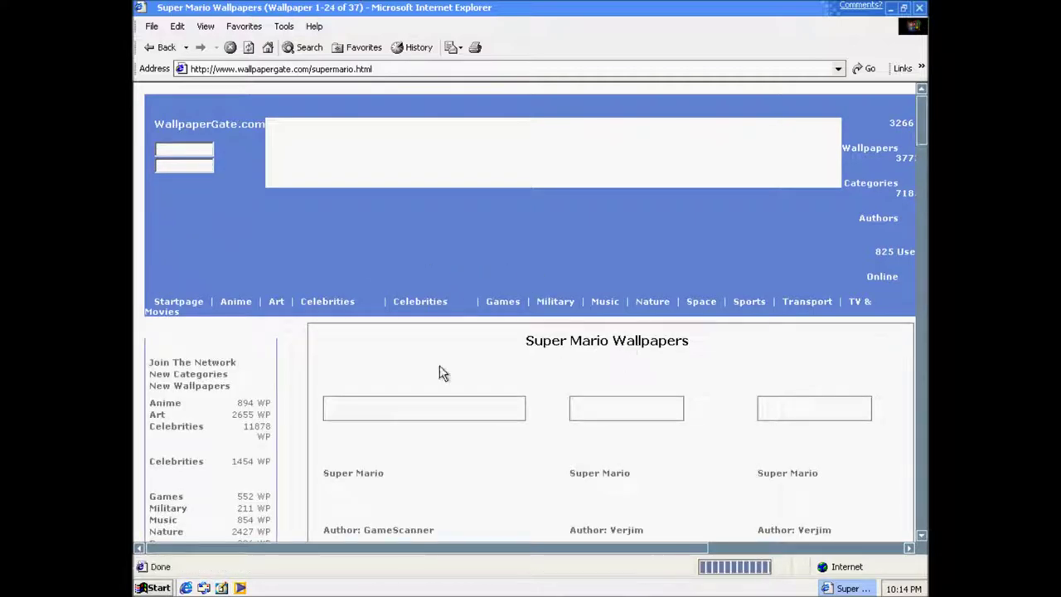
scroll(446, 374, "down", 3)
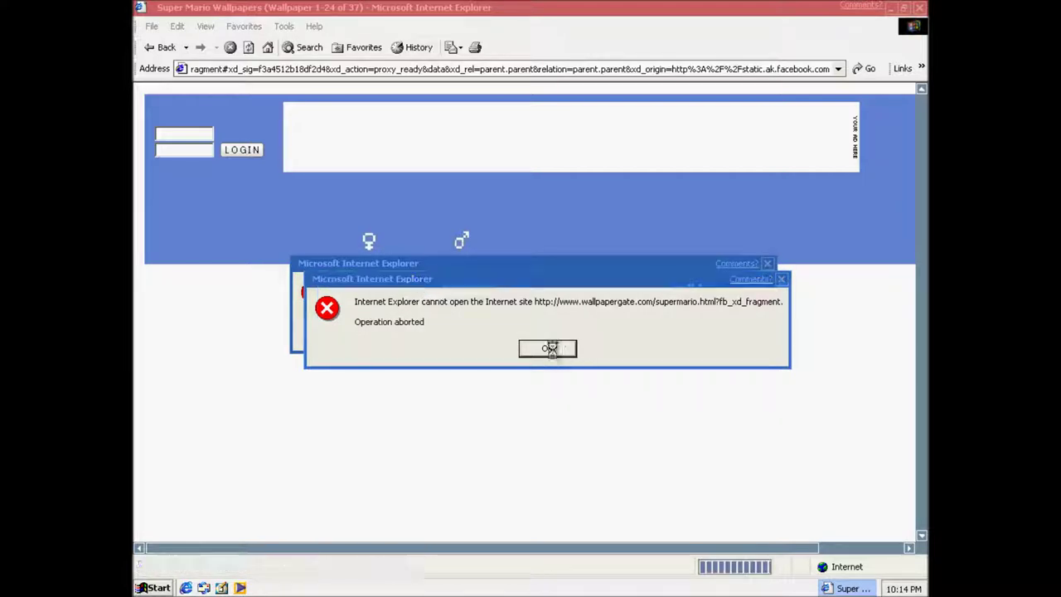
left_click(558, 362)
left_click(549, 350)
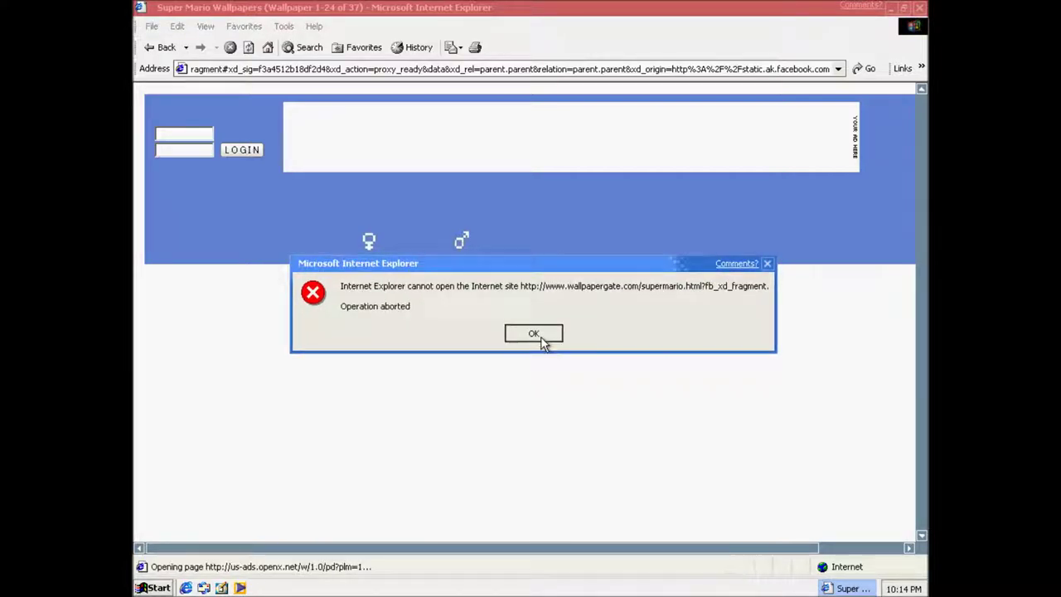
left_click(540, 337)
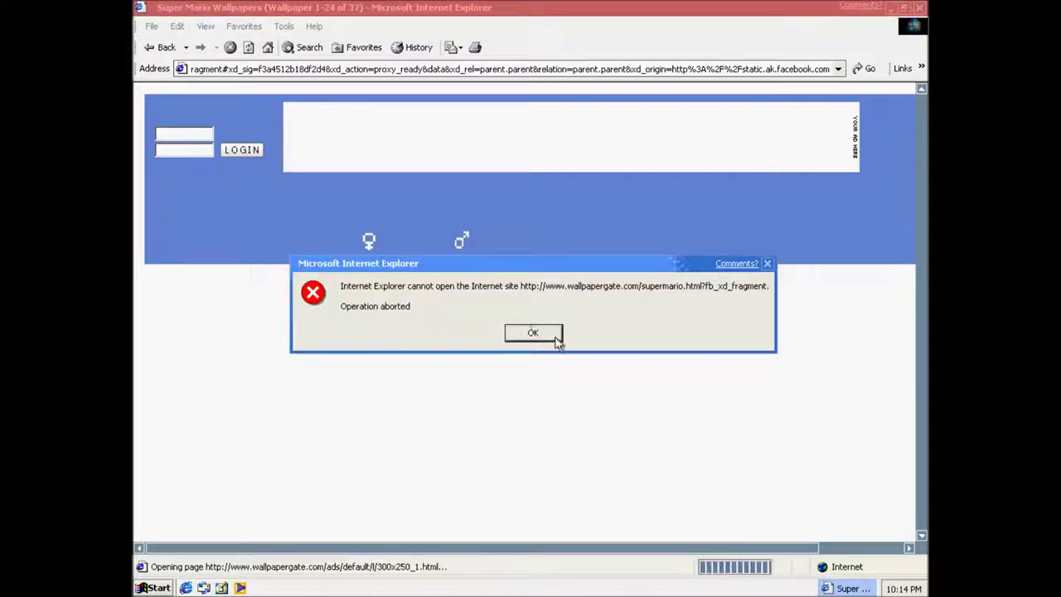
left_click(554, 335)
left_click(919, 7)
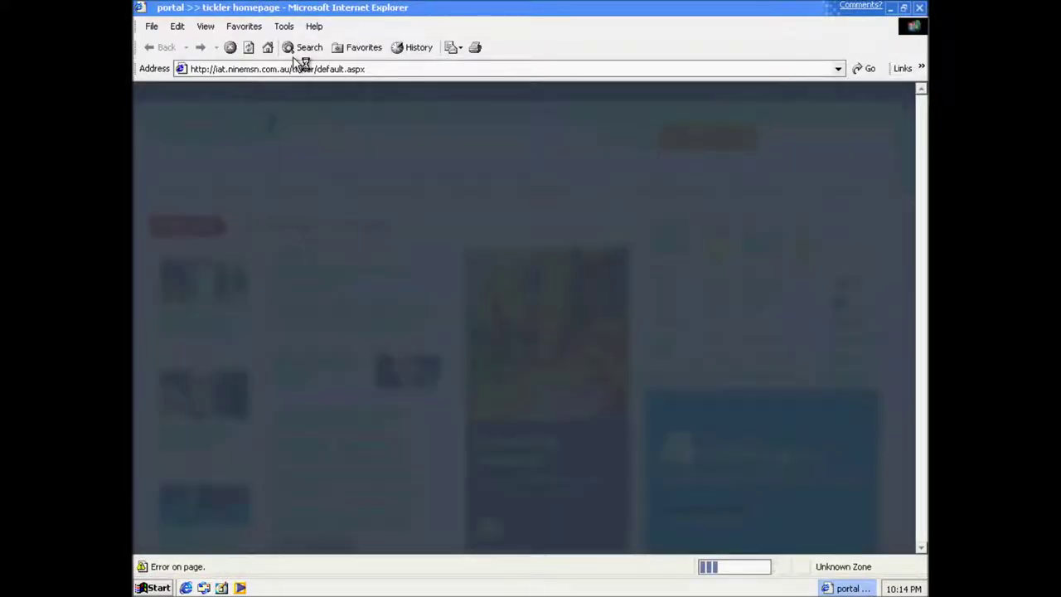
- In a new Internet Explorer window, replace the home page address with "filehippo" and run it as a web search
left_click(287, 68)
right_click(287, 69)
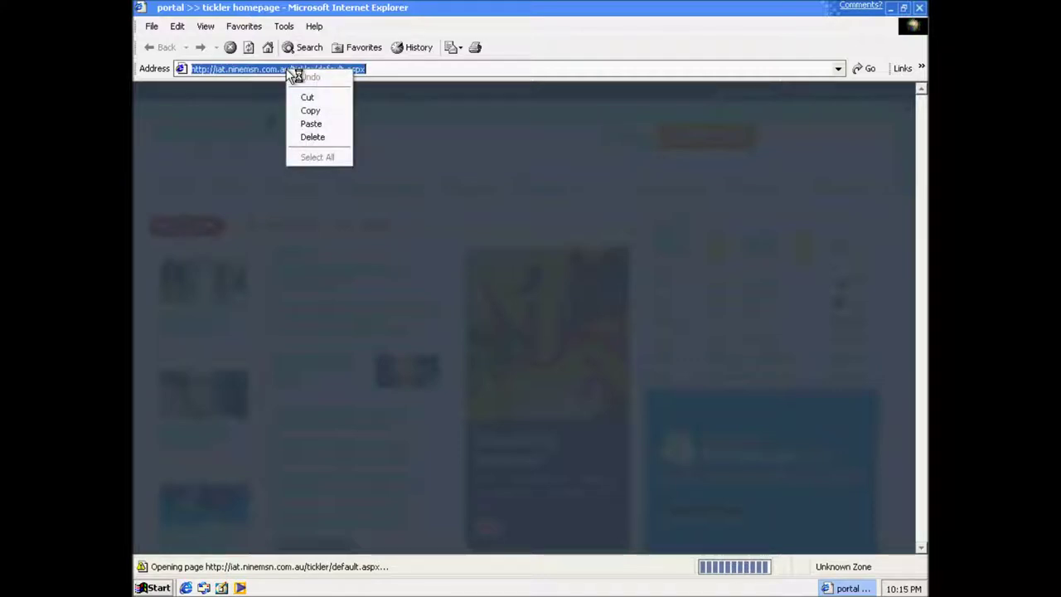
left_click(398, 69)
left_click(388, 69)
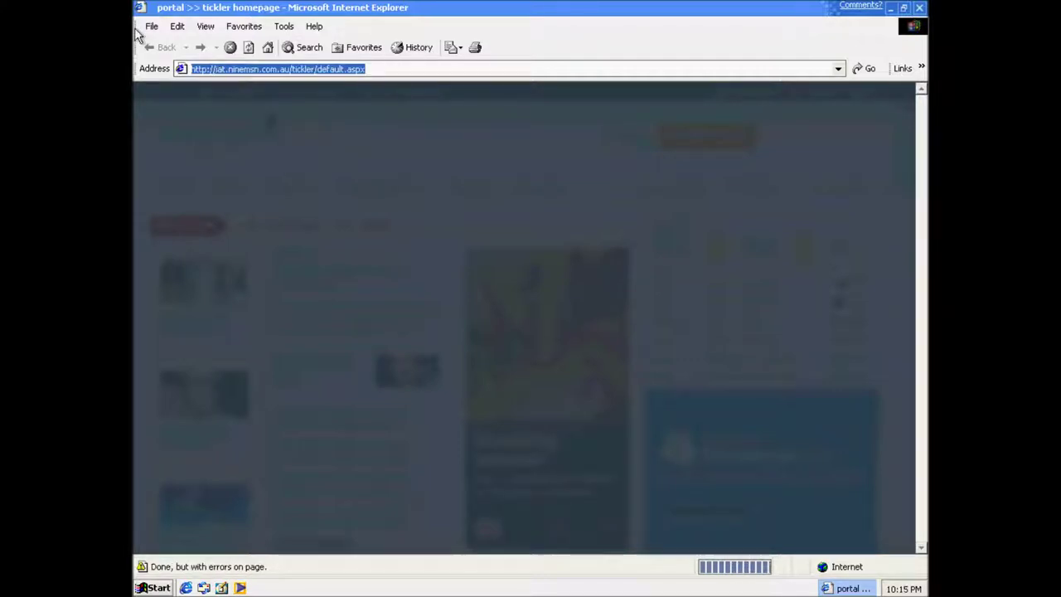
type("fil")
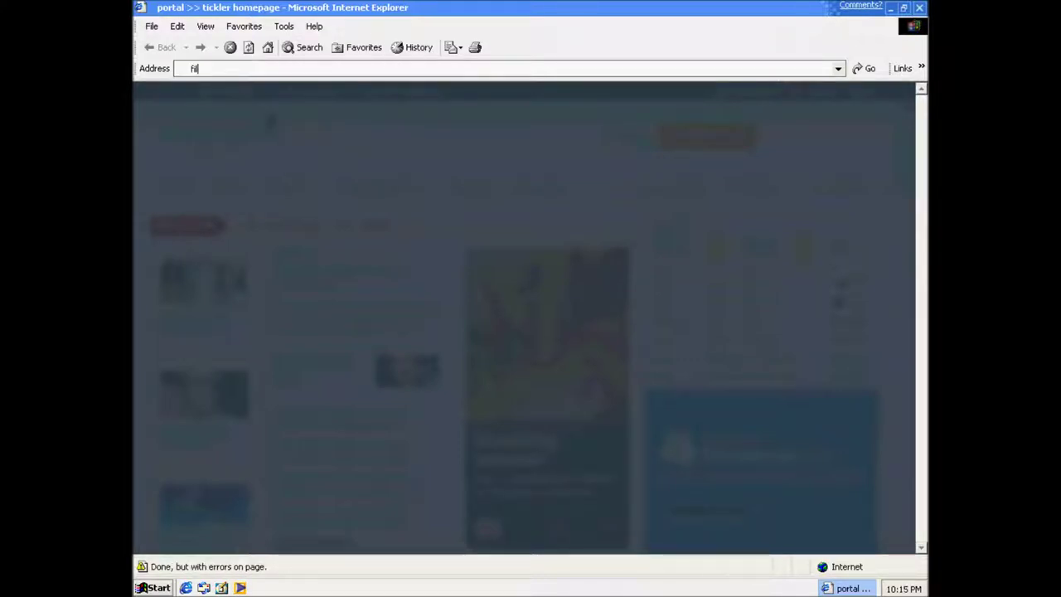
type("ehipp")
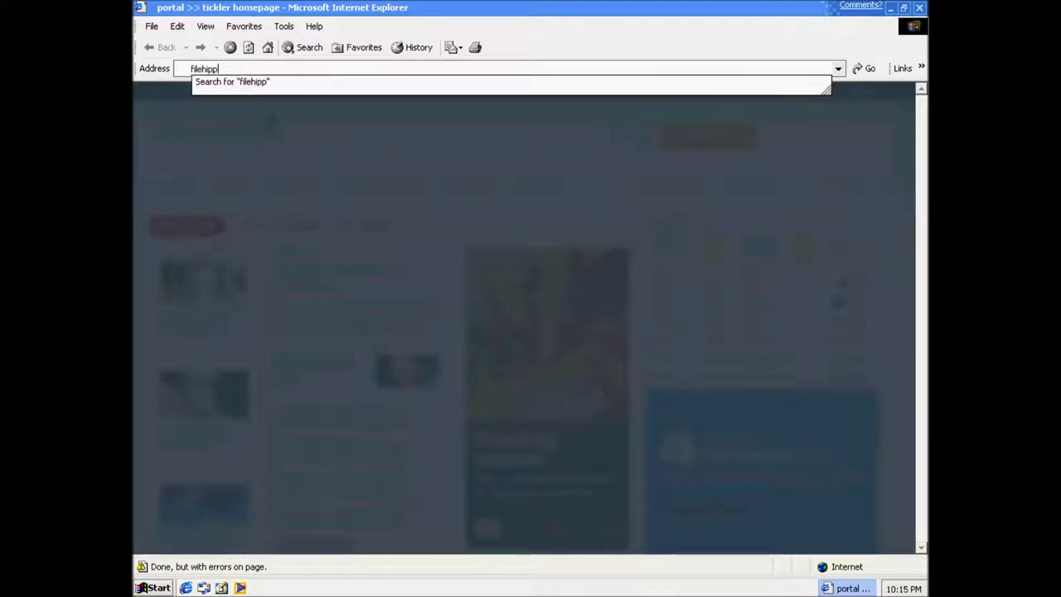
key("Return")
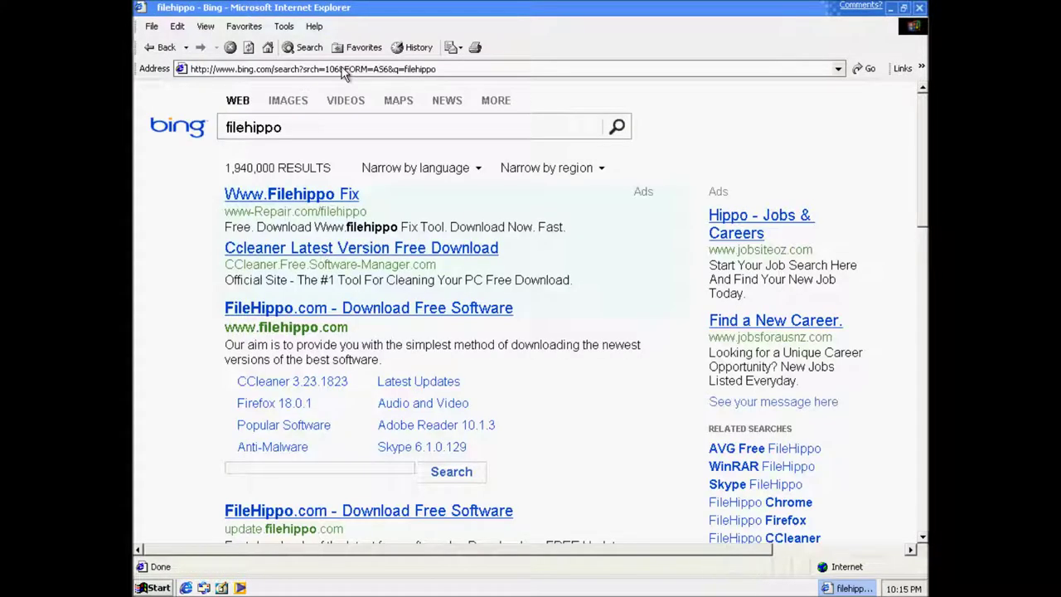
- Open the FileHippo.com site from the search results and go to its full Office and News category
left_click(374, 308)
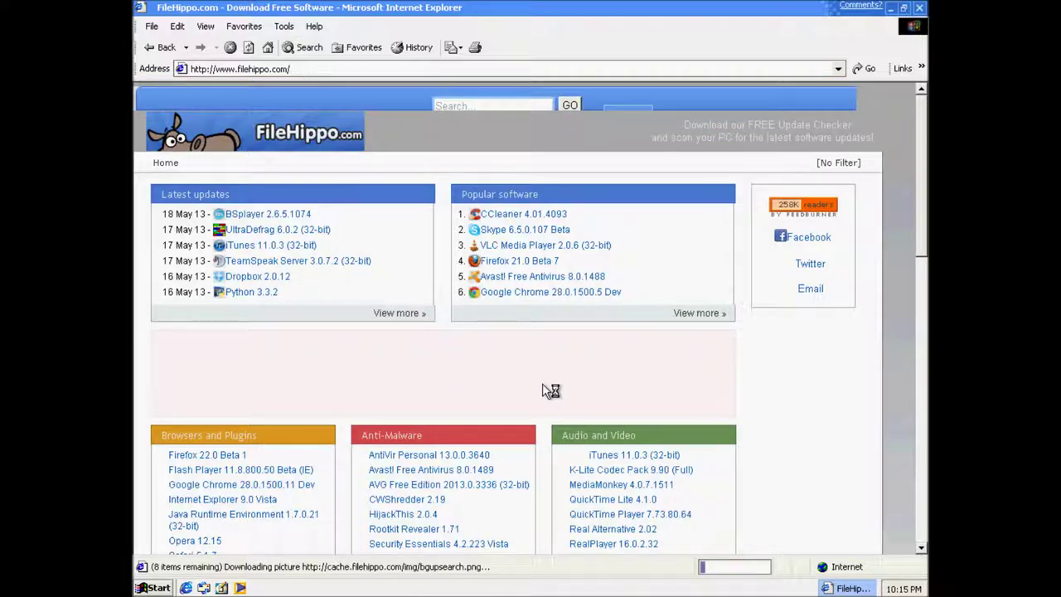
scroll(542, 383, "down", 3)
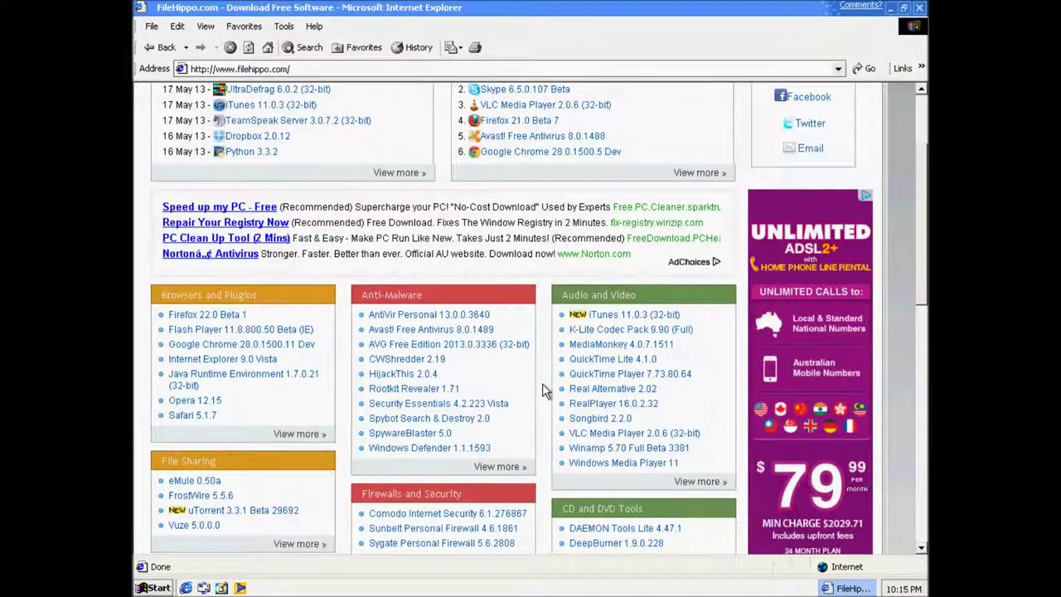
scroll(542, 383, "down", 4)
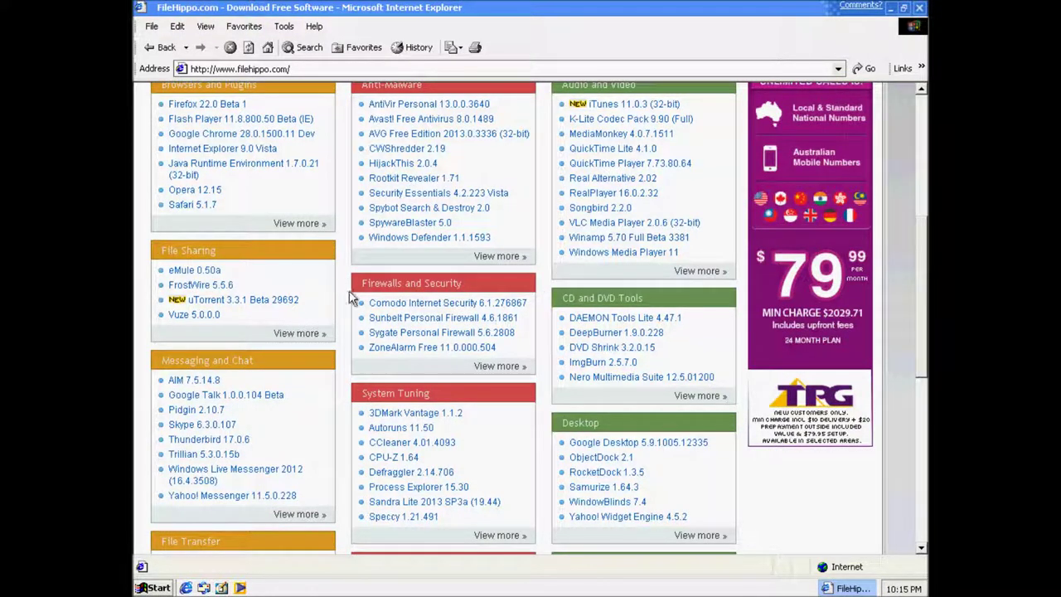
scroll(349, 292, "down", 5)
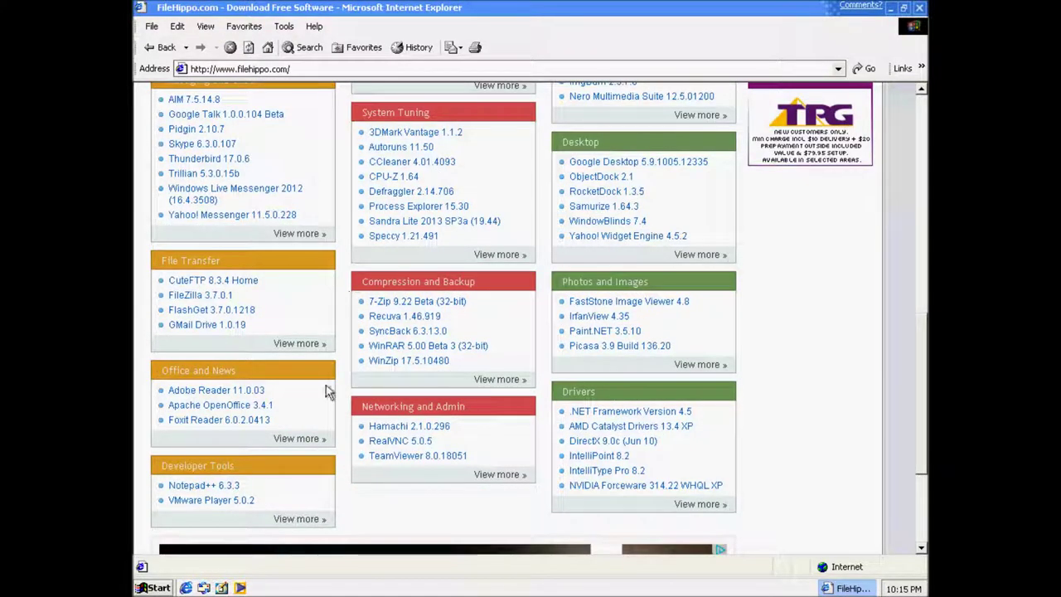
left_click(300, 440)
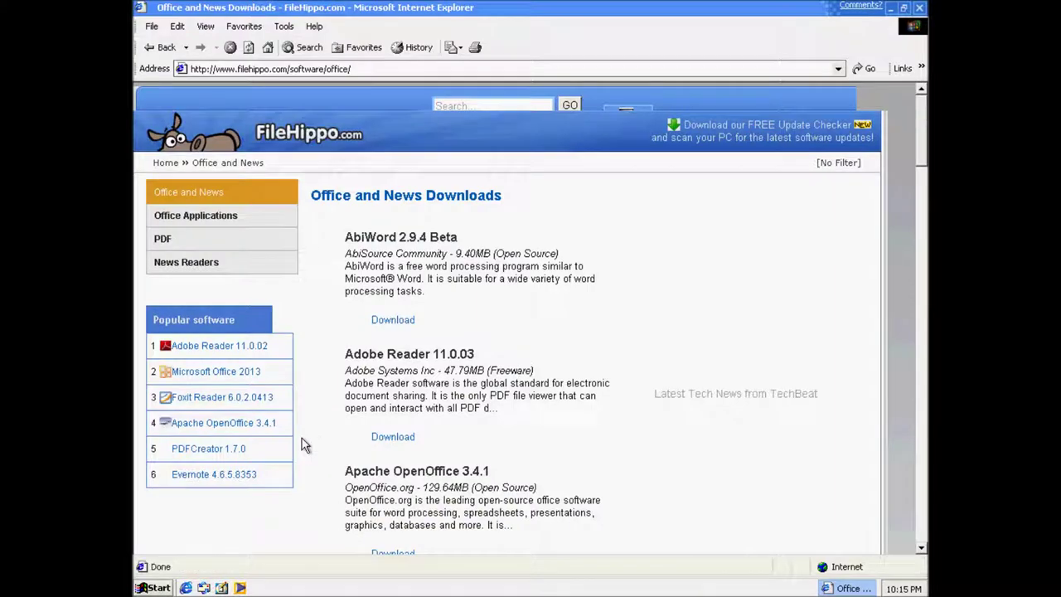
- Look through the whole list of Office and News downloads for available office software
scroll(303, 445, "down", 12)
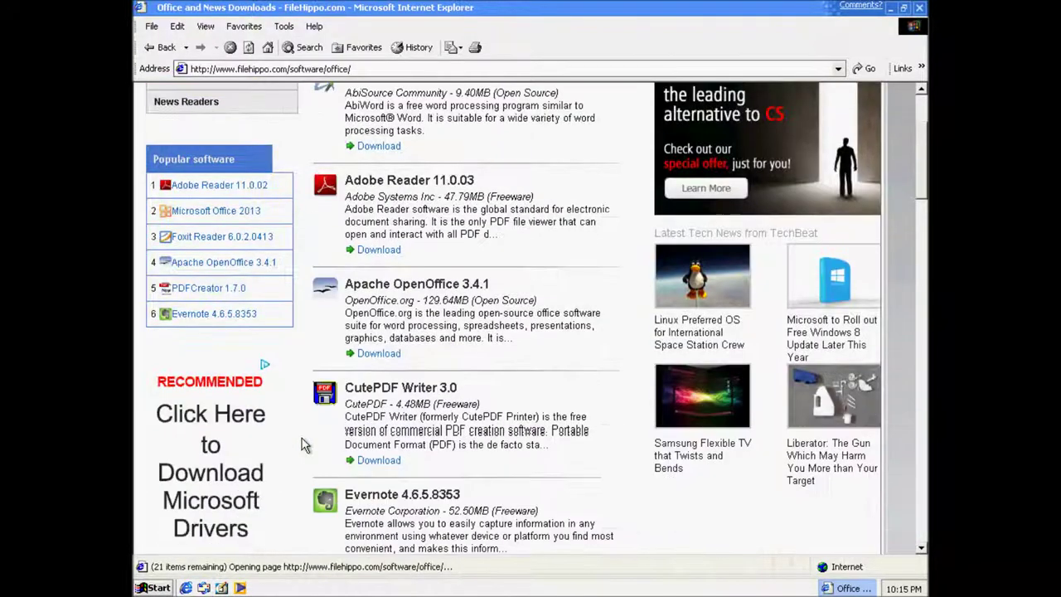
scroll(304, 443, "down", 4)
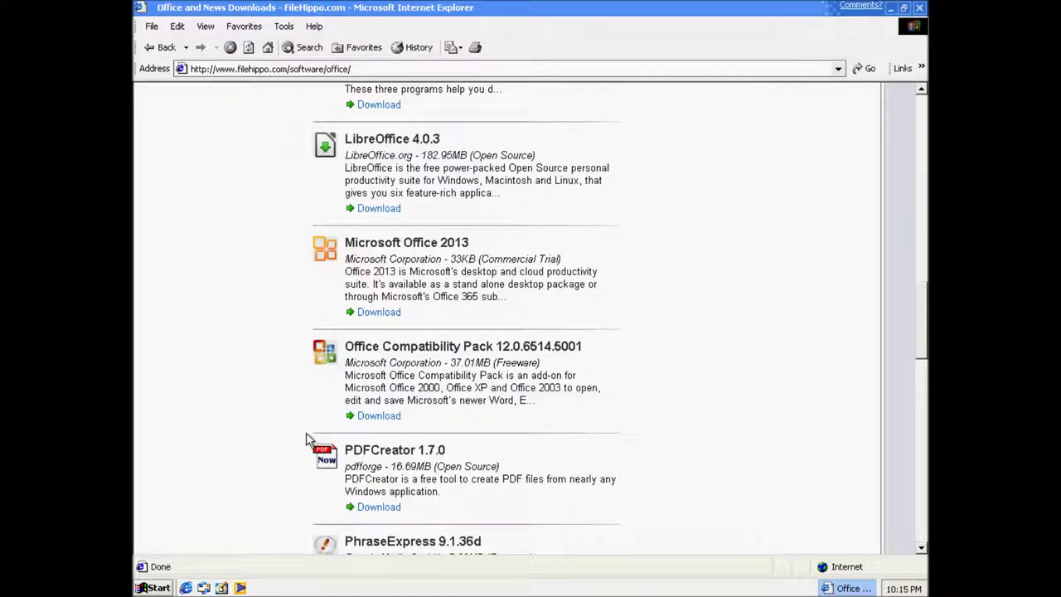
scroll(306, 440, "down", 9)
scroll(306, 439, "down", 7)
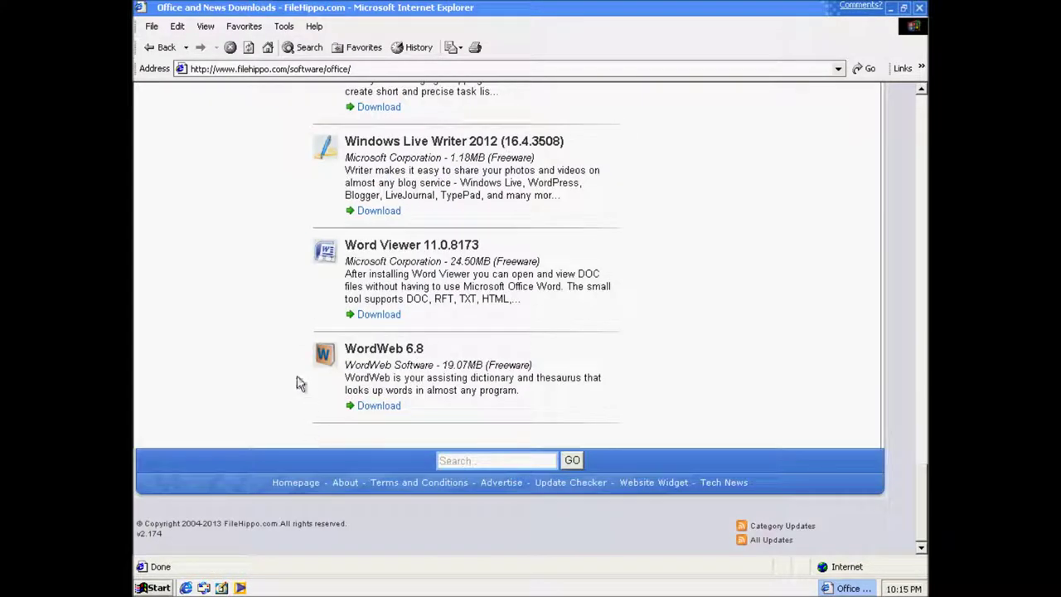
scroll(249, 364, "up", 14)
scroll(248, 362, "up", 4)
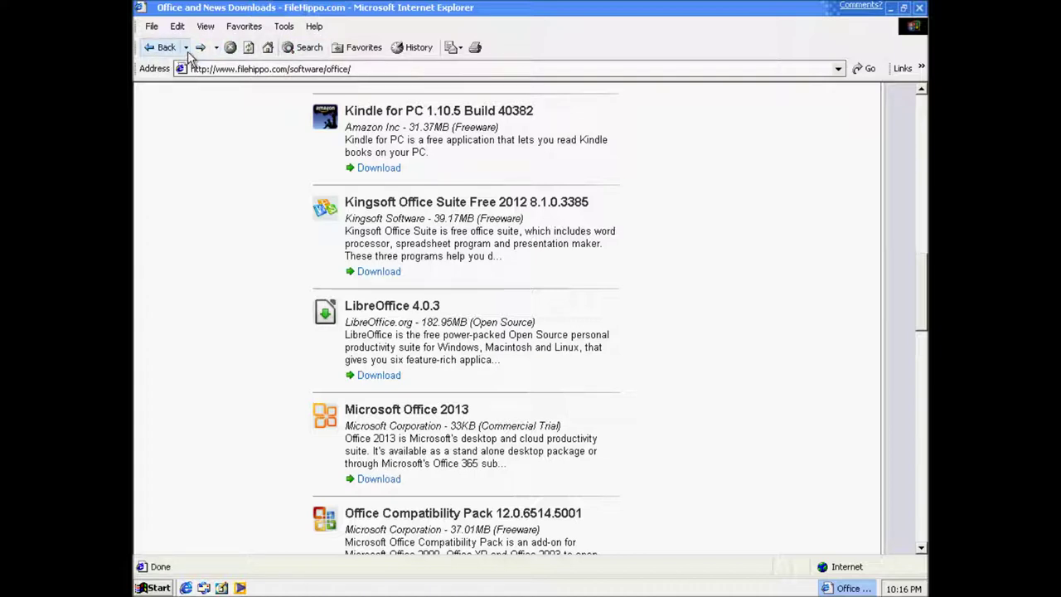
- Narrow the FileHippo list to Office Applications and look through the downloads offered there
scroll(232, 218, "up", 10)
left_click(234, 222)
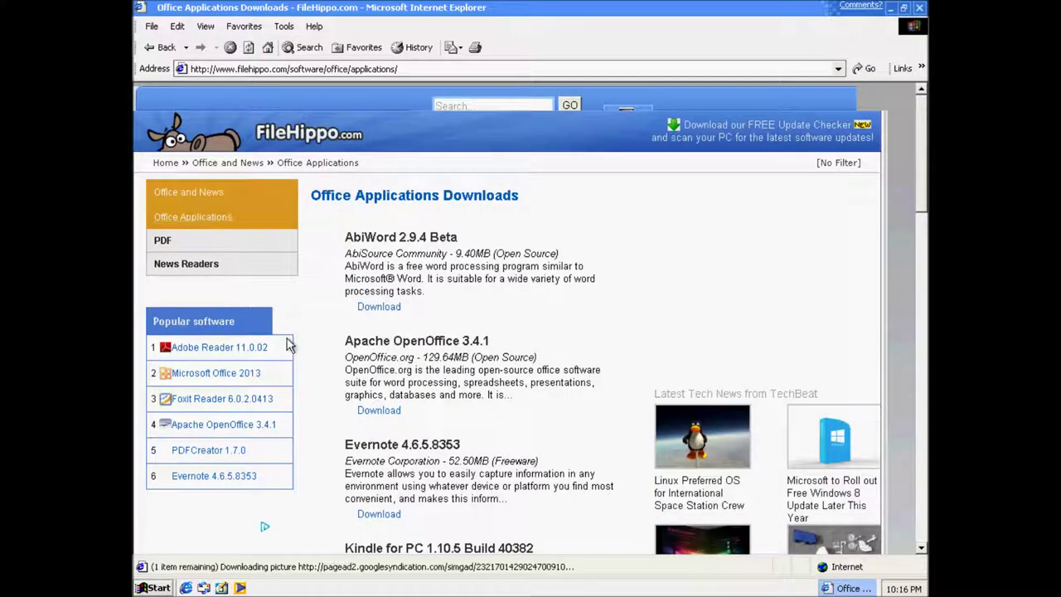
scroll(286, 338, "down", 7)
scroll(287, 339, "up", 8)
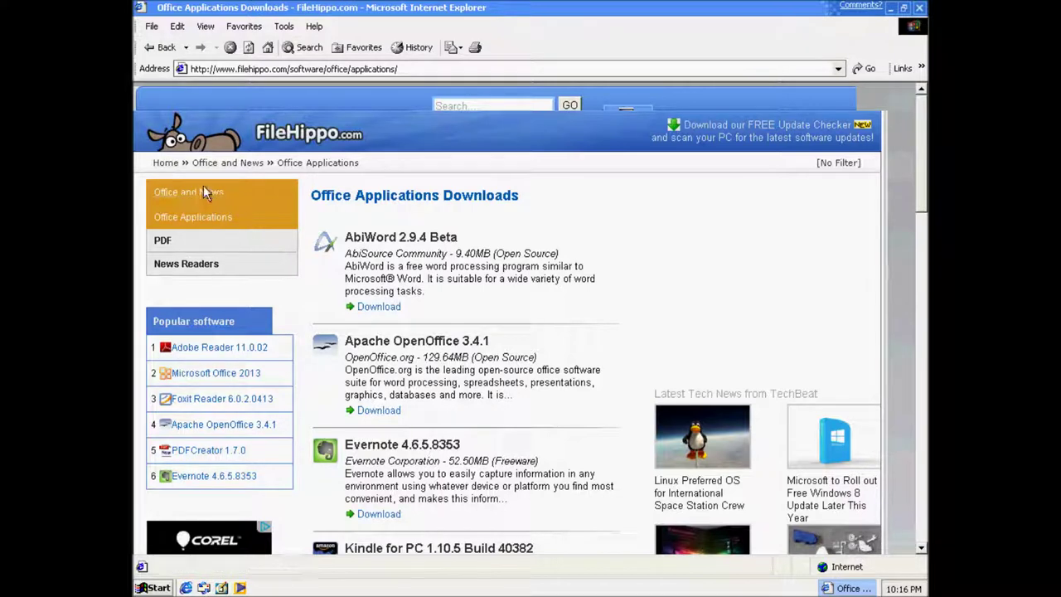
- Replace the page address with "microsoft office 2000" and run it as a web search
left_click(282, 68)
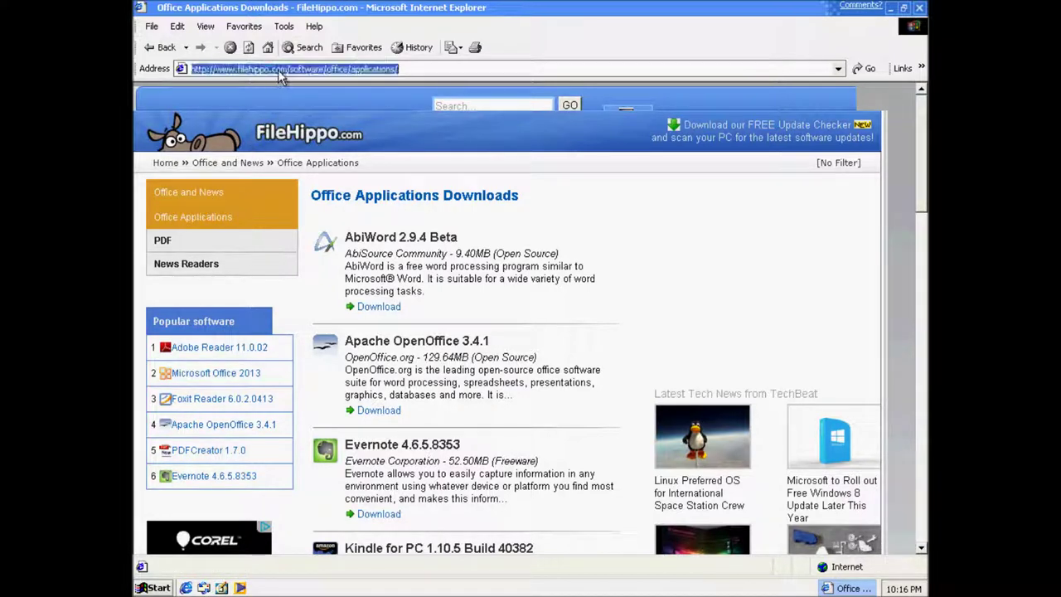
type("microsoft")
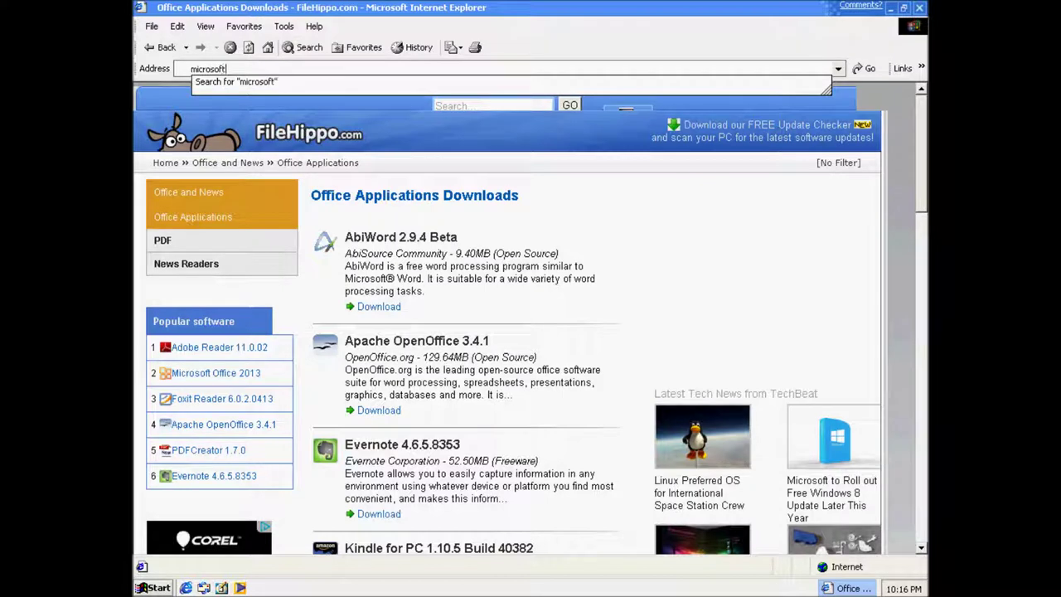
type(" windows")
key("BackSpace")
key("BackSpace")
key("BackSpace")
key("BackSpace")
key("BackSpace")
key("BackSpace")
key("BackSpace")
type("office 2000")
key("Return")
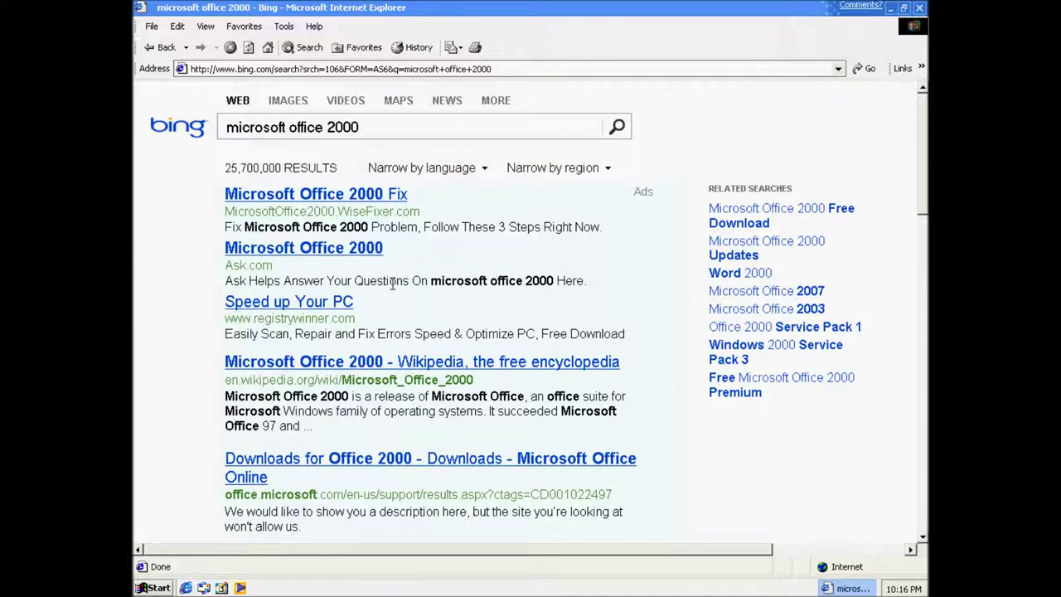
- Look through the search results and open the Brothersoft "Microsoft office 2000 Free Download" page
scroll(393, 284, "down", 3)
scroll(393, 284, "down", 5)
scroll(389, 296, "down", 3)
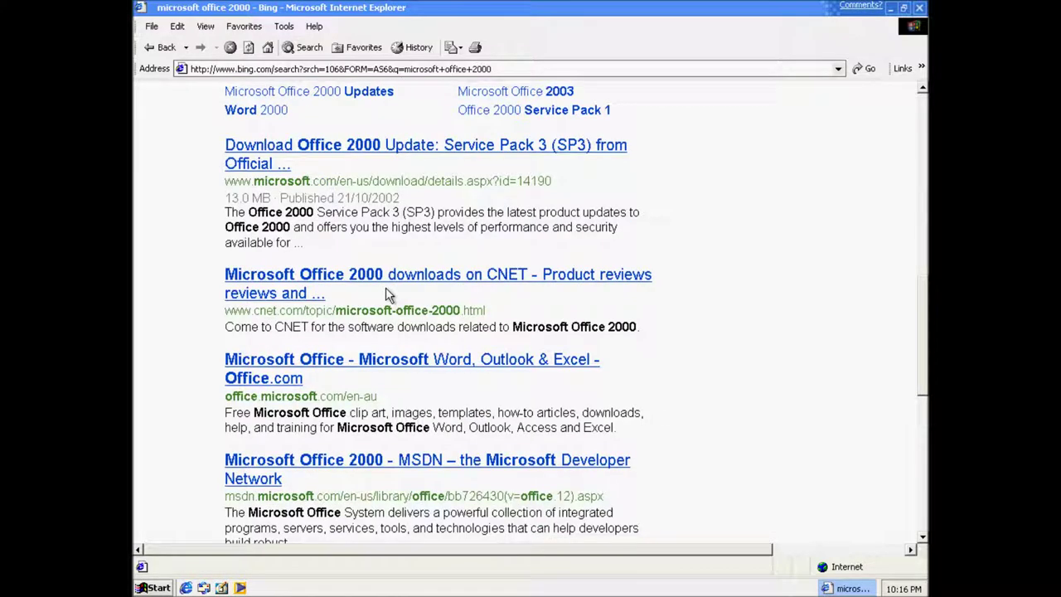
scroll(388, 294, "down", 2)
scroll(387, 288, "down", 2)
left_click(387, 300)
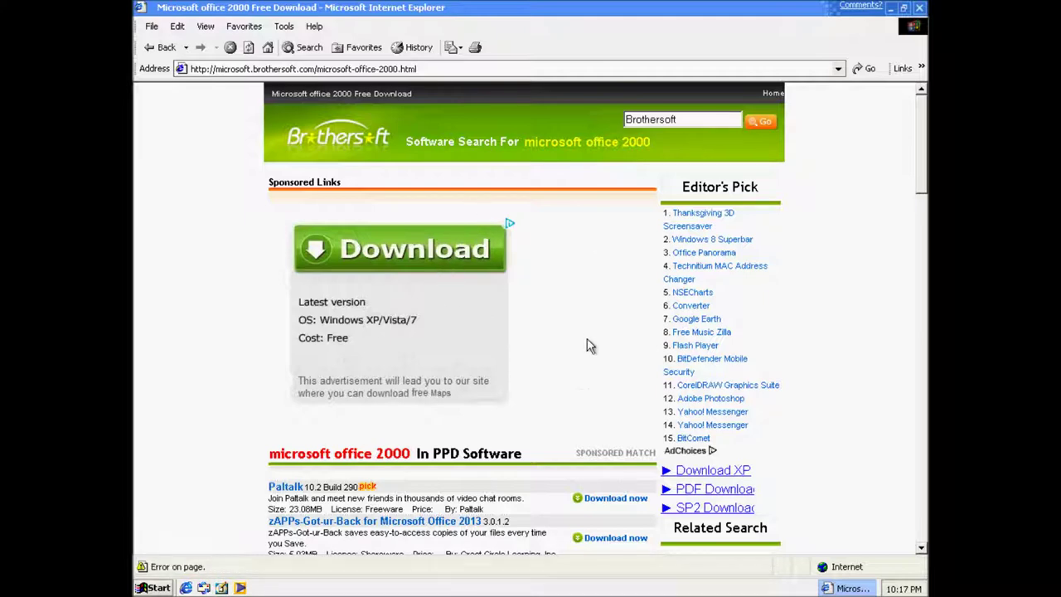
- Open the download page for Microsoft Office 2000 Update SP2 and accept the site's security certificate alert
scroll(587, 347, "down", 3)
scroll(587, 347, "down", 4)
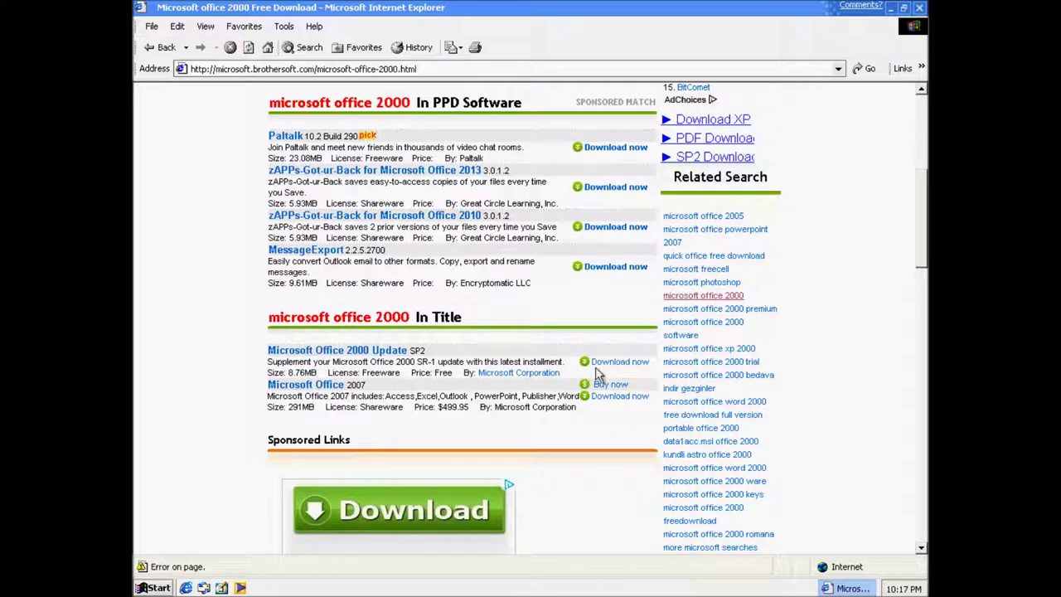
left_click(620, 365)
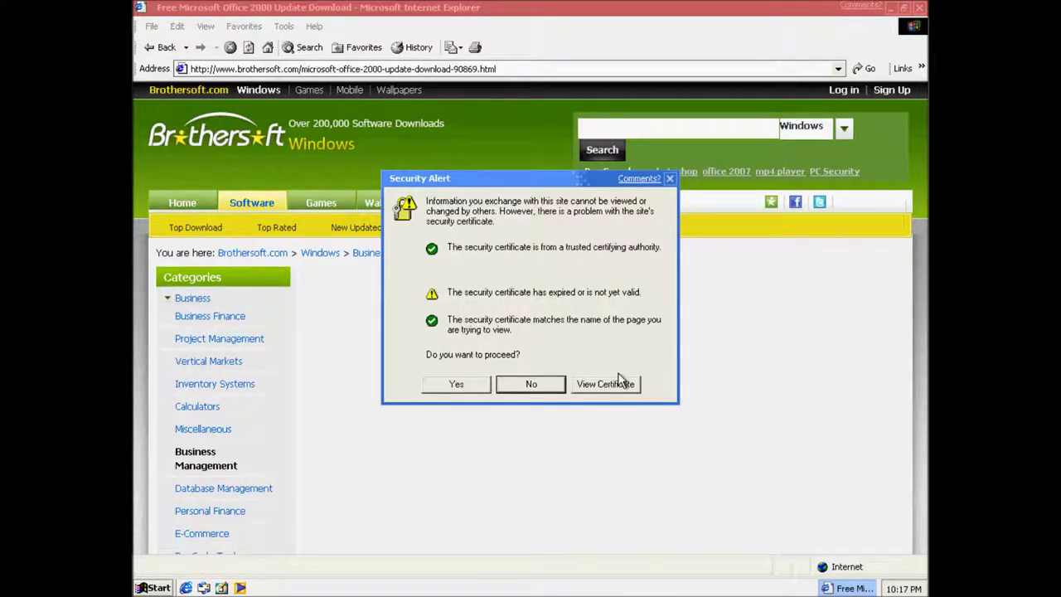
left_click(480, 386)
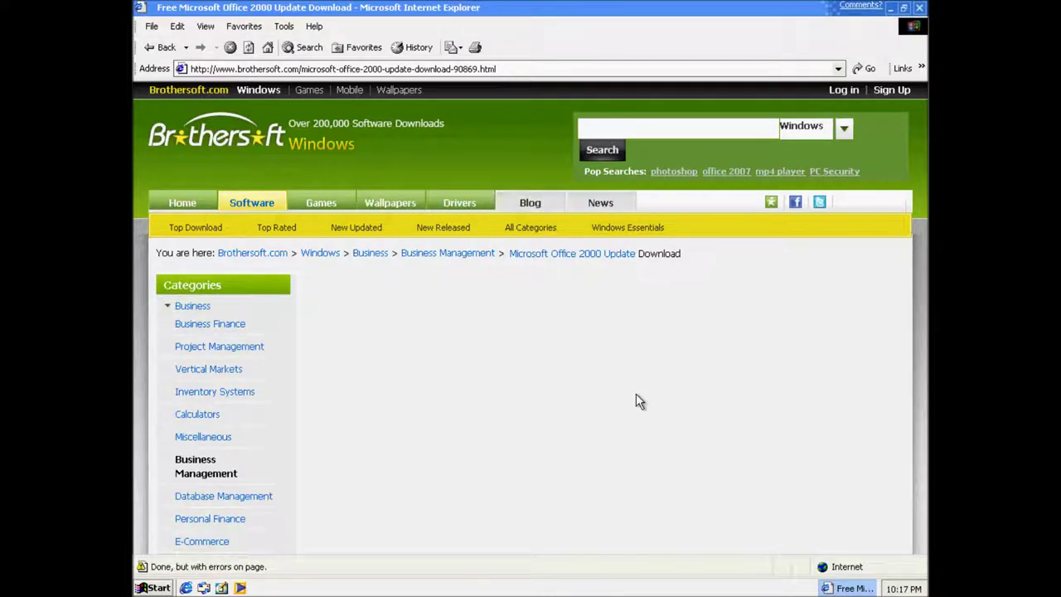
- Run winver to view the Windows version information, then dismiss the About Windows box
left_click(162, 587)
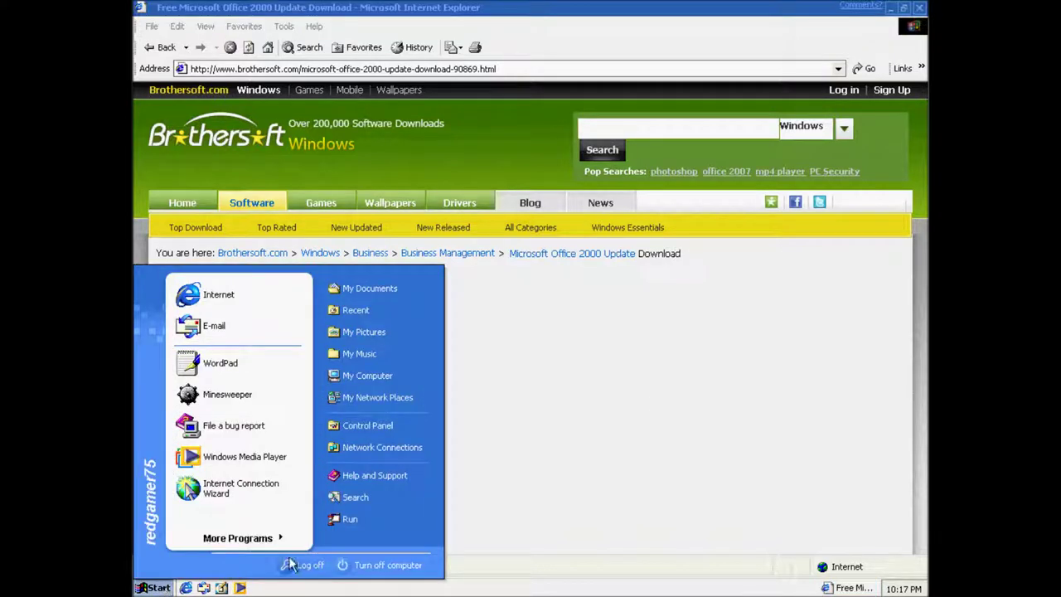
left_click(346, 517)
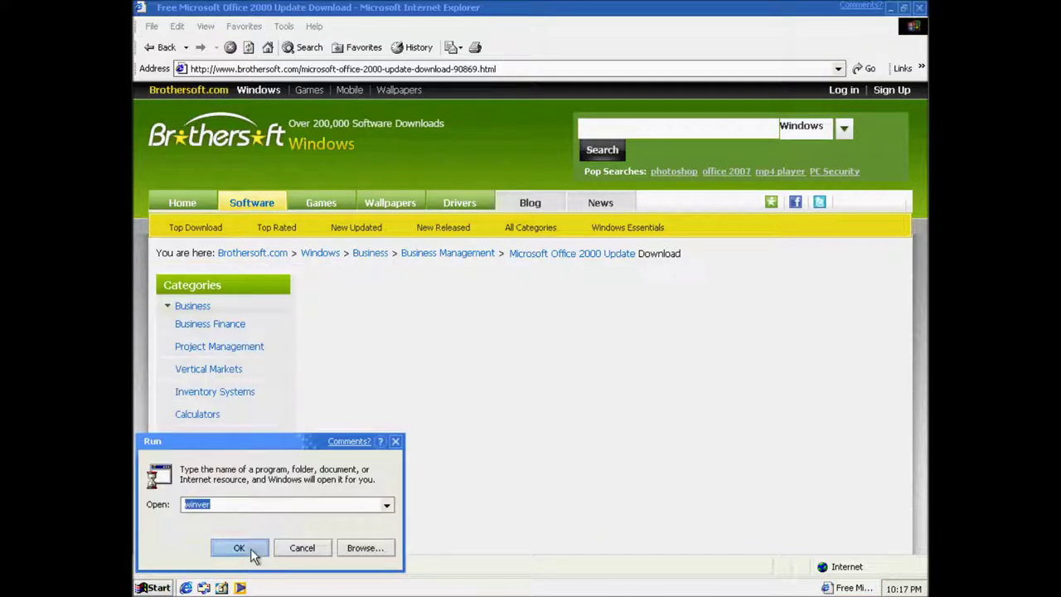
left_click(240, 548)
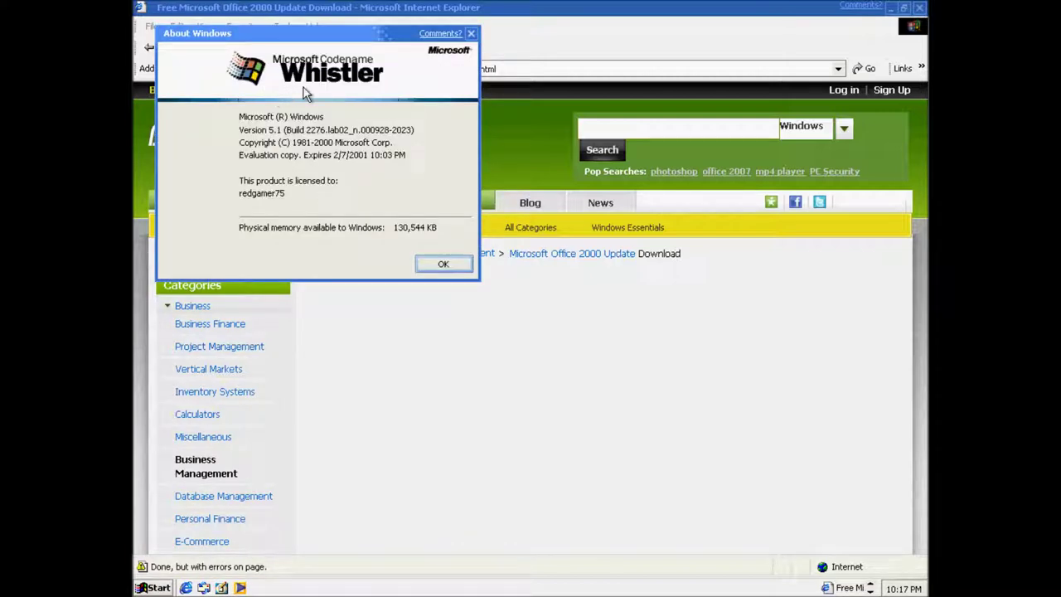
left_click(443, 264)
- Look through the installed programs under Accessories in the Start menu, then close the menu
left_click(158, 588)
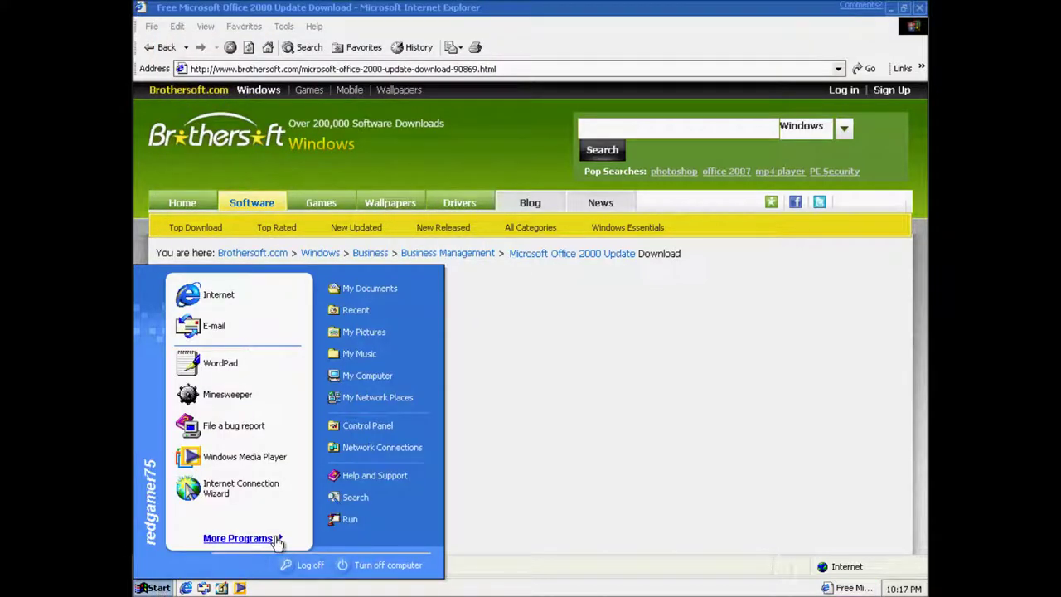
mouse_move(277, 540)
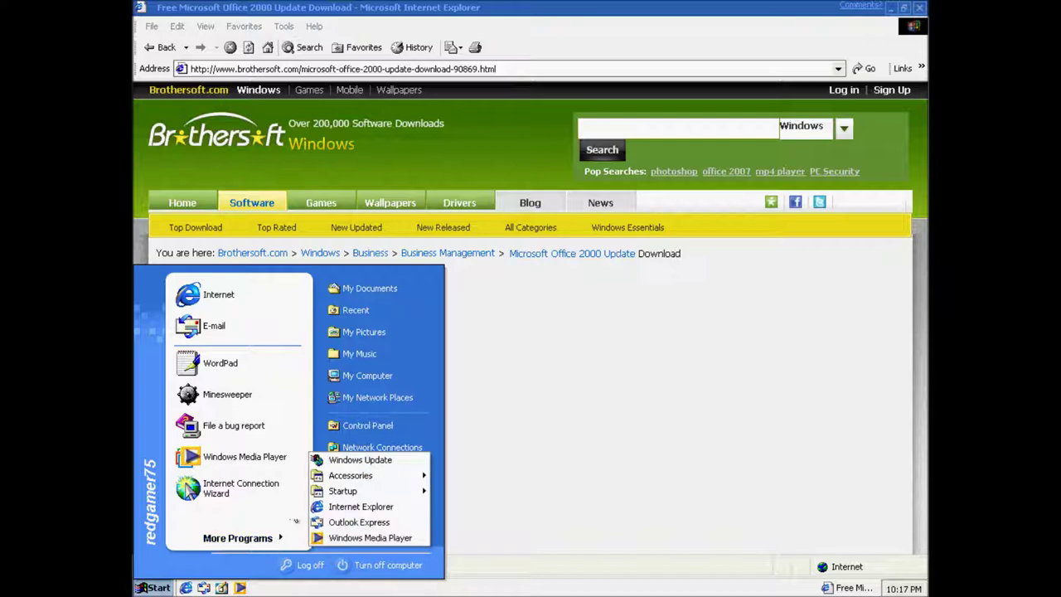
mouse_move(337, 473)
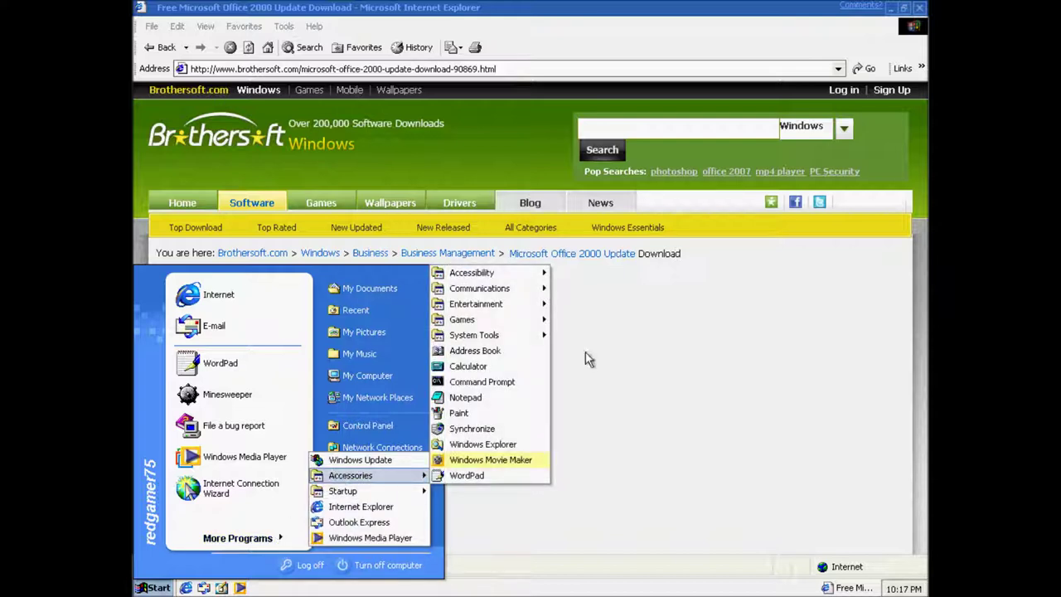
mouse_move(507, 321)
left_click(158, 588)
left_click(157, 588)
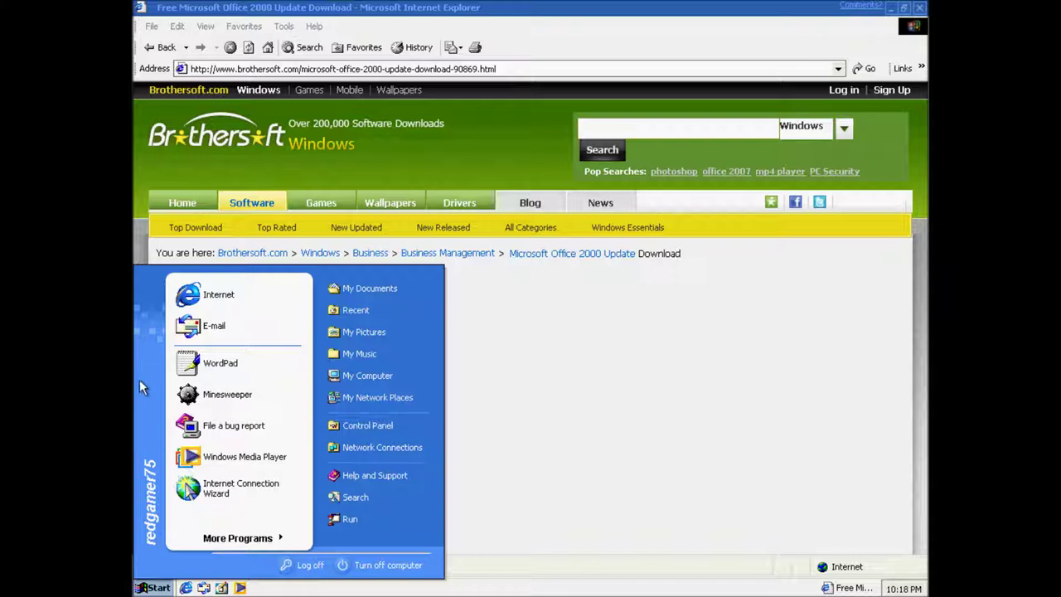
left_click(158, 588)
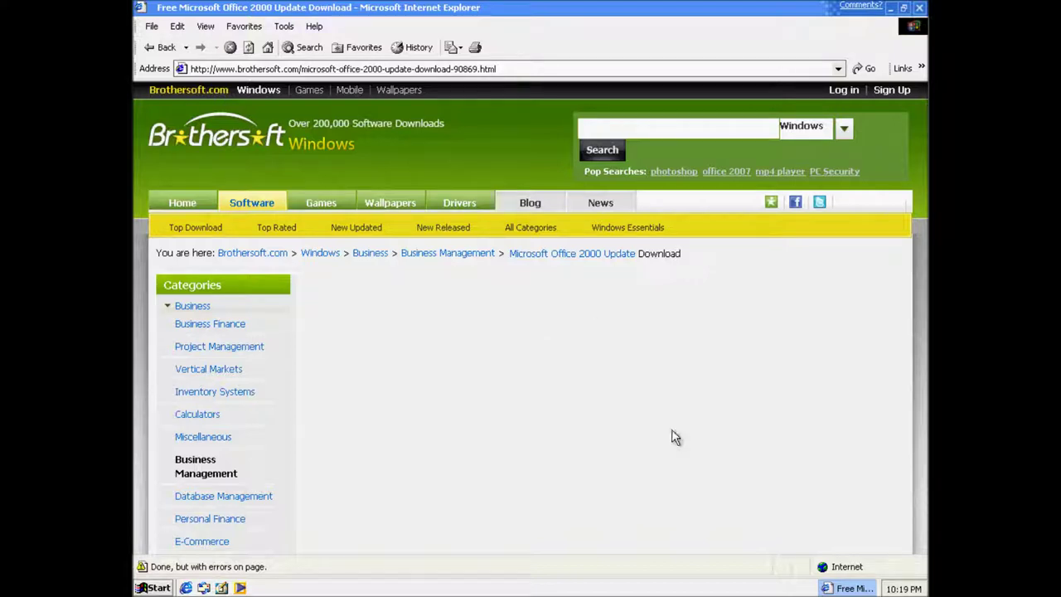
- Go back to the Bing results for microsoft office 2000 and open the second page of results
left_click(185, 49)
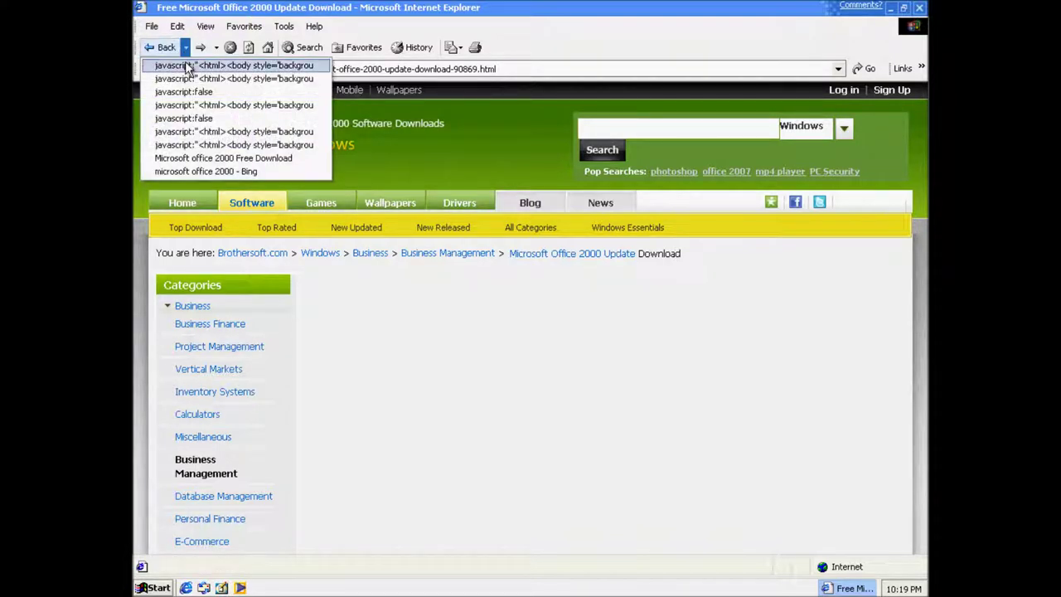
left_click(207, 158)
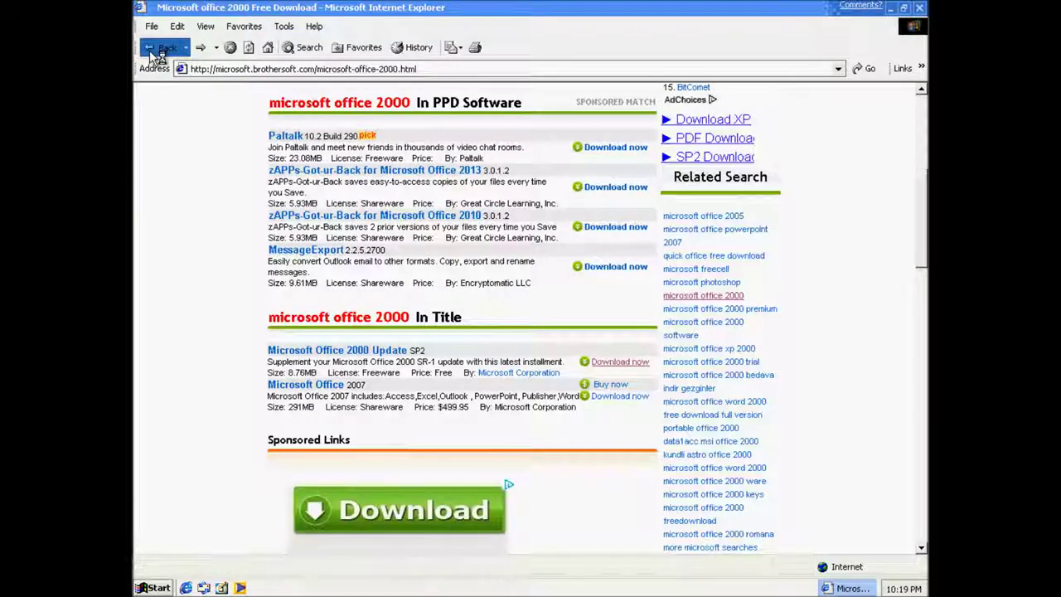
left_click(159, 48)
scroll(302, 261, "down", 3)
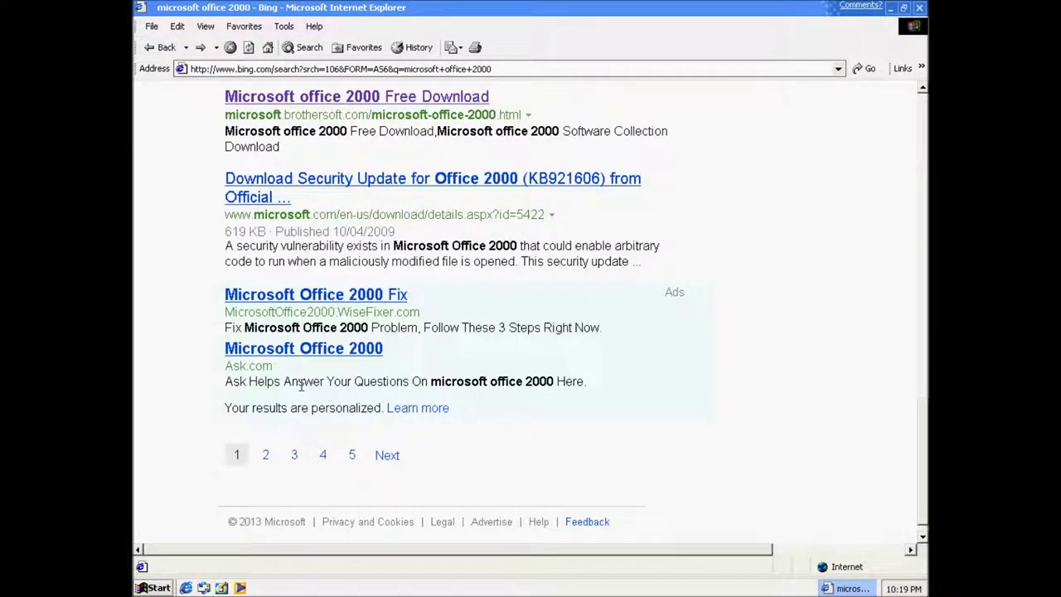
left_click(264, 456)
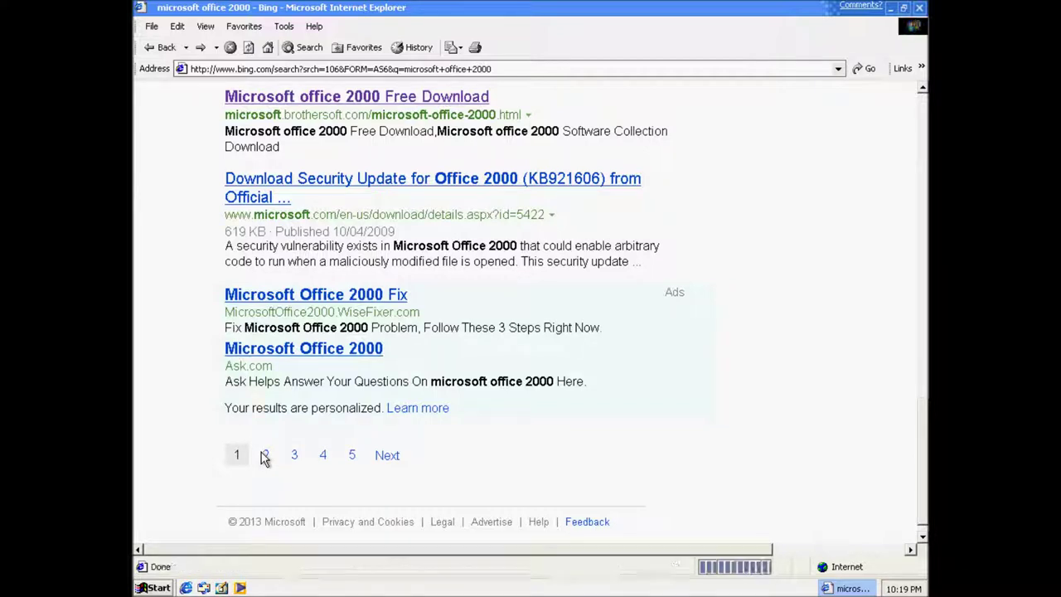
left_click(265, 456)
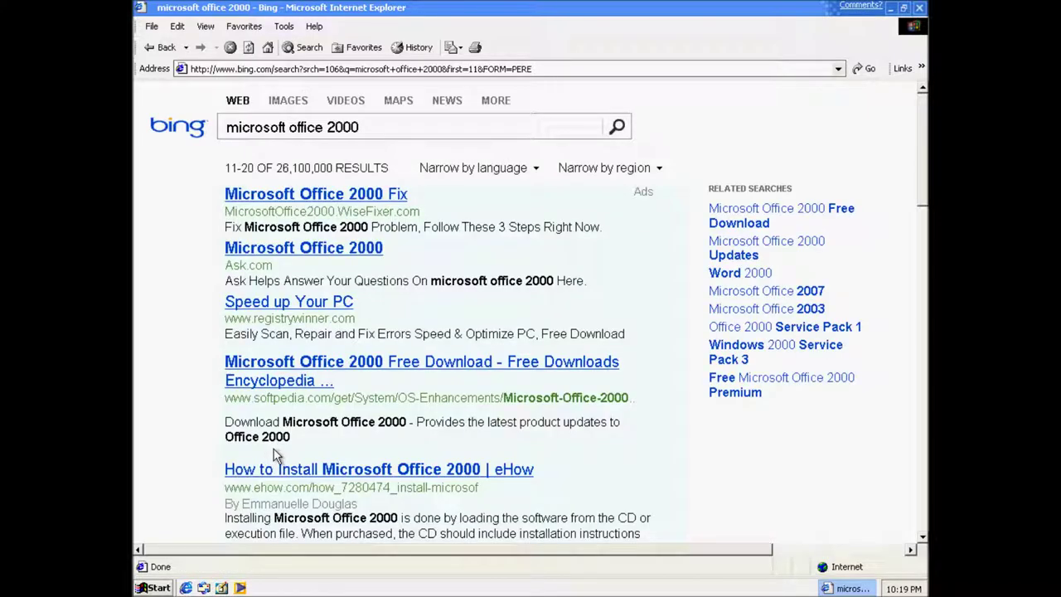
- Open the Softpedia result for Microsoft Office 2000, accept the certificate alert and look through the product description
left_click(284, 365)
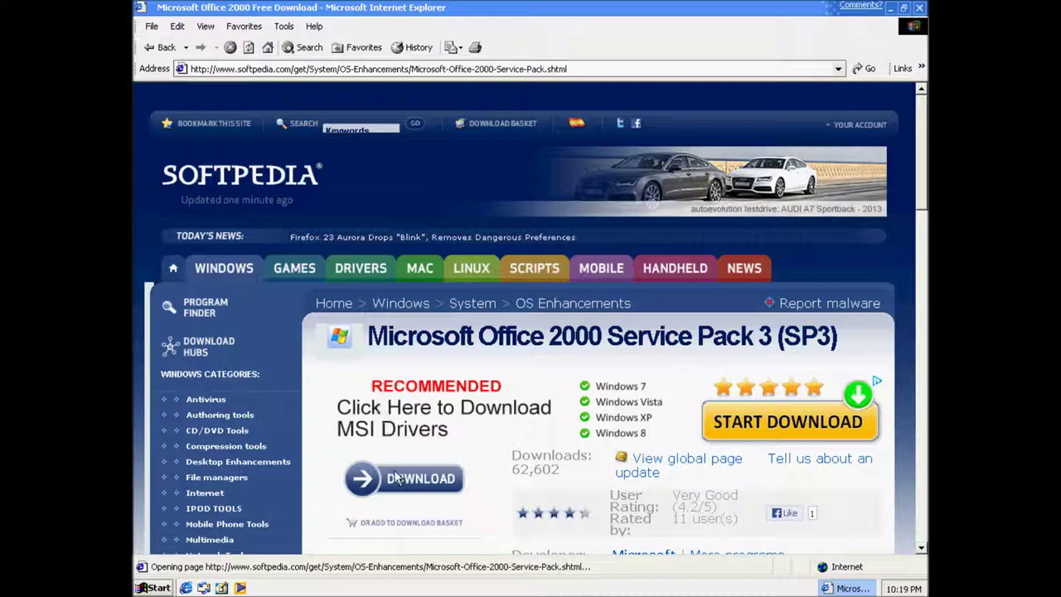
left_click(706, 431)
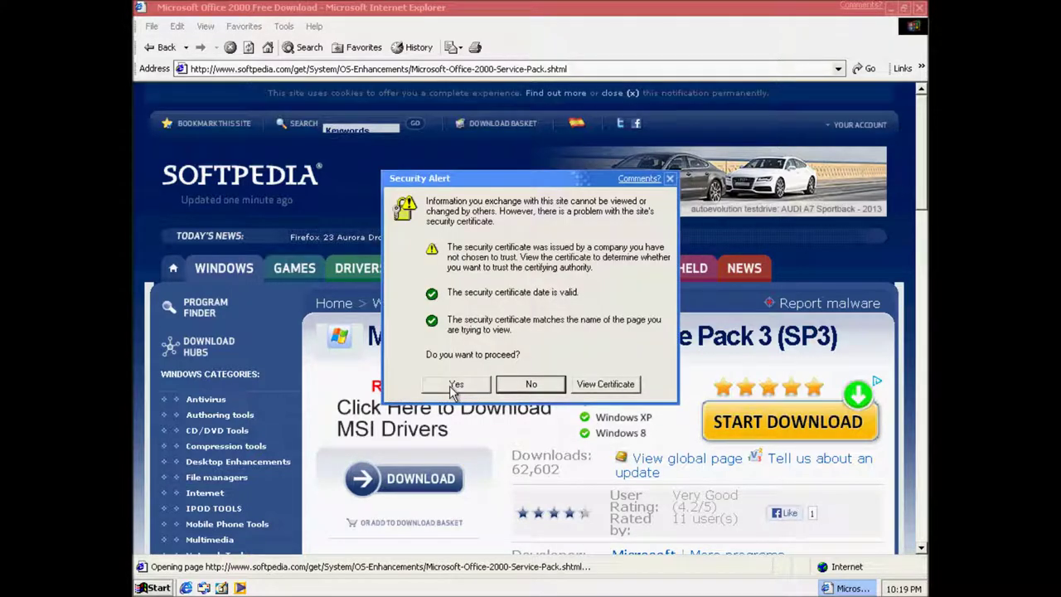
left_click(481, 386)
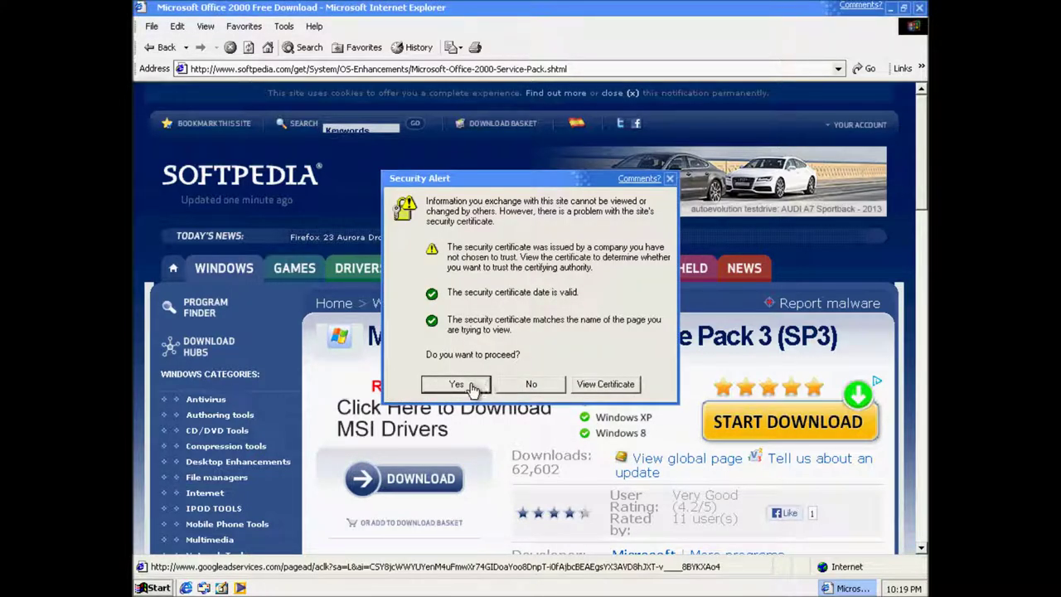
scroll(507, 443, "down", 5)
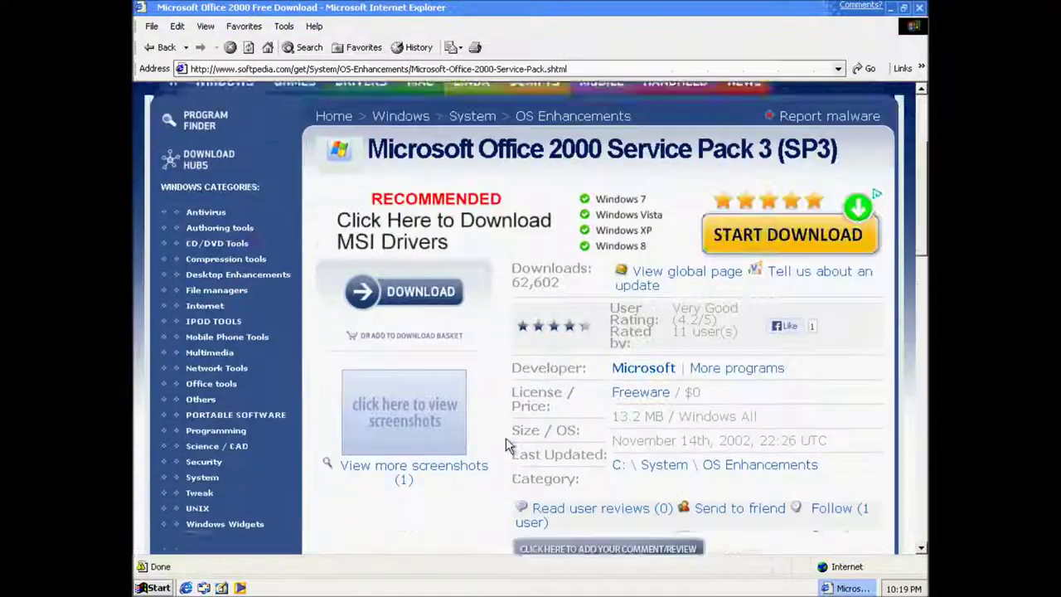
scroll(507, 444, "down", 5)
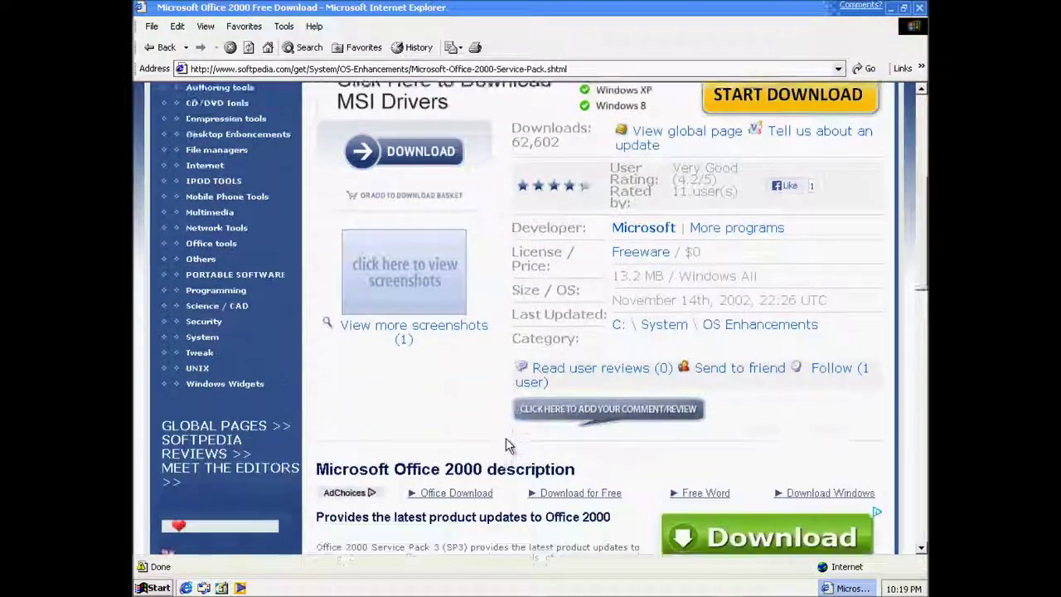
scroll(507, 445, "down", 4)
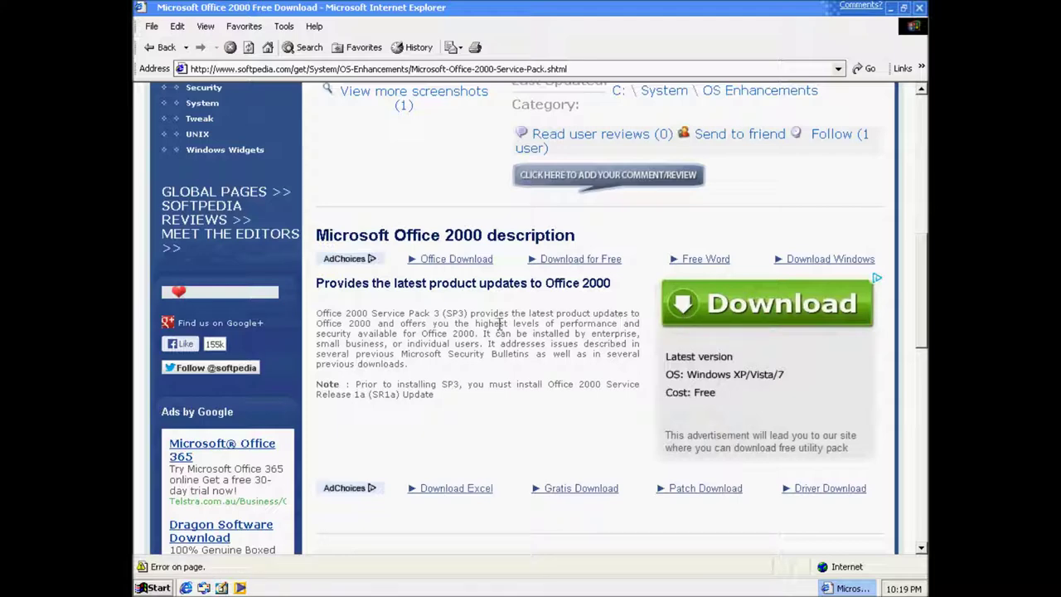
scroll(488, 345, "down", 4)
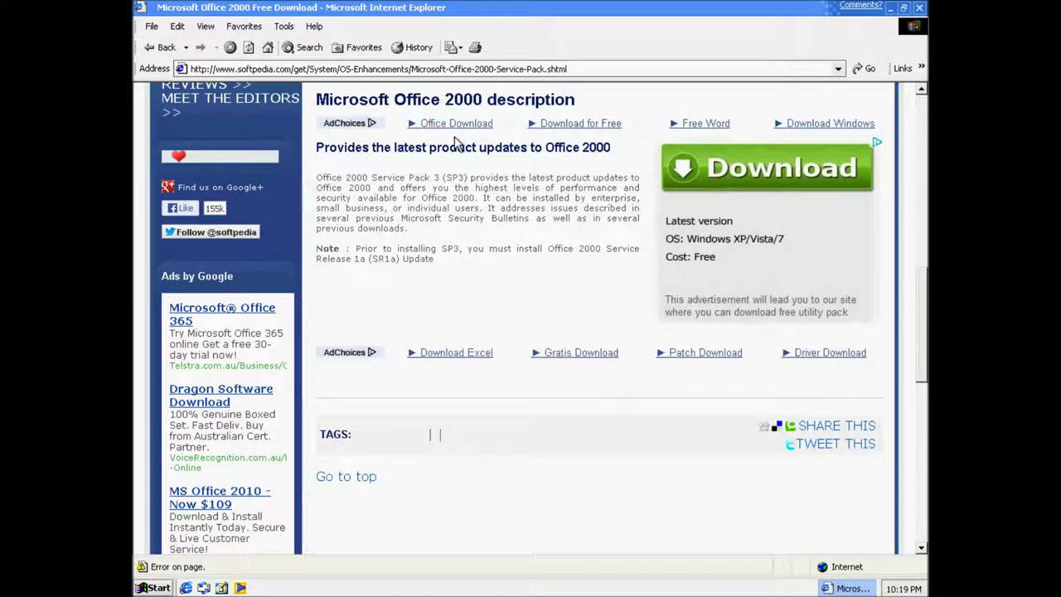
- Look through the Office Download ads linked from the product description, then return to the Softpedia page
left_click(454, 126)
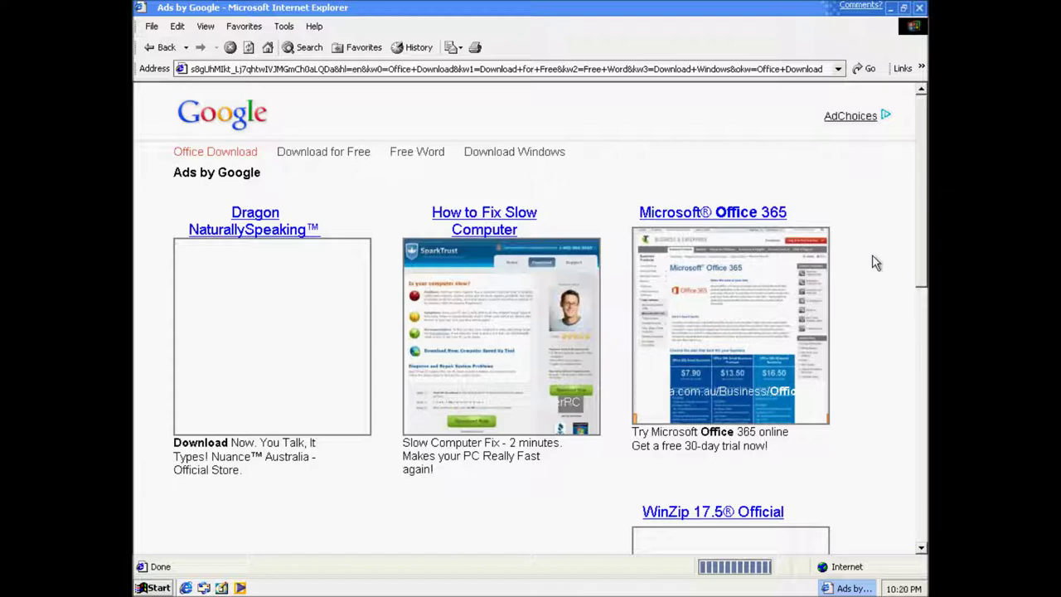
scroll(925, 262, "down", 1)
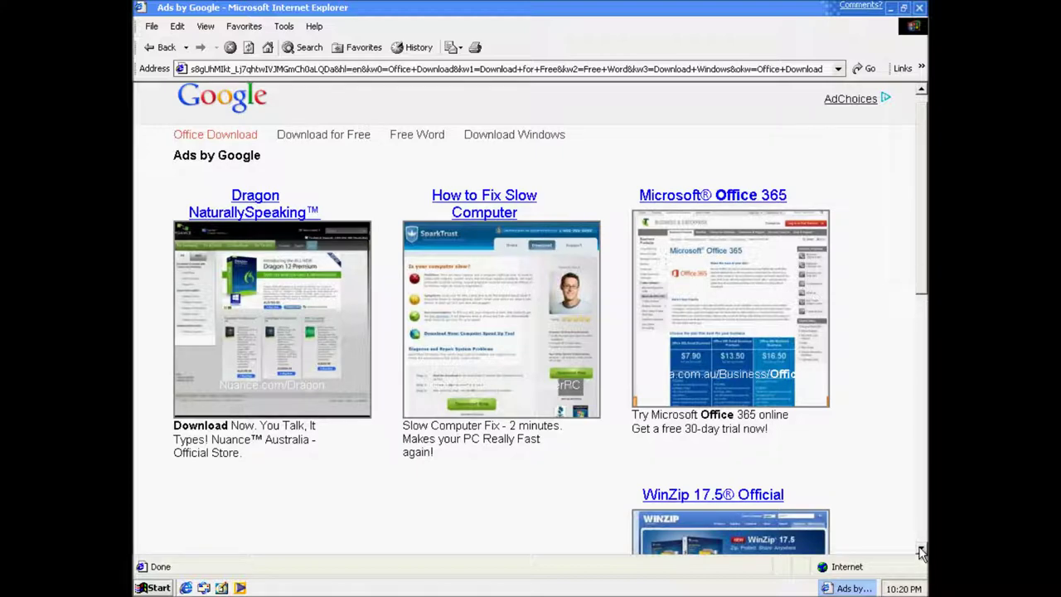
scroll(921, 553, "down", 7)
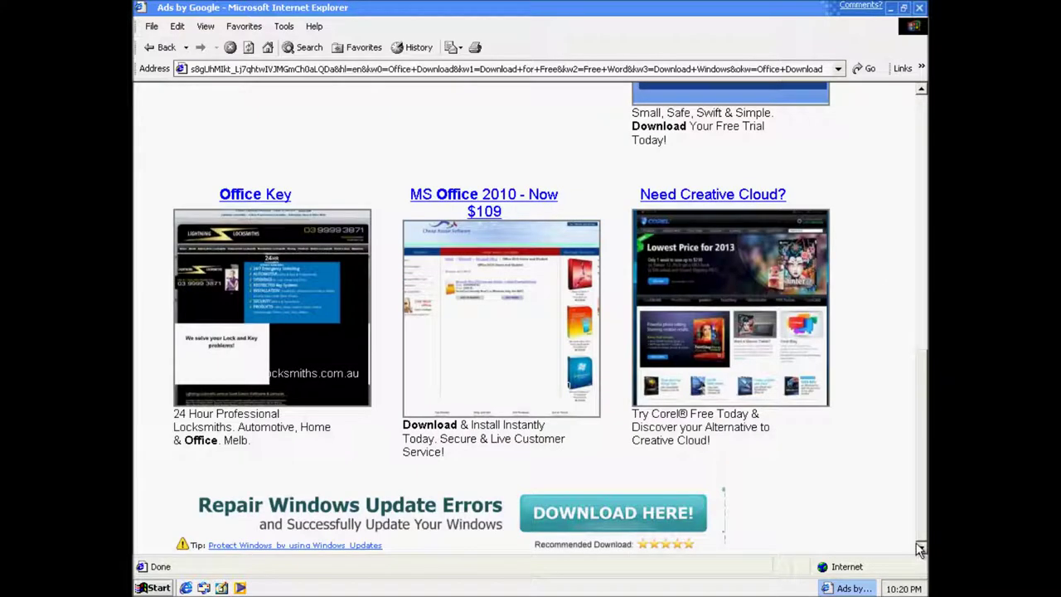
left_click(164, 50)
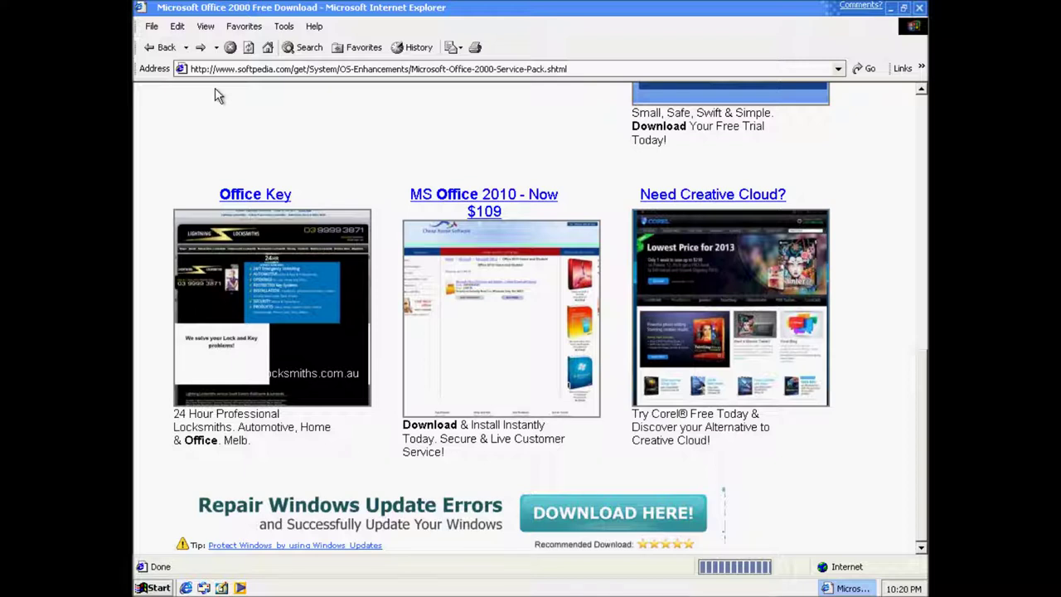
- Open Softpedia's download page for Microsoft Office 2000 Service Pack 3 (SP3)
scroll(214, 95, "up", 10)
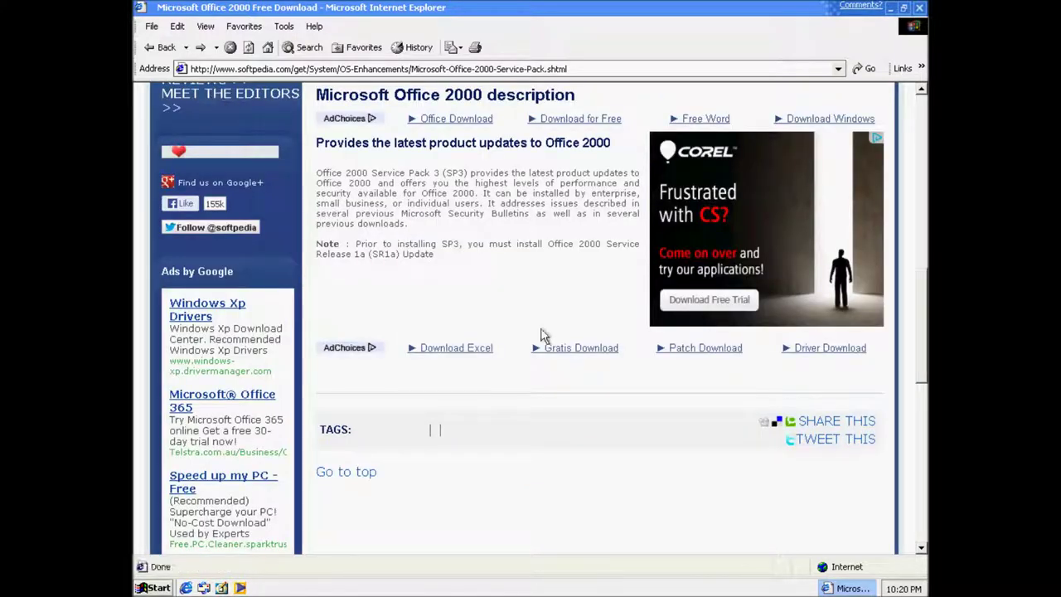
scroll(550, 323, "up", 2)
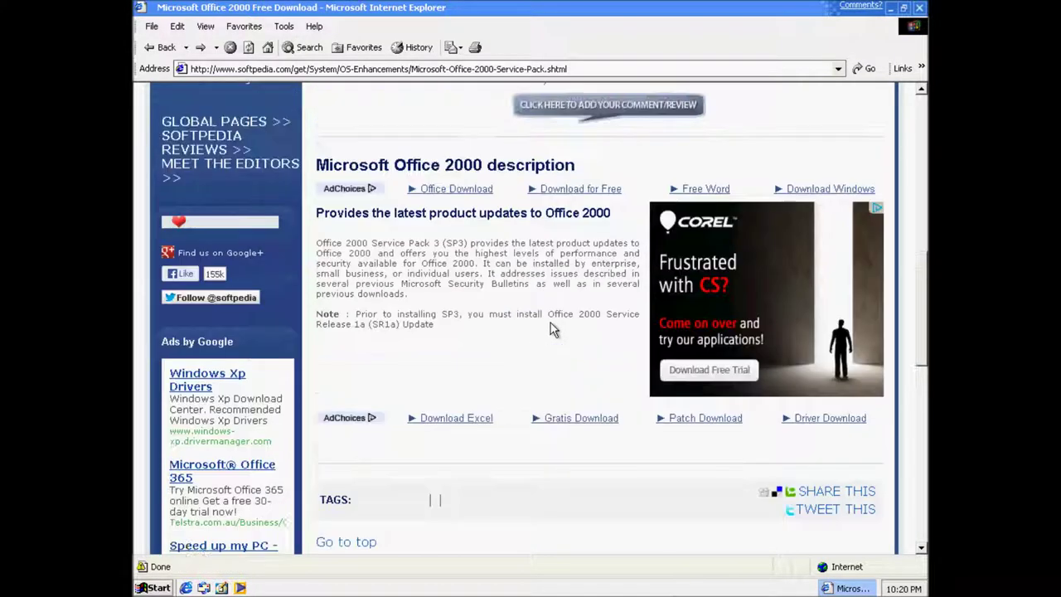
scroll(551, 322, "up", 12)
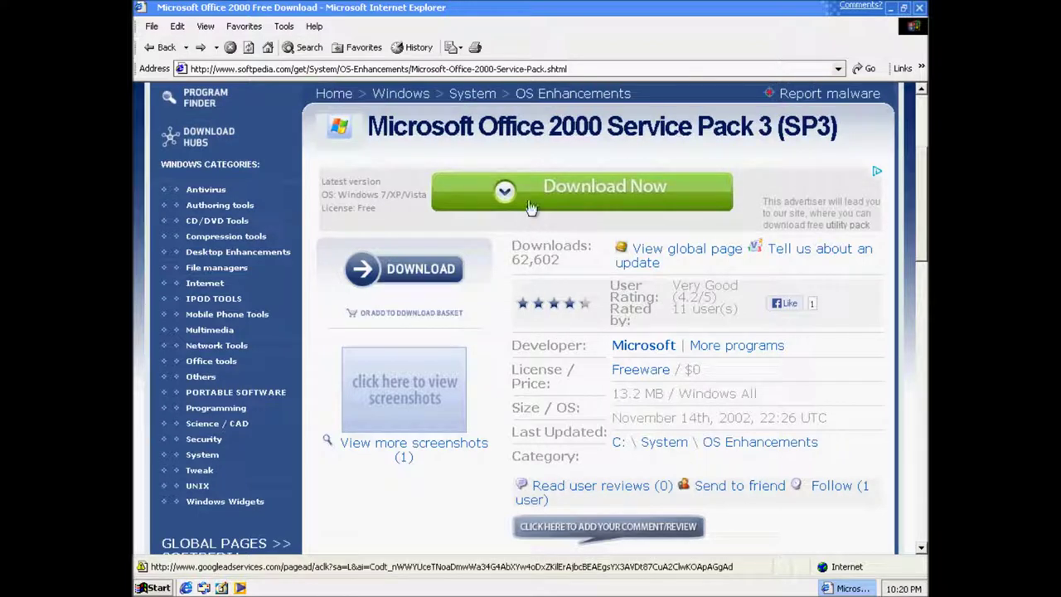
left_click(399, 281)
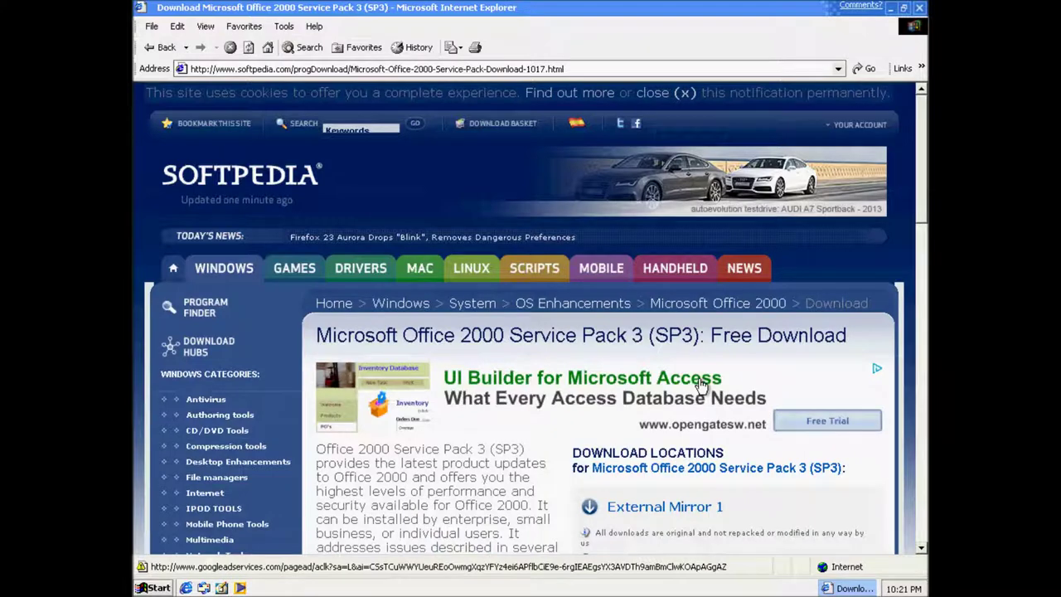
- Try to download Microsoft Office 2000 Service Pack 3 (SP3) from External Mirror 1
scroll(595, 461, "down", 3)
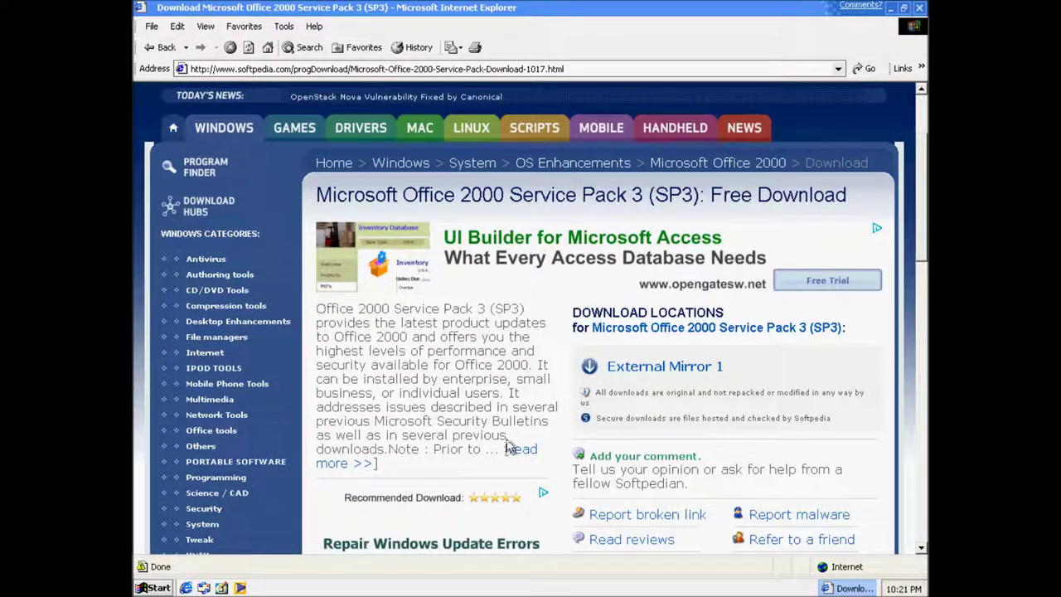
scroll(581, 324, "down", 3)
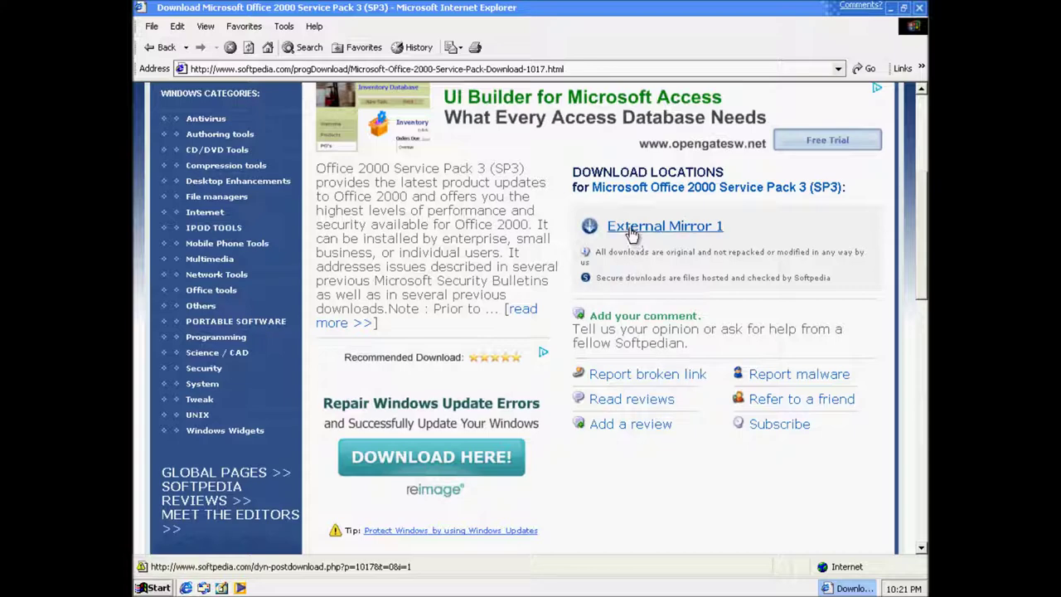
scroll(642, 347, "down", 4)
scroll(642, 346, "down", 1)
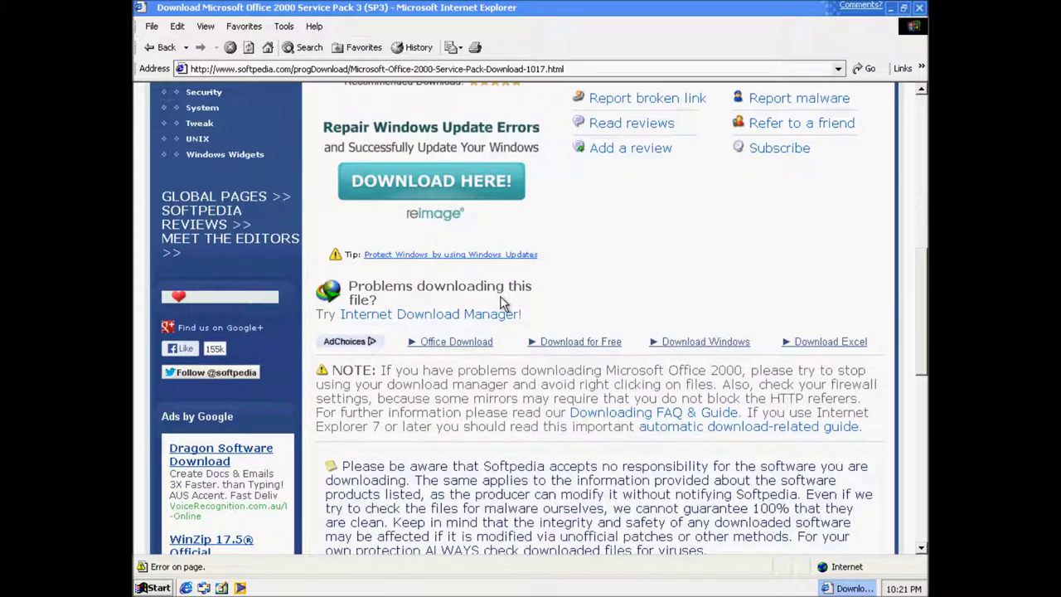
scroll(502, 302, "up", 8)
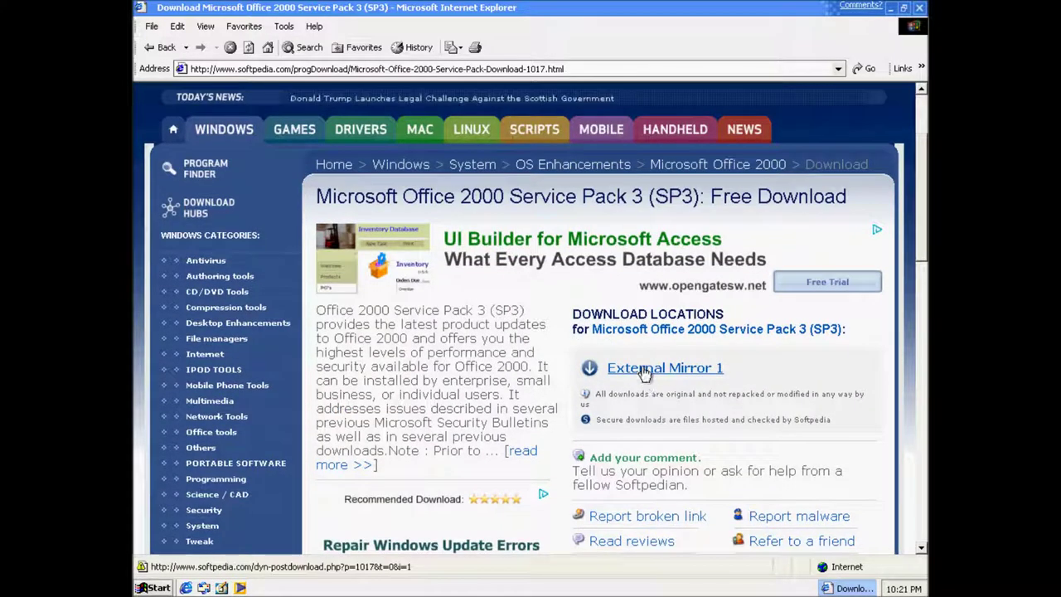
left_click(644, 373)
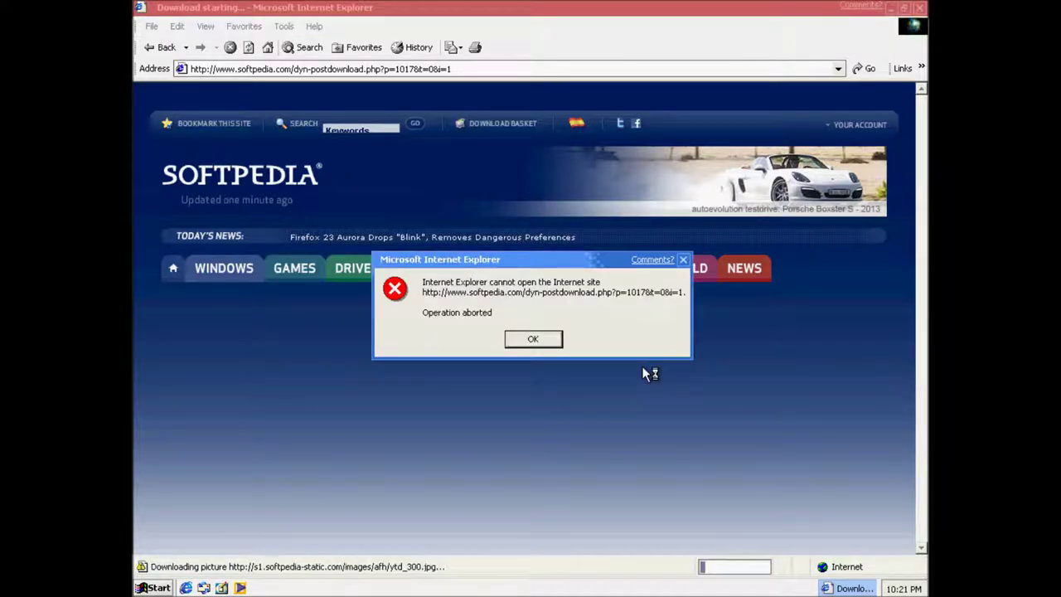
left_click(516, 342)
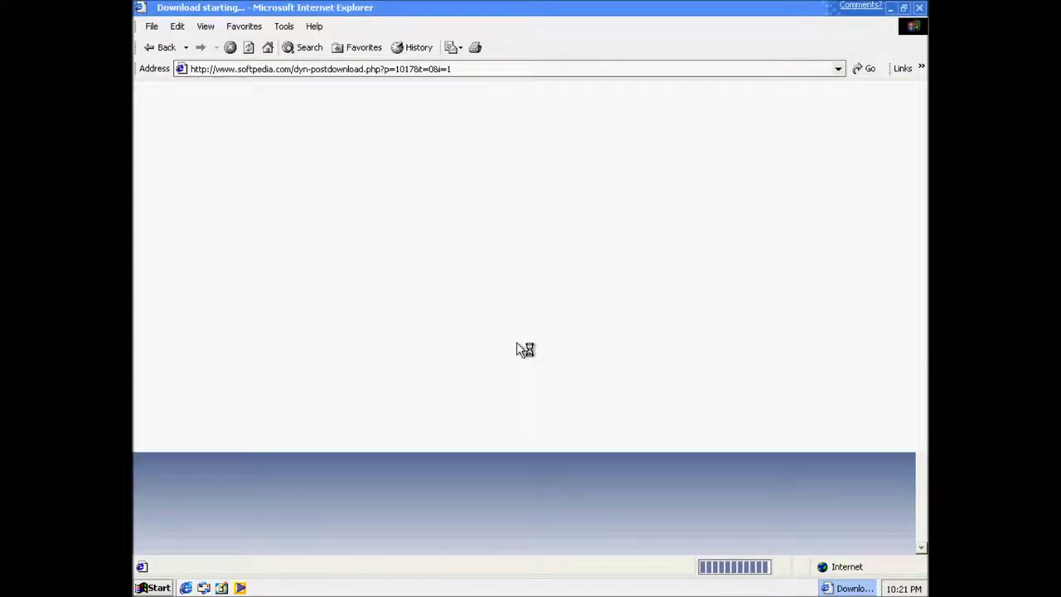
left_click(919, 8)
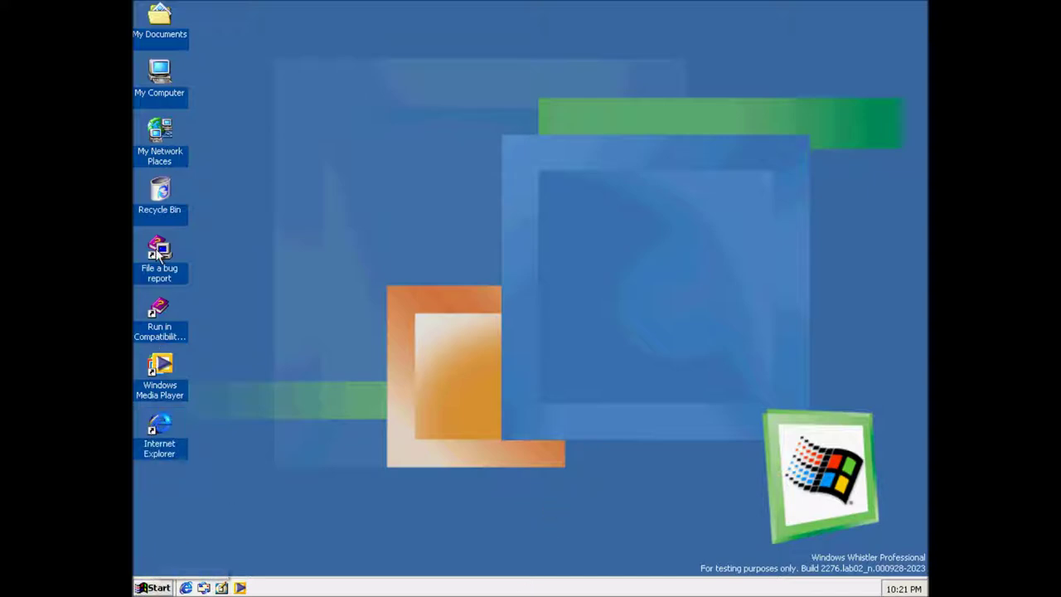
double_click(160, 425)
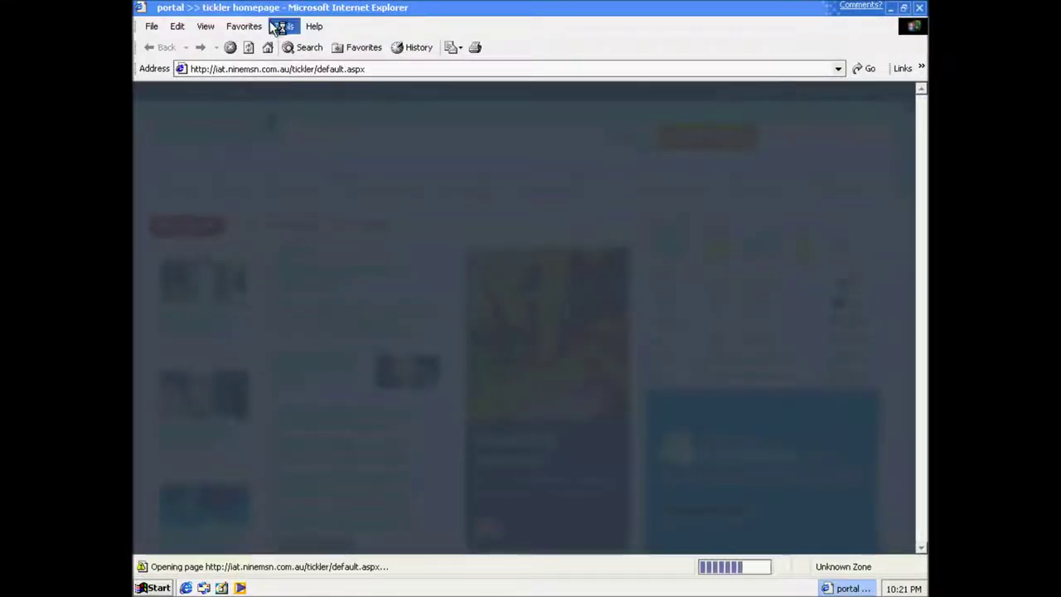
left_click(278, 70)
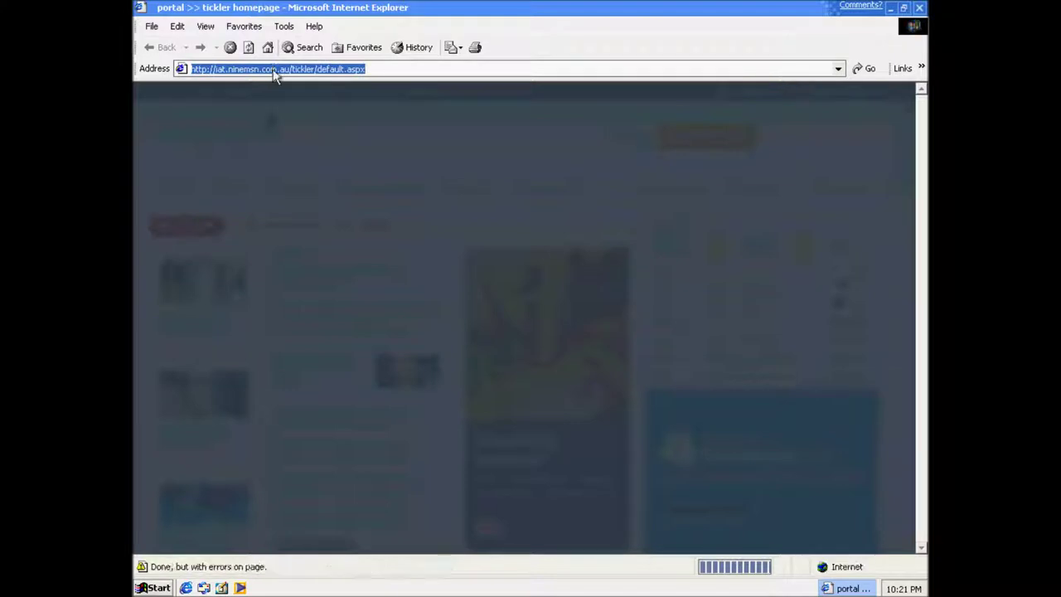
type("file")
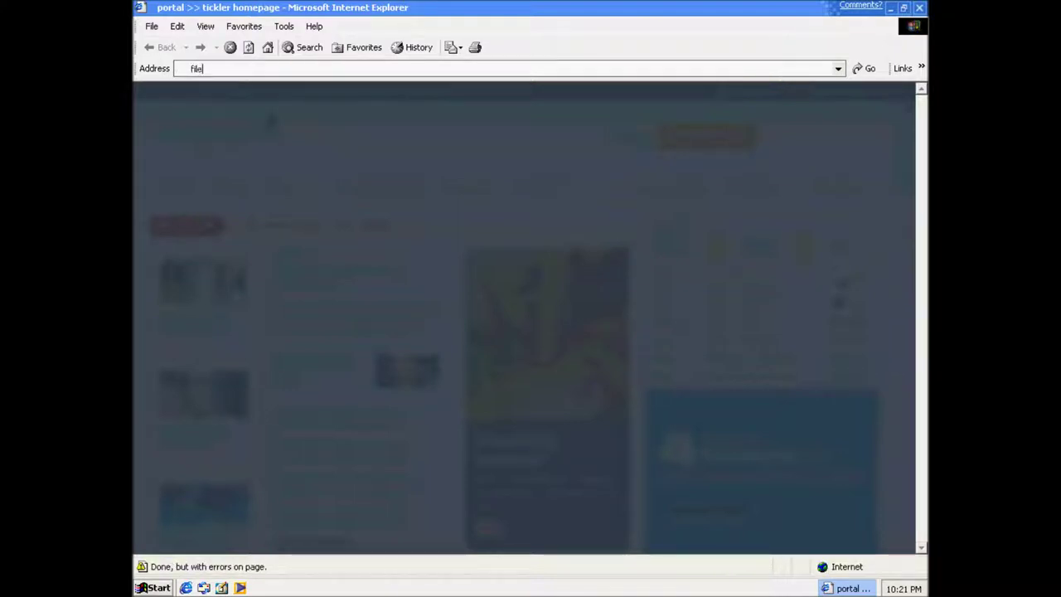
type("h")
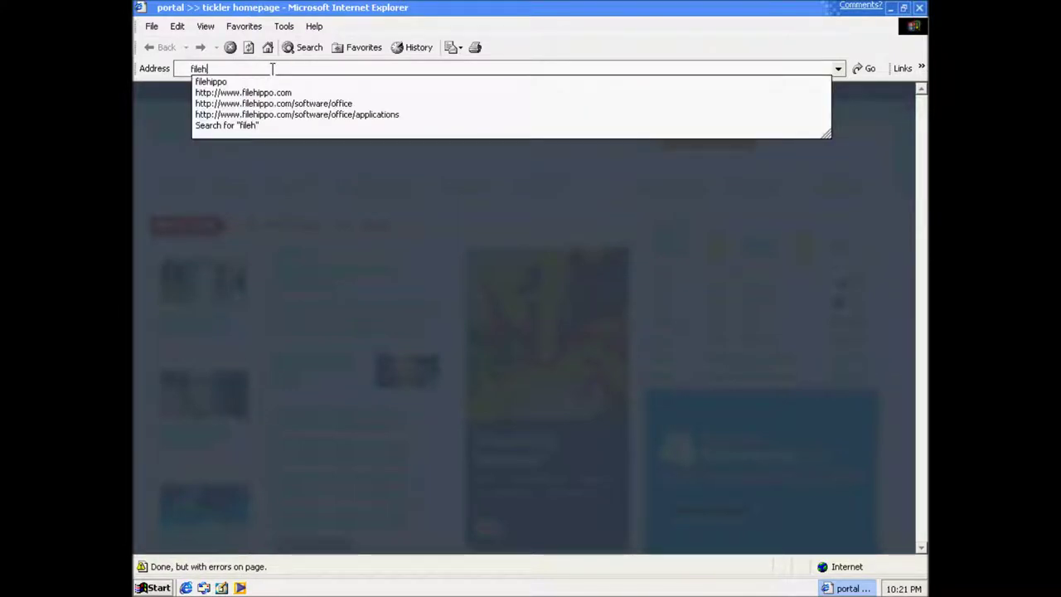
type("ippo")
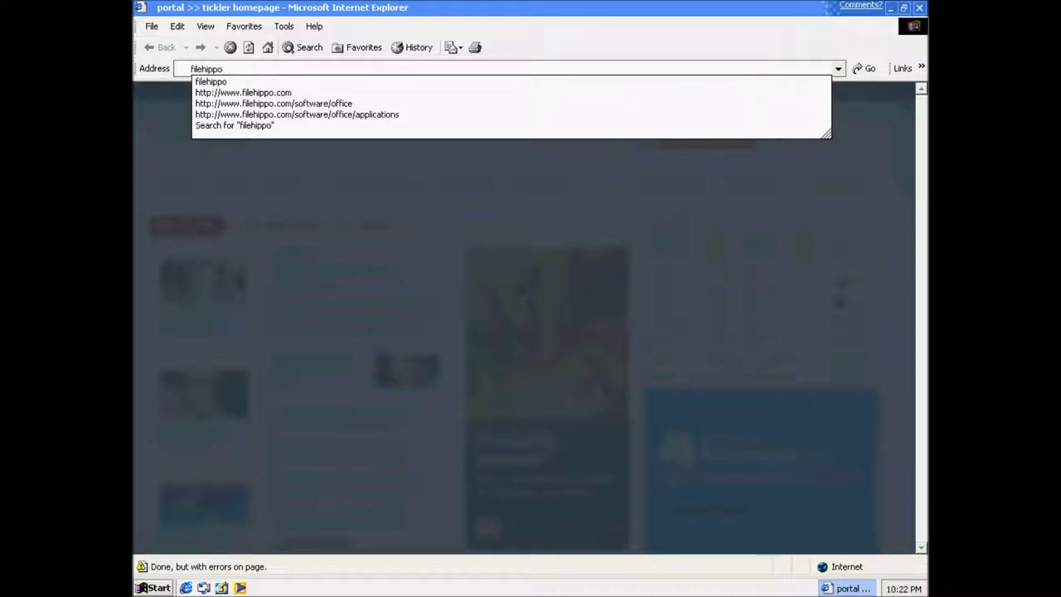
key("Down")
key("Down")
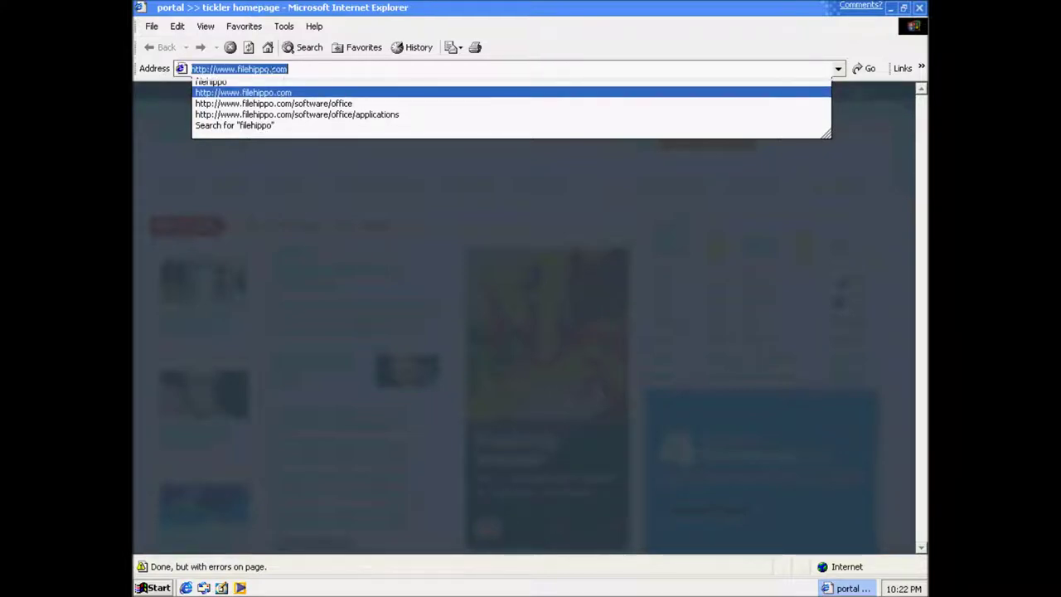
key("Return")
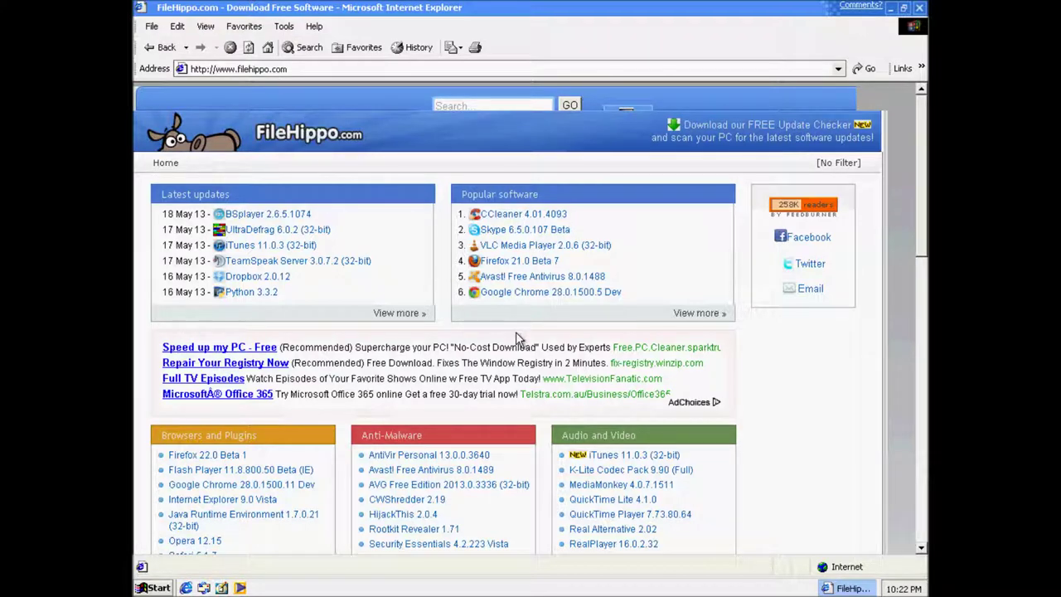
- Open FileHippo's Opera 12.15 page, accepting the certificate alert, and start downloading the latest version
scroll(516, 331, "down", 3)
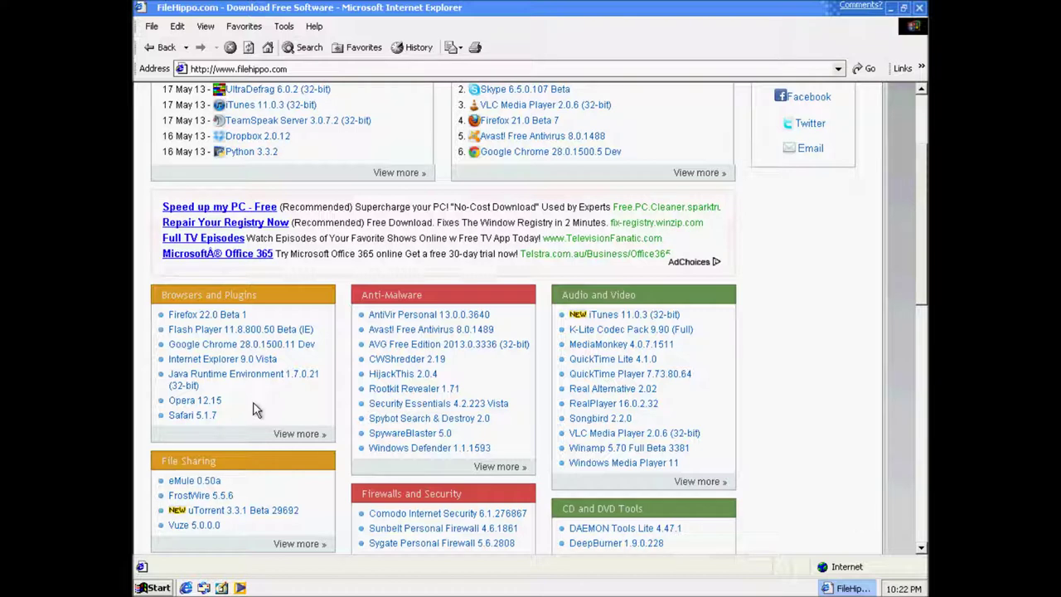
left_click(209, 401)
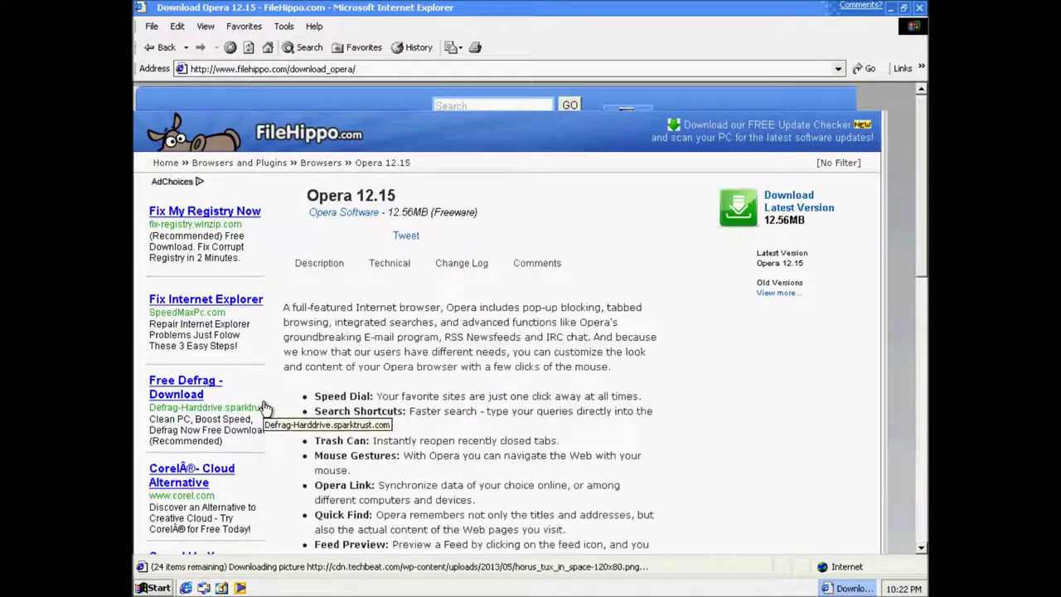
left_click(485, 383)
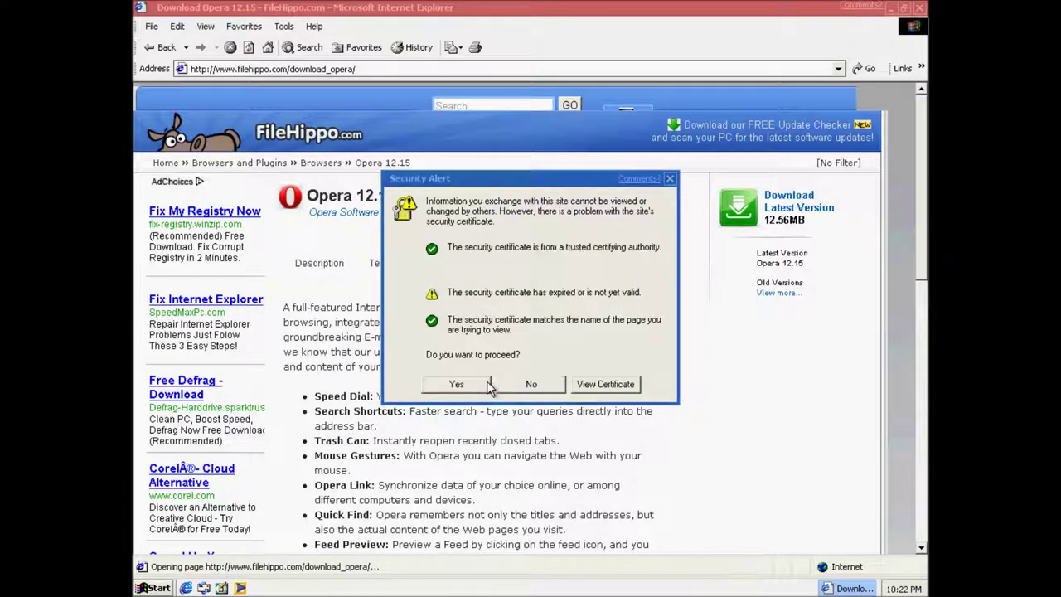
left_click(479, 383)
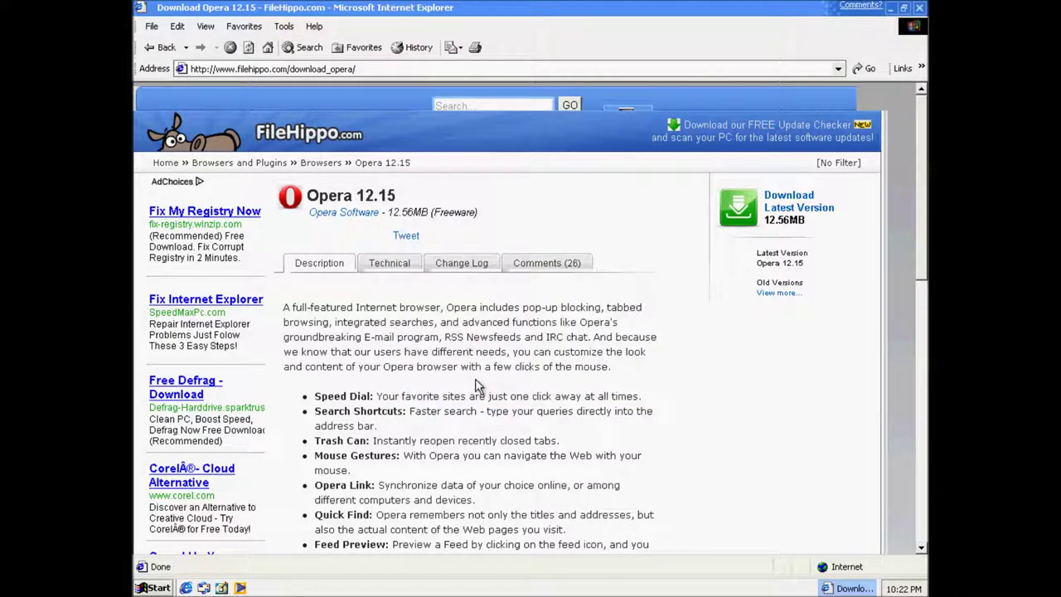
left_click(807, 208)
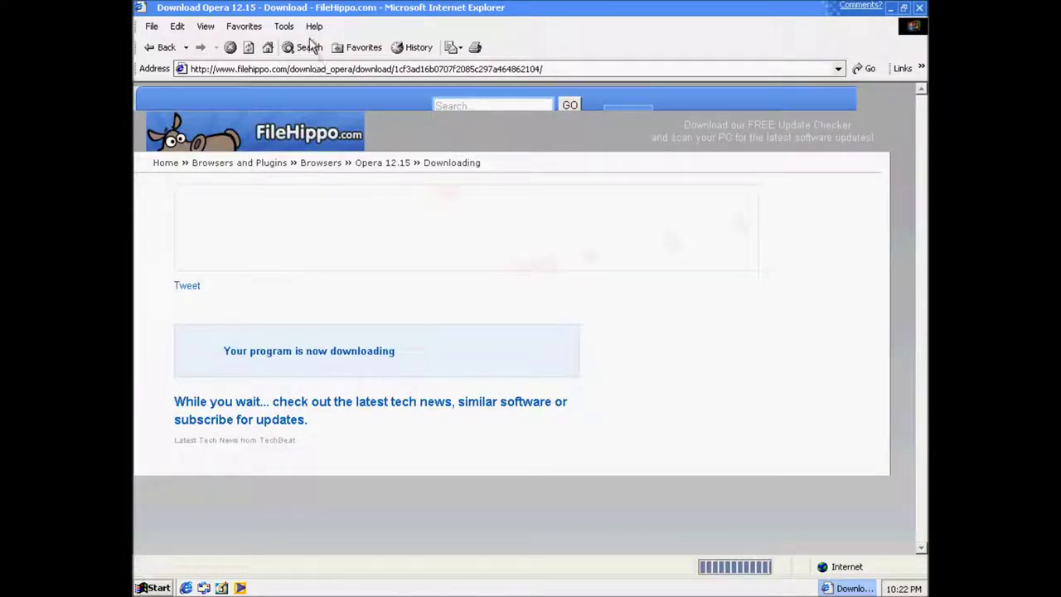
- View the version information for Internet Explorer and close it
left_click(314, 25)
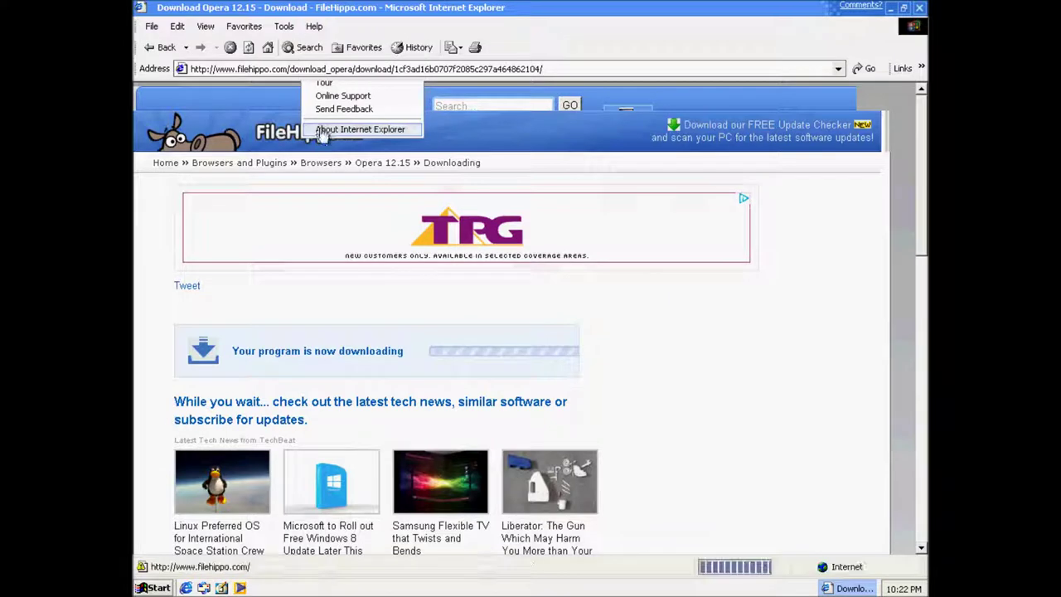
left_click(322, 130)
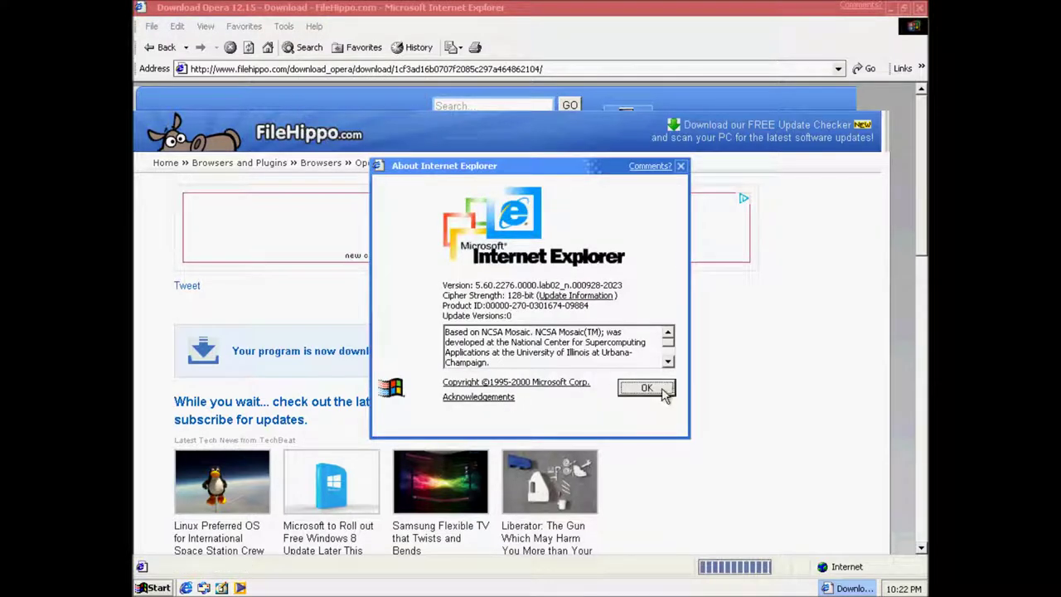
left_click(647, 388)
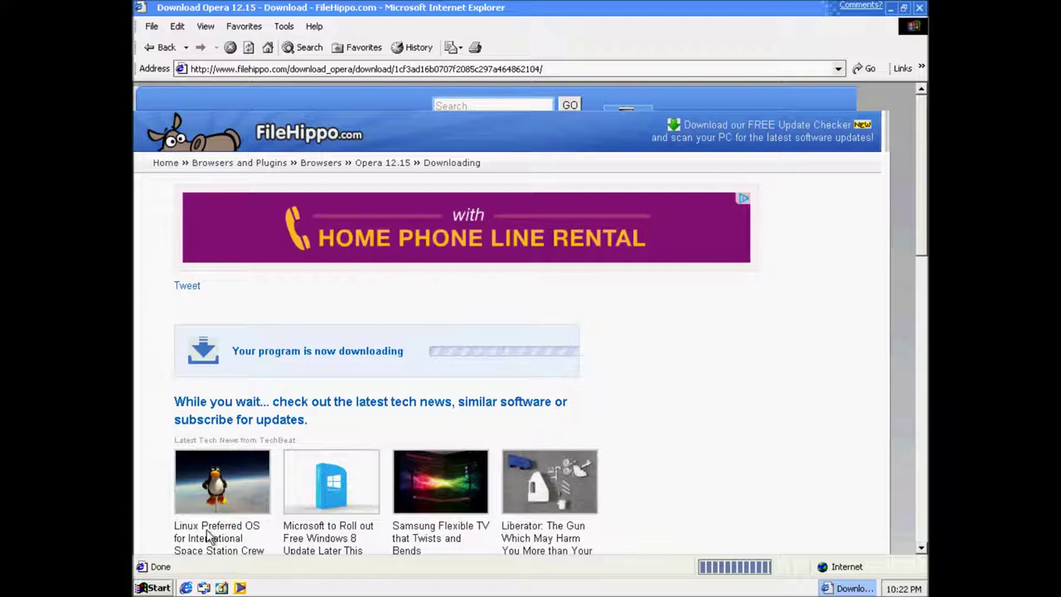
- Save Opera_1215_int_Setup.exe to disk, cancel the duplicate download request, and have the progress dialog close when the download completes
left_click(156, 587)
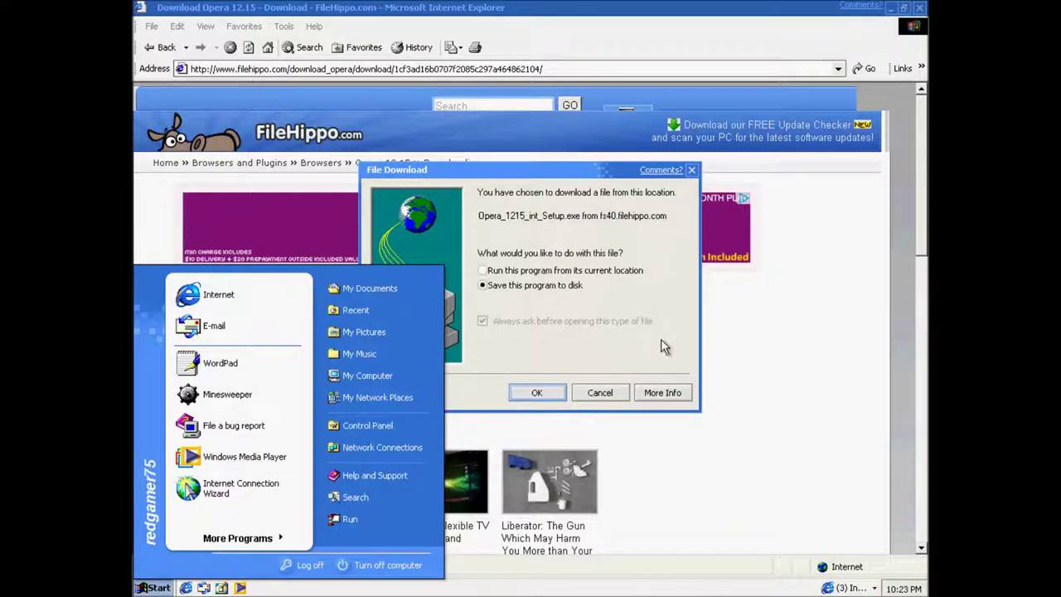
left_click(664, 346)
left_click(536, 392)
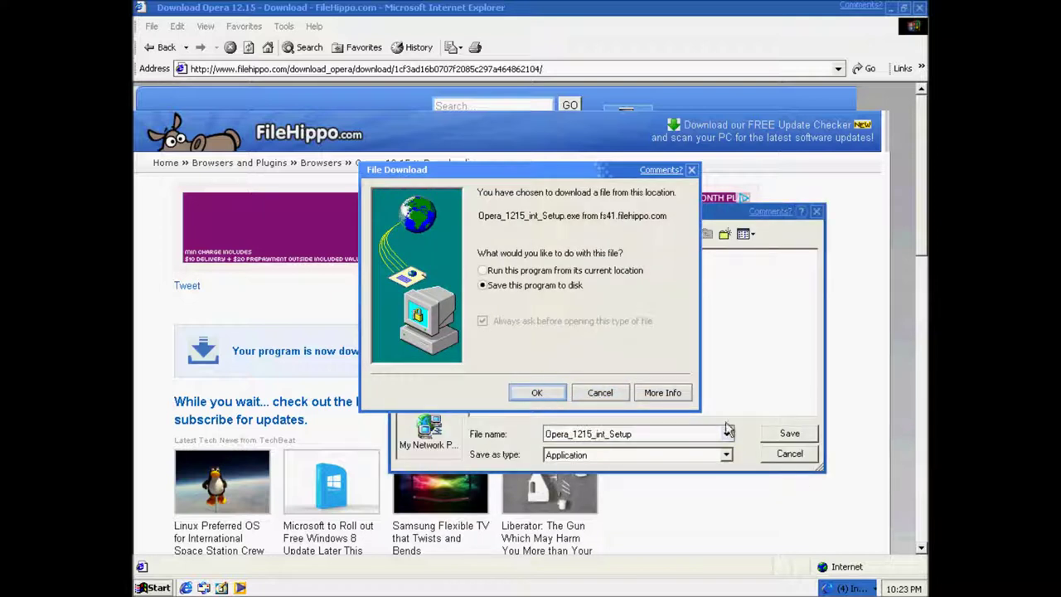
left_click(791, 436)
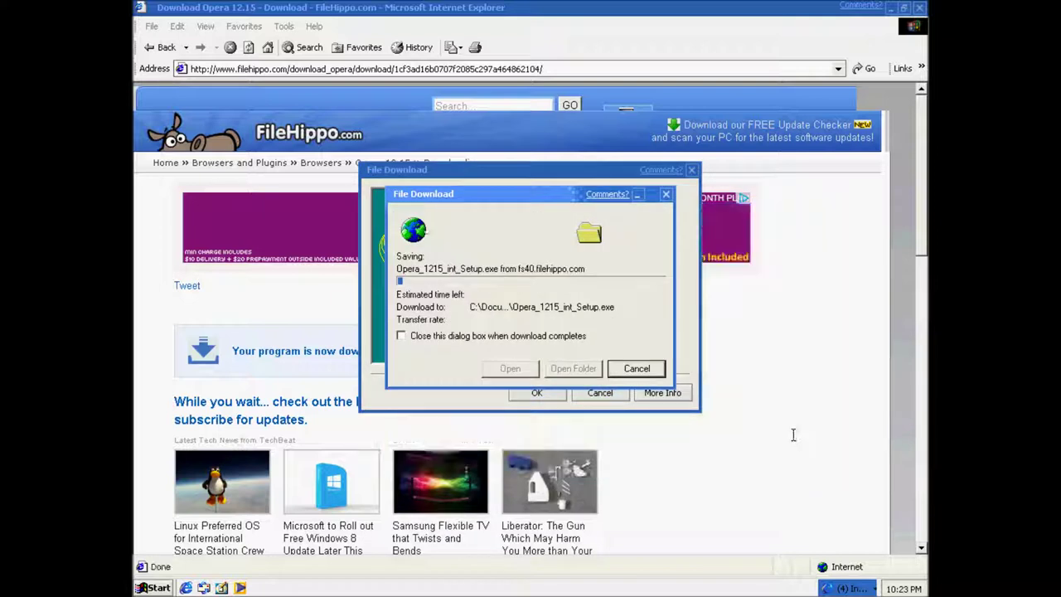
left_click(617, 394)
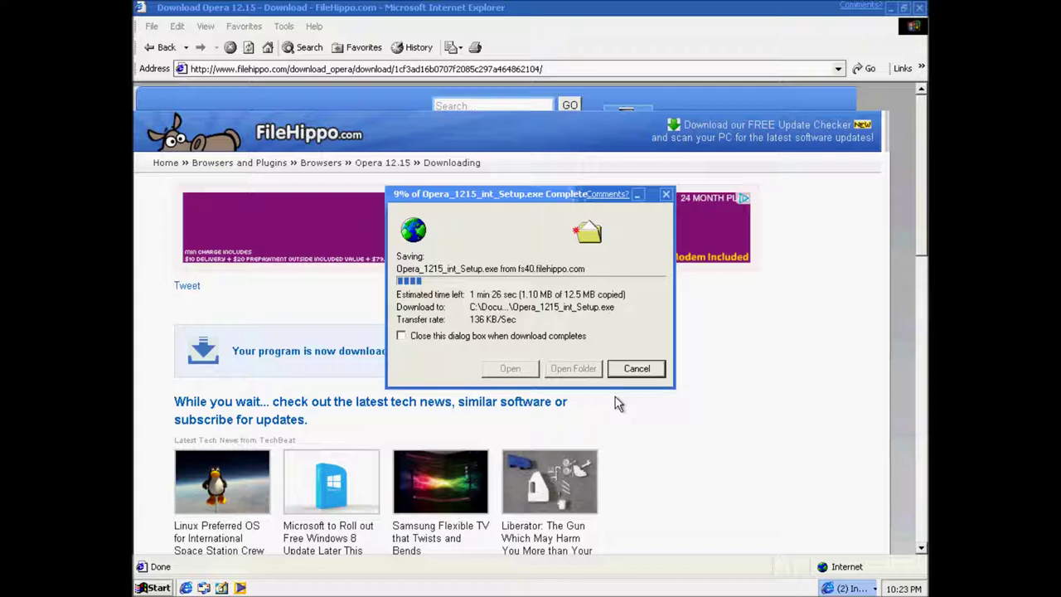
left_click(402, 335)
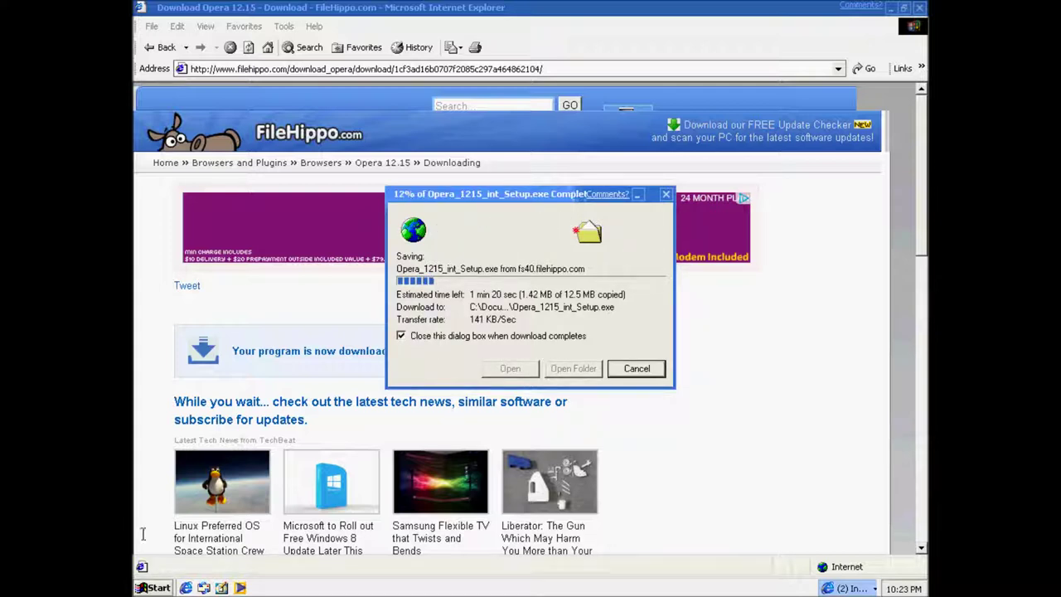
- Assign Windows Logoff Sound to the Exit Windows event in the Control Panel's Sounds and Audio Devices settings, and close Control Panel
left_click(156, 588)
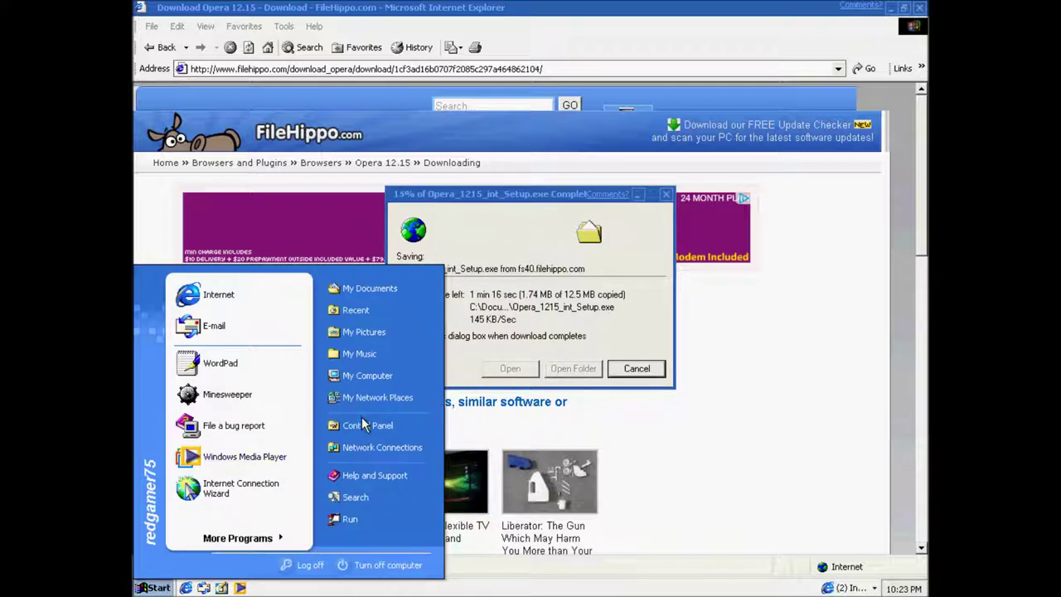
left_click(489, 469)
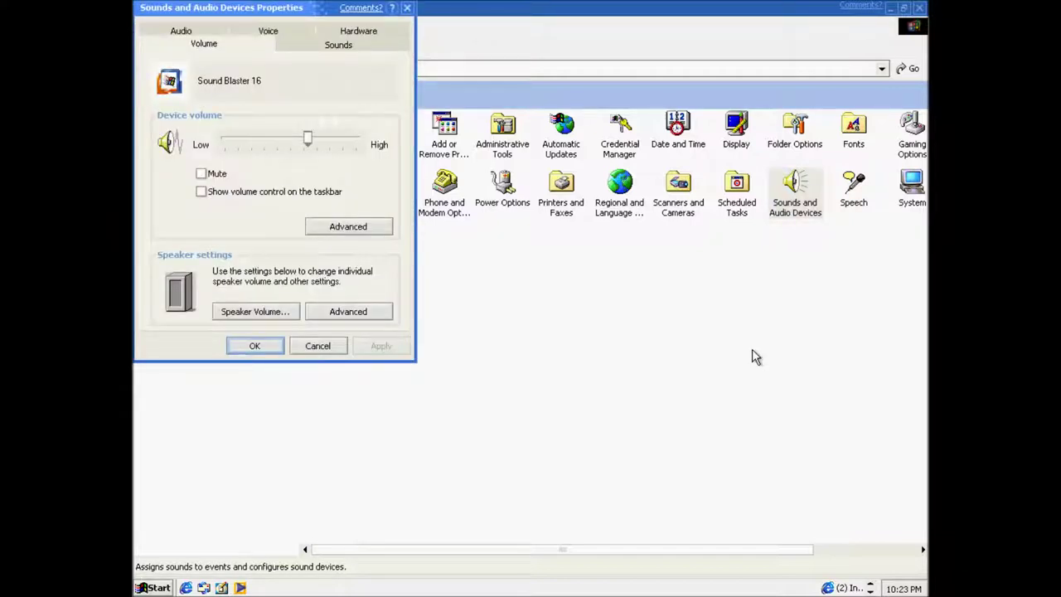
left_click(297, 48)
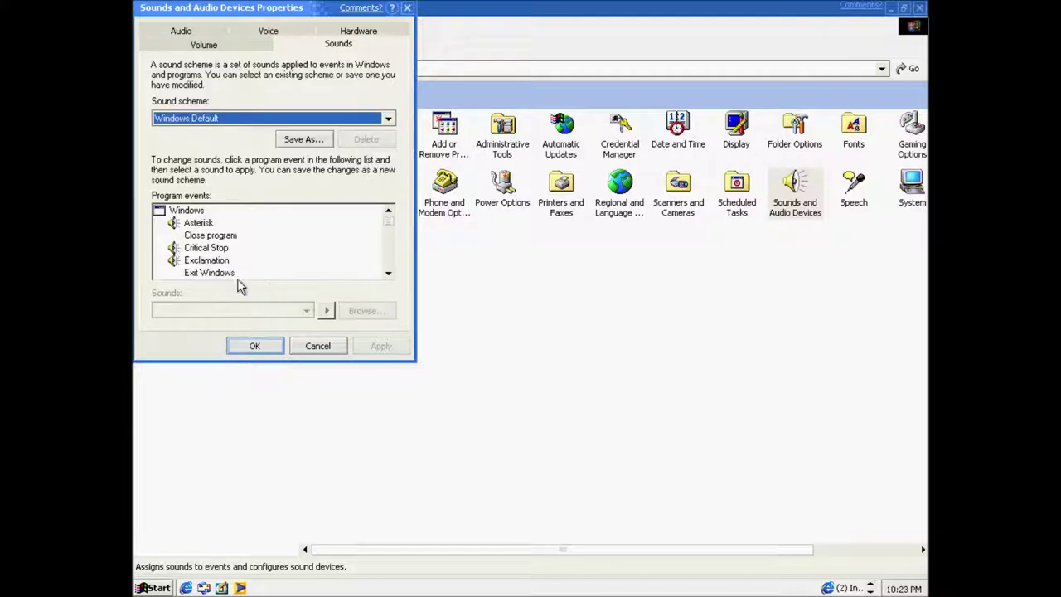
left_click(230, 275)
left_click(306, 310)
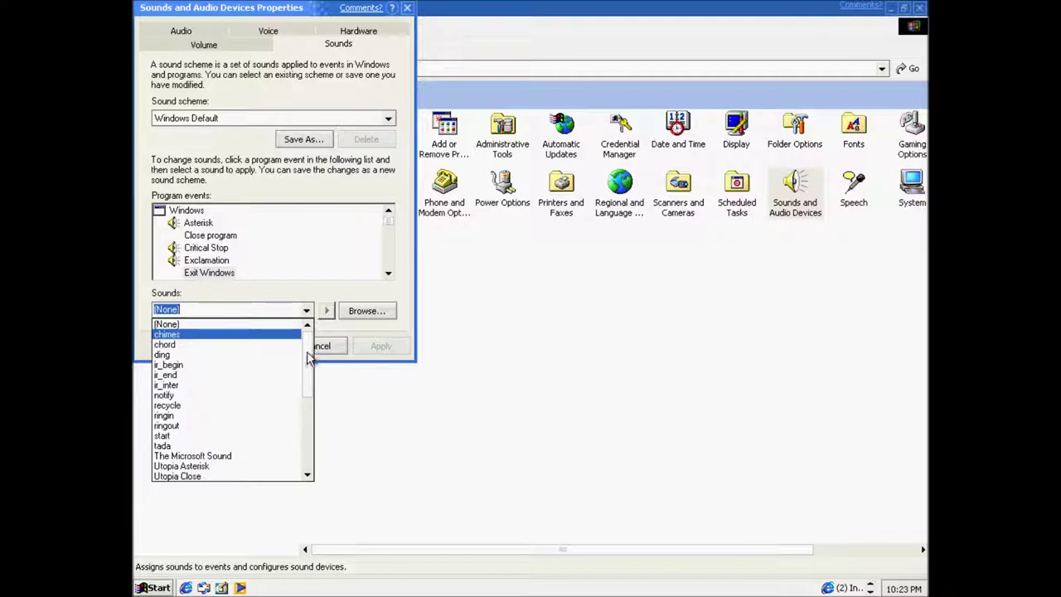
left_click_drag(309, 358, 319, 456)
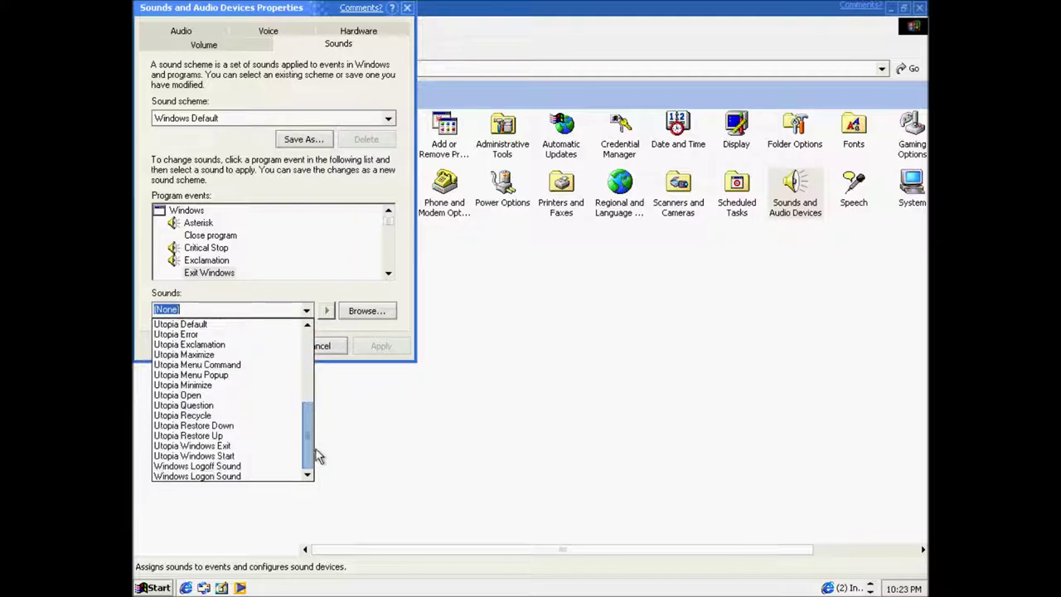
left_click(282, 466)
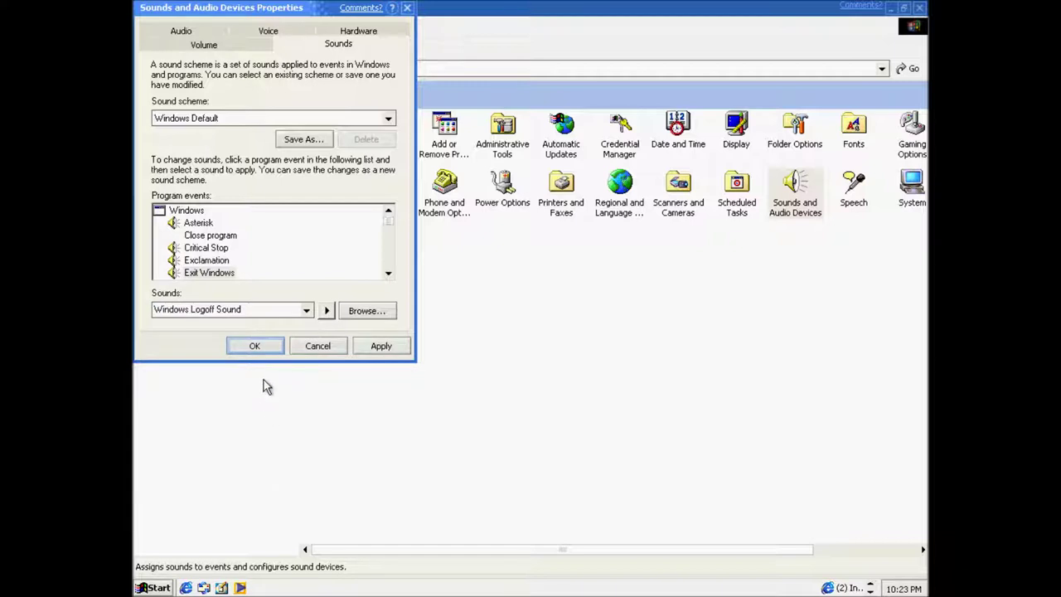
left_click(267, 347)
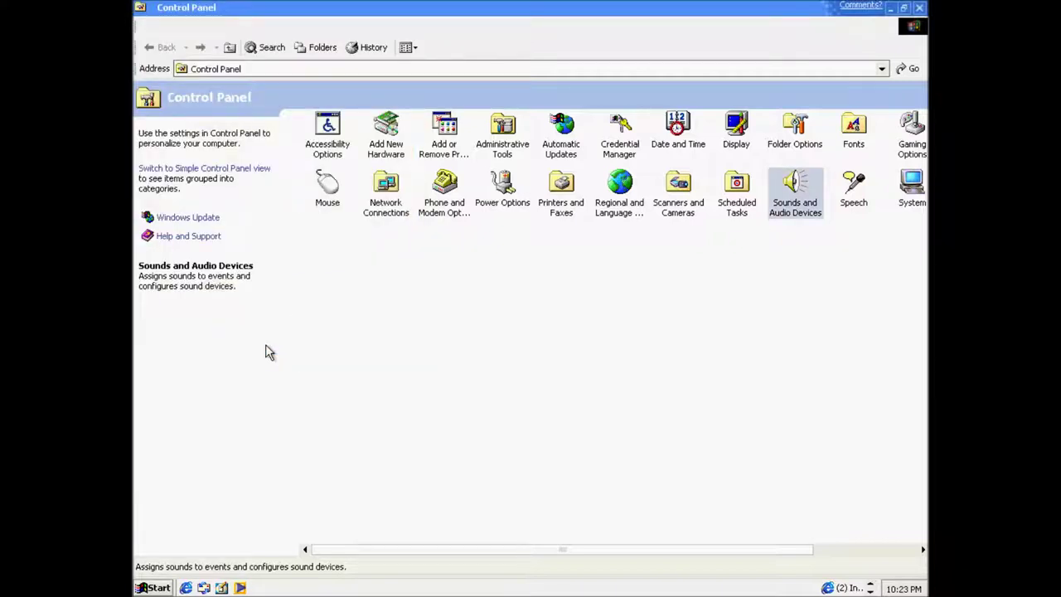
left_click(918, 8)
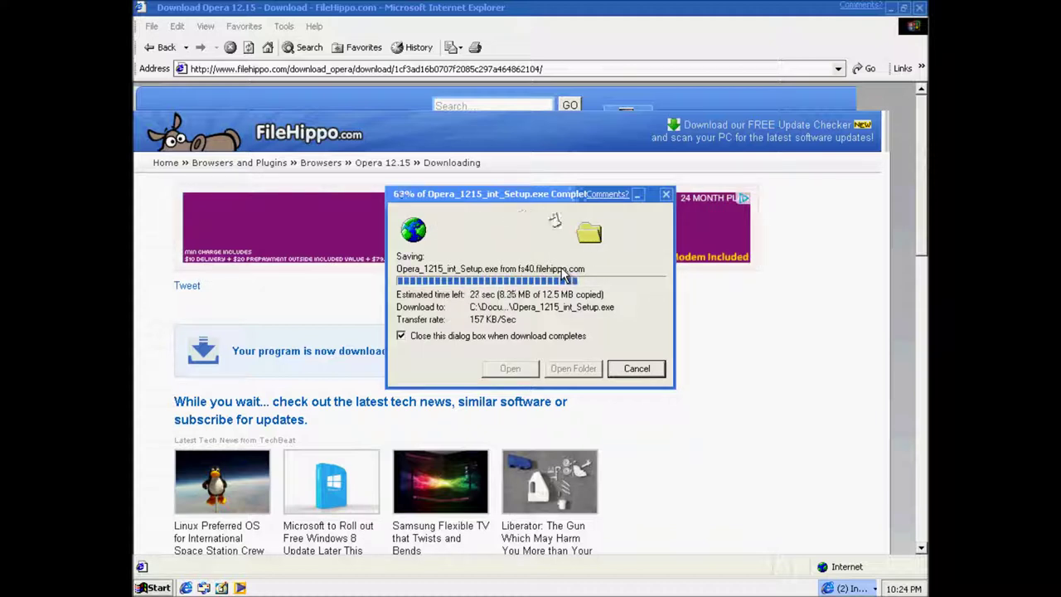
- Search FileHippo for "microsoft office", agreeing to send the information, and bring up the Opera setup download's progress
left_click(500, 103)
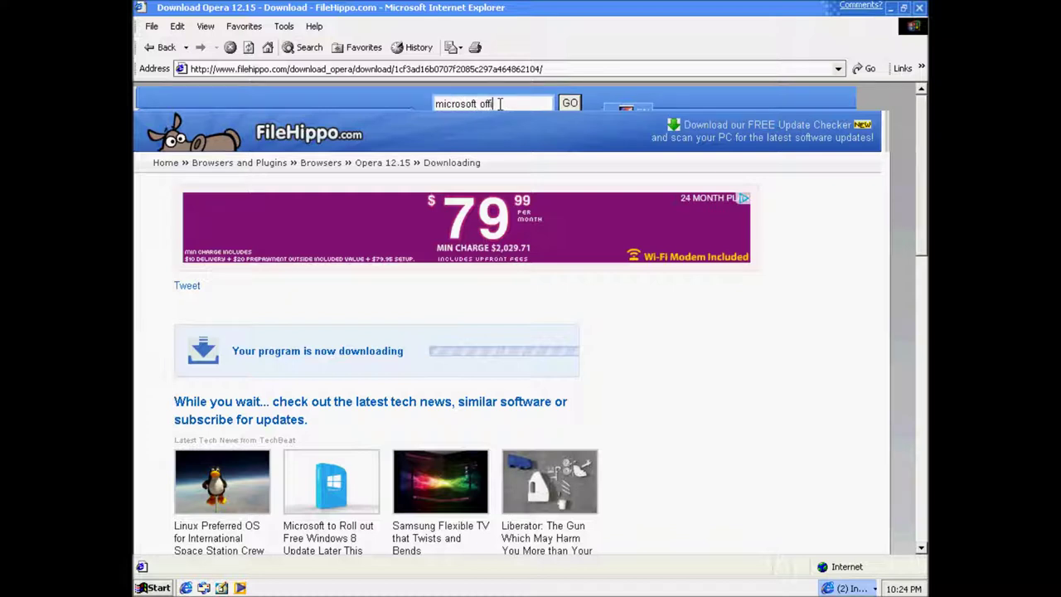
type("e")
key("Return")
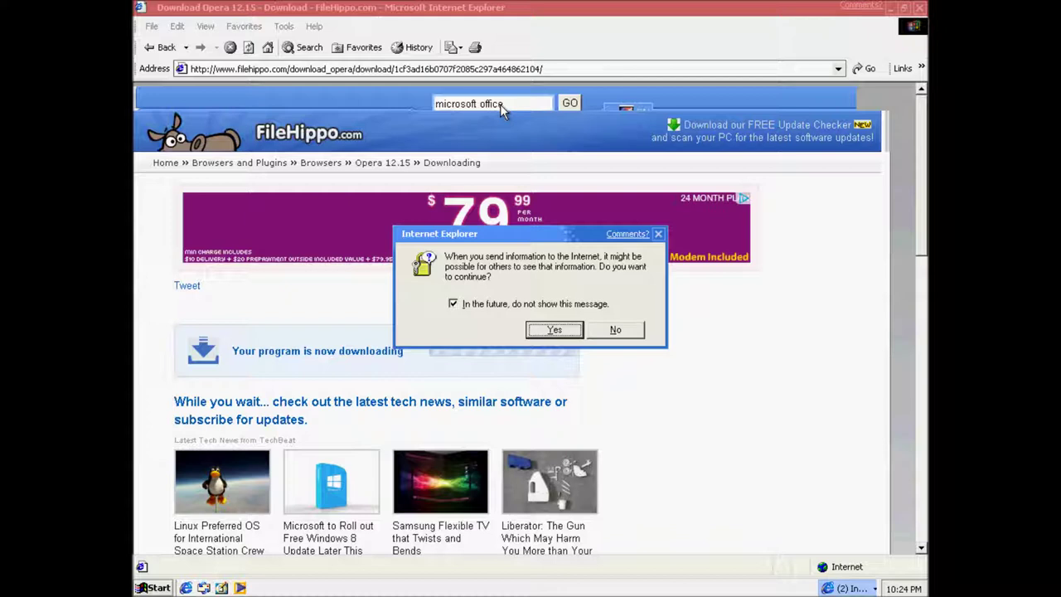
left_click(571, 331)
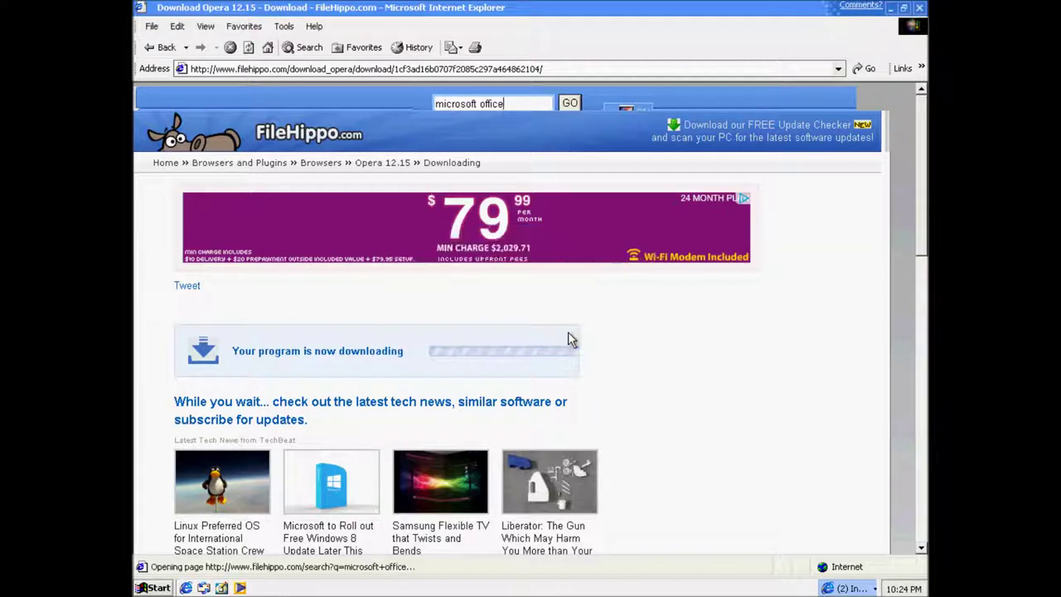
left_click(872, 589)
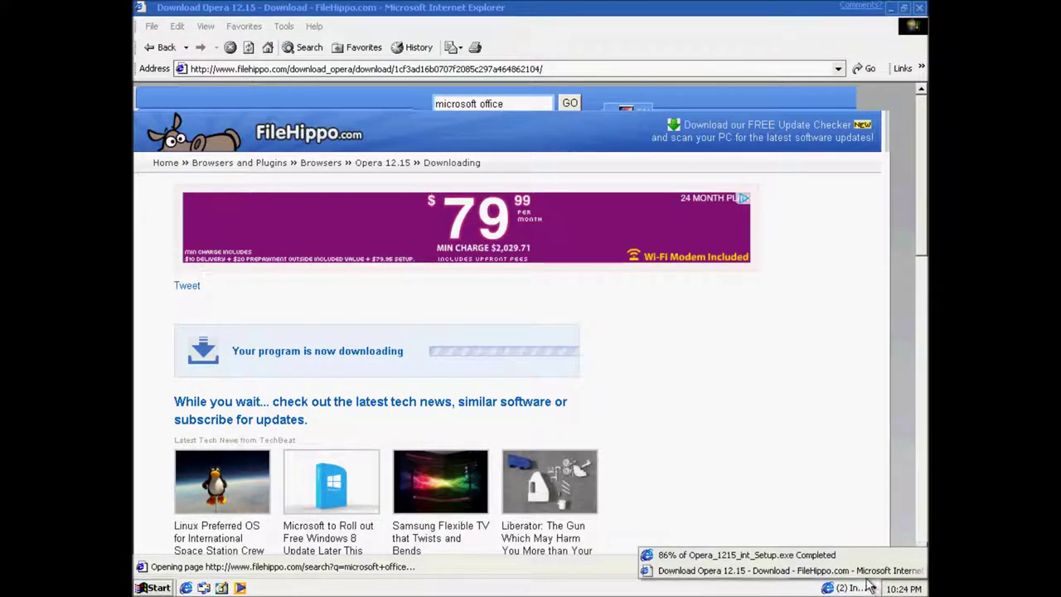
left_click(855, 555)
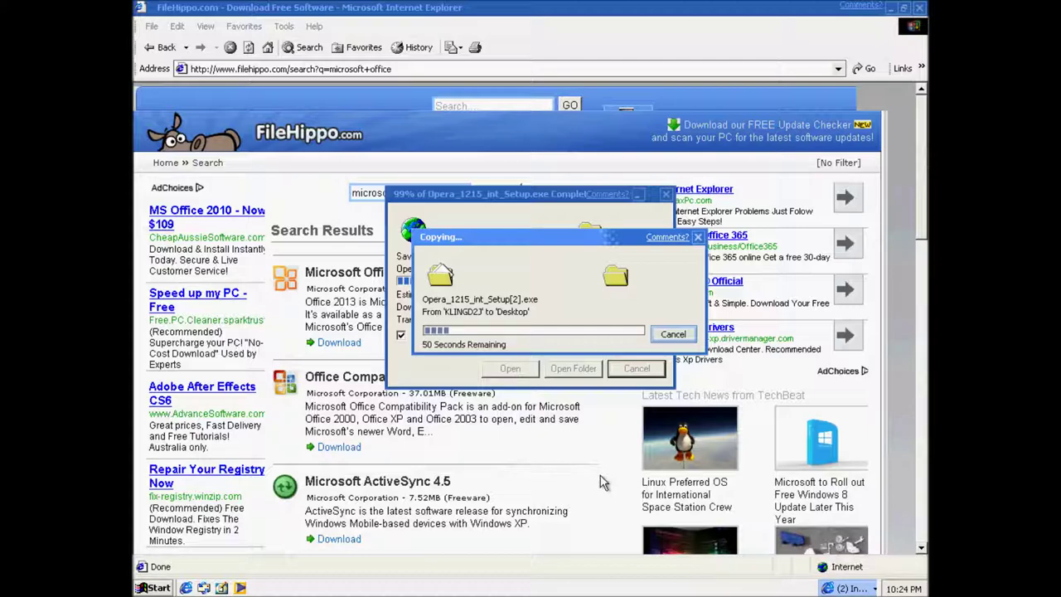
- Look through the first page of "microsoft office" results and open page 2
scroll(602, 482, "down", 15)
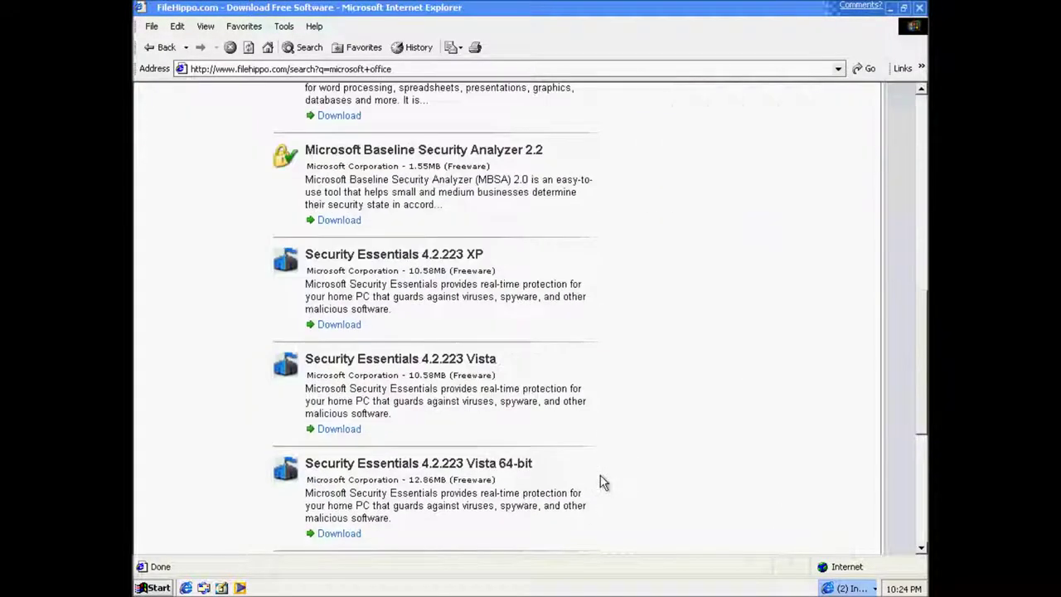
scroll(603, 482, "down", 5)
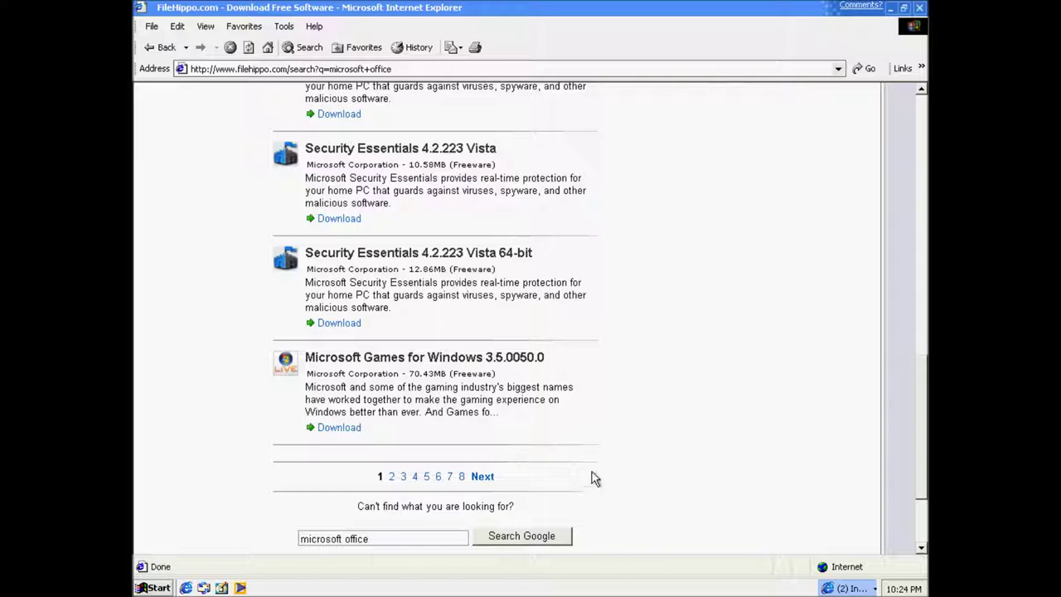
left_click(393, 481)
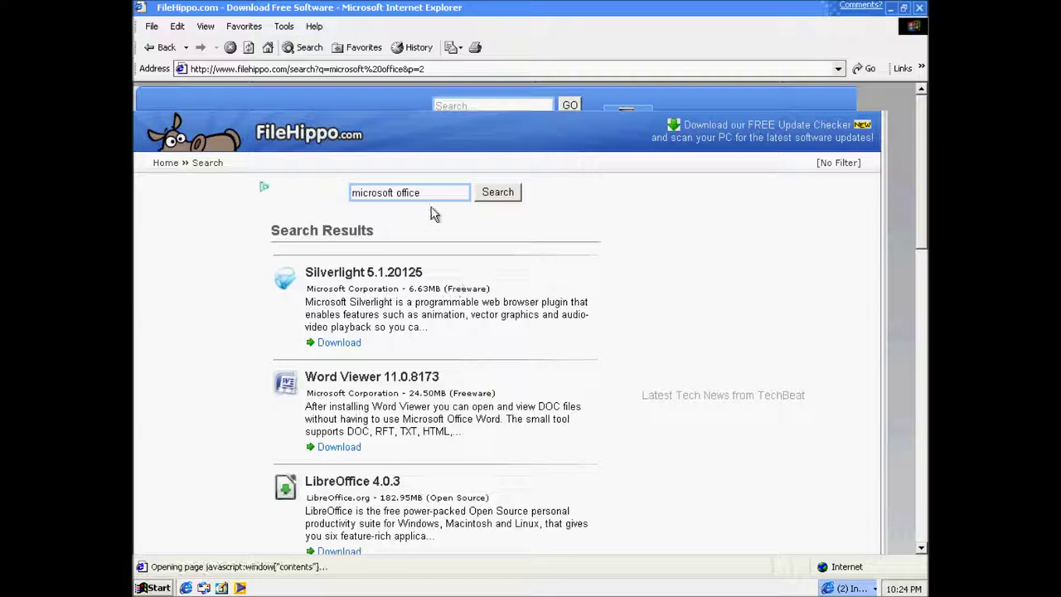
- Refine the FileHippo search to "microsoft office 2000" and look through the first page of results
type("2000")
key("Return")
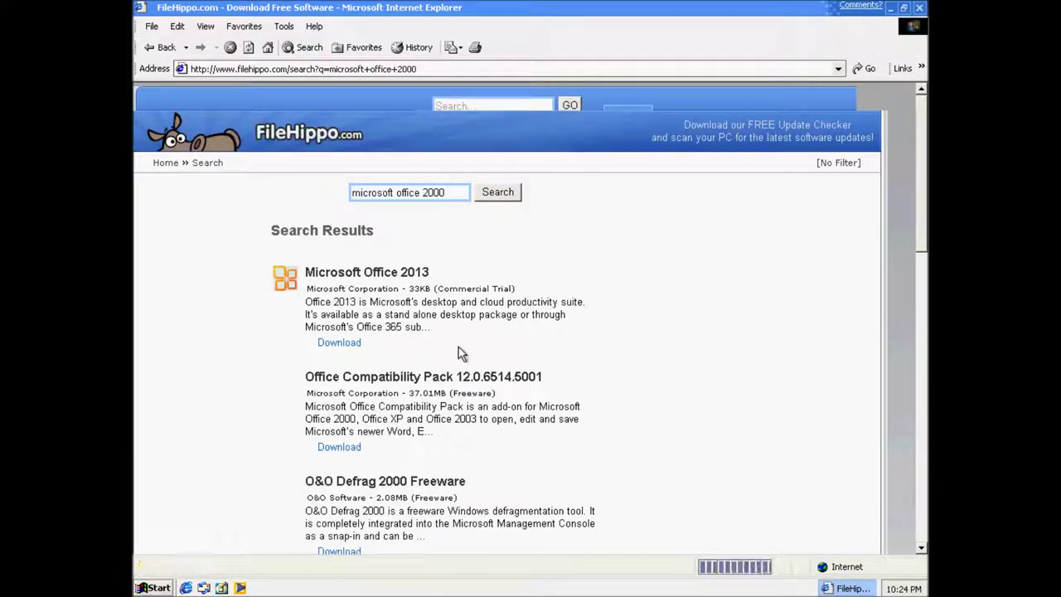
scroll(462, 352, "down", 5)
scroll(464, 356, "down", 8)
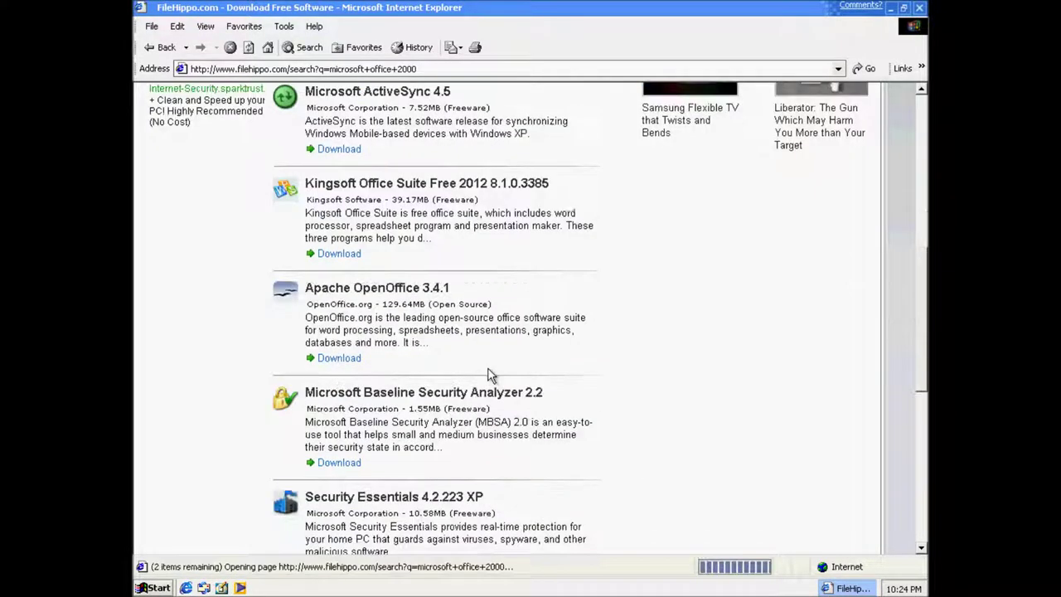
scroll(489, 375, "down", 12)
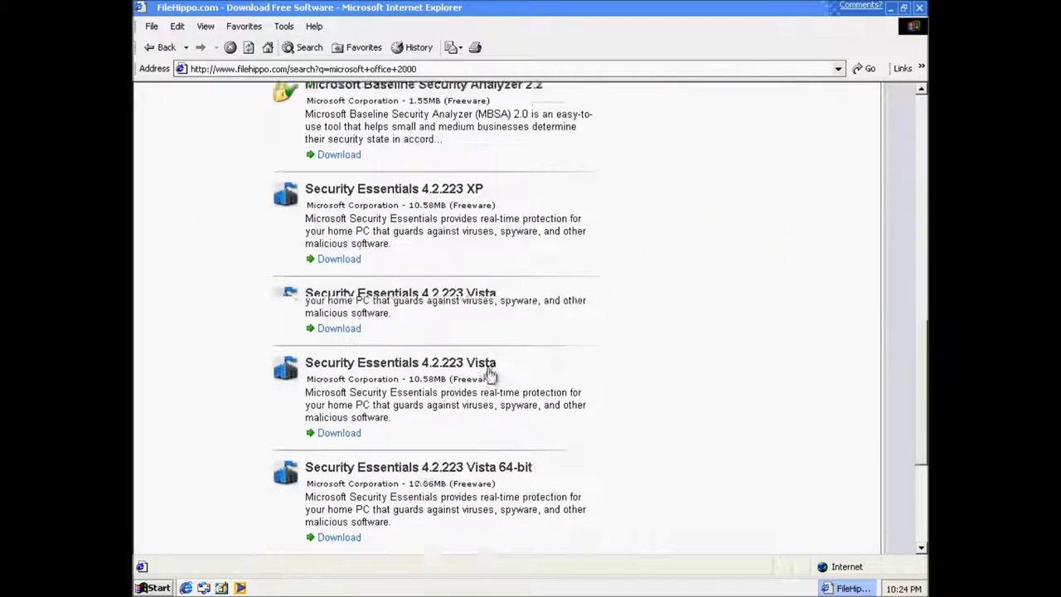
scroll(490, 375, "down", 3)
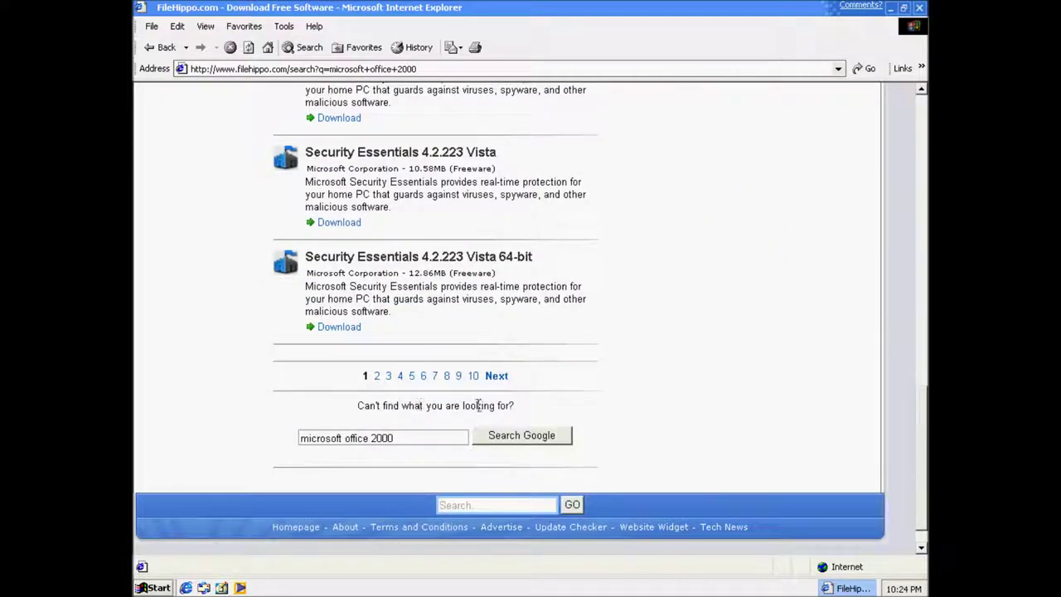
- Examine pages 2 and 3 of the "microsoft office 2000" results for a suitable Office download
left_click(376, 380)
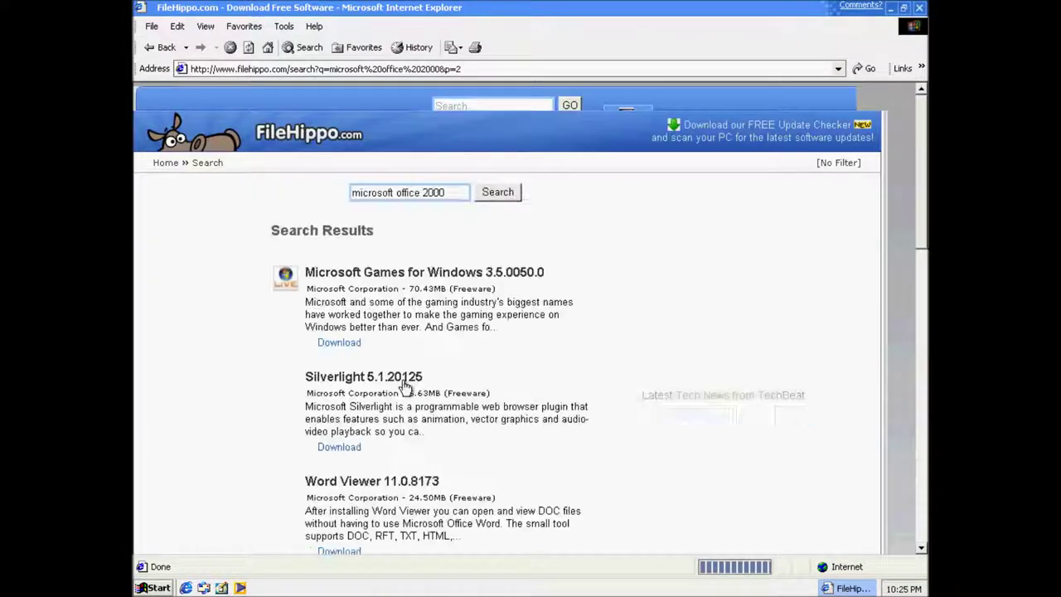
scroll(516, 426, "down", 6)
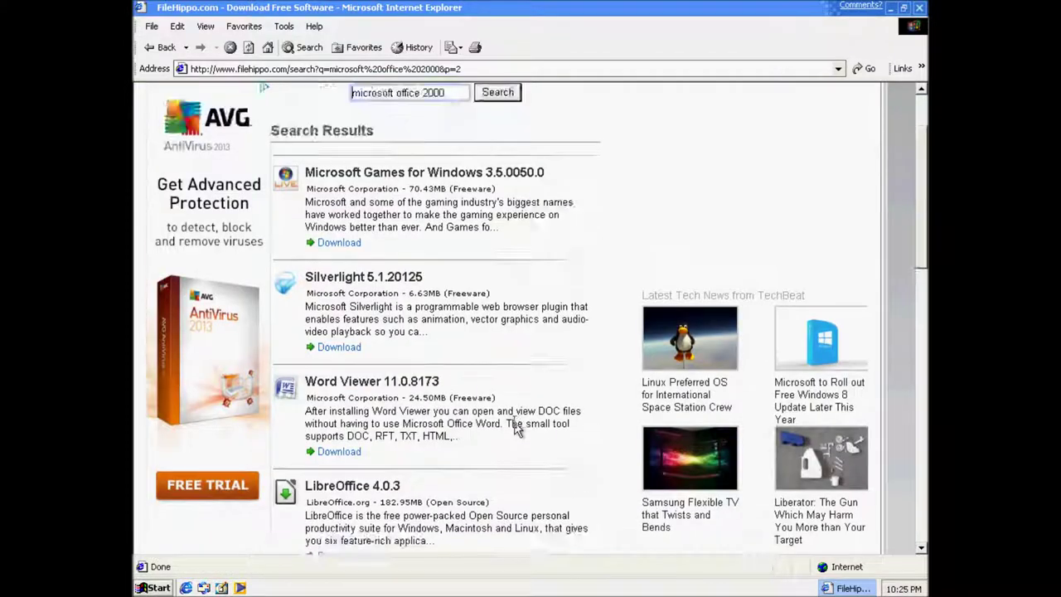
scroll(517, 427, "down", 13)
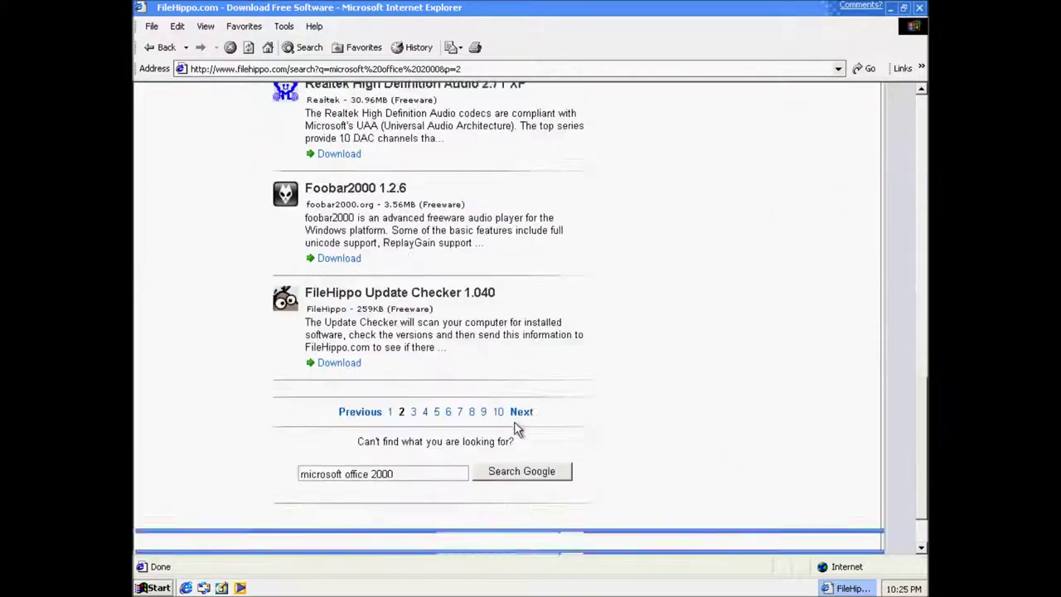
left_click(414, 340)
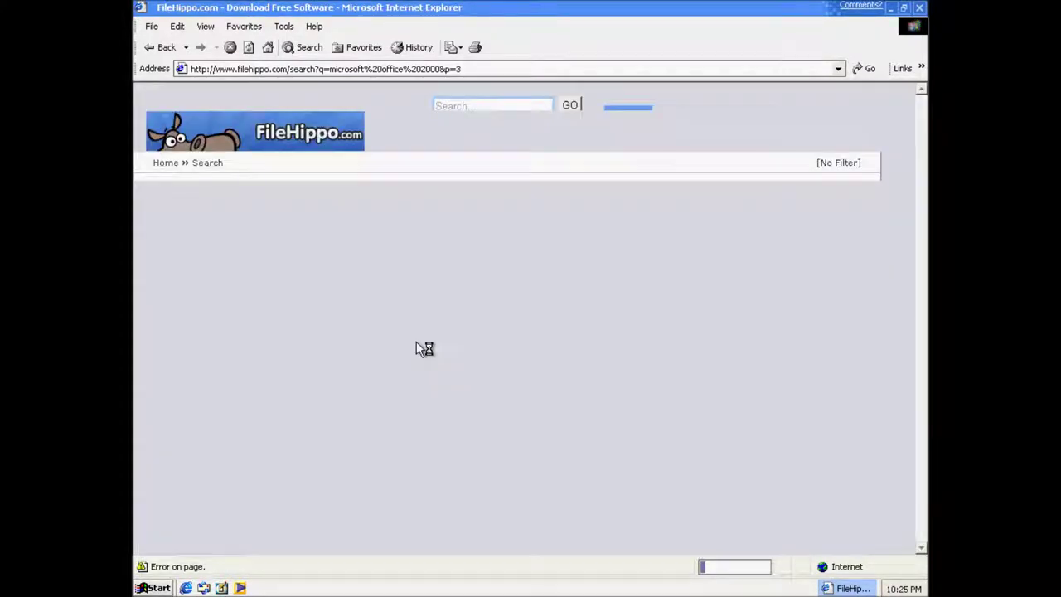
scroll(419, 348, "down", 5)
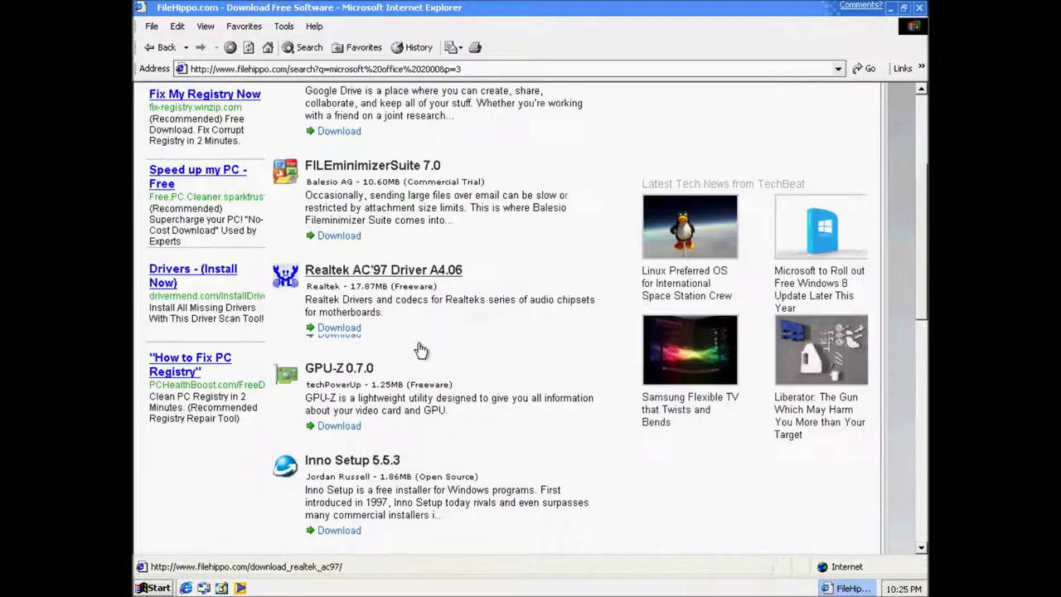
scroll(420, 349, "up", 2)
scroll(419, 348, "down", 12)
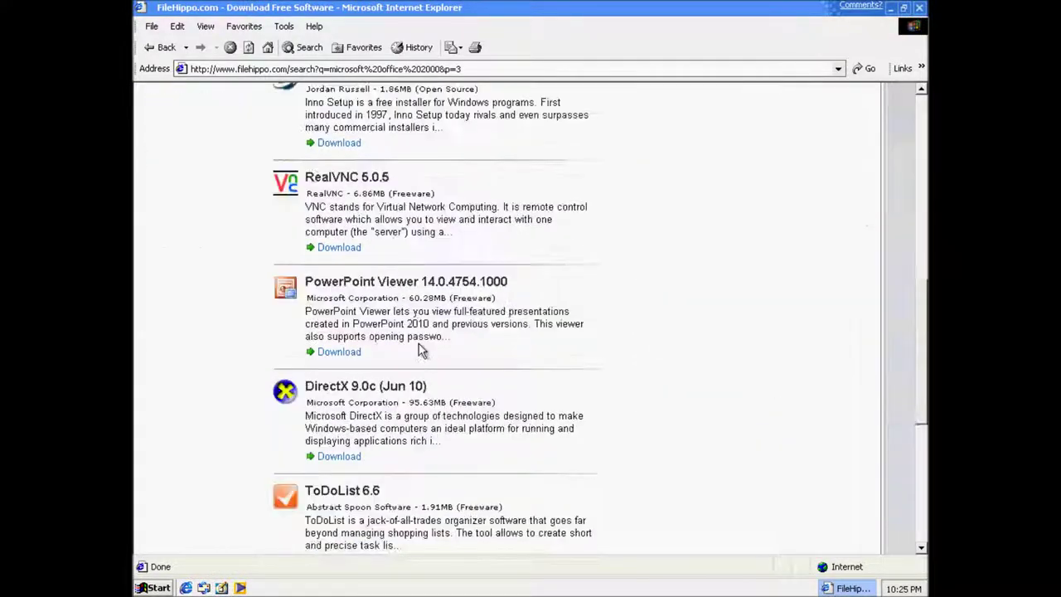
scroll(418, 348, "down", 3)
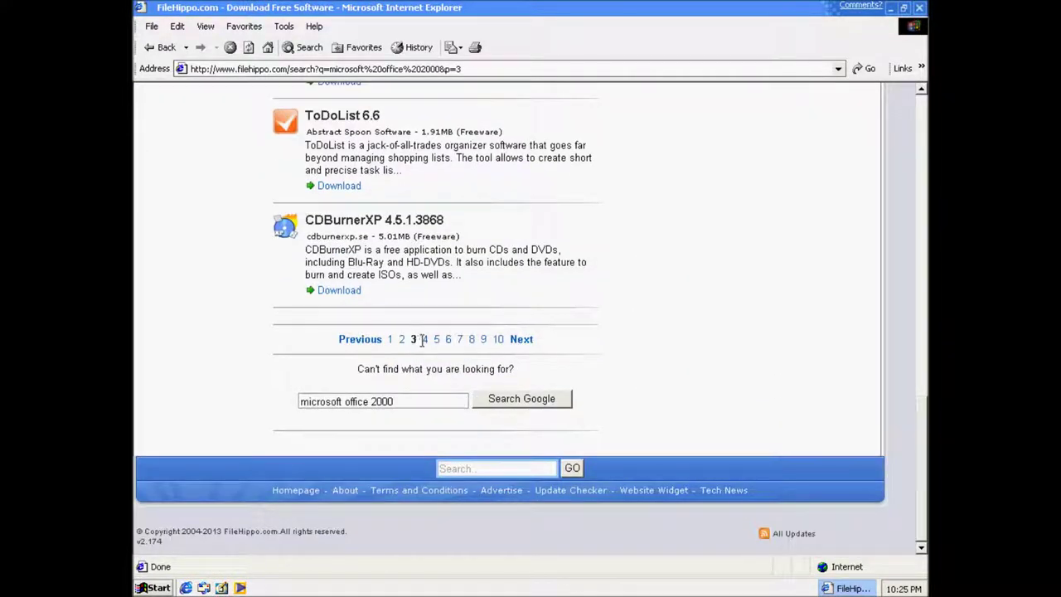
- Examine pages 4 and 5 of the "microsoft office 2000" results for an Office download
left_click(425, 341)
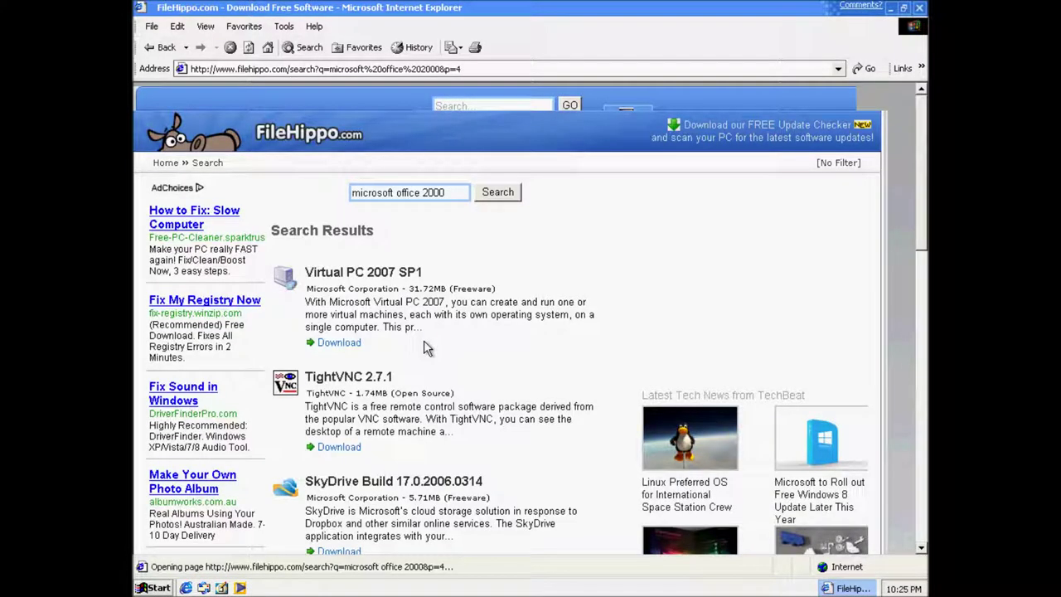
scroll(424, 340, "down", 15)
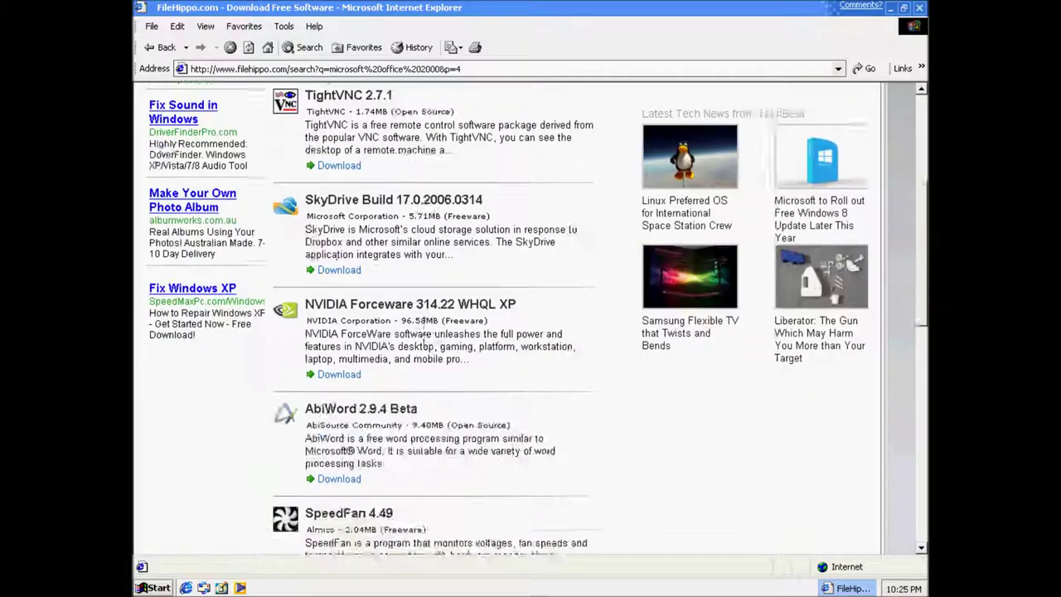
scroll(425, 349, "down", 2)
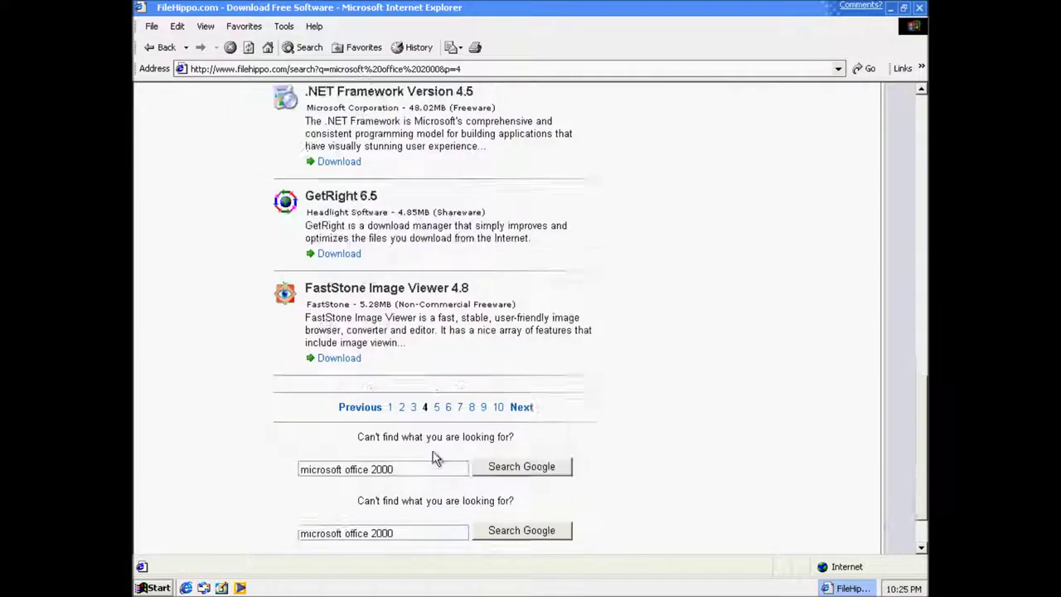
left_click(437, 409)
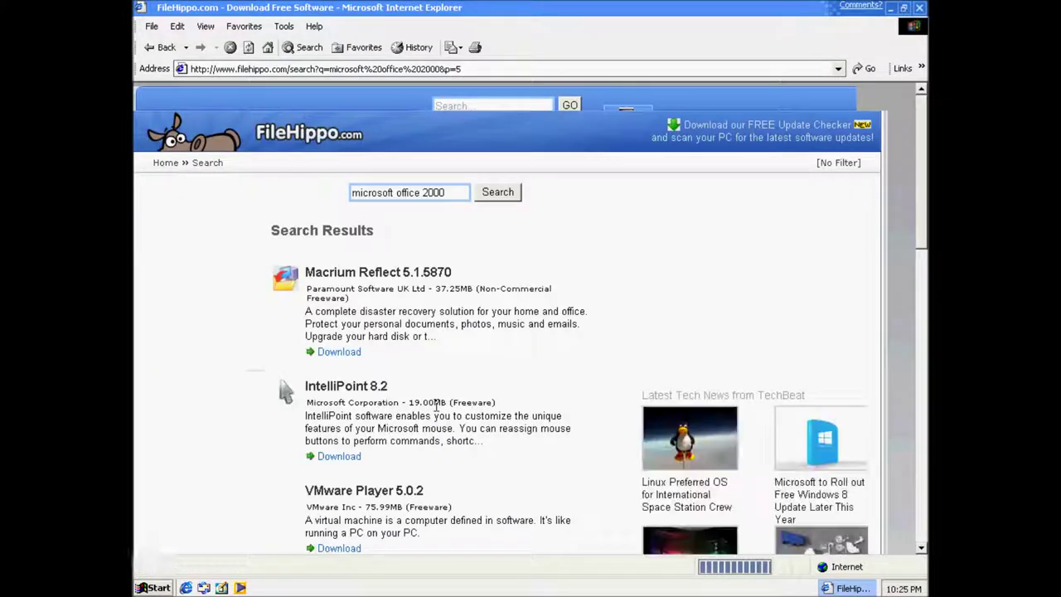
scroll(437, 406, "down", 10)
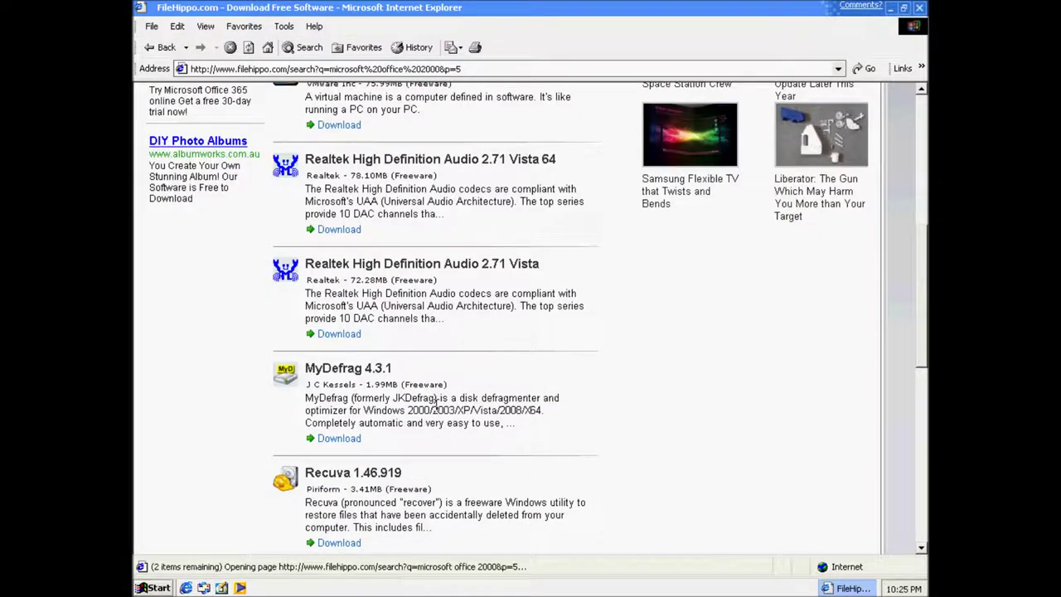
scroll(437, 406, "down", 12)
scroll(437, 406, "down", 6)
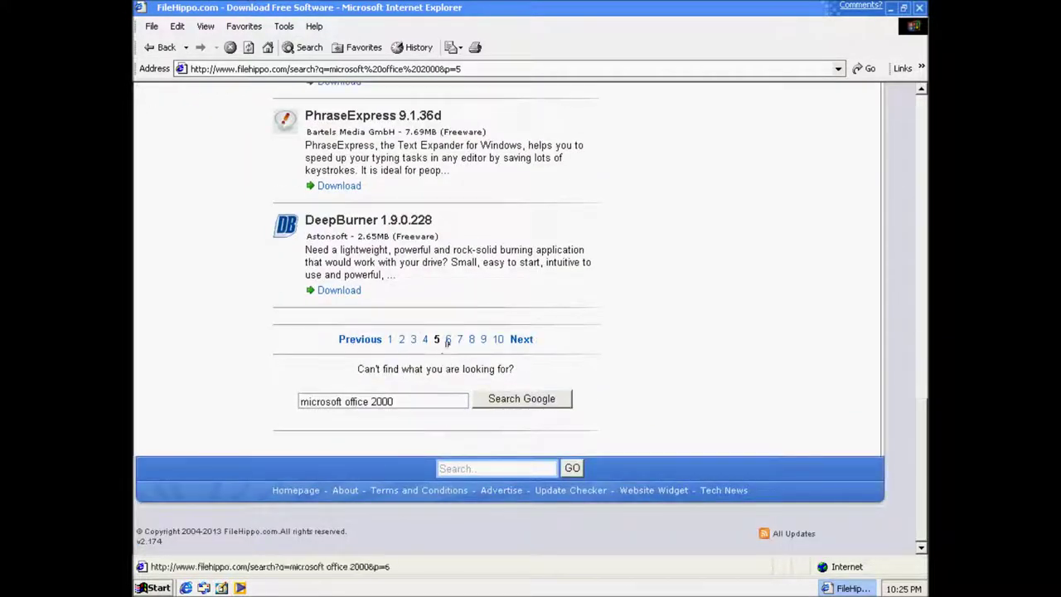
- Look through pages 6 and 7 of the "microsoft office 2000" results for an Office download
left_click(448, 340)
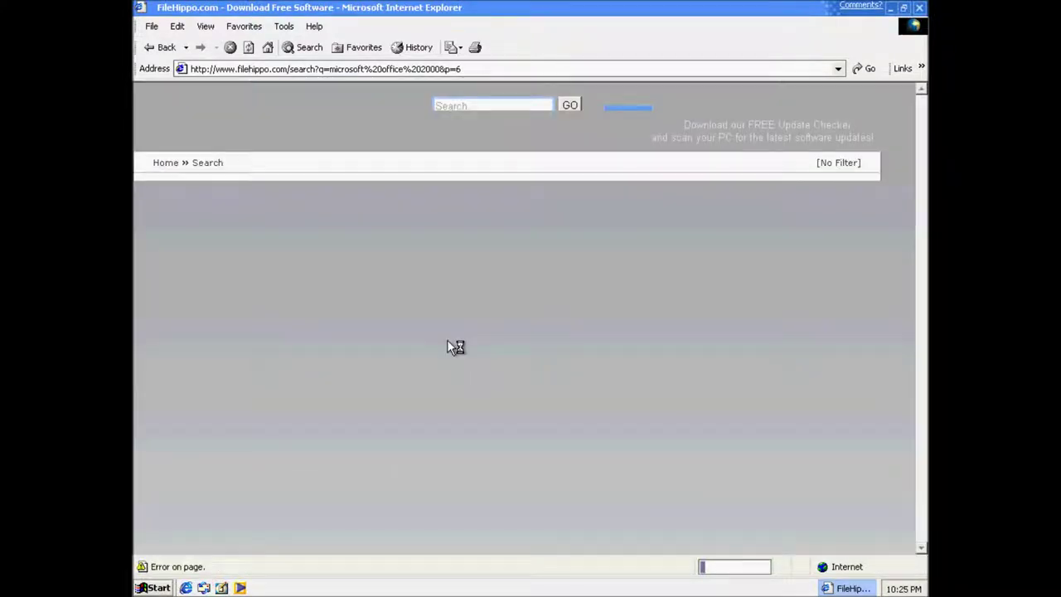
scroll(447, 348, "down", 1)
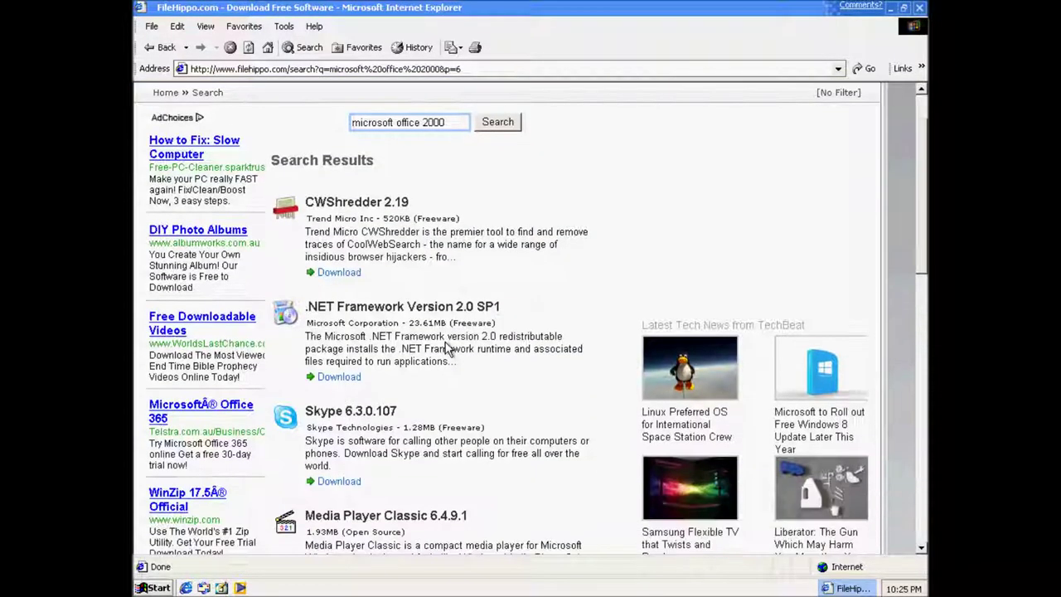
scroll(448, 348, "down", 4)
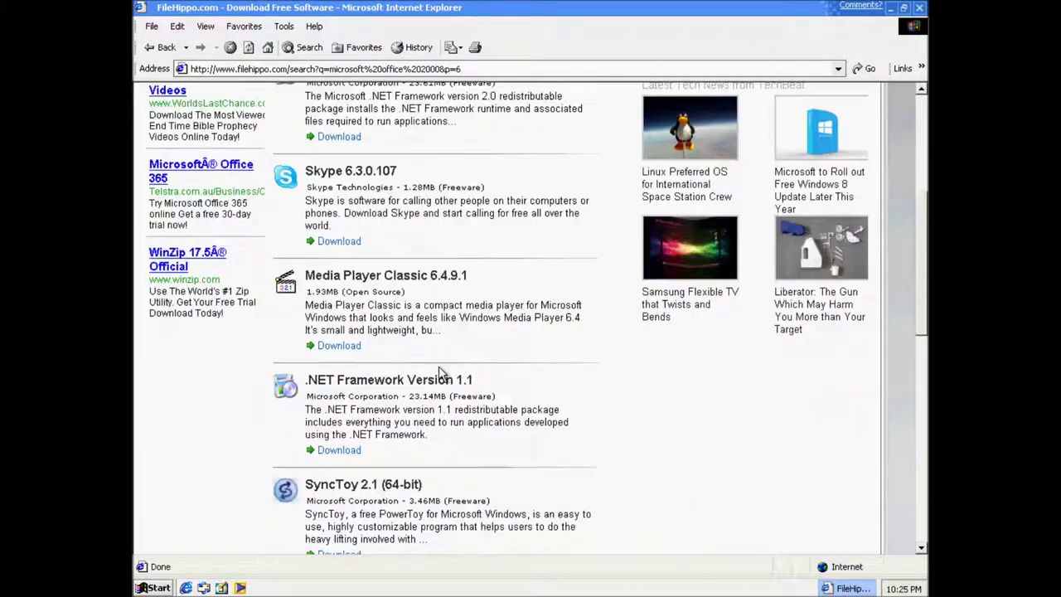
scroll(439, 373, "down", 5)
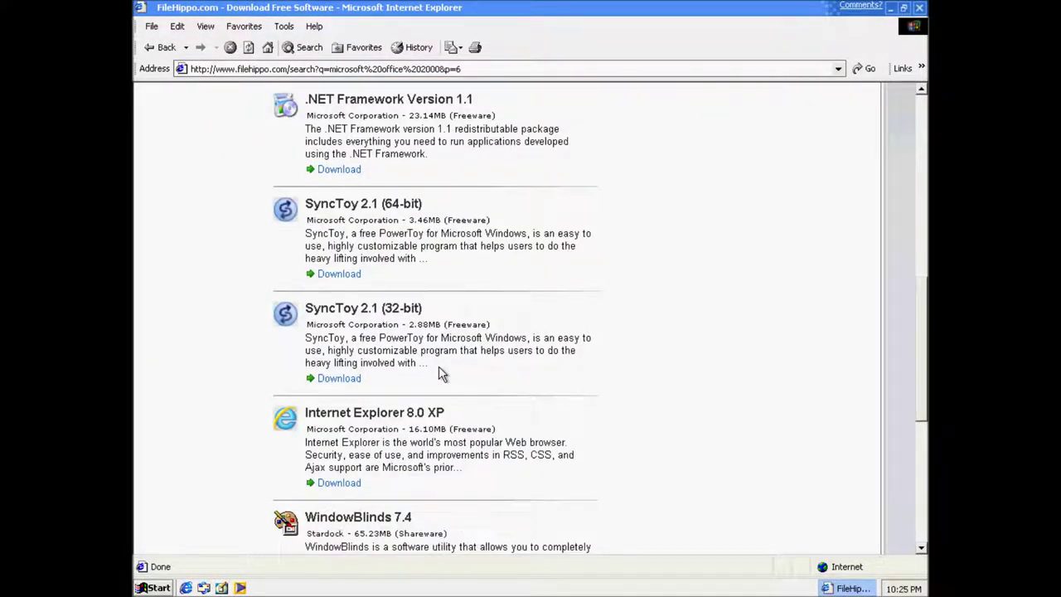
scroll(442, 375, "up", 7)
scroll(442, 375, "down", 8)
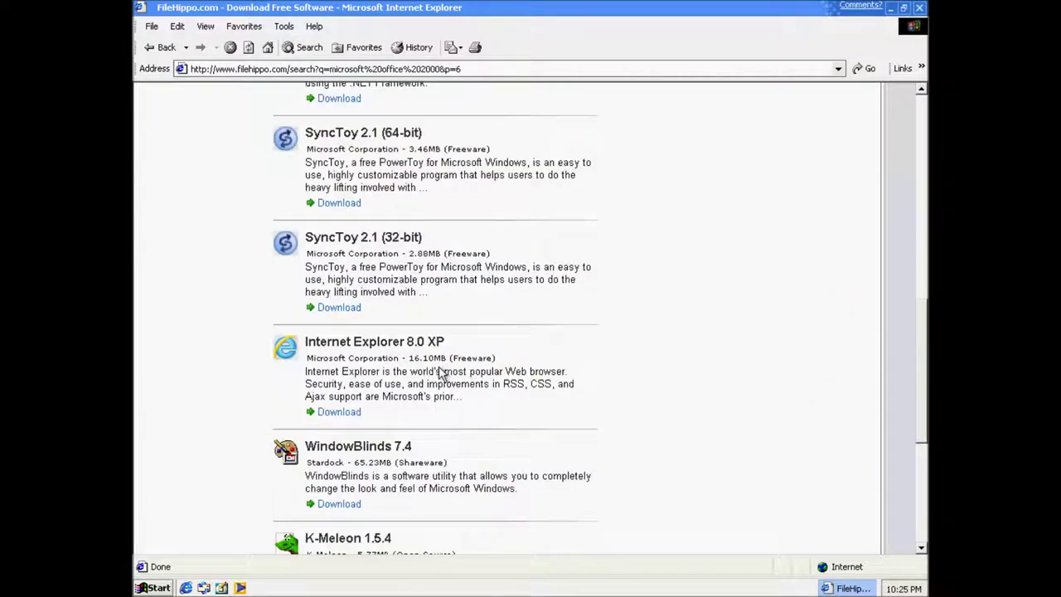
scroll(443, 371, "down", 6)
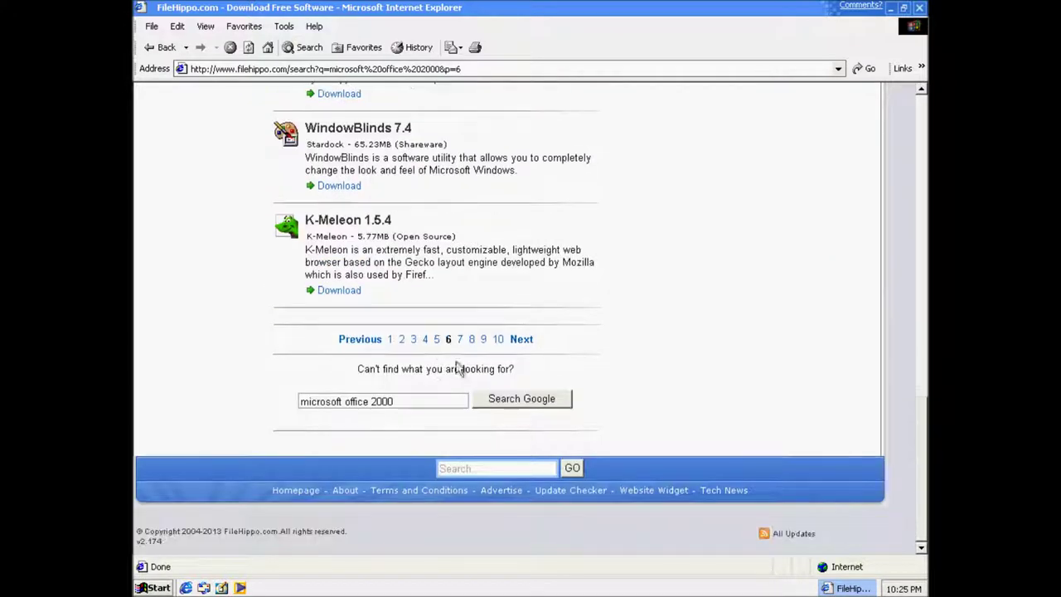
left_click(460, 344)
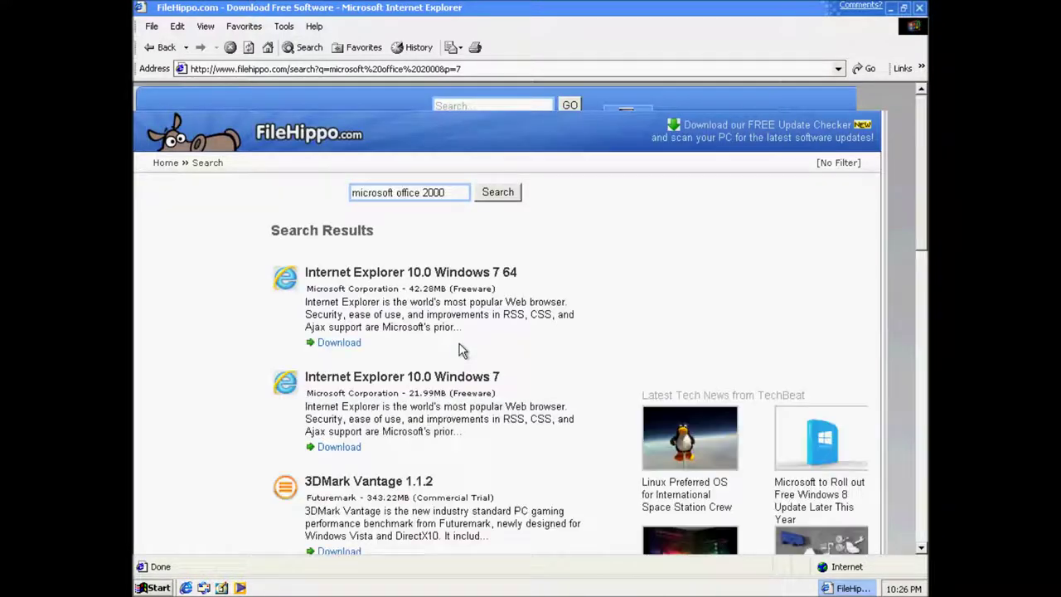
scroll(460, 350, "down", 5)
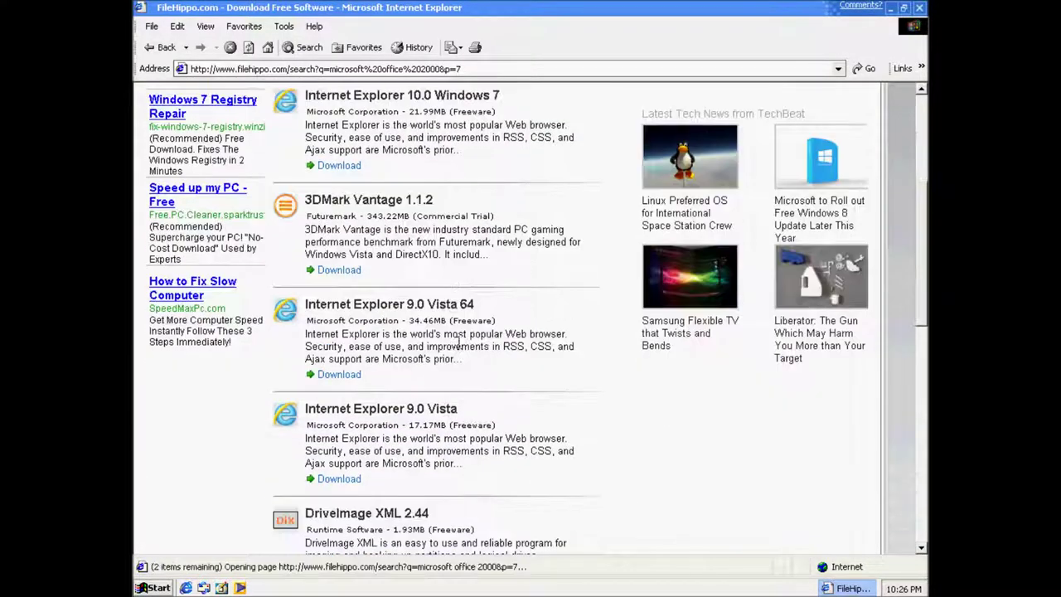
scroll(461, 350, "down", 8)
scroll(462, 350, "down", 5)
- Check pages 8 and 9 of the "microsoft office 2000" results for an Office download
left_click(475, 448)
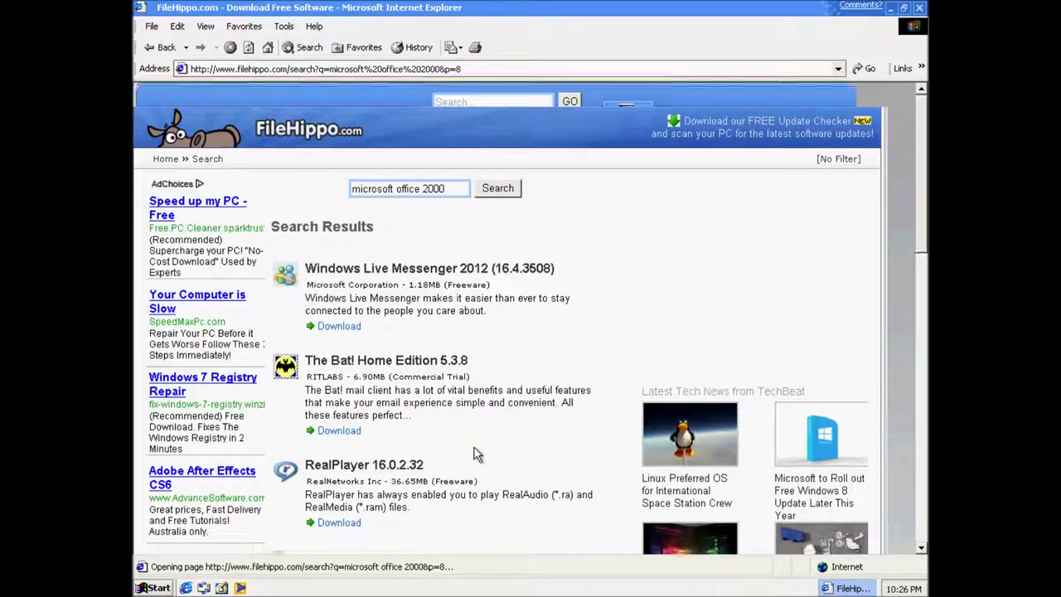
scroll(474, 454, "down", 5)
scroll(474, 452, "up", 3)
scroll(474, 448, "down", 3)
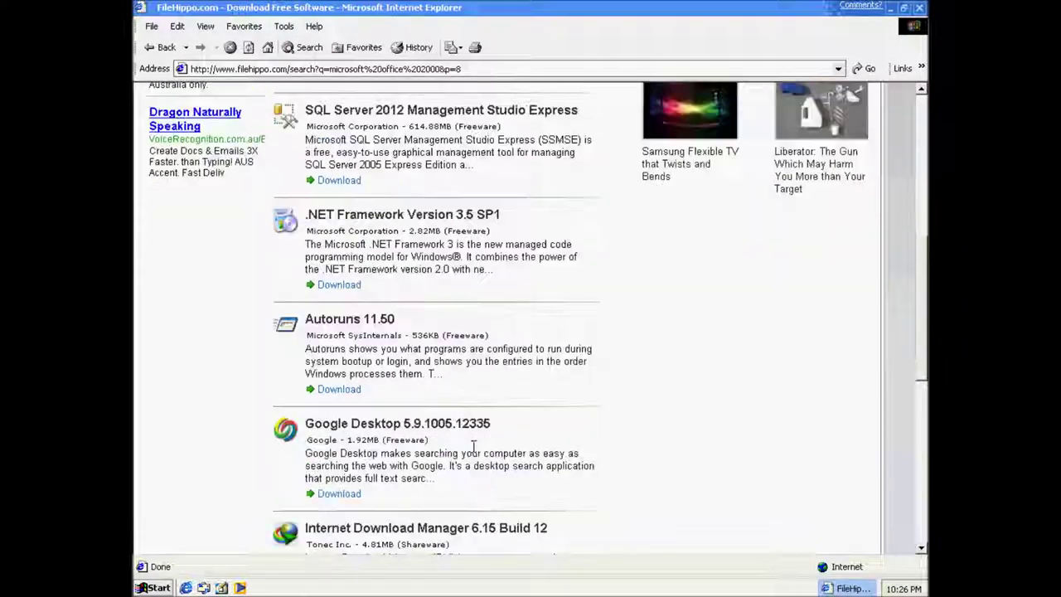
scroll(474, 448, "down", 8)
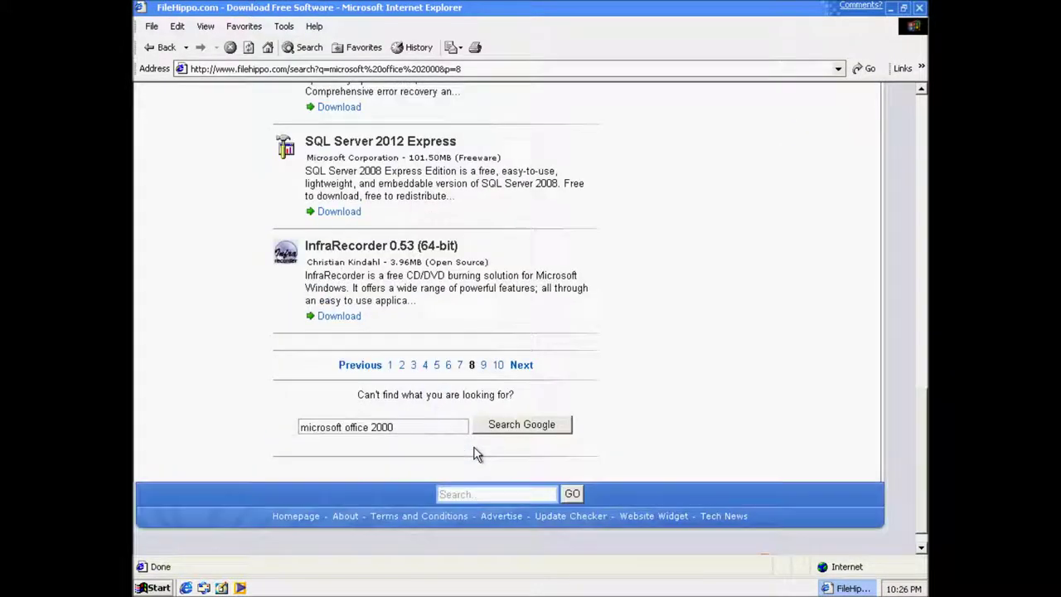
left_click(484, 371)
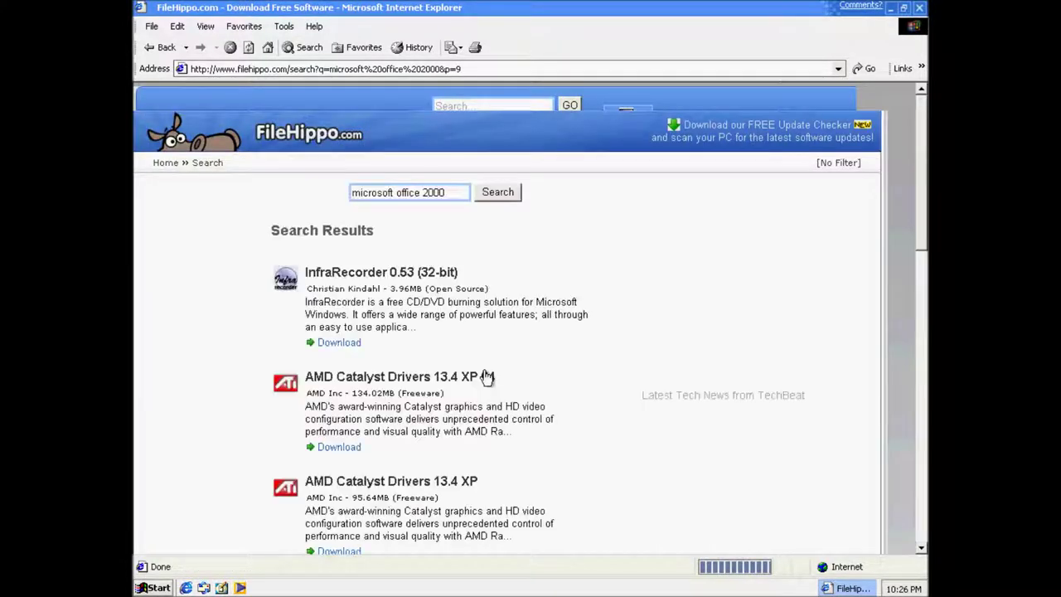
scroll(489, 364, "down", 3)
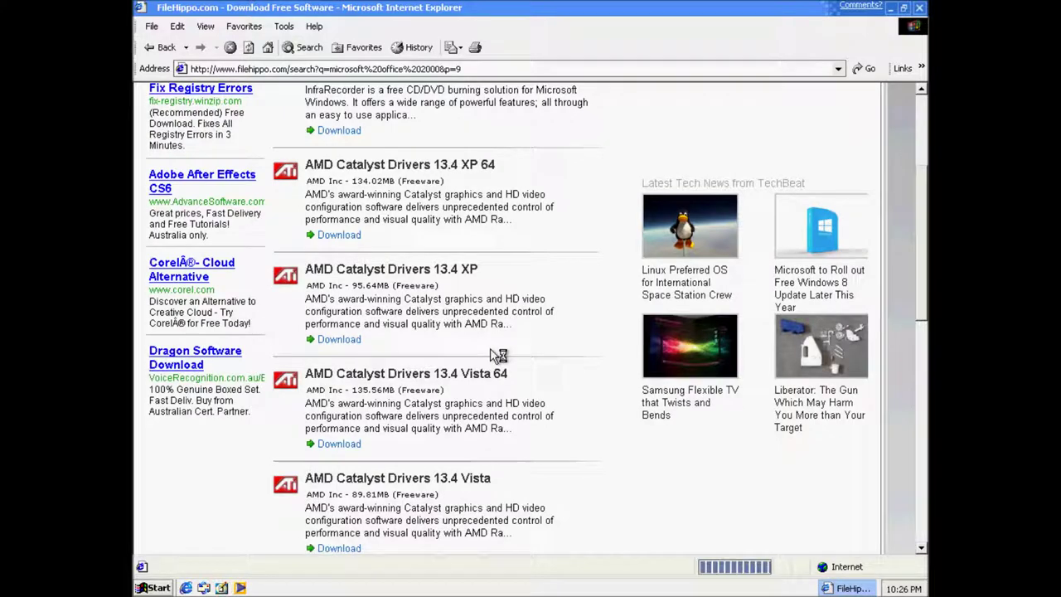
scroll(490, 355, "down", 4)
scroll(492, 352, "down", 10)
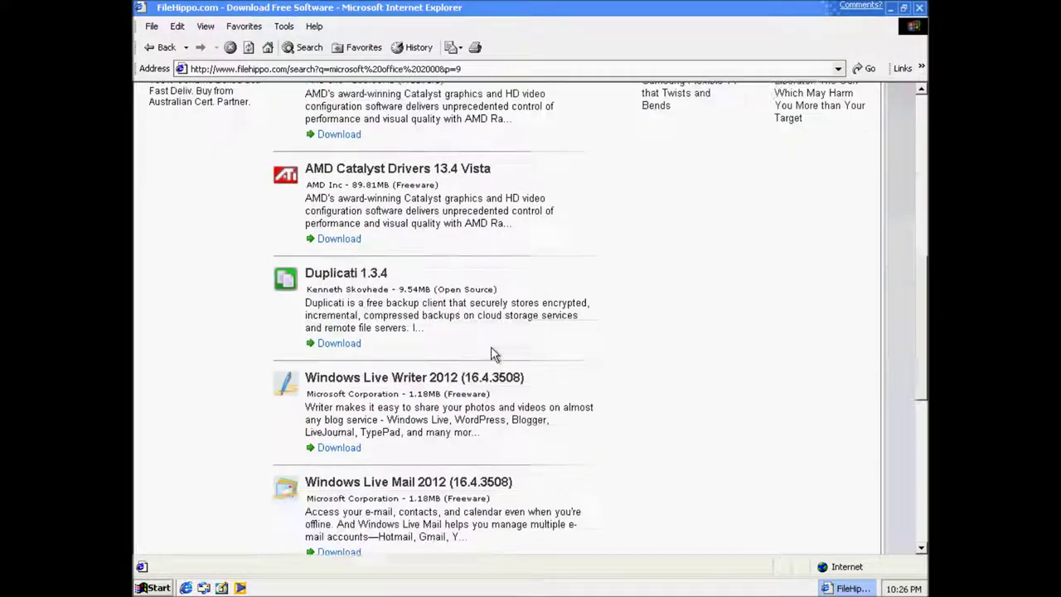
scroll(496, 354, "down", 2)
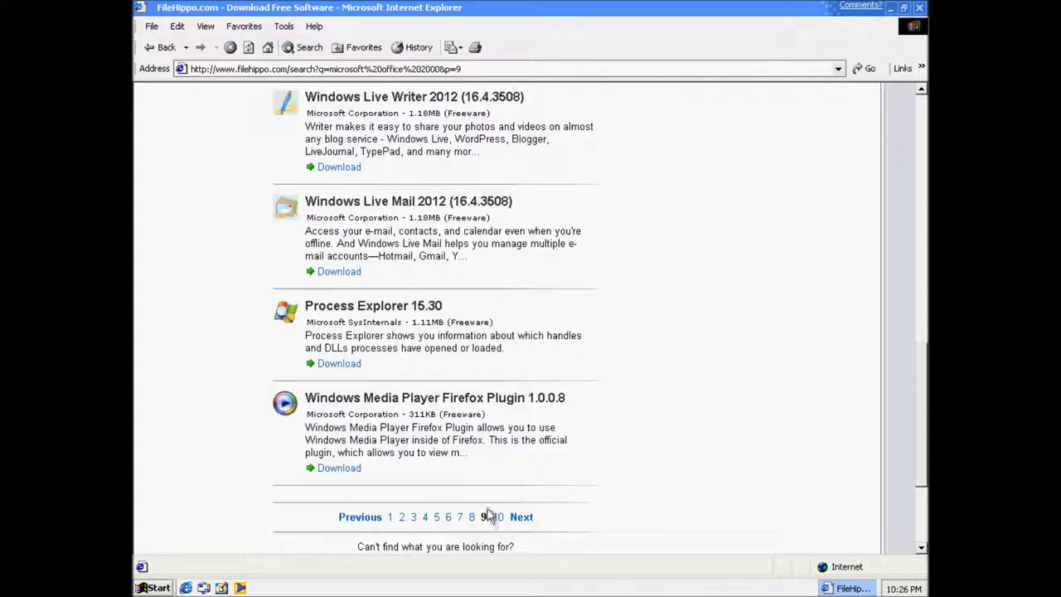
- Open page 10 of the "microsoft office 2000" results and review its listed programs
left_click(501, 517)
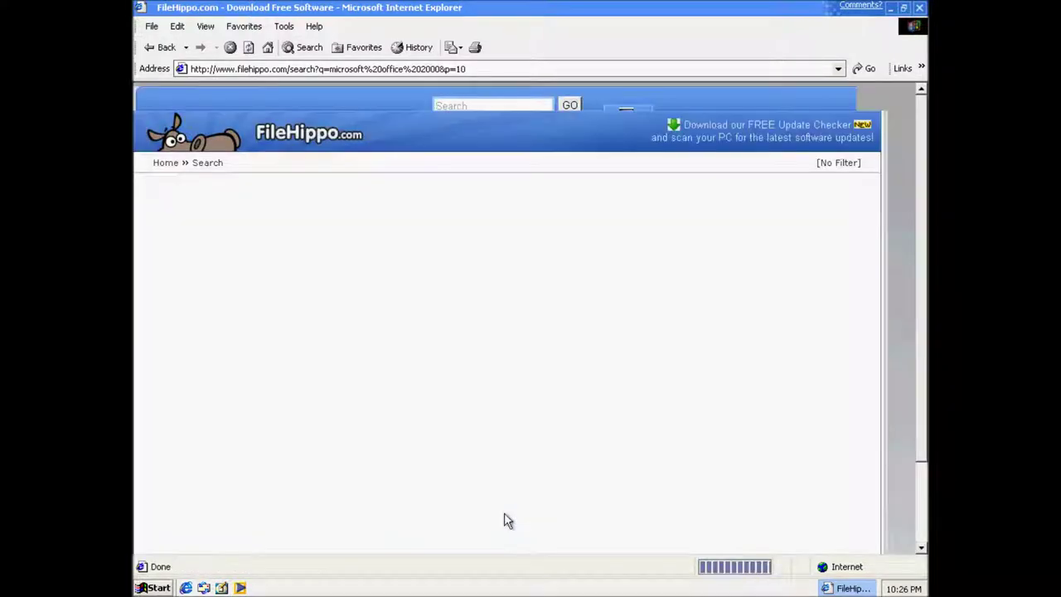
scroll(508, 521, "down", 5)
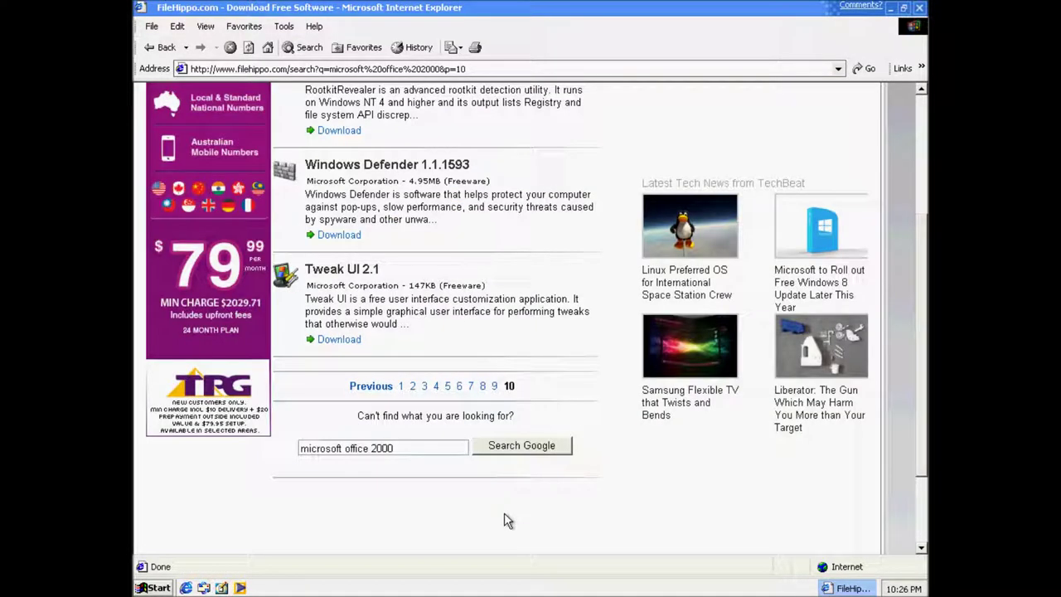
scroll(504, 513, "up", 3)
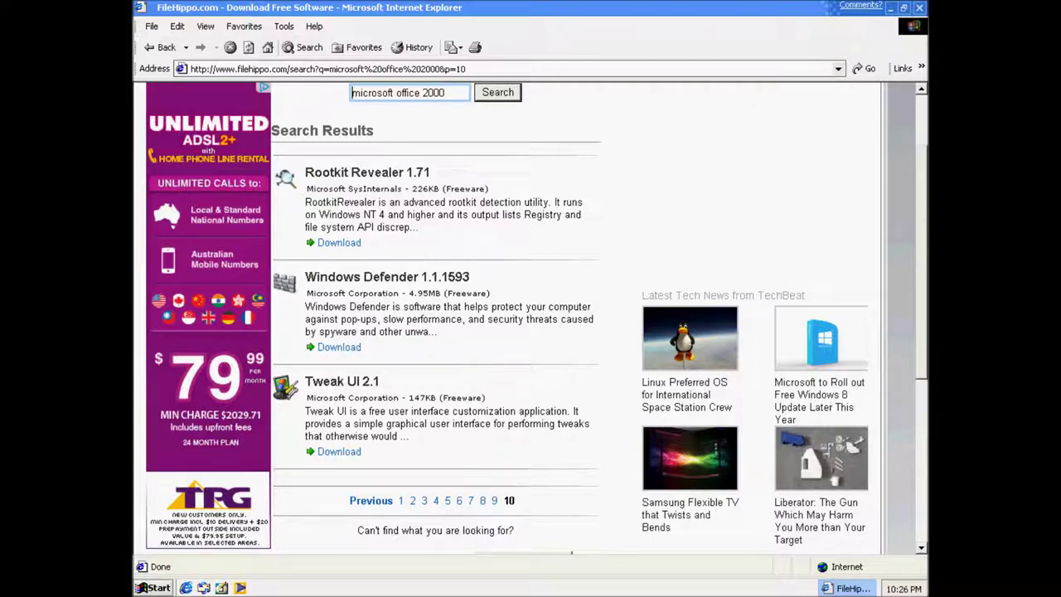
- Close the browser and try to run the Opera_1215_int_Setup installer on the desktop
left_click(919, 7)
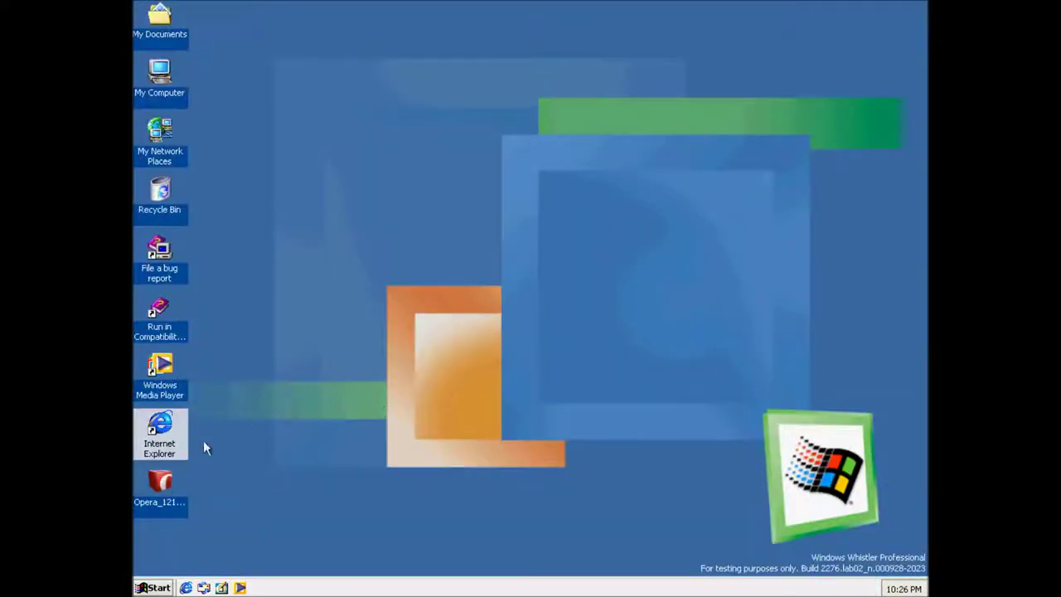
double_click(162, 487)
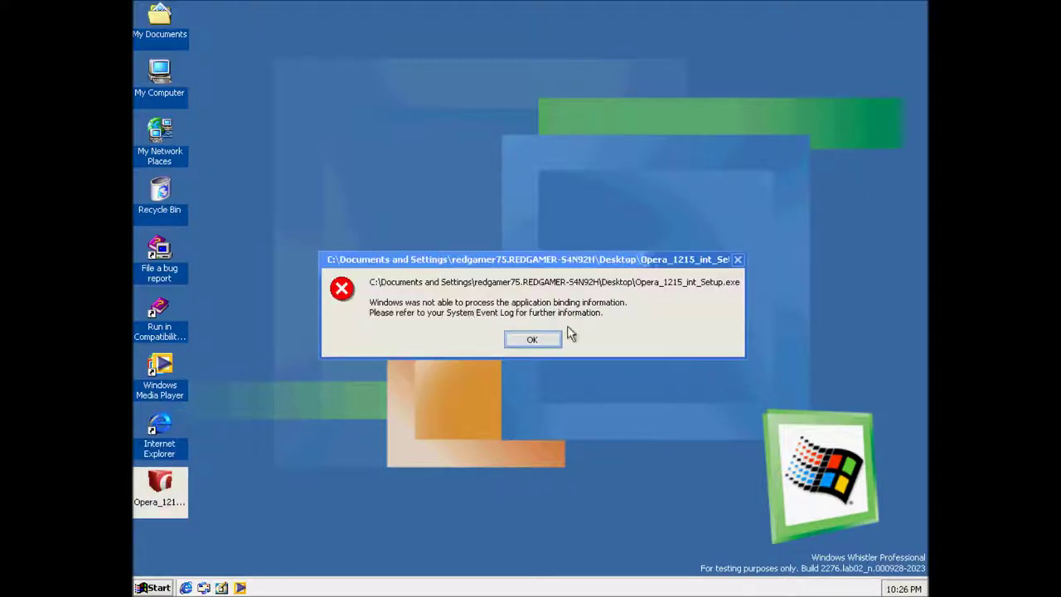
left_click(534, 340)
- Delete the Opera_1215_int_Setup file from the desktop and empty the Recycle Bin
right_click(163, 478)
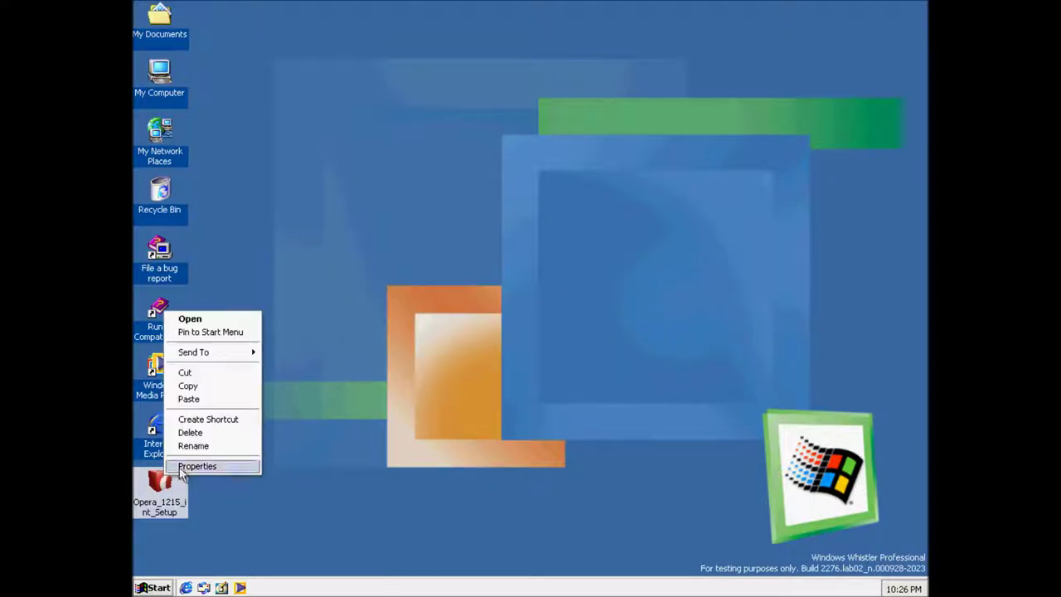
left_click(189, 431)
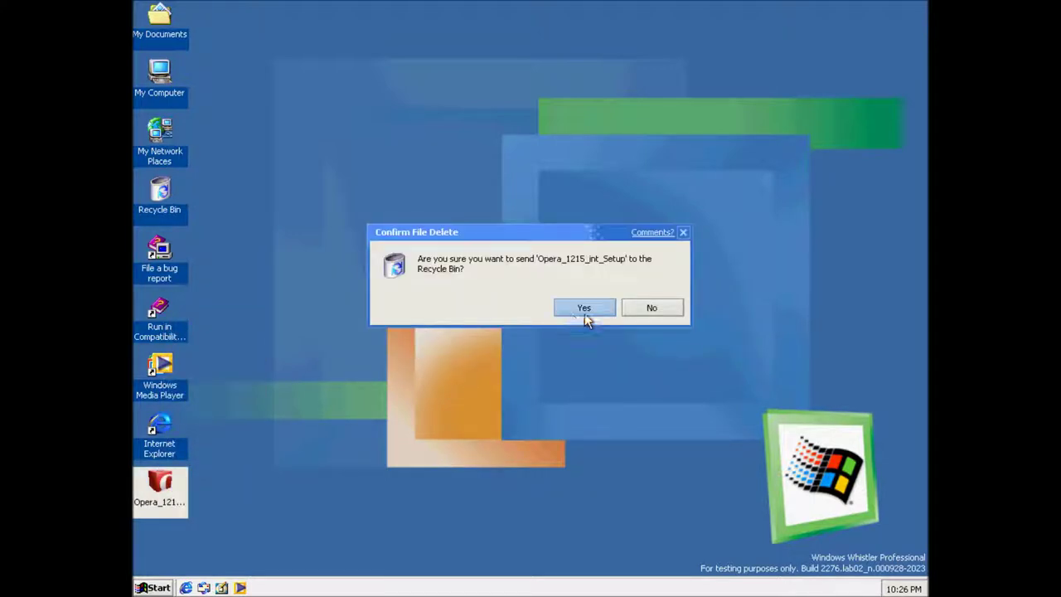
left_click(583, 307)
right_click(166, 187)
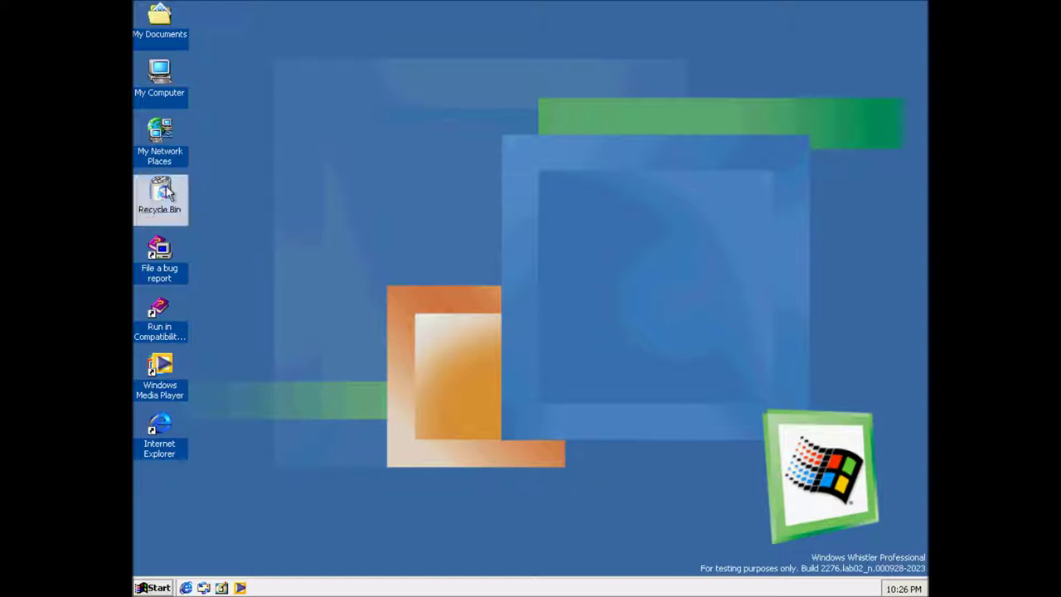
left_click(221, 222)
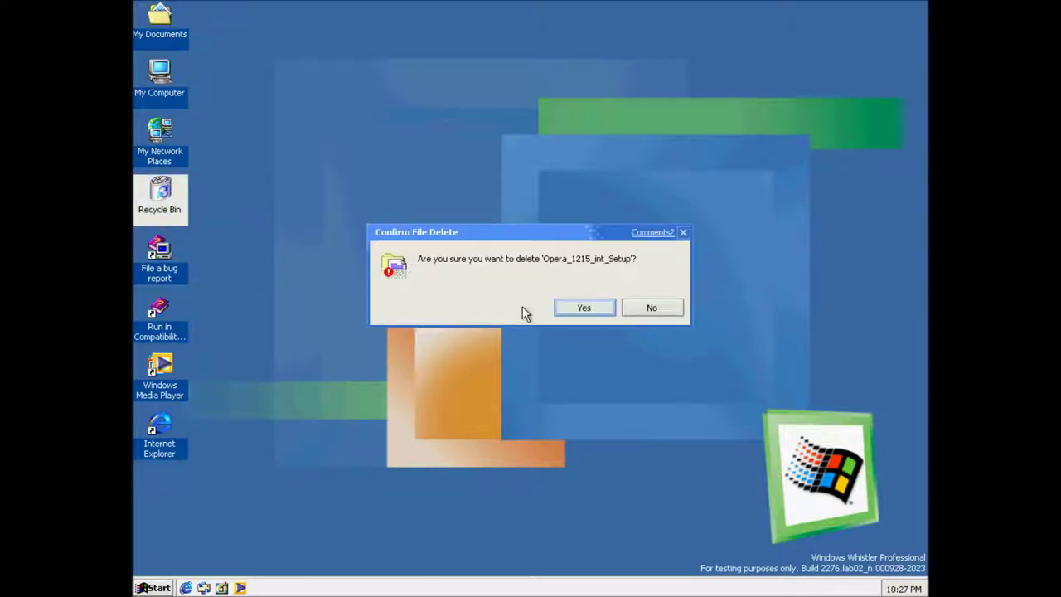
left_click(583, 308)
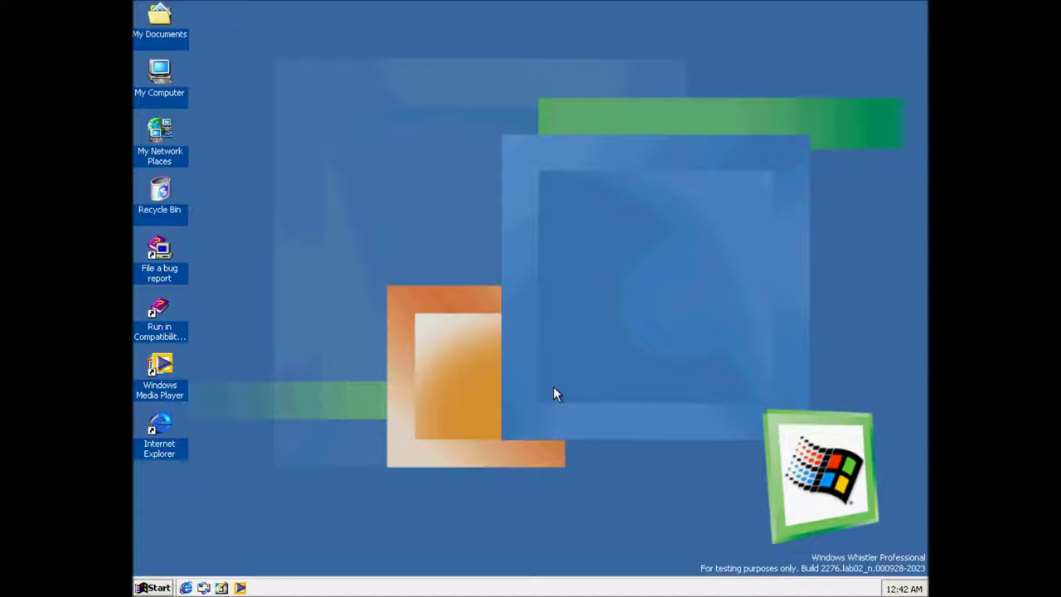
- Open the WB1PFRE_EN (E:) disc from My Computer and start installing Windows from it
double_click(166, 79)
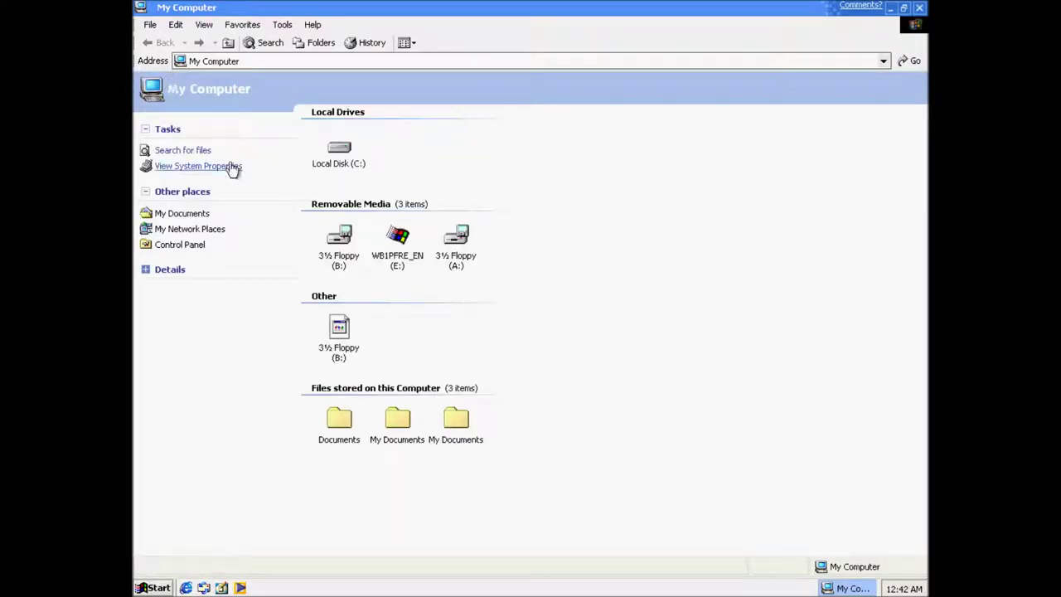
left_click(396, 238)
double_click(396, 238)
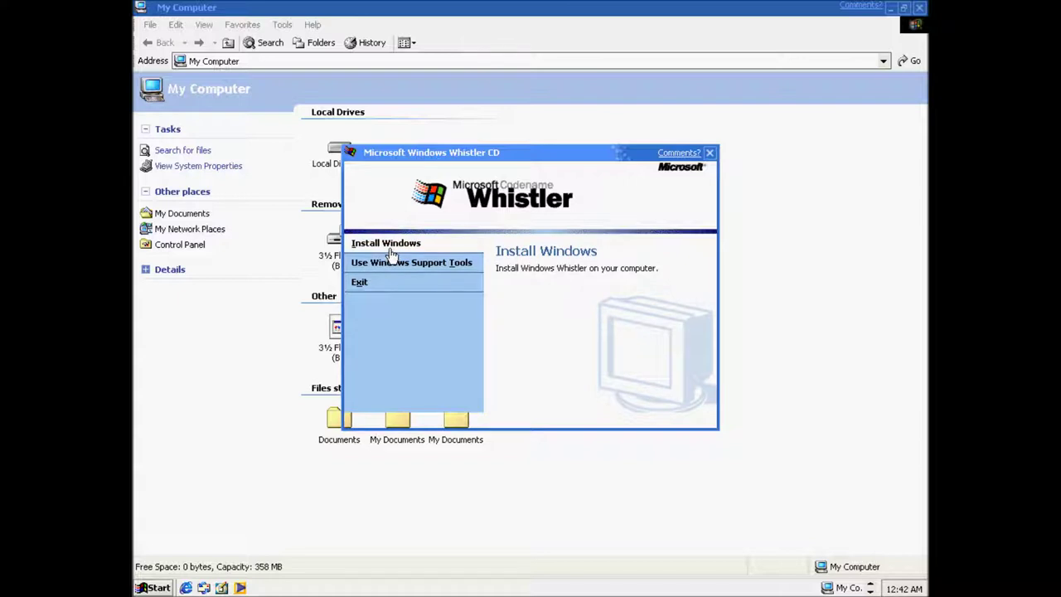
left_click(390, 247)
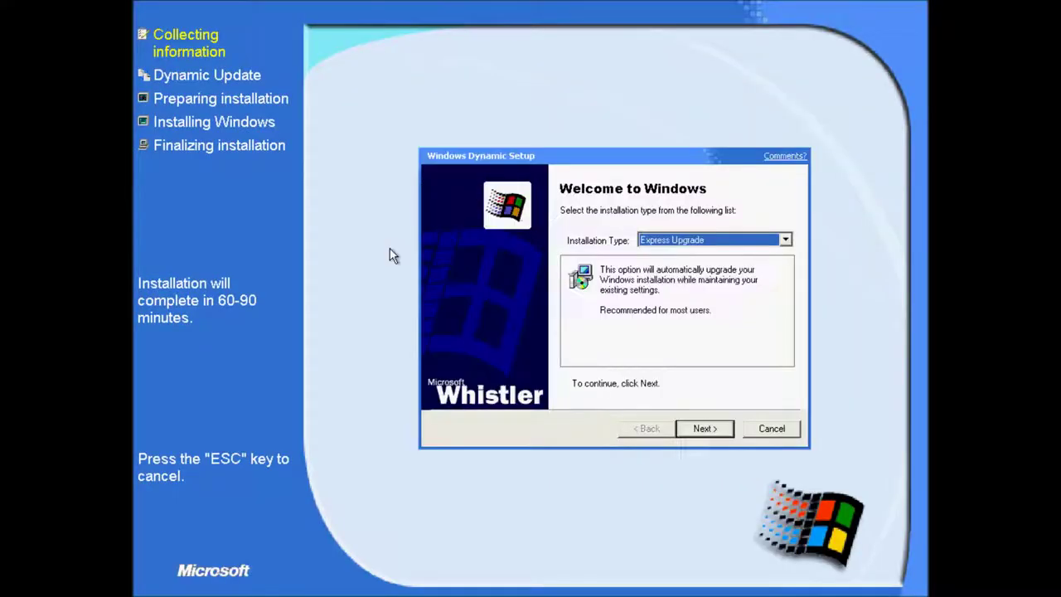
- Proceed through the Windows Dynamic Setup pages with the Express Upgrade installation type
left_click(696, 431)
left_click(567, 380)
left_click(702, 430)
left_click(680, 341)
left_click(704, 430)
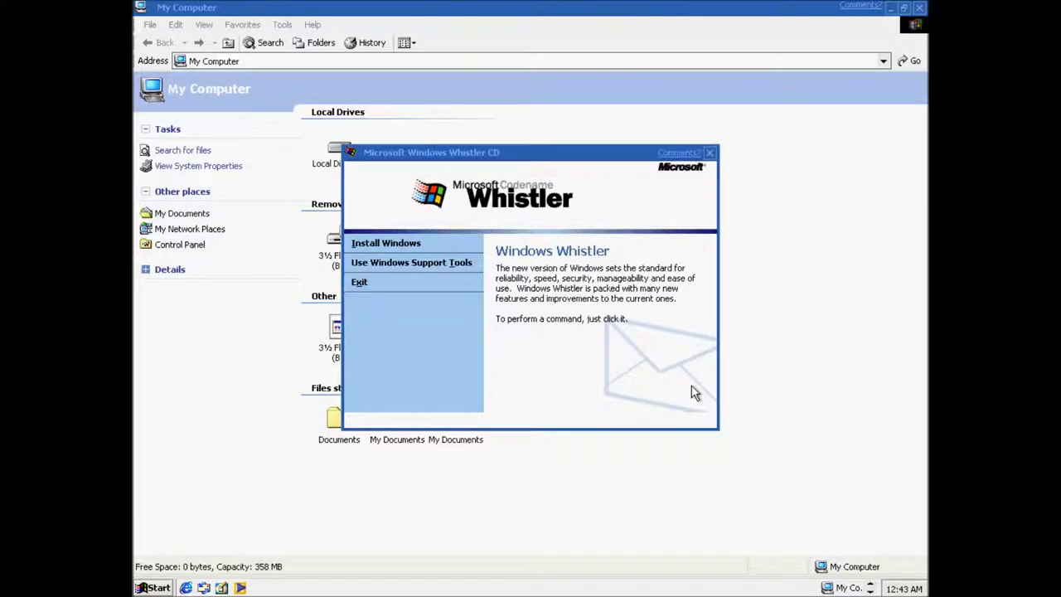
- Close the Microsoft Windows Whistler CD window
key("Escape")
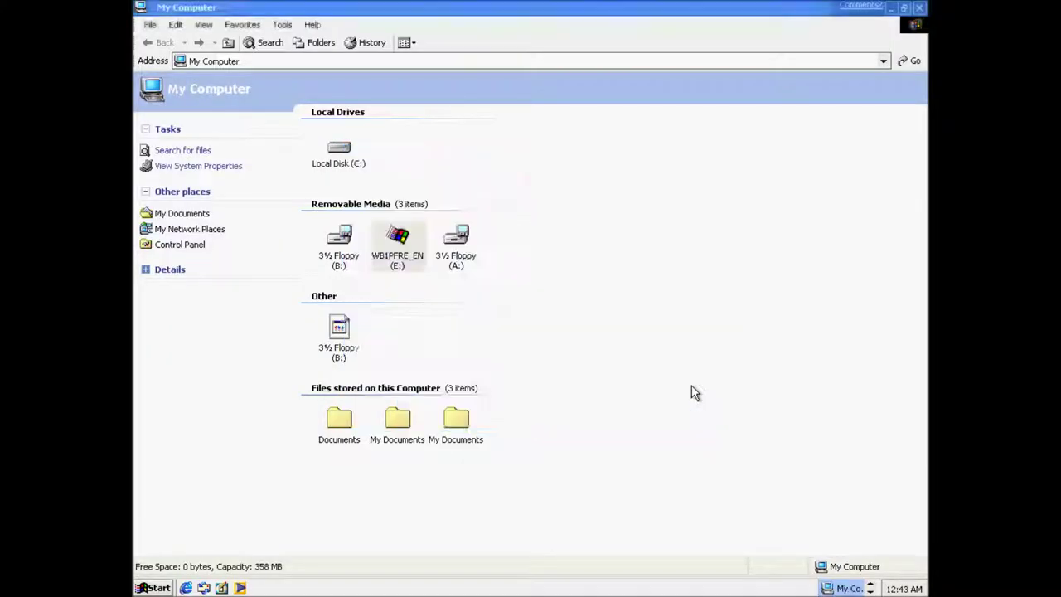
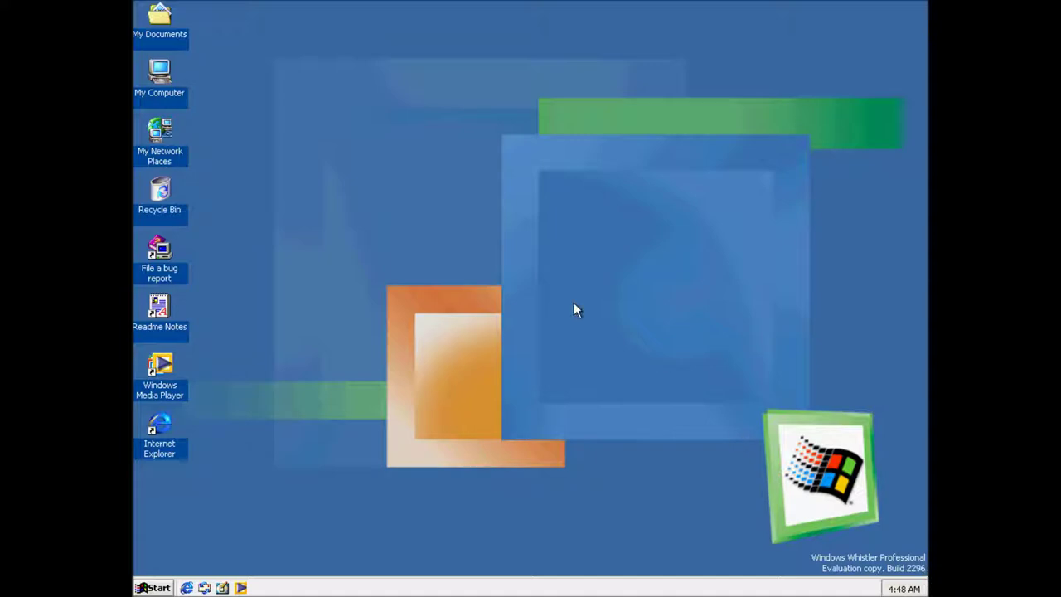
- Open the desktop's display properties and review the background choices and the available windows and buttons styles
right_click(438, 291)
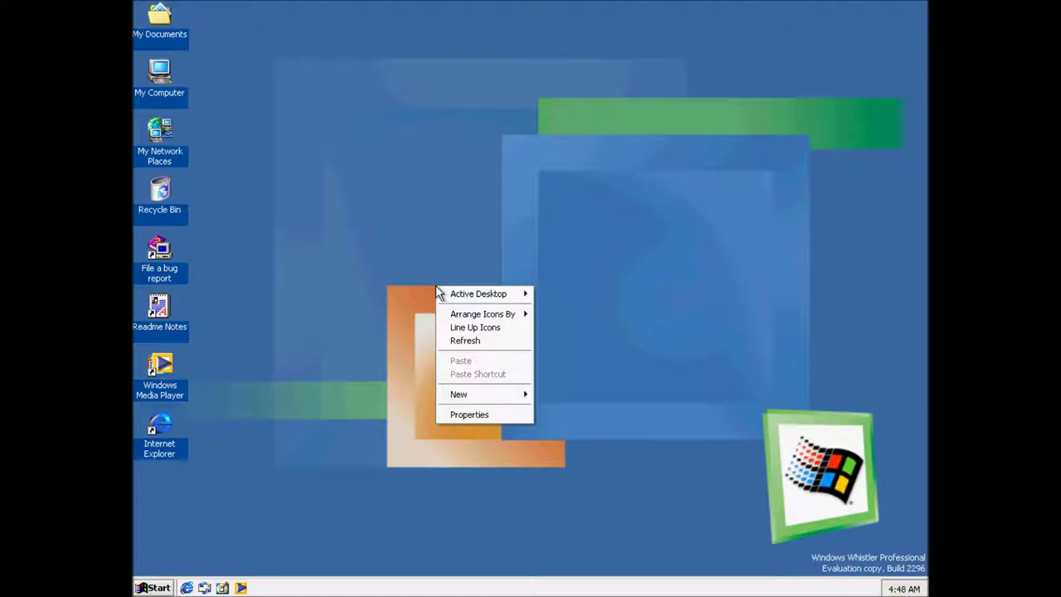
left_click(453, 416)
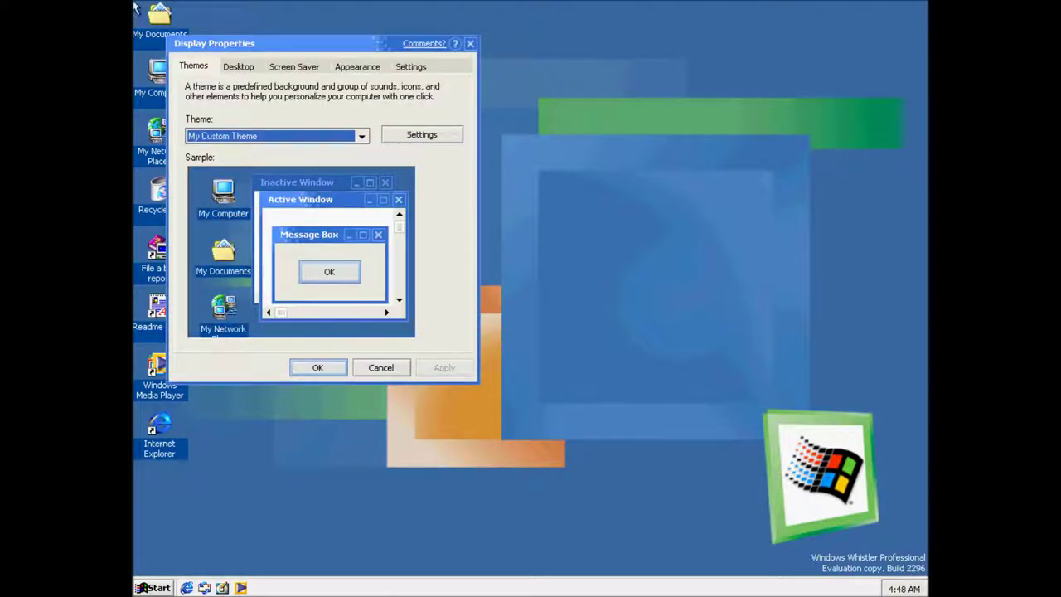
left_click(236, 66)
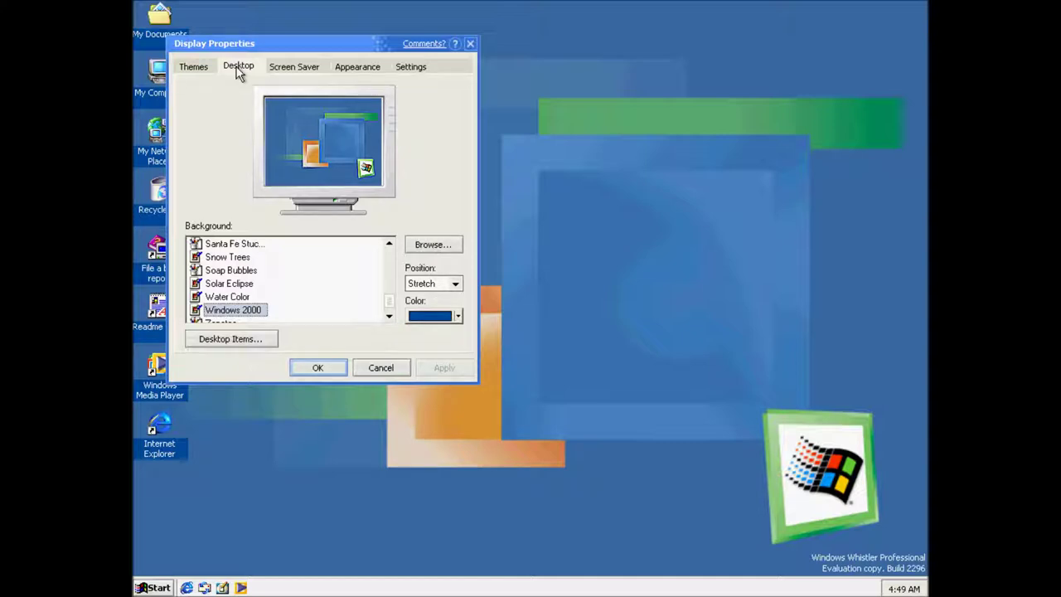
left_click(343, 73)
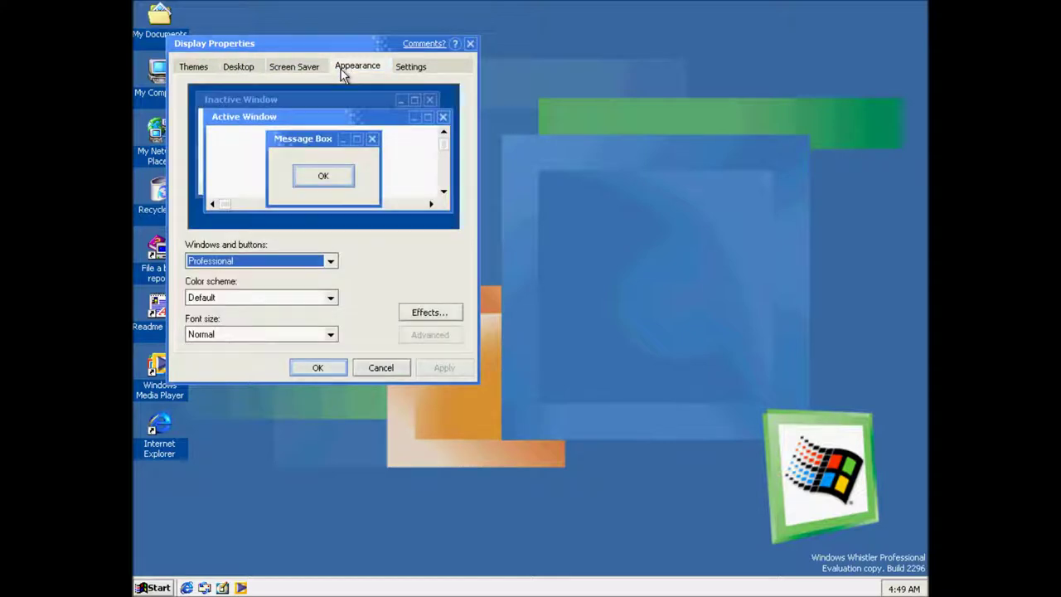
left_click(330, 262)
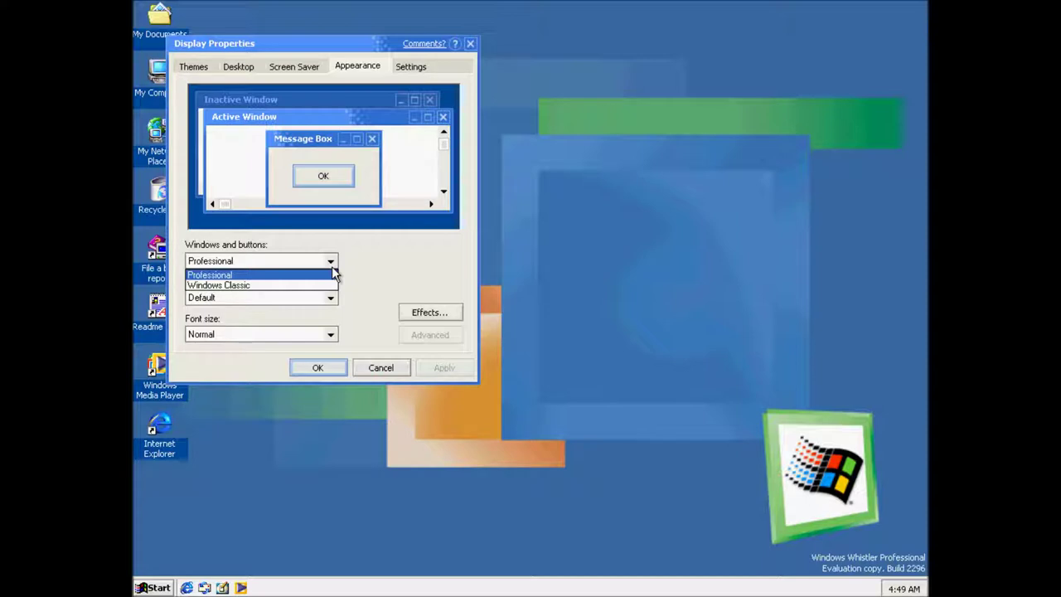
left_click(334, 275)
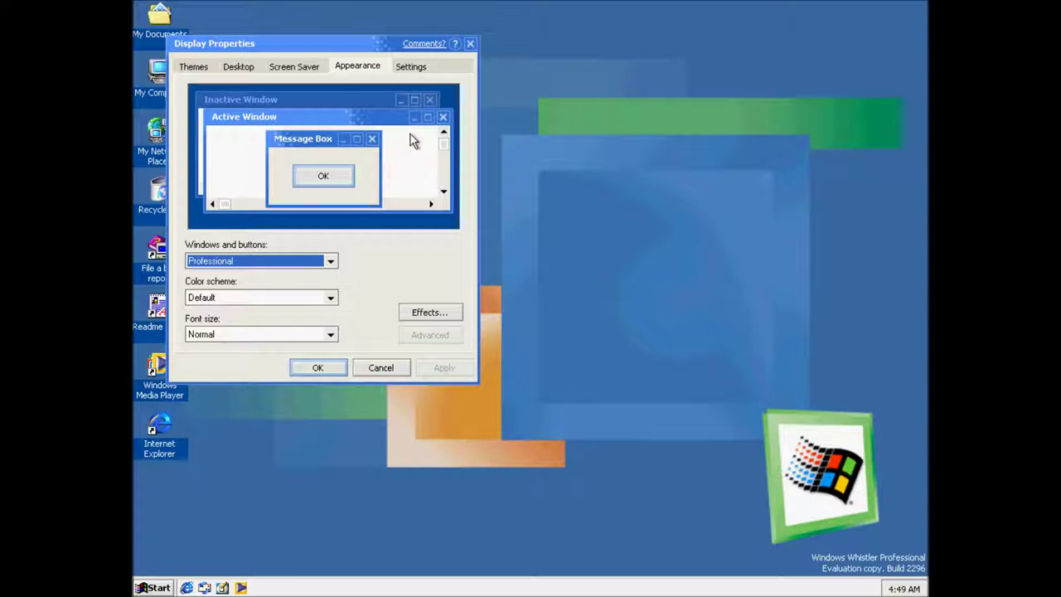
- Set the display color depth to 256 Colors, apply it and keep the new settings
left_click(422, 68)
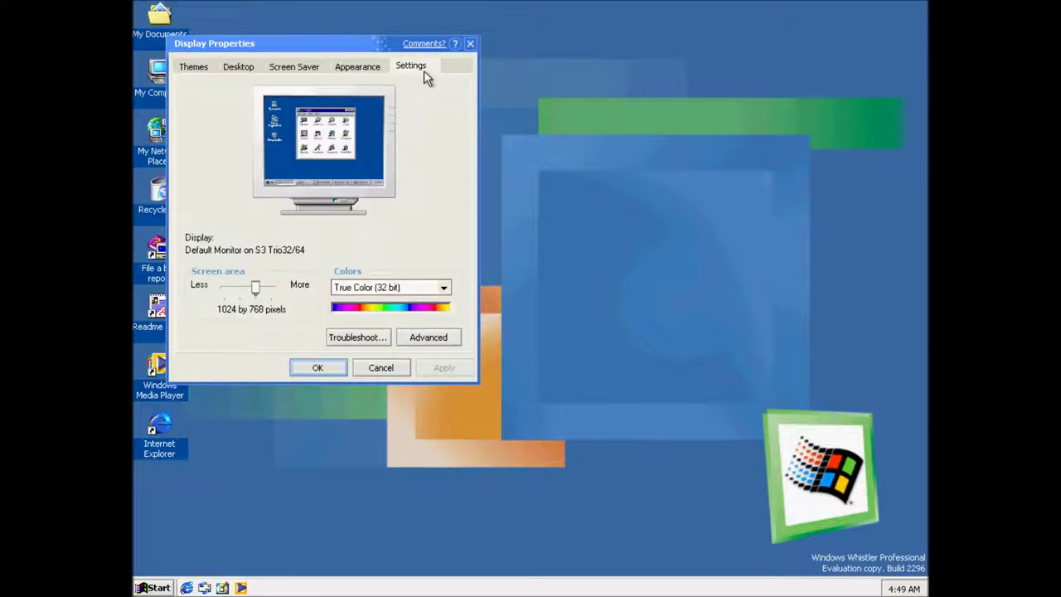
left_click(413, 291)
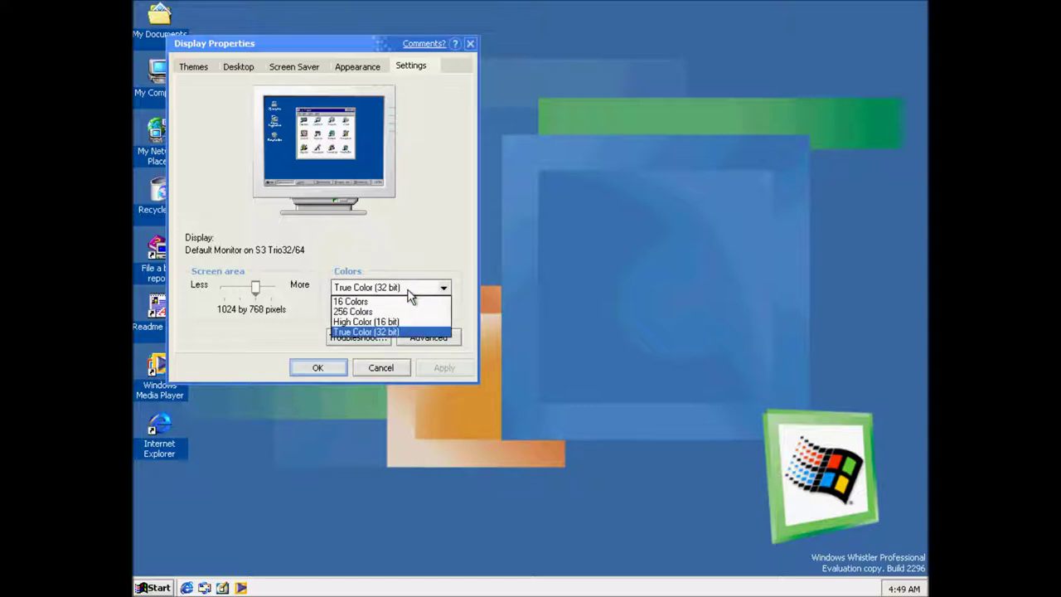
left_click(400, 314)
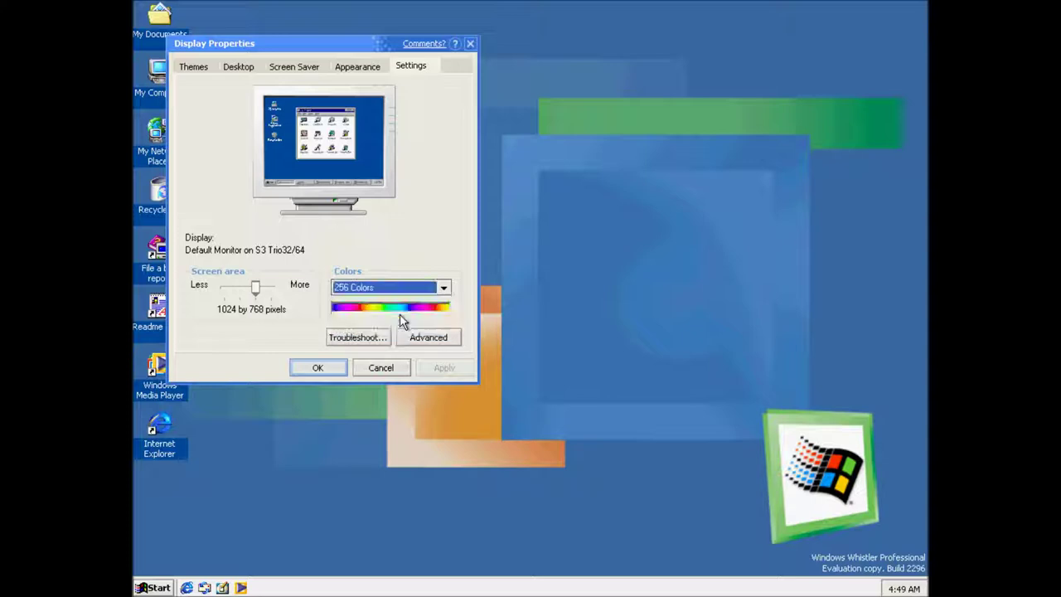
left_click(423, 362)
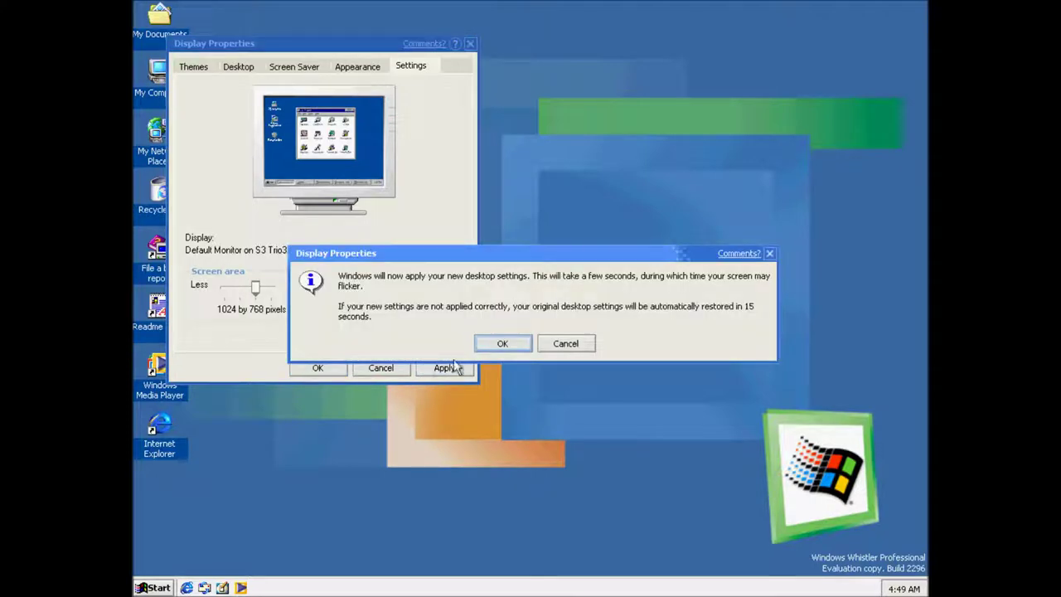
left_click(504, 347)
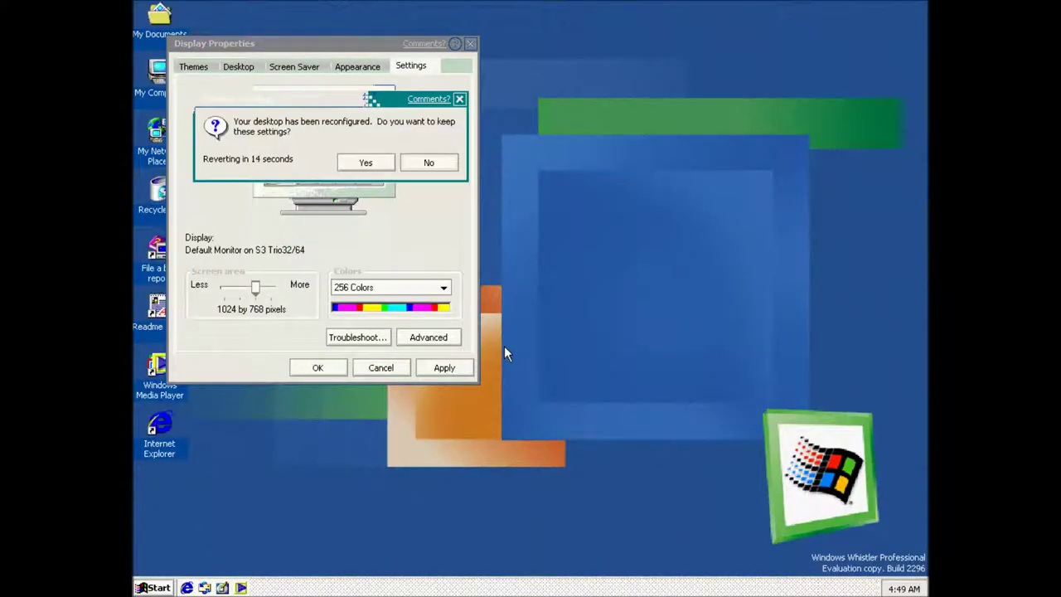
left_click(366, 162)
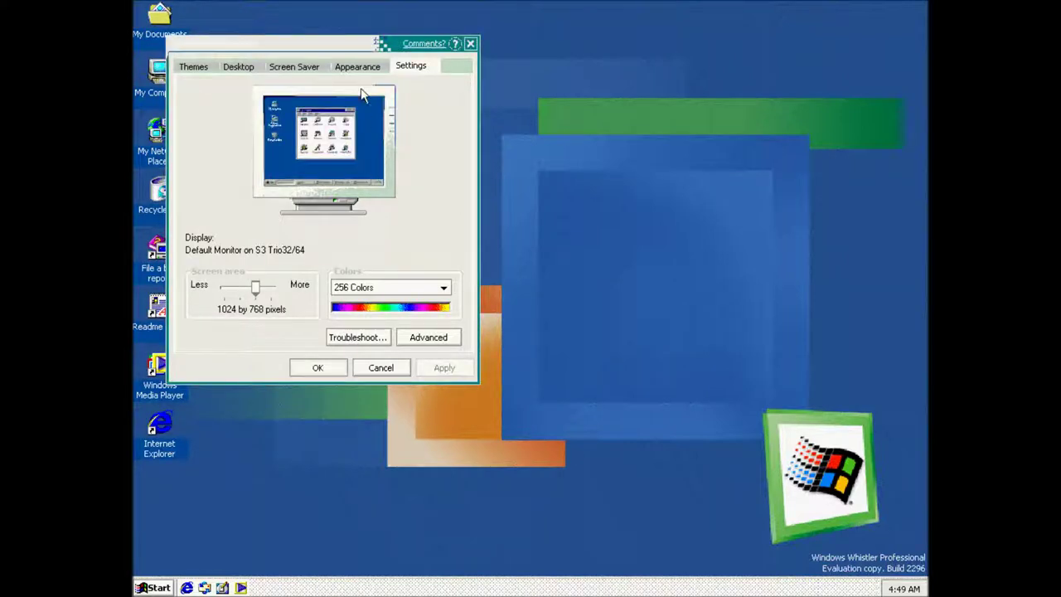
- Reduce the display color depth to 16 Colors and apply the new desktop settings
left_click(401, 290)
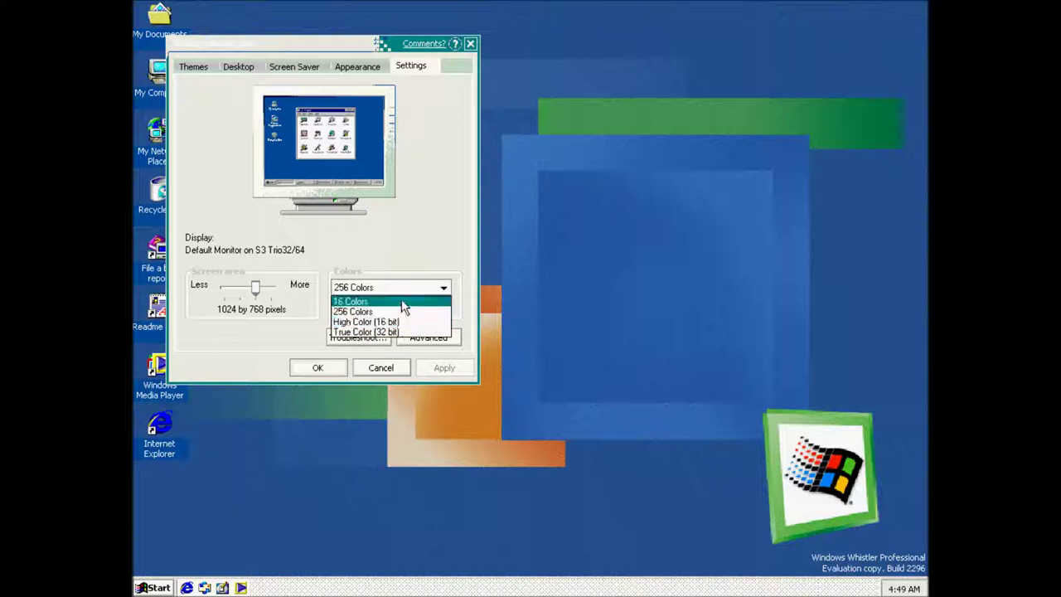
left_click(398, 299)
left_click(431, 367)
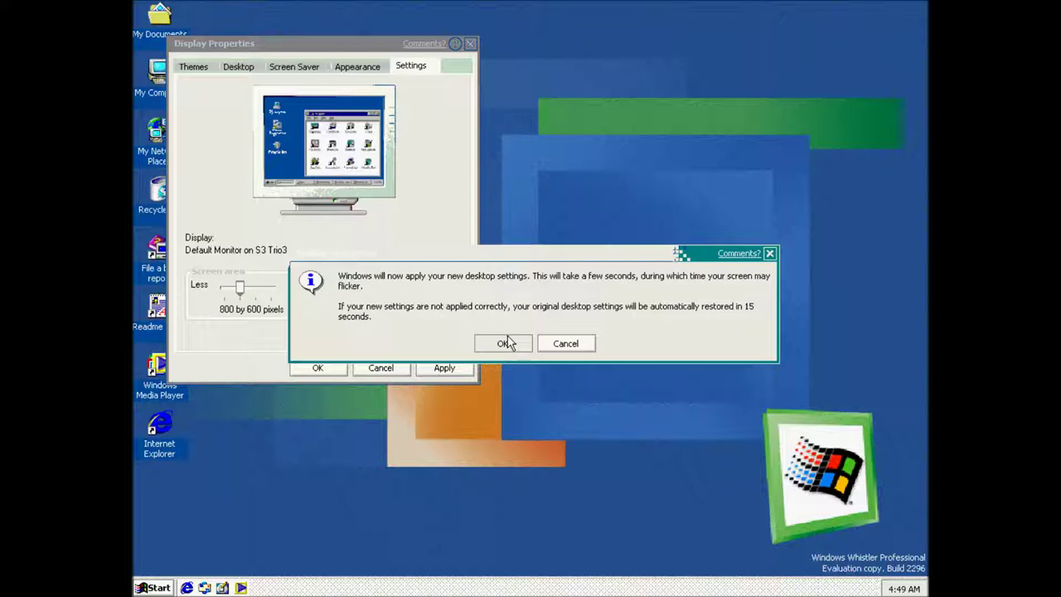
left_click(508, 342)
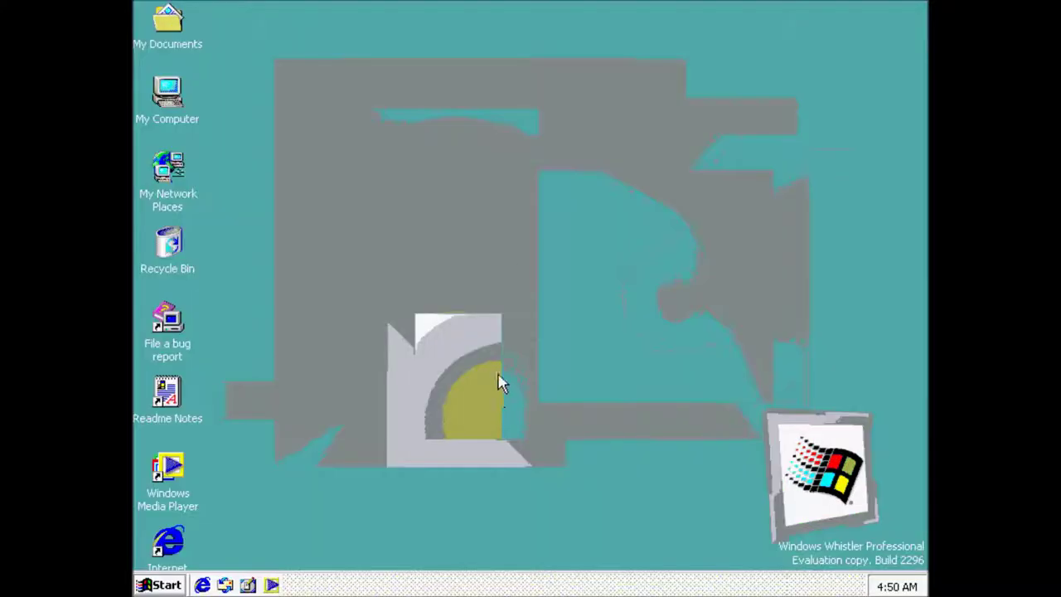
- Reopen the display properties and apply the Windows Classic style to windows and buttons
right_click(512, 257)
left_click(554, 421)
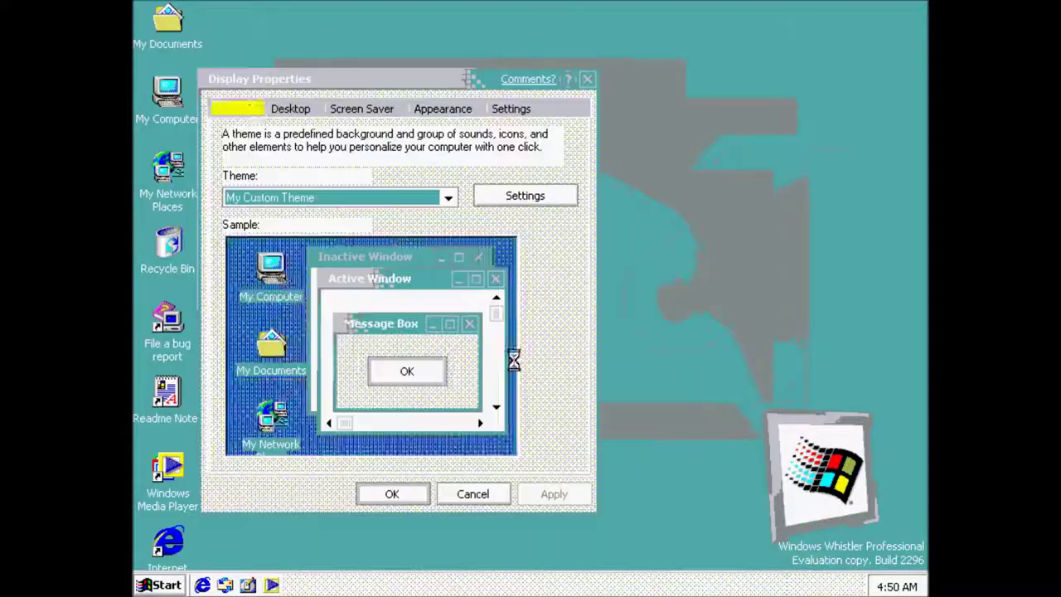
left_click(419, 108)
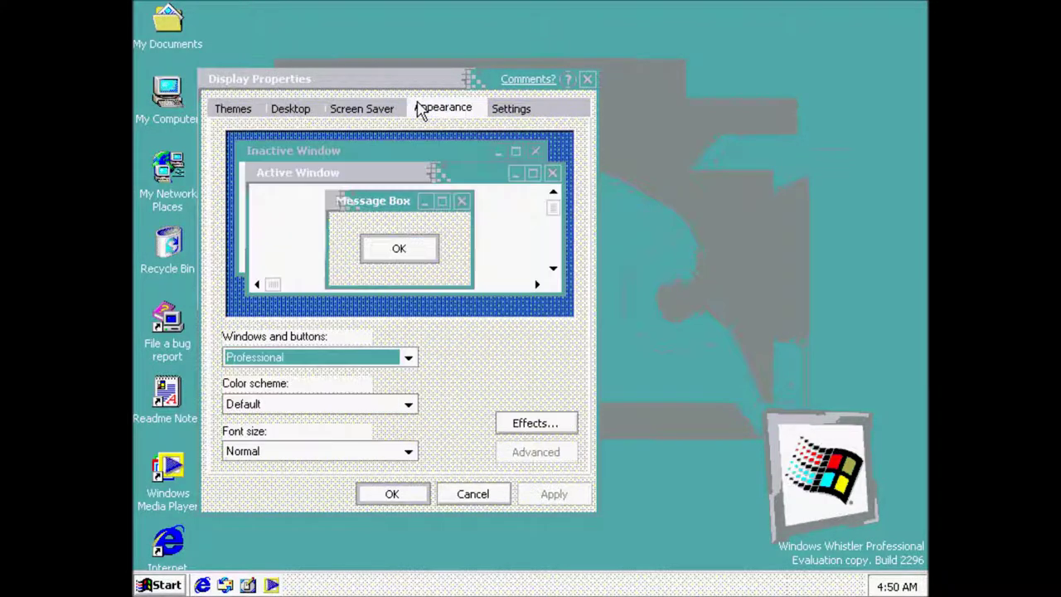
left_click(382, 358)
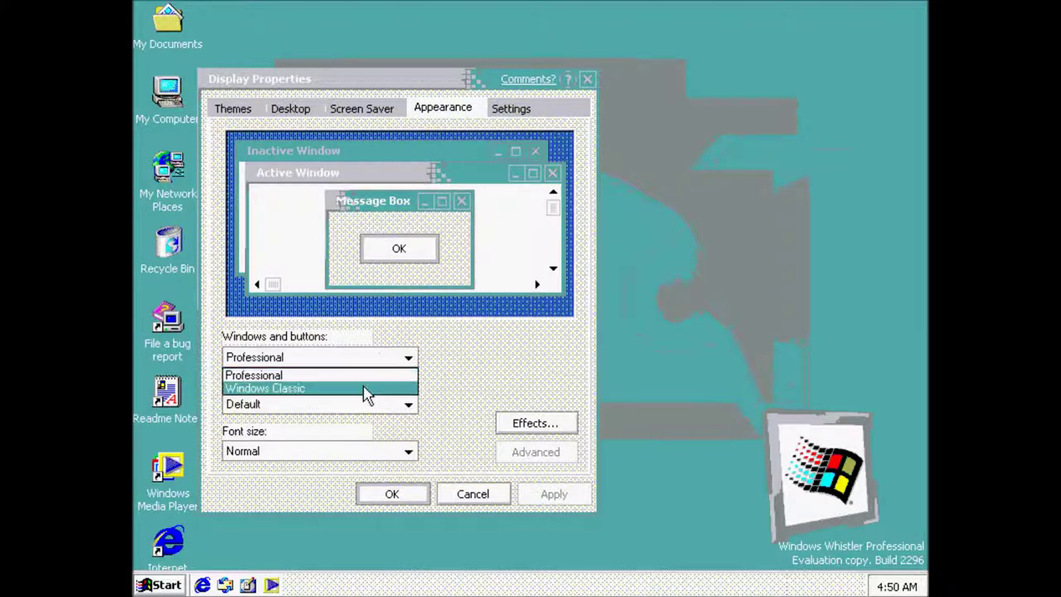
left_click(365, 389)
left_click(554, 495)
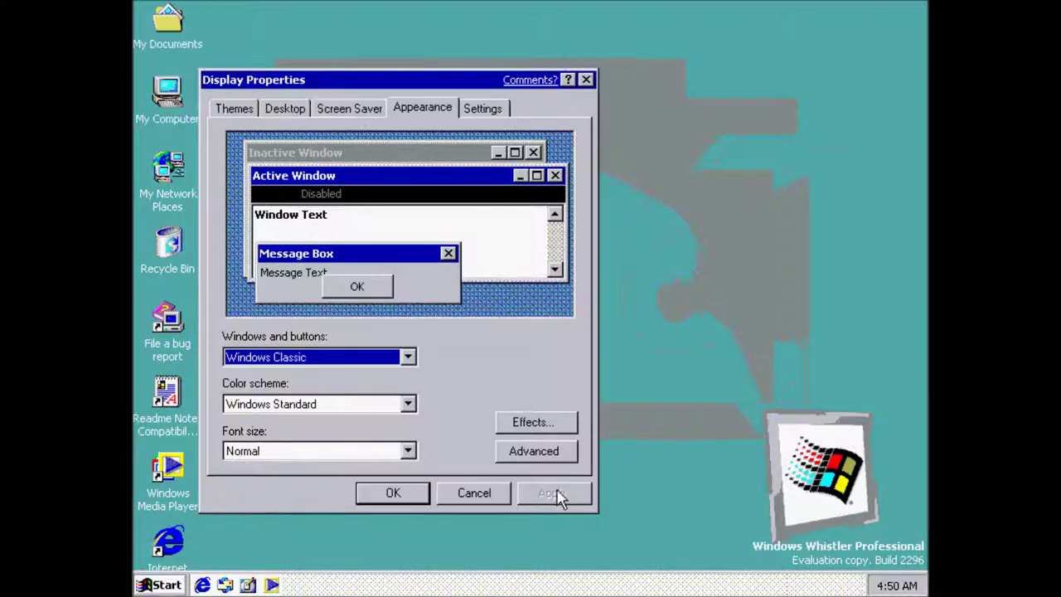
left_click(410, 495)
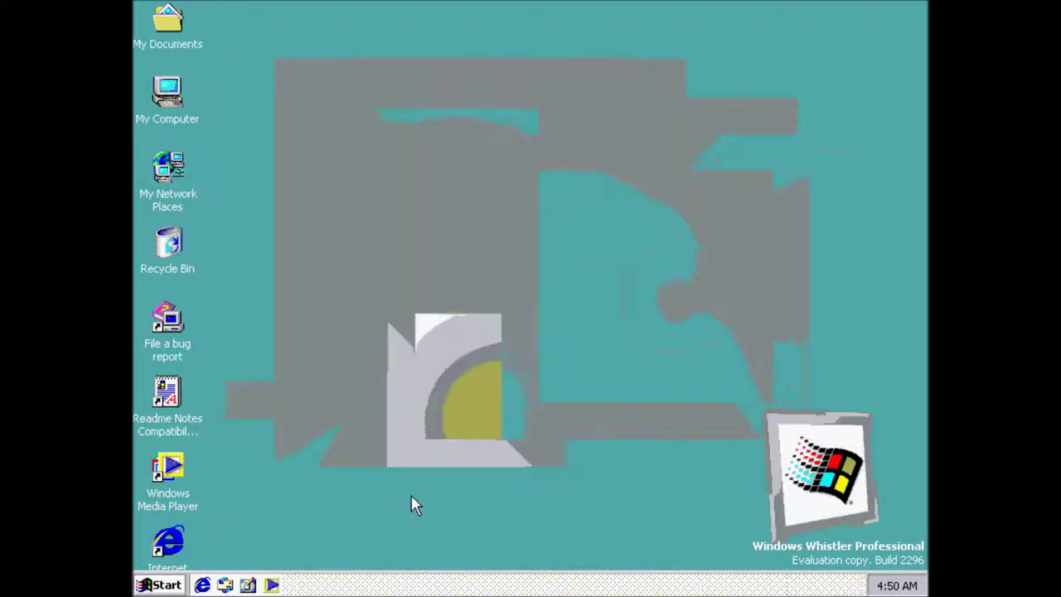
- Set the display to True Color (32 bit) with a screen area of 1024 by 768 pixels and apply it
right_click(426, 293)
left_click(487, 461)
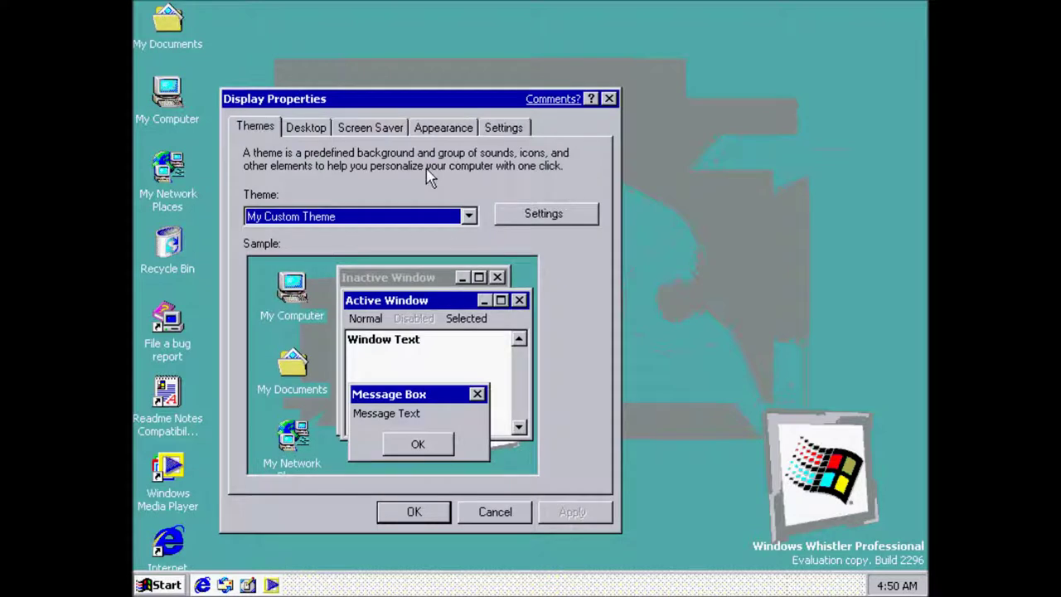
left_click(491, 129)
left_click(541, 411)
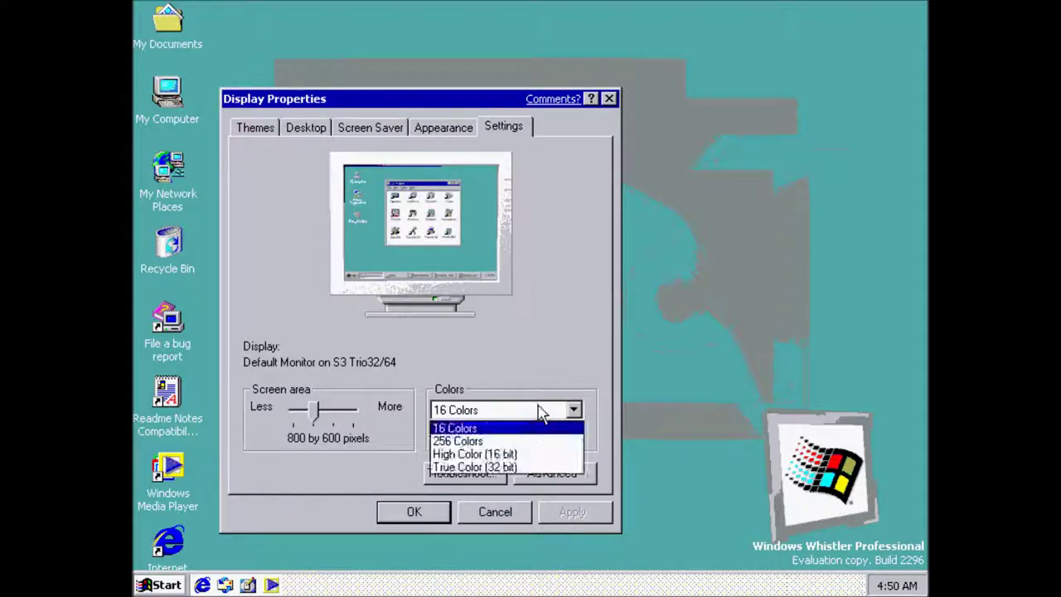
left_click(535, 467)
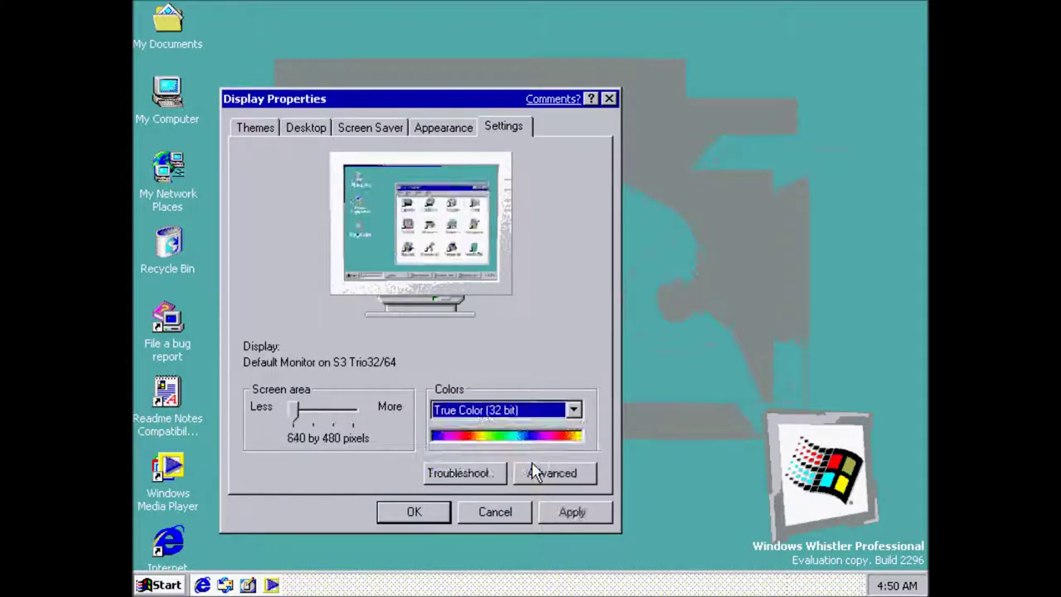
left_click(334, 424)
left_click(336, 424)
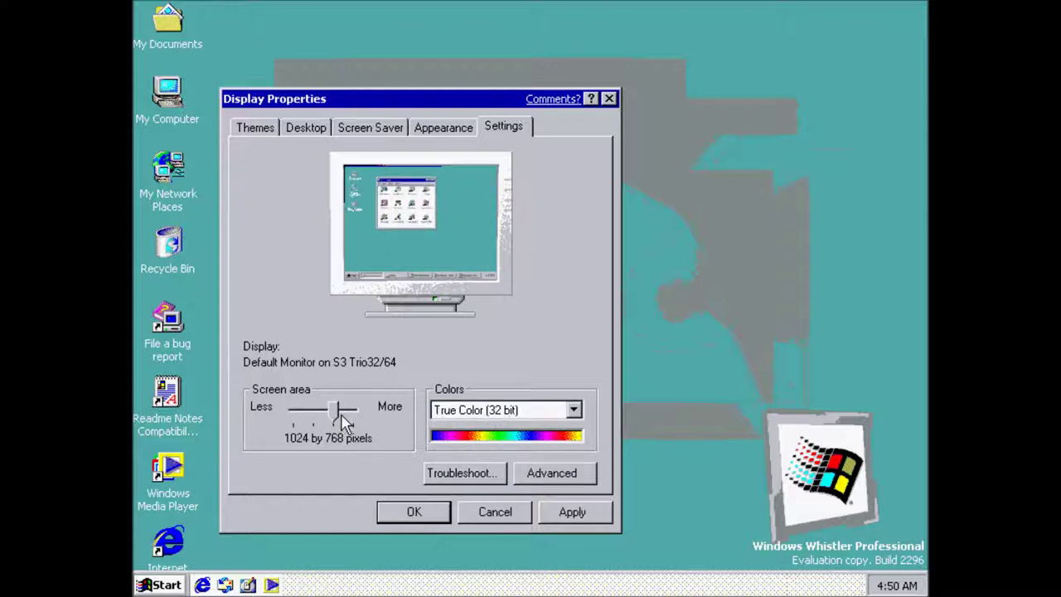
mouse_move(333, 413)
left_mouse_down()
mouse_move(292, 419)
mouse_move(329, 416)
left_mouse_up()
left_click(547, 510)
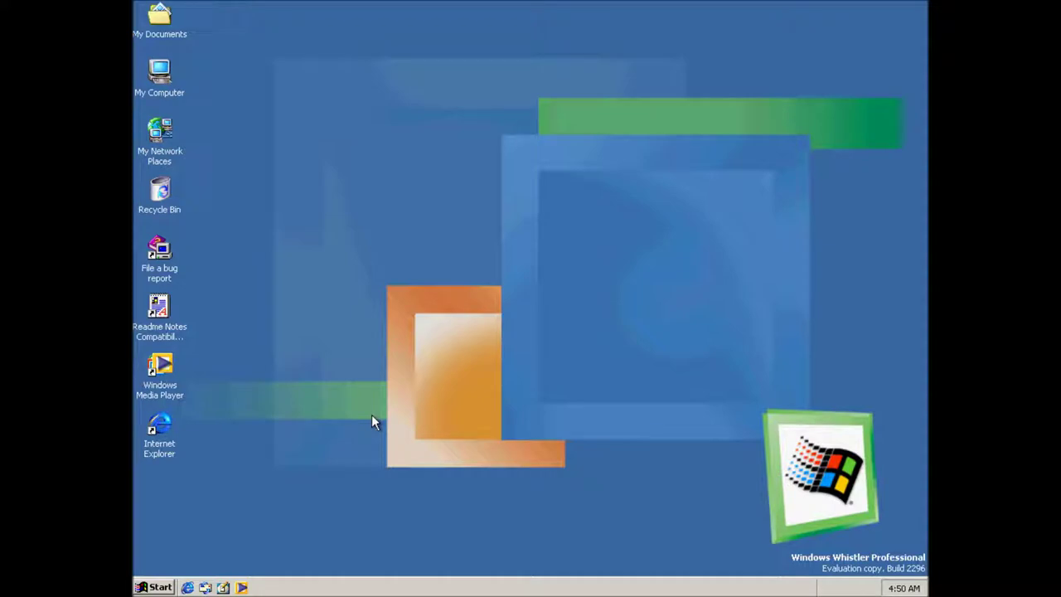
- Run winver to check the Windows version, and dismiss its window
left_click(154, 588)
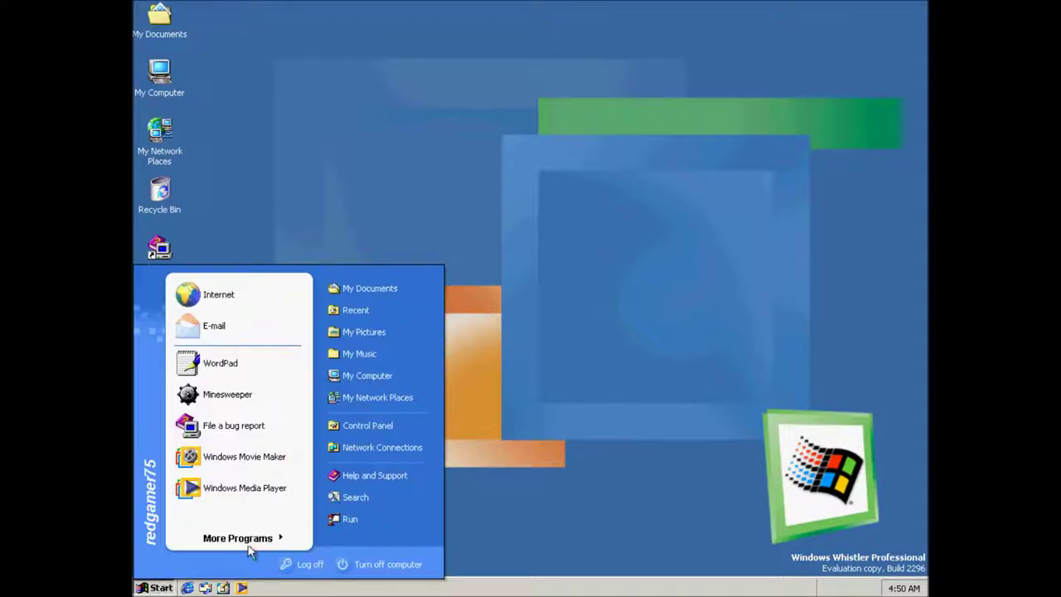
left_click(340, 522)
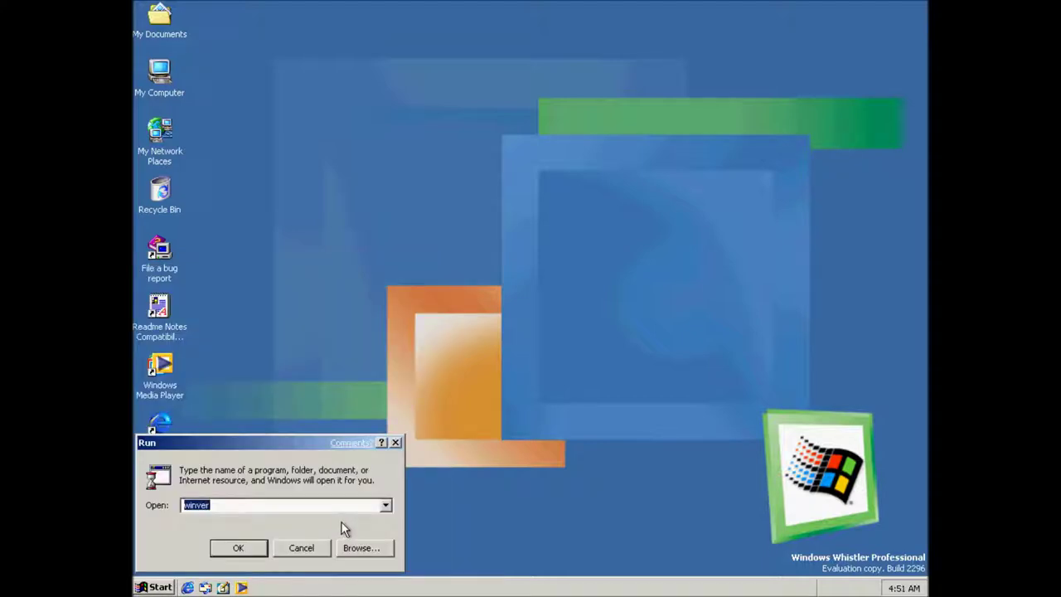
left_click(258, 548)
left_click(442, 265)
- View the general system properties of My Computer and close them without changes
right_click(163, 78)
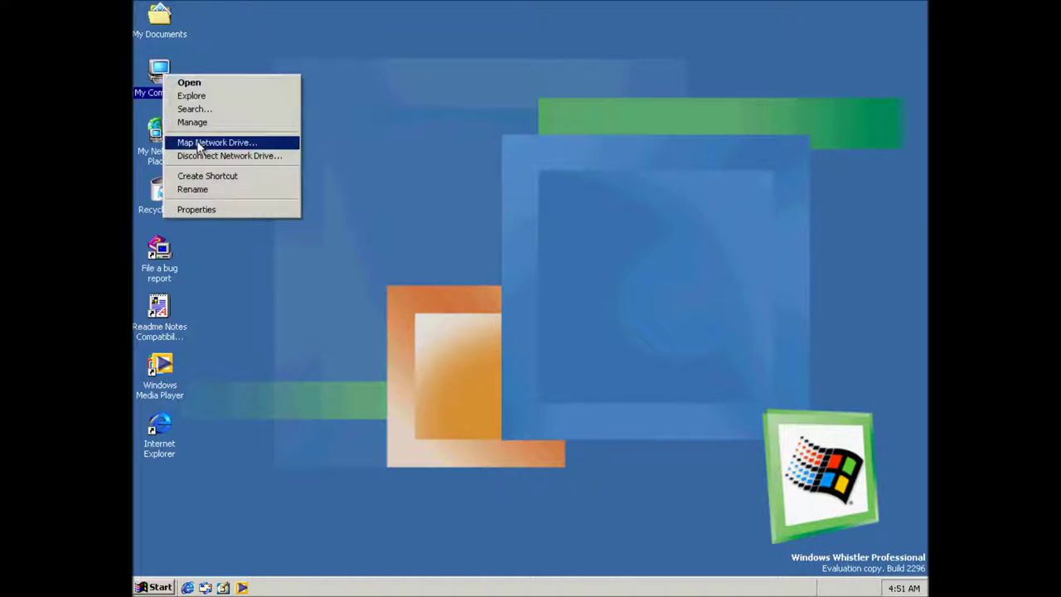
left_click(224, 206)
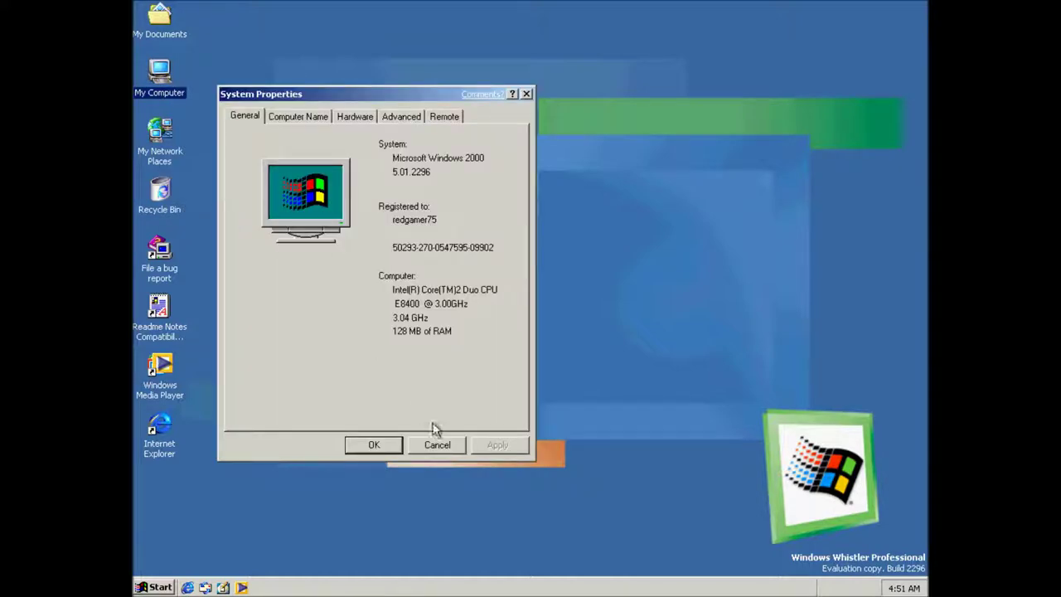
left_click(436, 449)
- Change the windows and buttons style to Professional in the display properties and confirm it
right_click(445, 308)
left_click(462, 435)
left_click(392, 135)
left_click(365, 328)
left_click(359, 341)
left_click(388, 436)
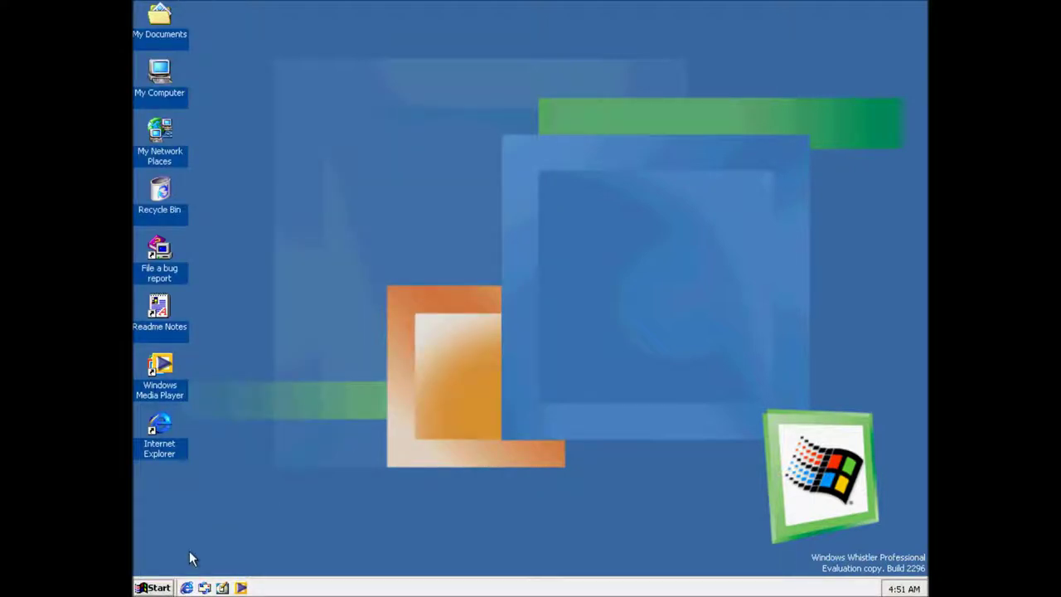
- Look through the installed Accessories programs and open Internet Explorer
left_click(154, 588)
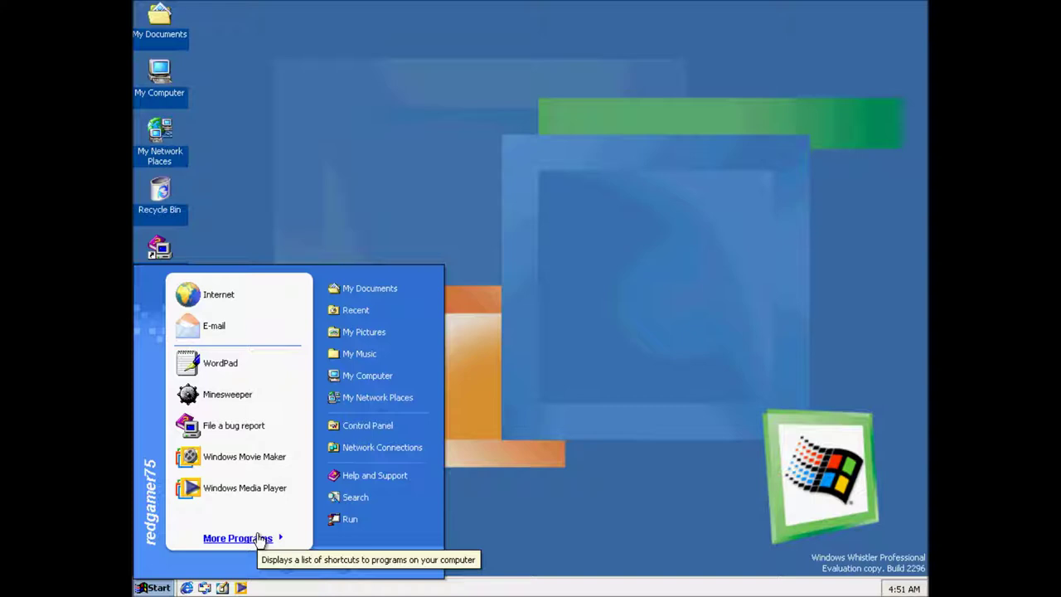
left_click(261, 539)
mouse_move(369, 483)
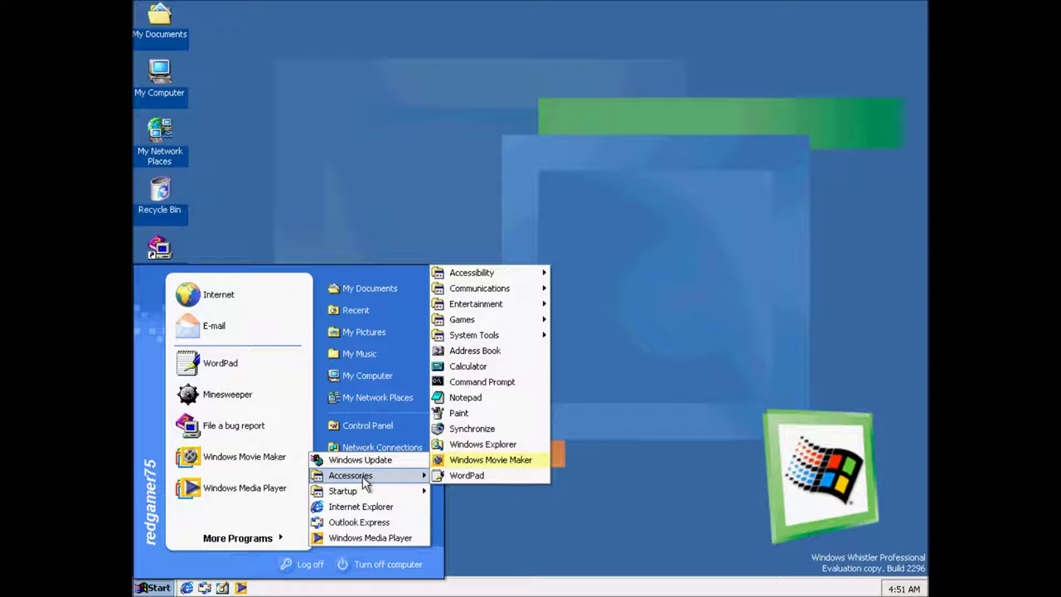
left_click(215, 296)
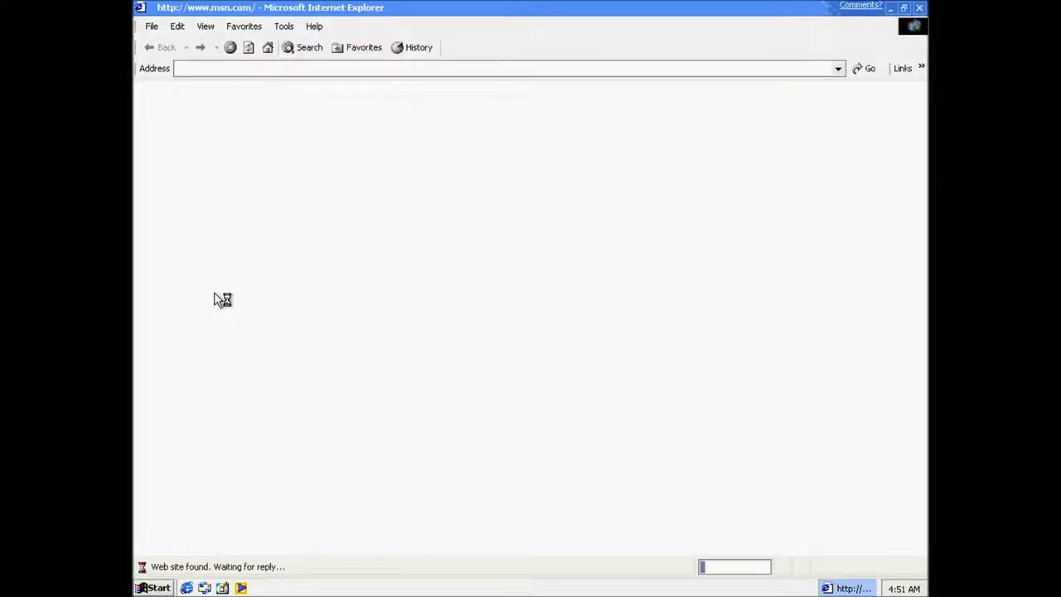
- View the version information in About Internet Explorer, and close both it and the browser
left_click(315, 26)
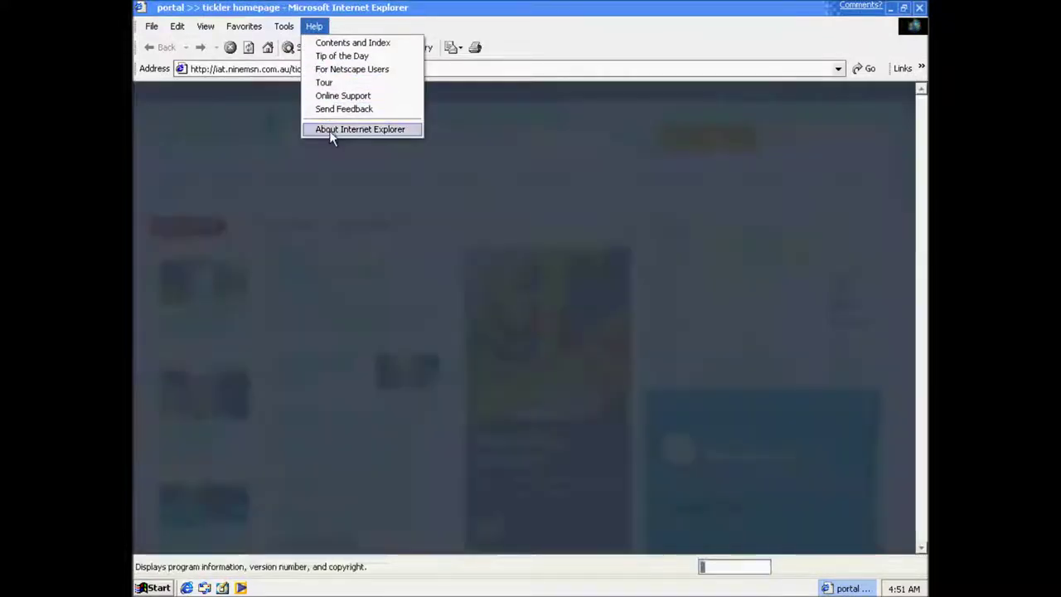
left_click(331, 130)
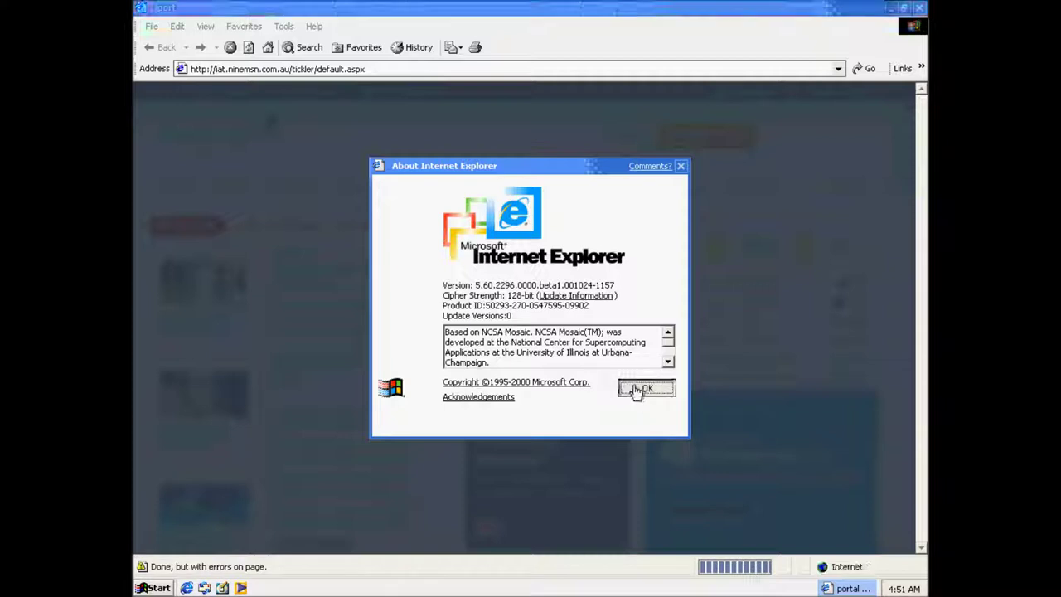
left_click(634, 389)
left_click(919, 8)
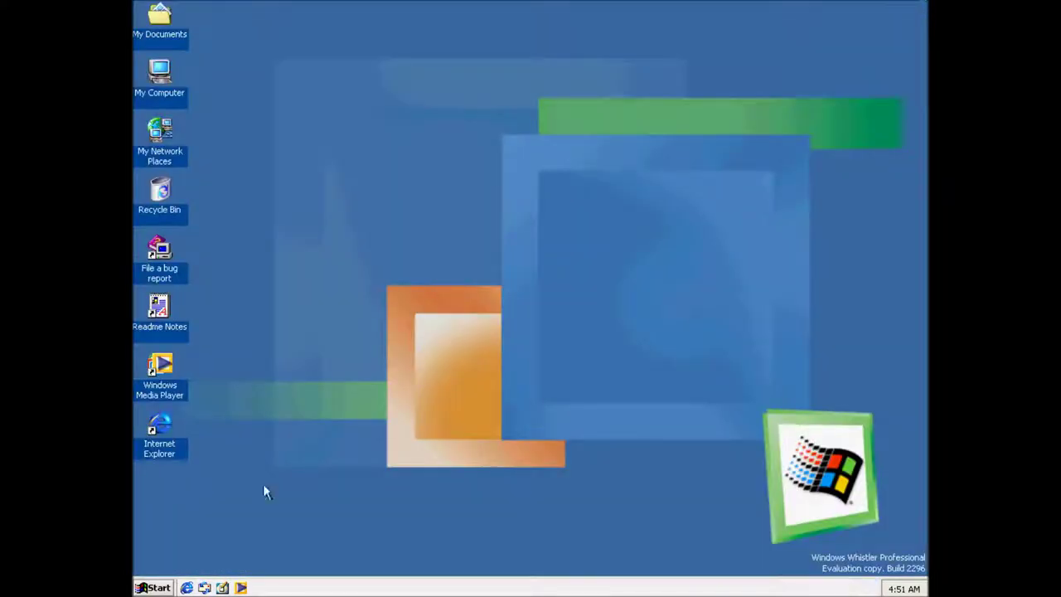
- In the Control Panel's Taskbar and Start Menu properties, try to enable animating the Simple Start menu as it opens, and confirm
left_click(160, 587)
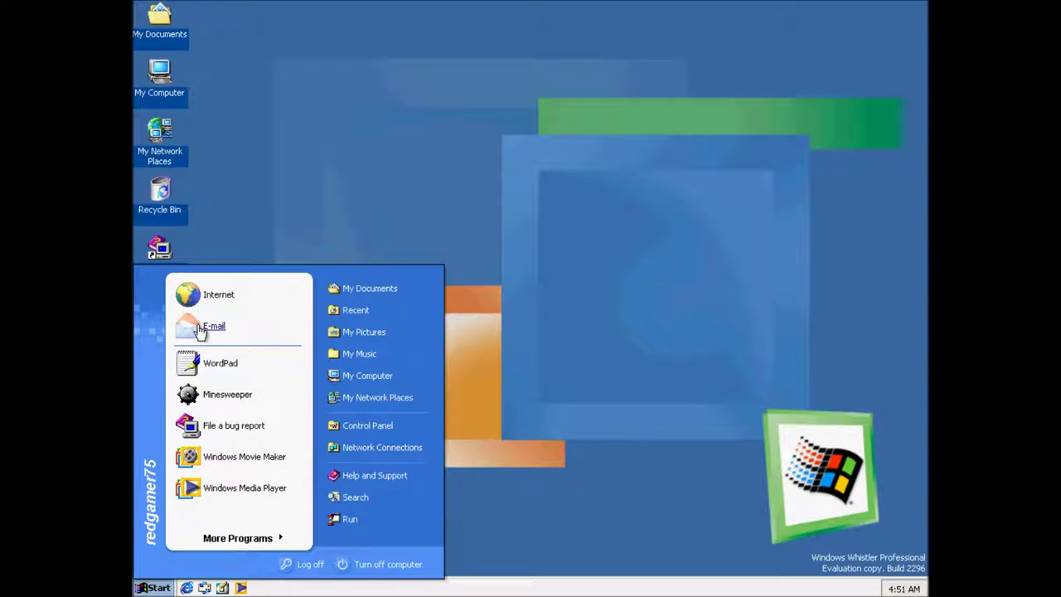
left_click(353, 426)
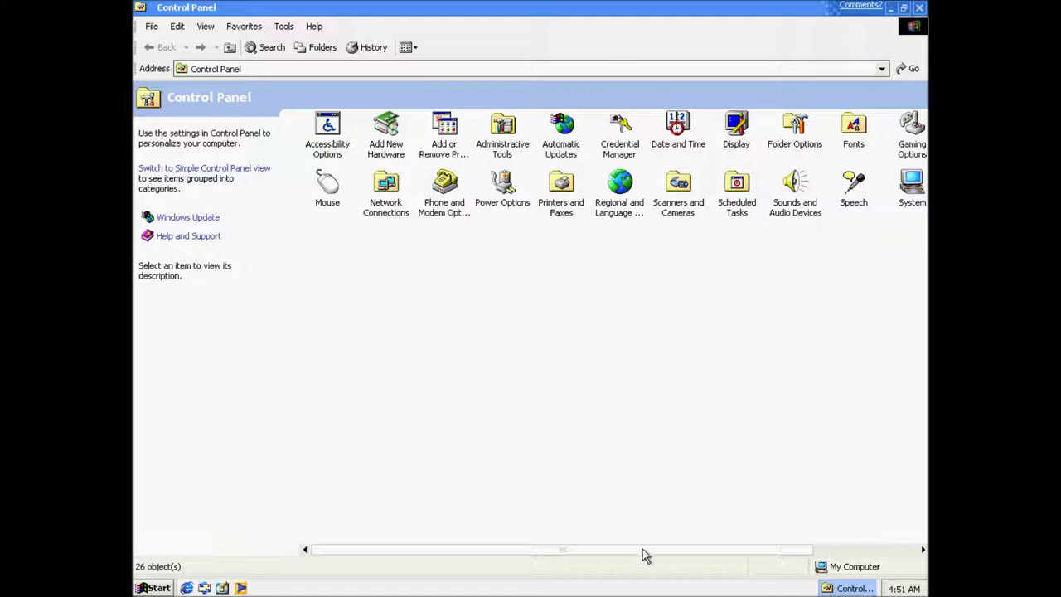
left_click_drag(648, 552, 839, 318)
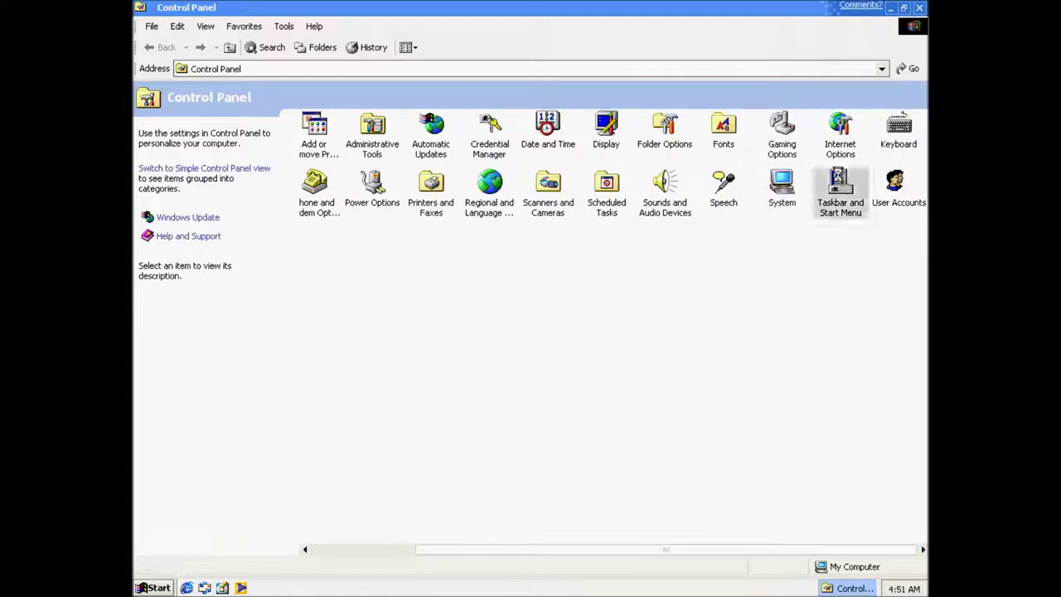
double_click(840, 183)
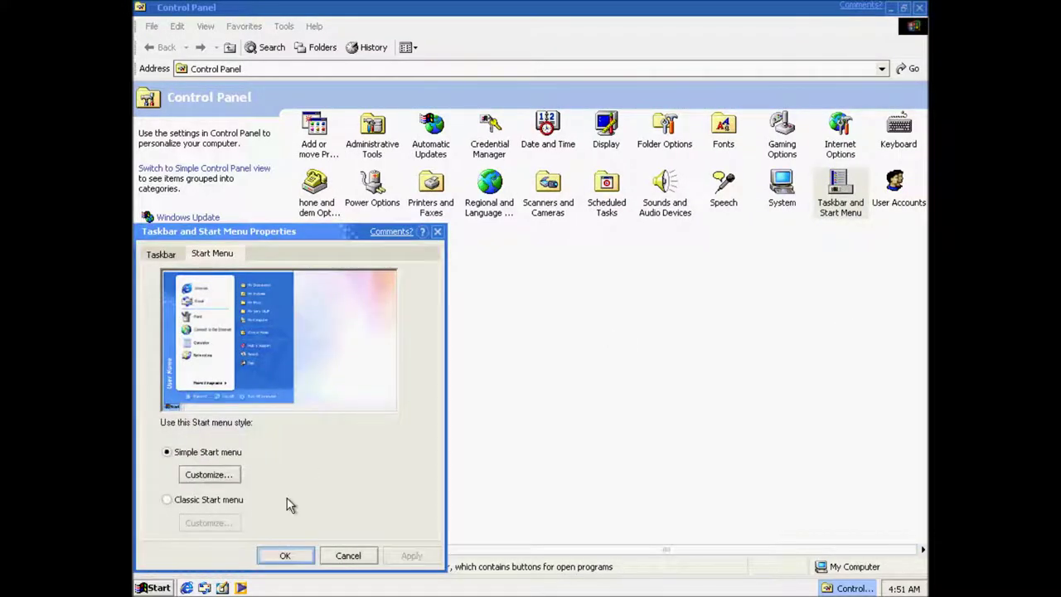
left_click(231, 478)
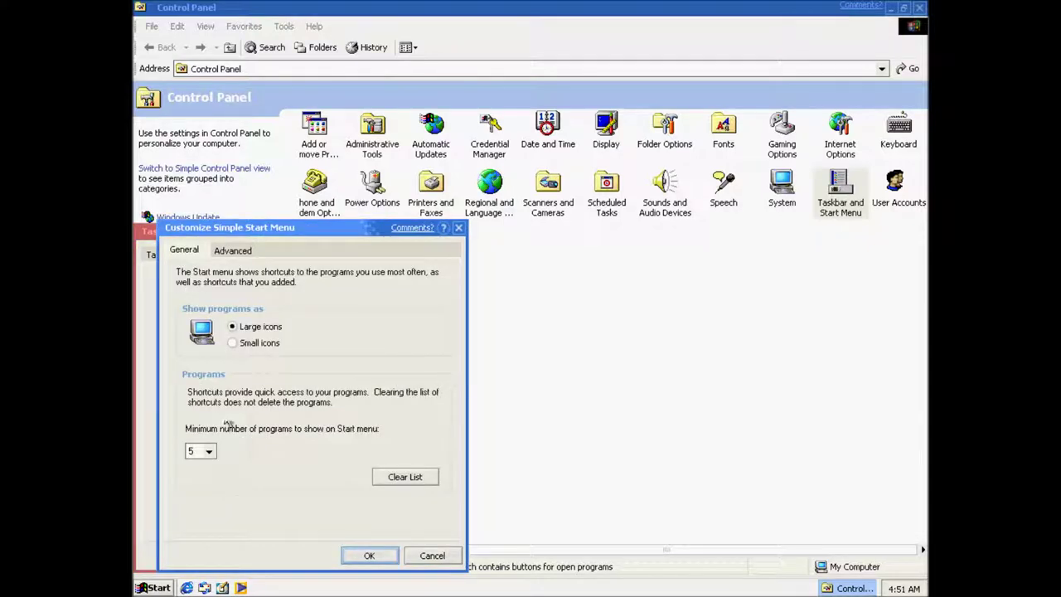
left_click(235, 253)
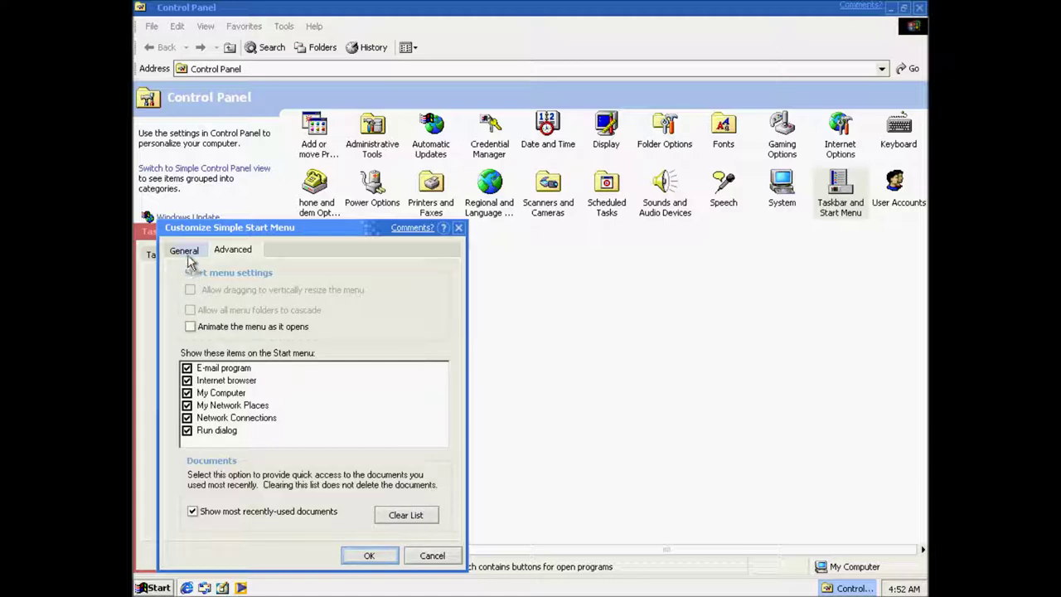
left_click(190, 326)
left_click(365, 556)
left_click(284, 556)
- Open and close the Start menu several times to check its opening animation
left_click(157, 587)
left_click(161, 588)
left_click(157, 588)
left_click(158, 588)
left_click(157, 588)
left_click(157, 588)
- Recheck the Simple Start menu's advanced customization options and confirm the properties with the Simple Start menu style selected
double_click(845, 207)
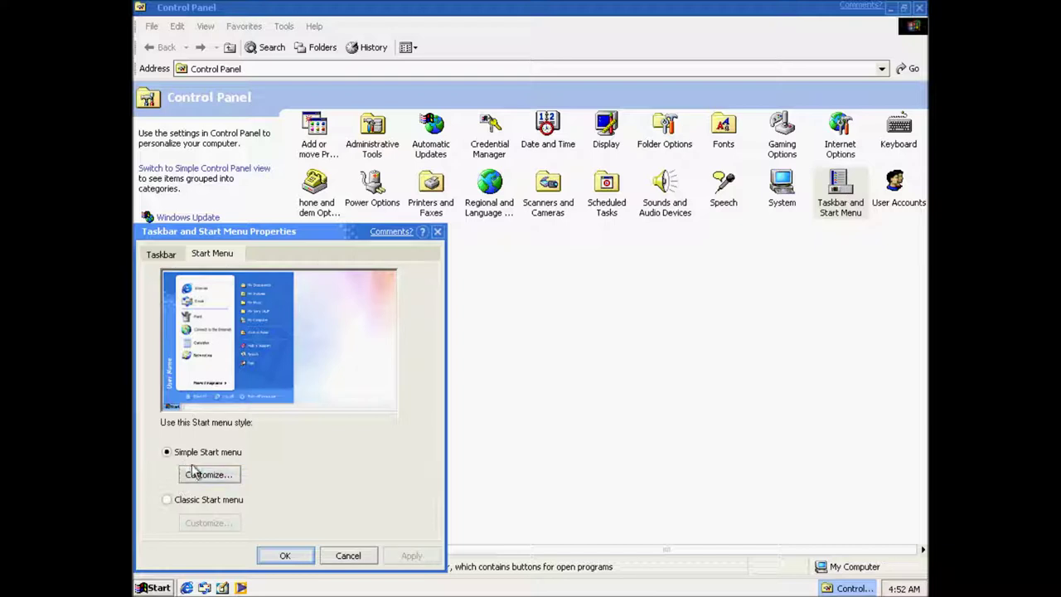
left_click(168, 500)
left_click(189, 452)
left_click(208, 474)
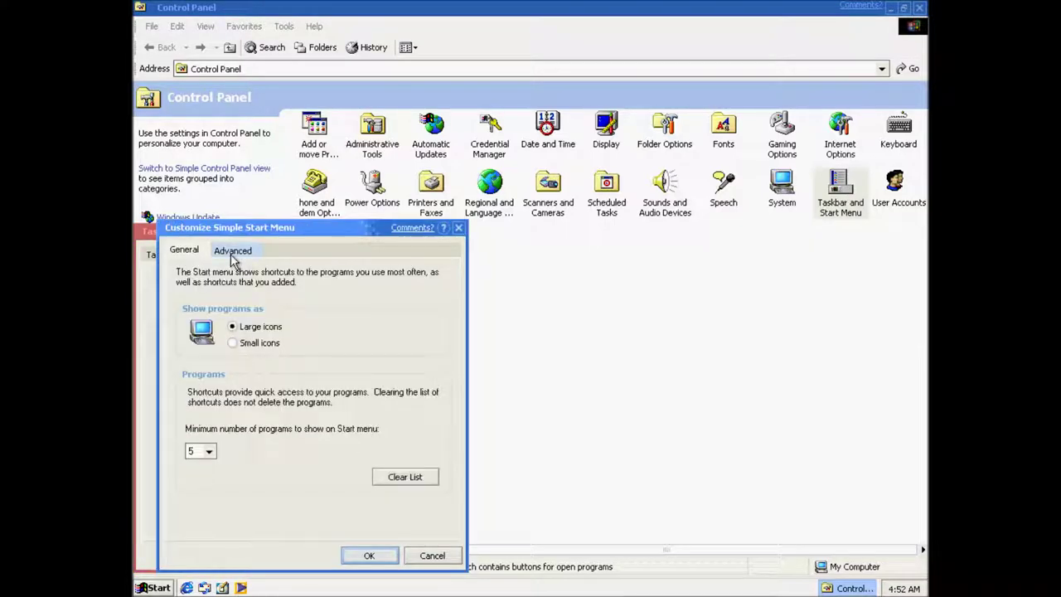
left_click(234, 252)
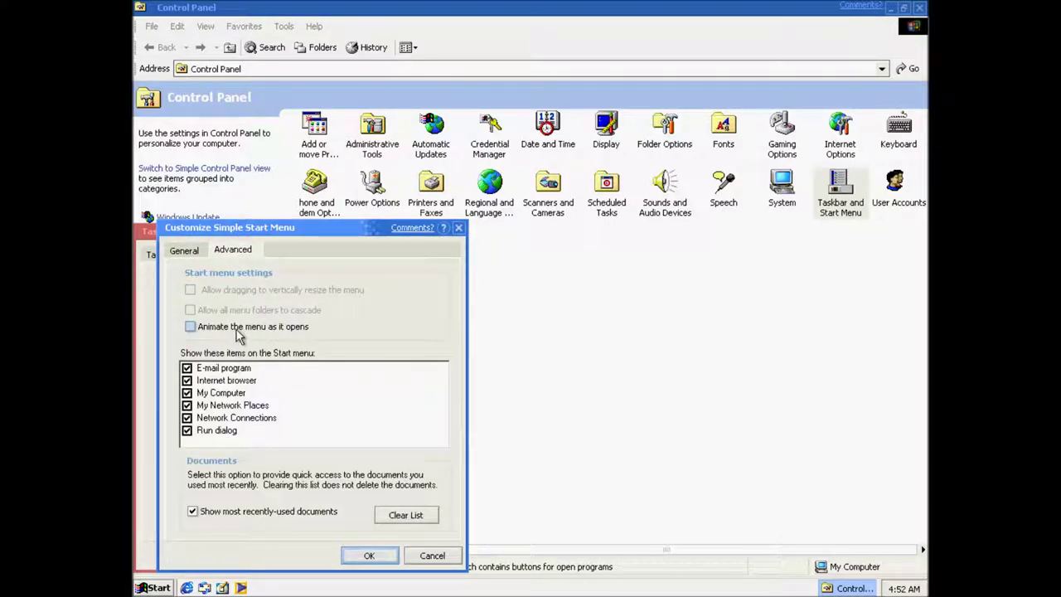
left_click(370, 556)
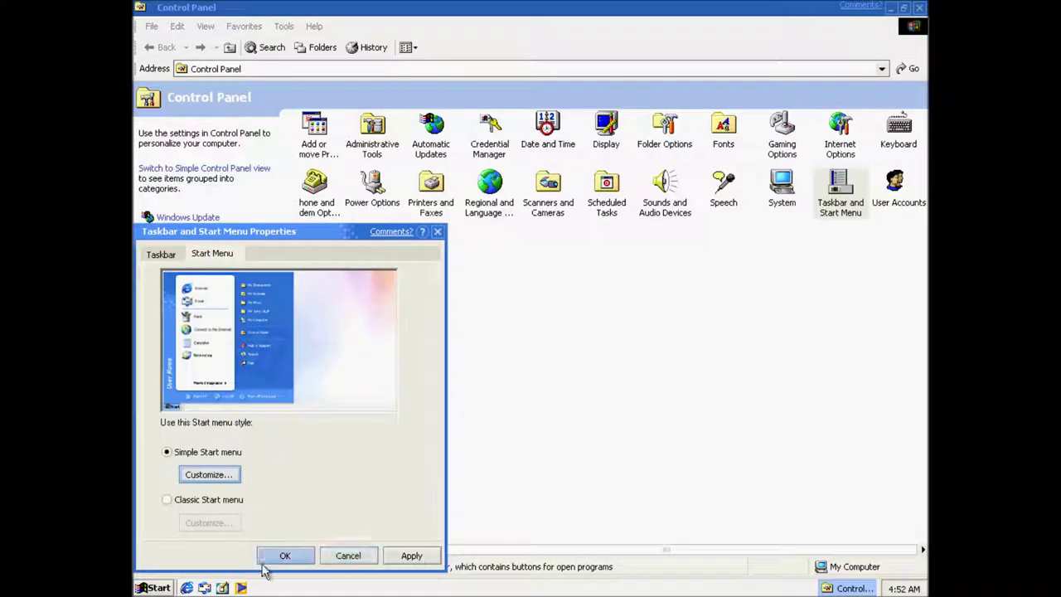
left_click(209, 500)
left_click(167, 452)
left_click(283, 557)
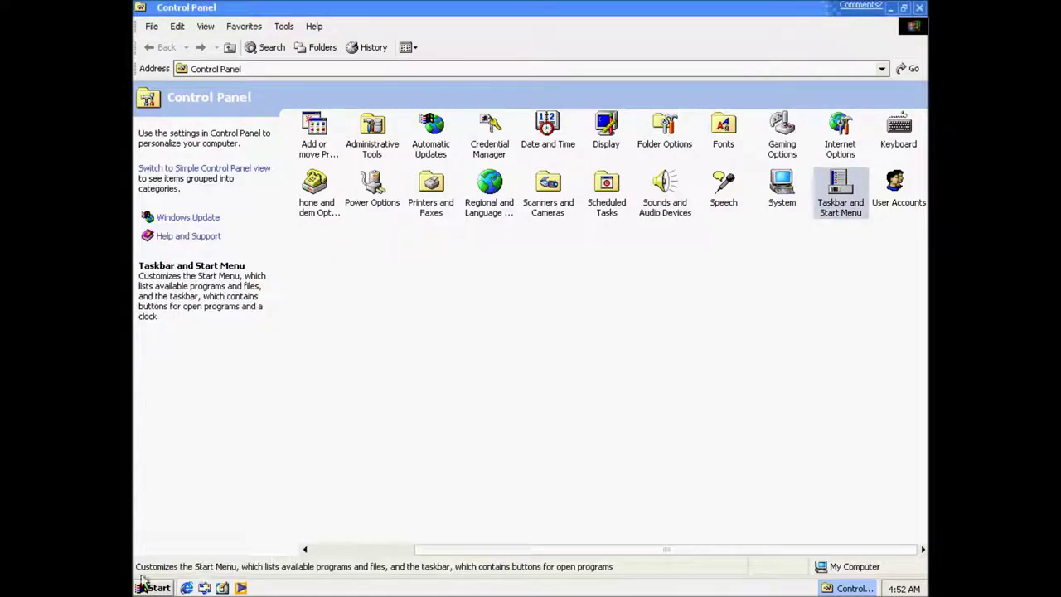
- Recheck how the Start menu opens, and dismiss it
left_click(150, 583)
left_click(151, 583)
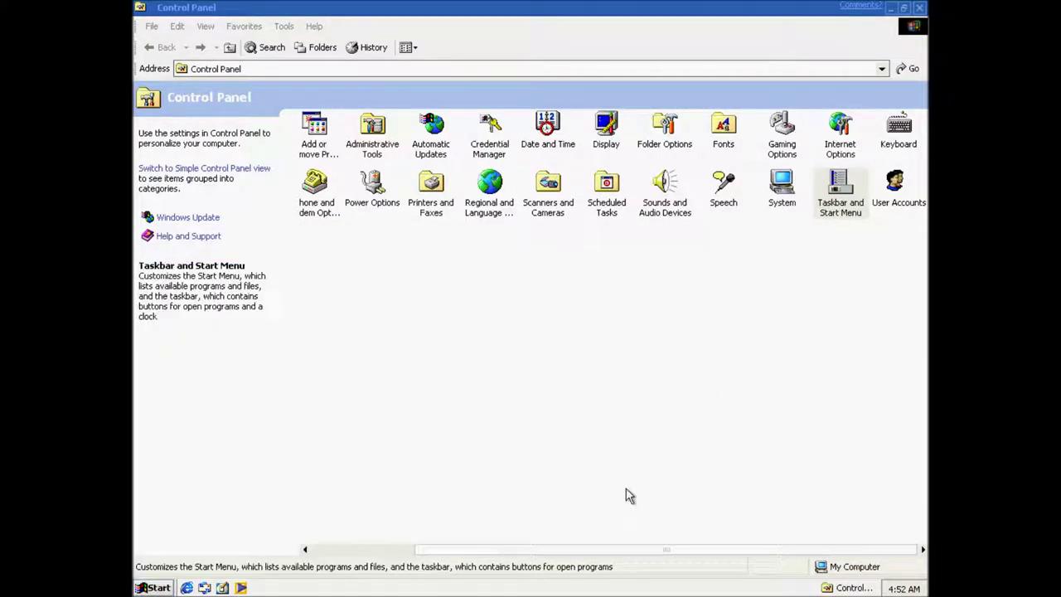
left_click(600, 564)
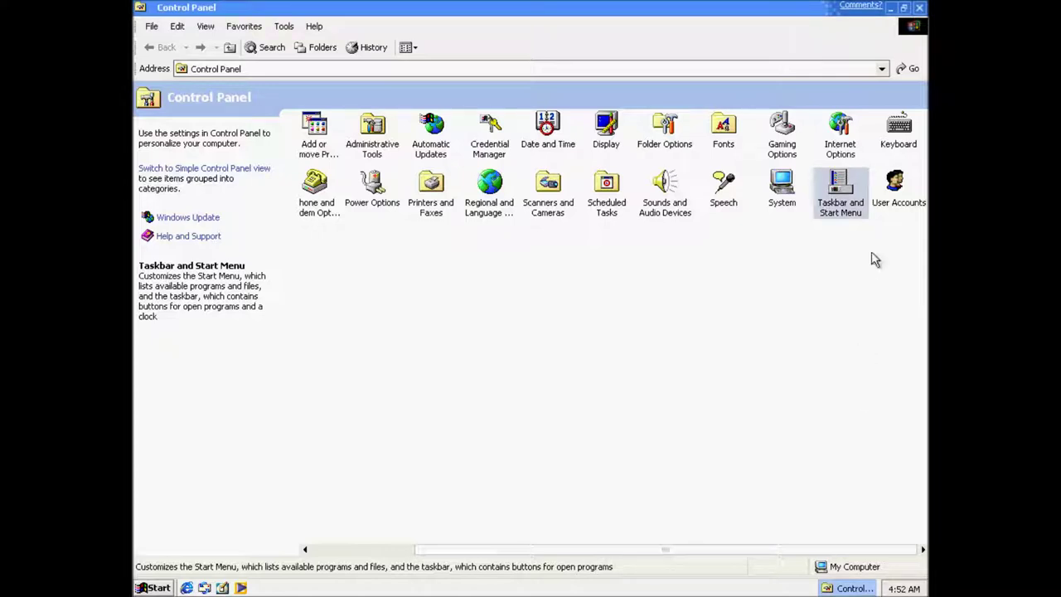
- Open the User Accounts settings, and call up the log-off prompt without logging off
double_click(894, 192)
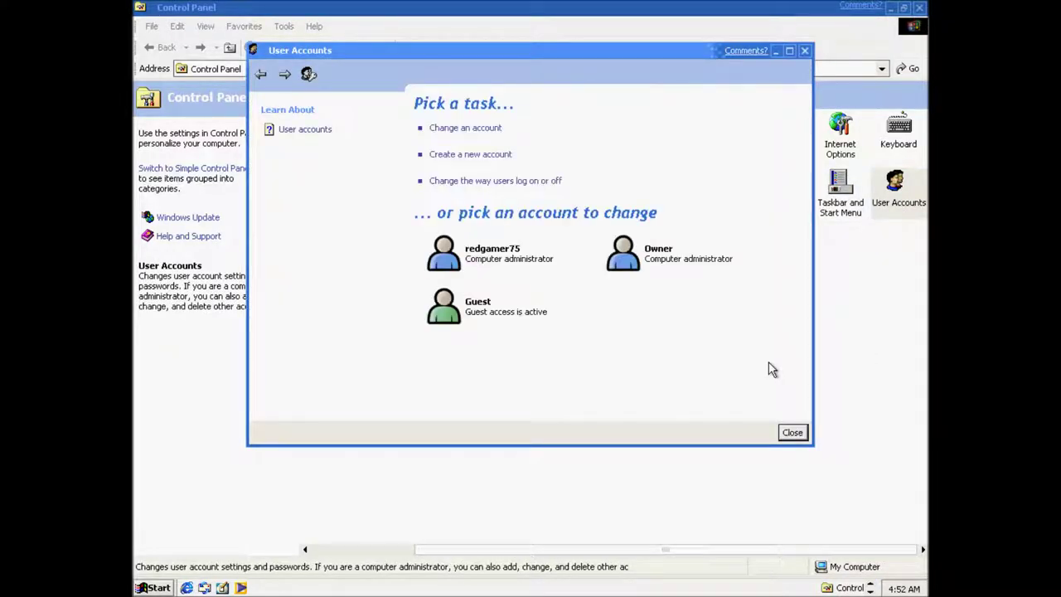
left_click(153, 587)
left_click(300, 568)
left_click(637, 318)
- View the pictures available for the first administrator account, cancel the picture change, and close User Accounts and the Control Panel
left_click(486, 251)
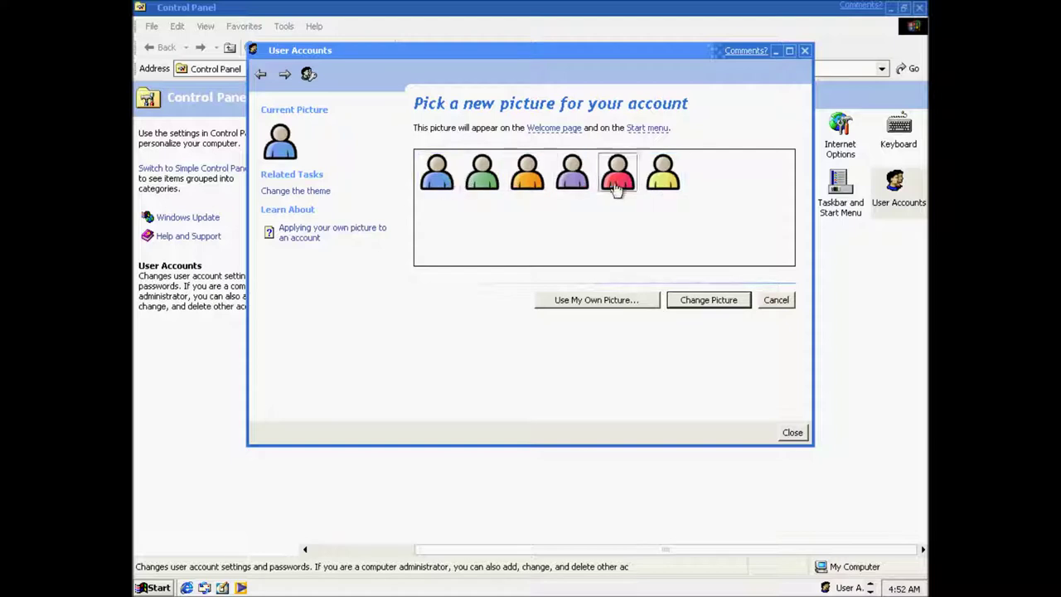
left_click(776, 303)
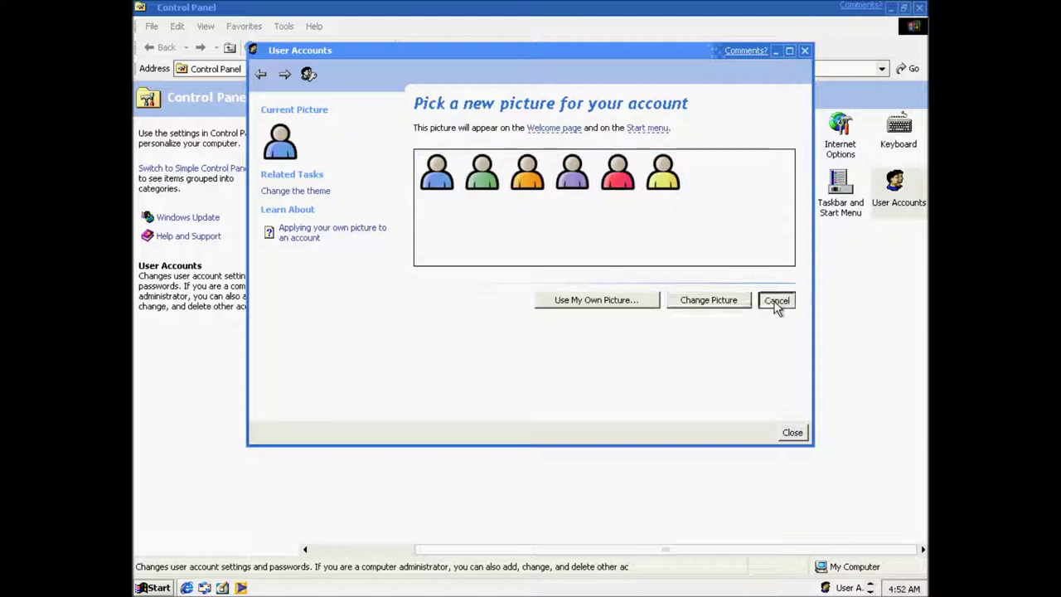
left_click(805, 51)
left_click(919, 9)
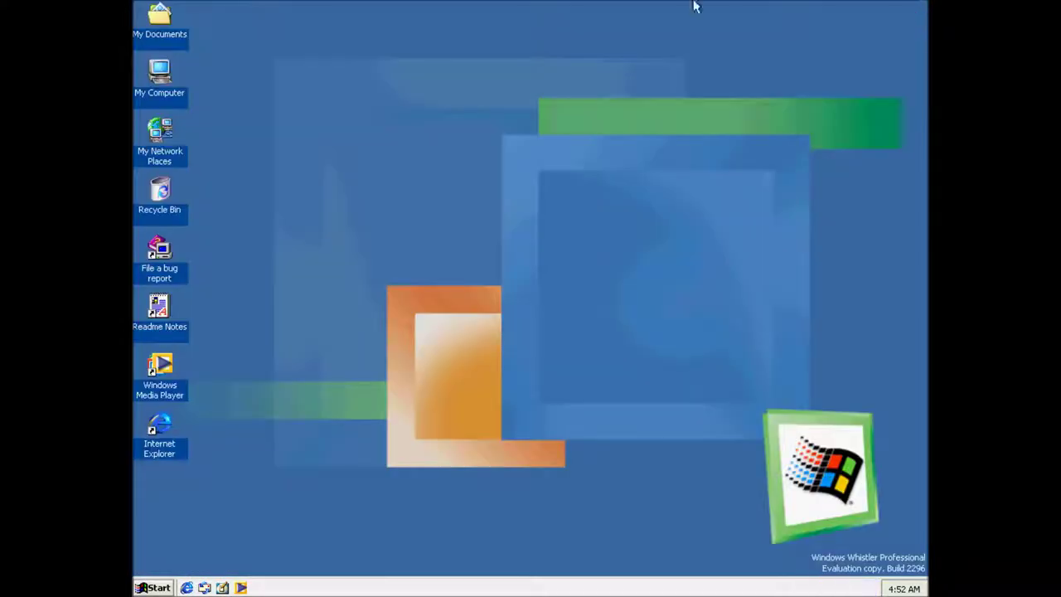
- Look at the My Pictures folder inside My Documents, and close it
double_click(157, 23)
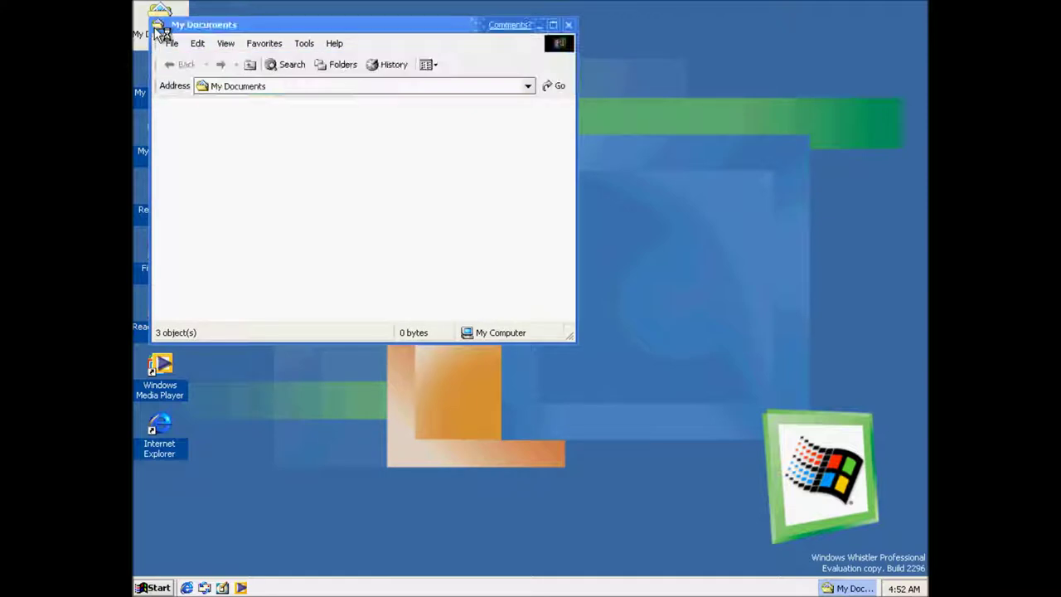
double_click(410, 153)
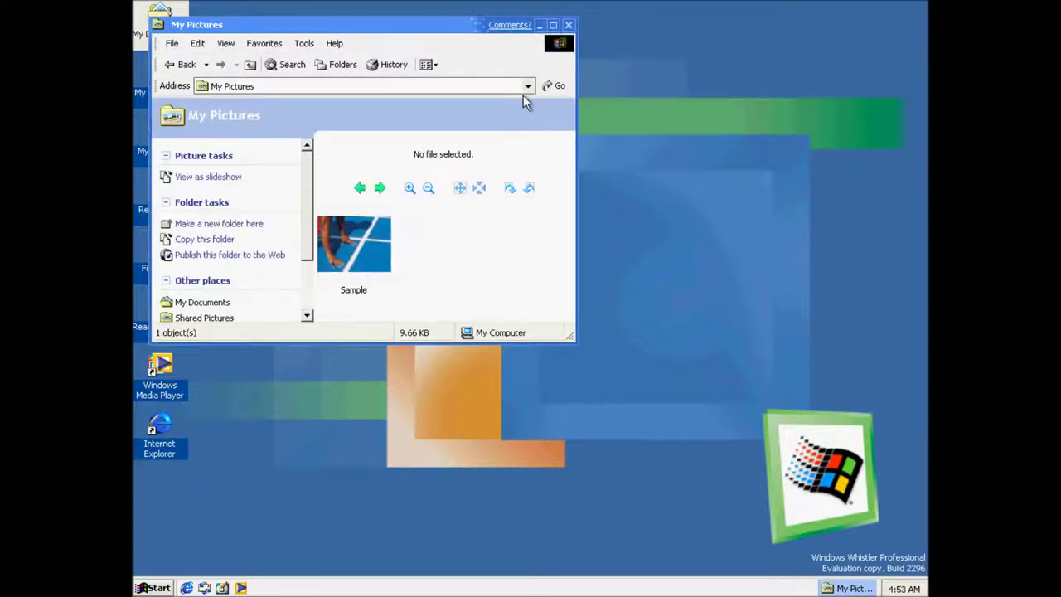
left_click(571, 28)
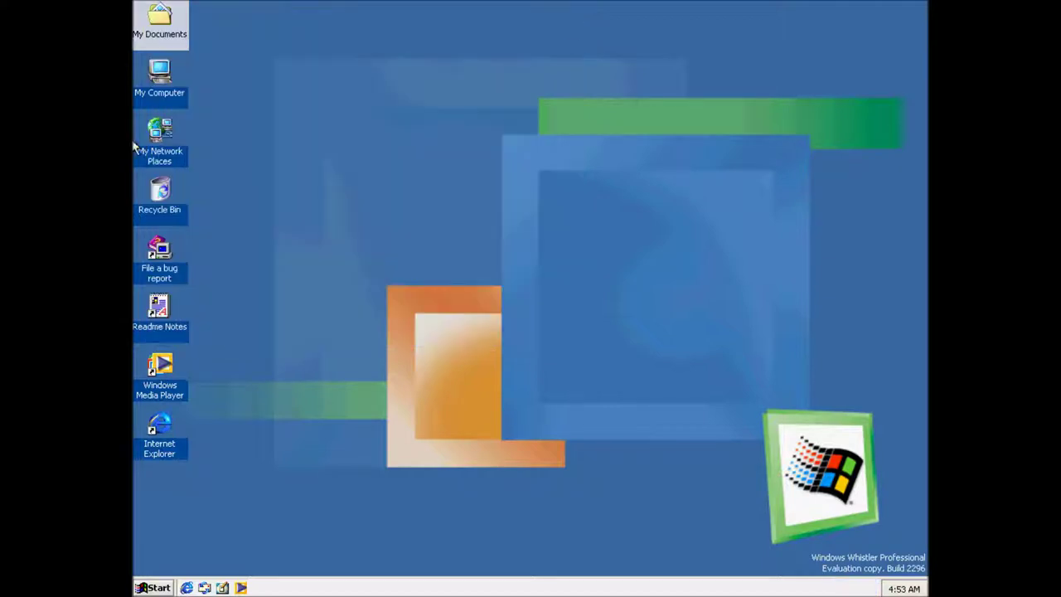
- Browse the Program Files folder on Local Disk (C:) through My Computer, and close the window
double_click(171, 74)
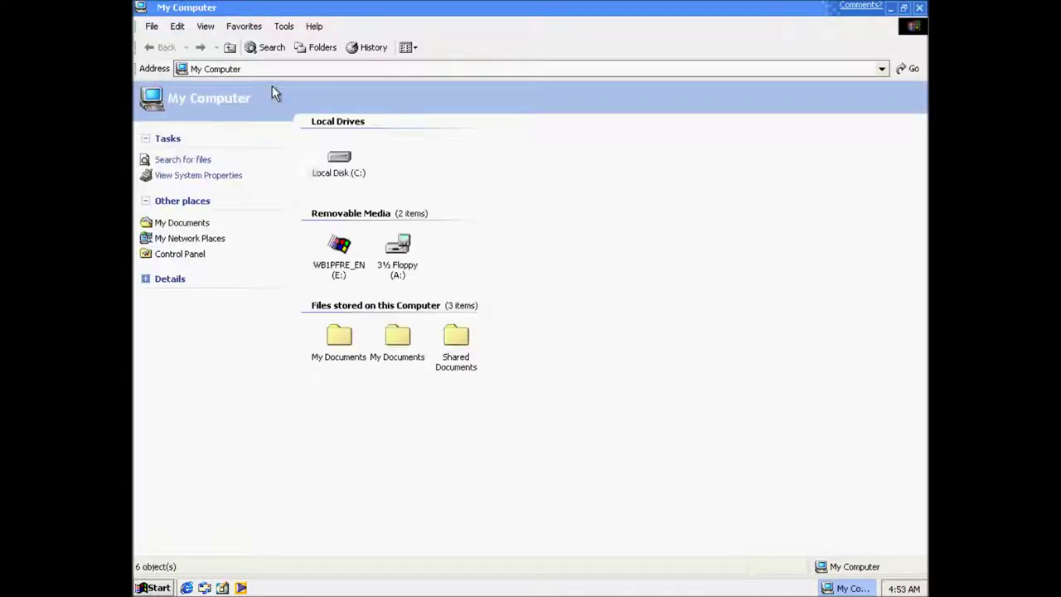
double_click(340, 161)
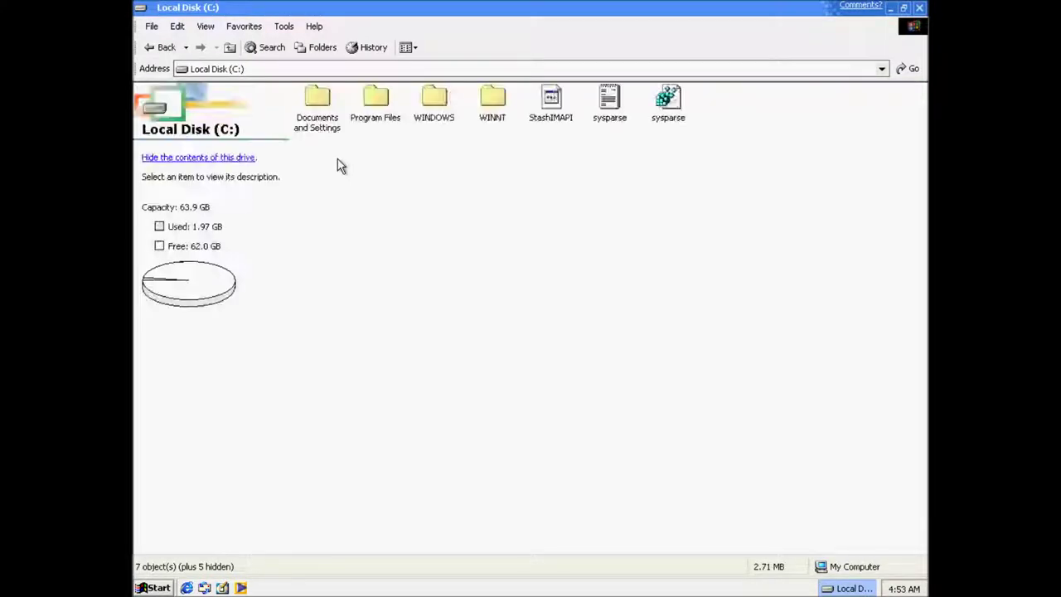
double_click(377, 100)
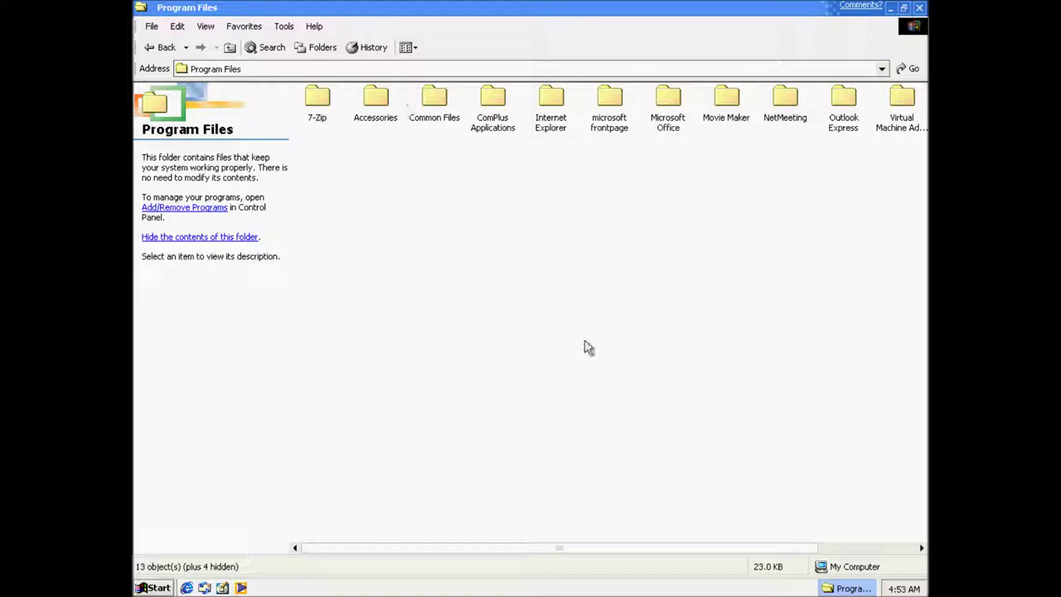
left_click_drag(553, 552, 694, 560)
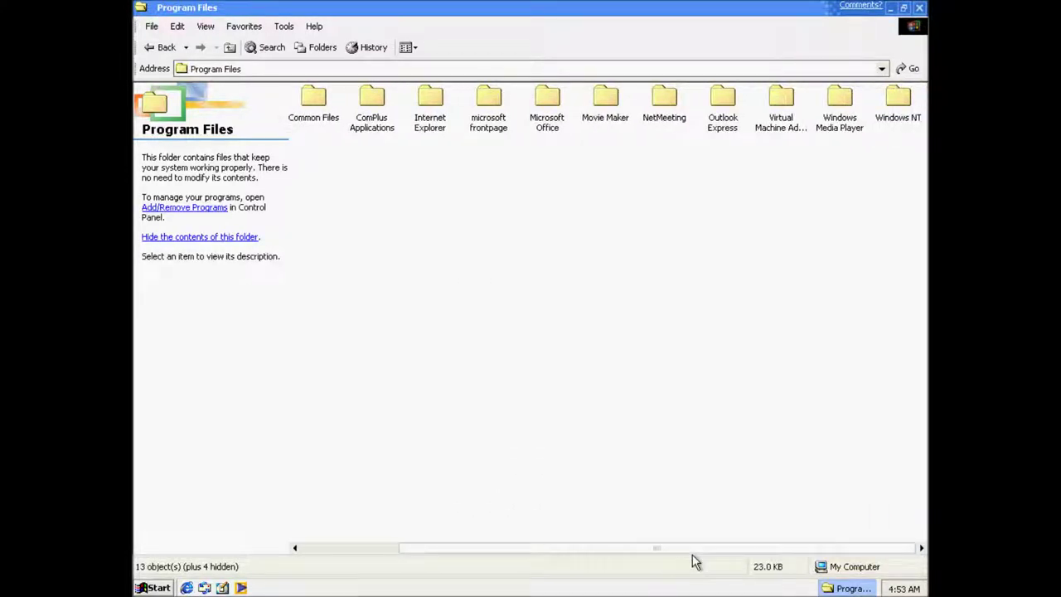
left_click(922, 7)
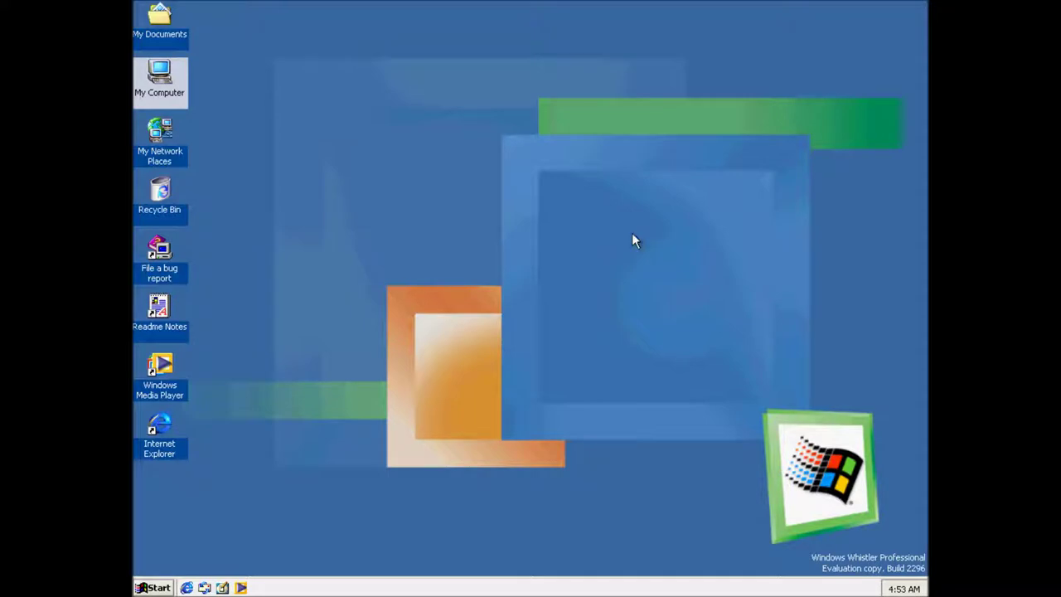